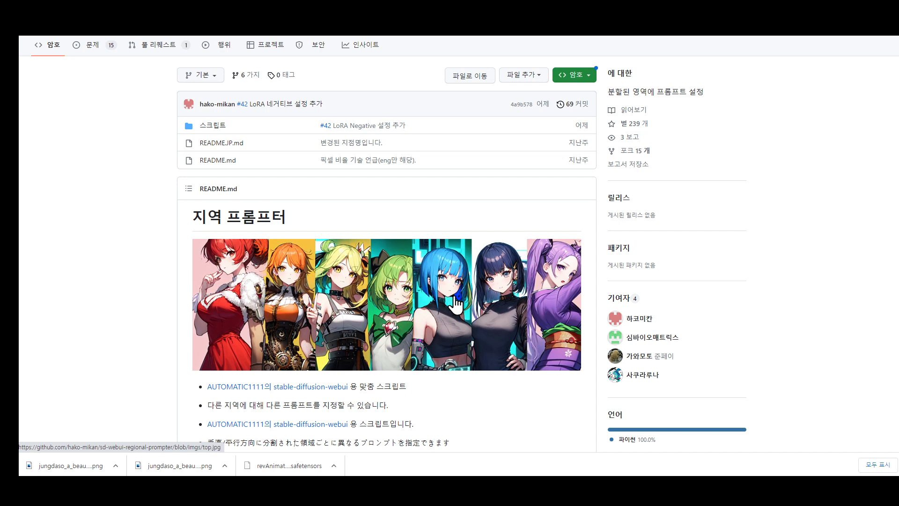
Read the introduction, update notes and overview in the Regional Prompter README
{"action": "scroll", "coordinate": [452, 305], "scroll_direction": "down", "scroll_amount": 5}
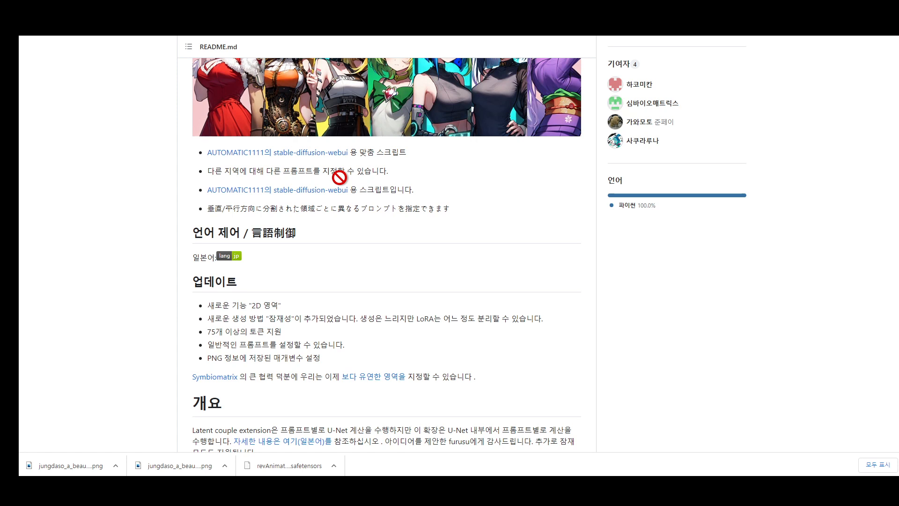
{"action": "scroll", "coordinate": [346, 280], "scroll_direction": "down", "scroll_amount": 1}
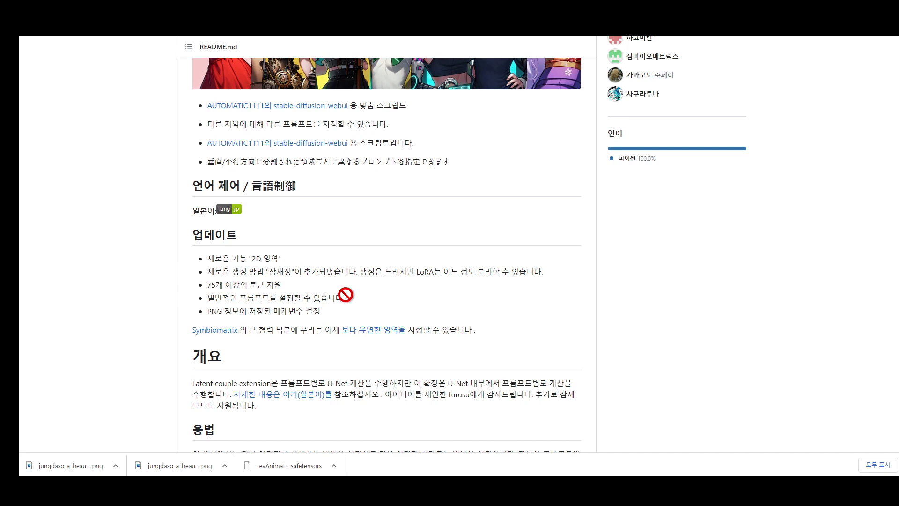
{"action": "scroll", "coordinate": [346, 294], "scroll_direction": "down", "scroll_amount": 3}
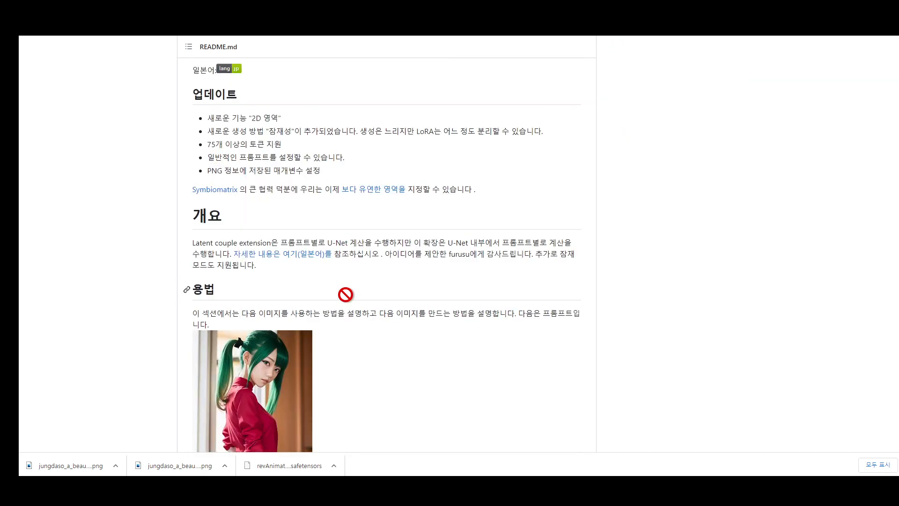
{"action": "scroll", "coordinate": [345, 294], "scroll_direction": "down", "scroll_amount": 2}
{"action": "scroll", "coordinate": [346, 295], "scroll_direction": "up", "scroll_amount": 5}
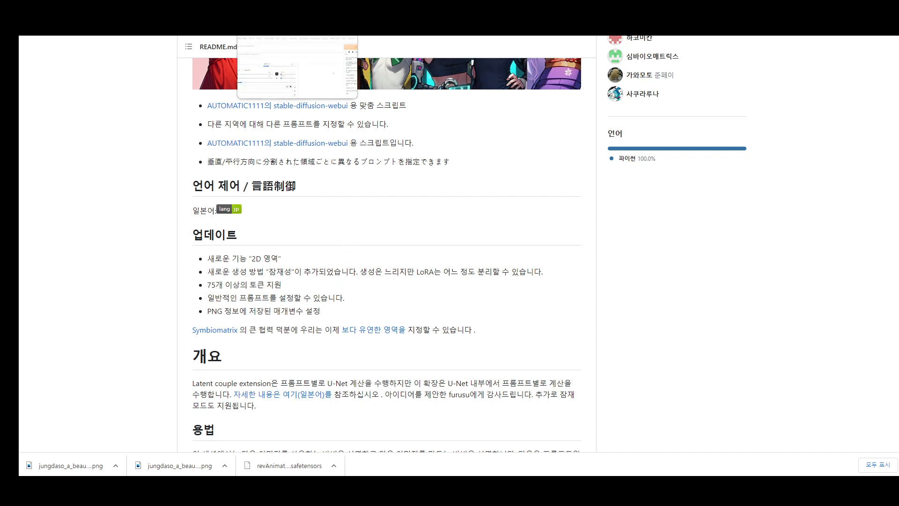
Switch to the Stable Diffusion web UI and expand the Regional Prompter settings on the text-to-image page
{"action": "left_click", "coordinate": [298, 34]}
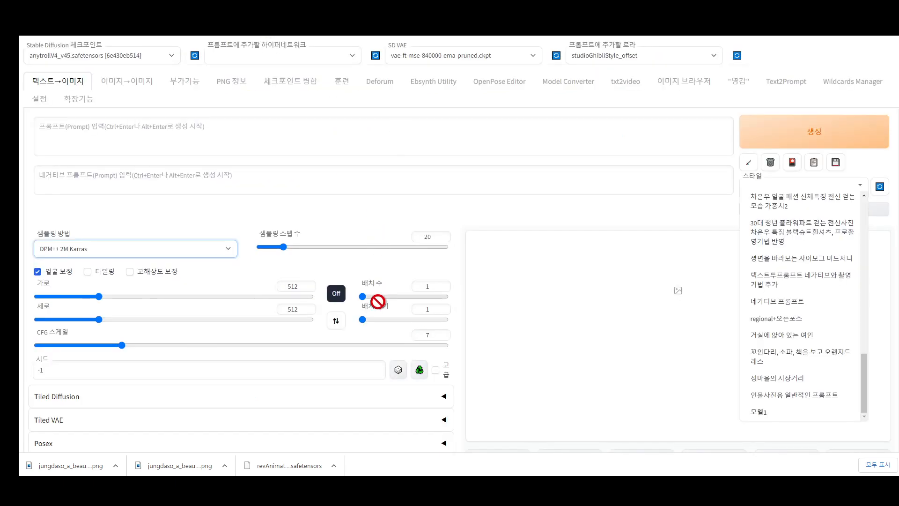
{"action": "scroll", "coordinate": [378, 303], "scroll_direction": "down", "scroll_amount": 5}
{"action": "scroll", "coordinate": [368, 313], "scroll_direction": "down", "scroll_amount": 1}
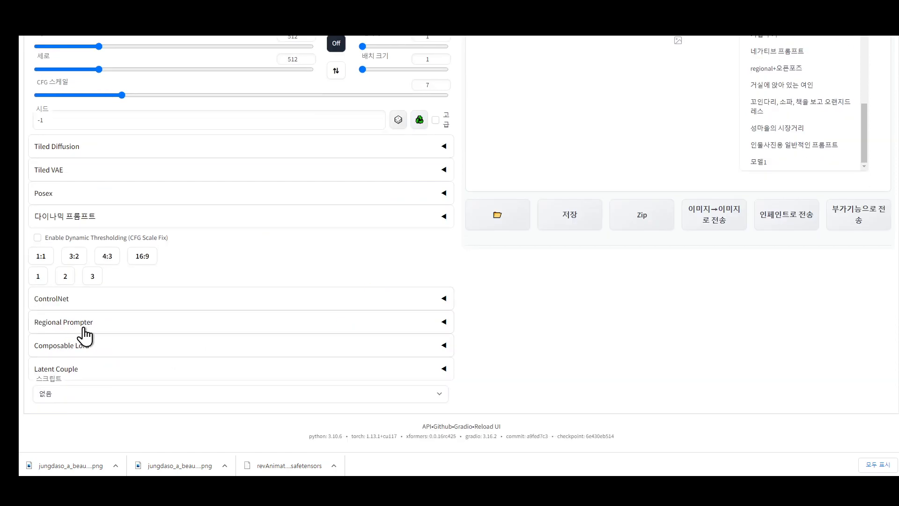
{"action": "left_click", "coordinate": [444, 323]}
{"action": "scroll", "coordinate": [440, 351], "scroll_direction": "down", "scroll_amount": 4}
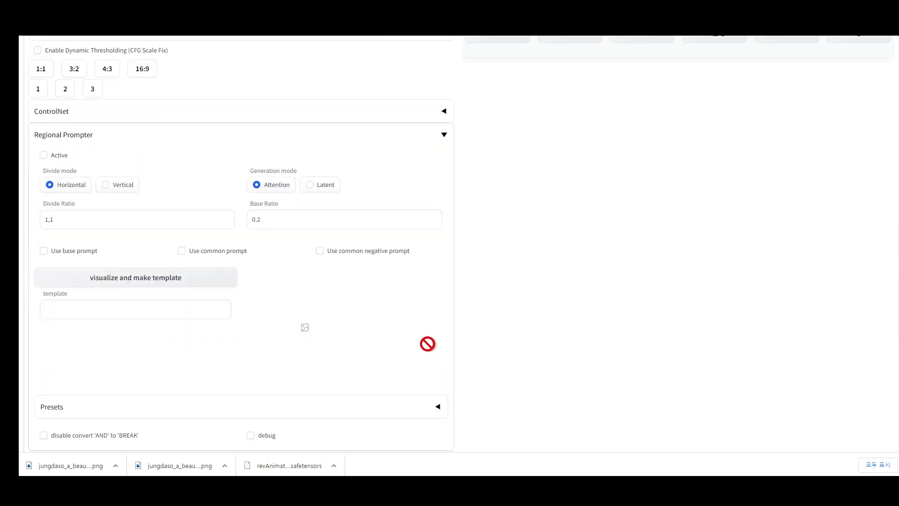
{"action": "scroll", "coordinate": [295, 409], "scroll_direction": "up", "scroll_amount": 9}
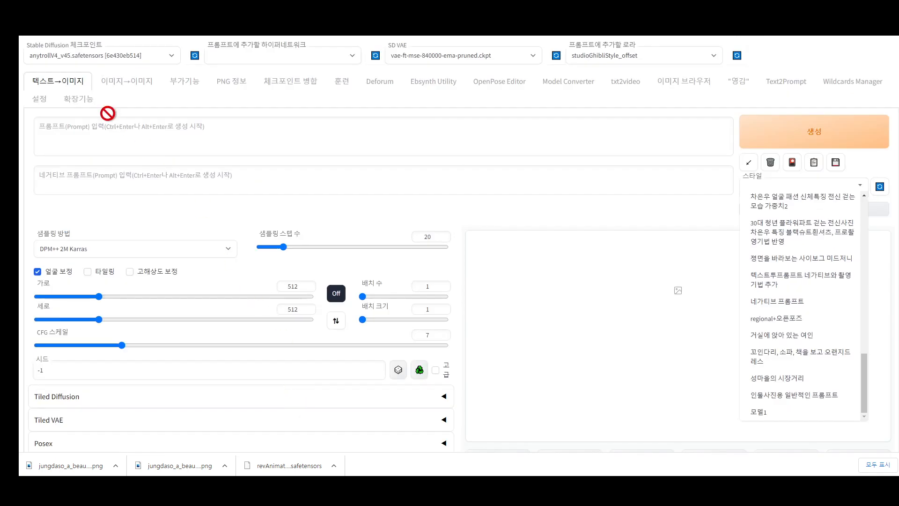
Look through the installed extensions for sd-webui-regional-prompter
{"action": "left_click", "coordinate": [76, 102]}
{"action": "scroll", "coordinate": [492, 356], "scroll_direction": "down", "scroll_amount": 7}
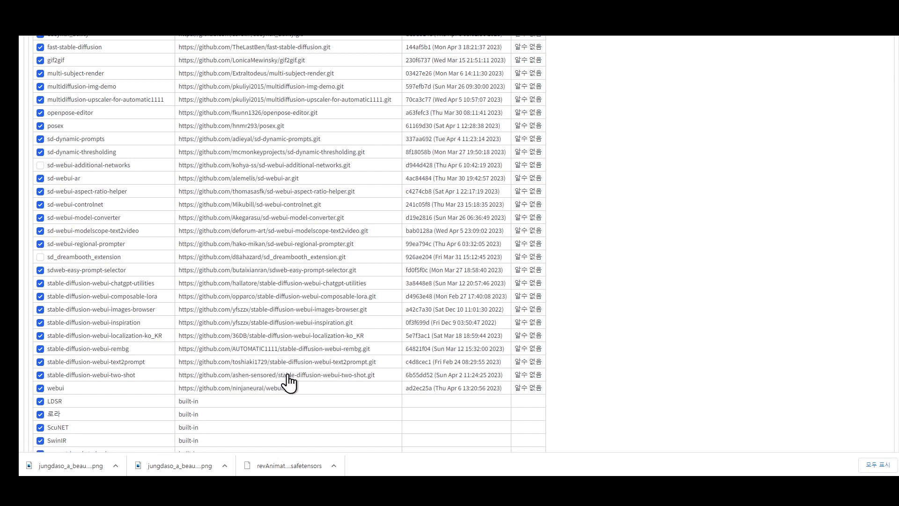
{"action": "left_click_drag", "start_coordinate": [291, 382], "coordinate": [121, 355]}
{"action": "scroll", "coordinate": [75, 353], "scroll_direction": "up", "scroll_amount": 2}
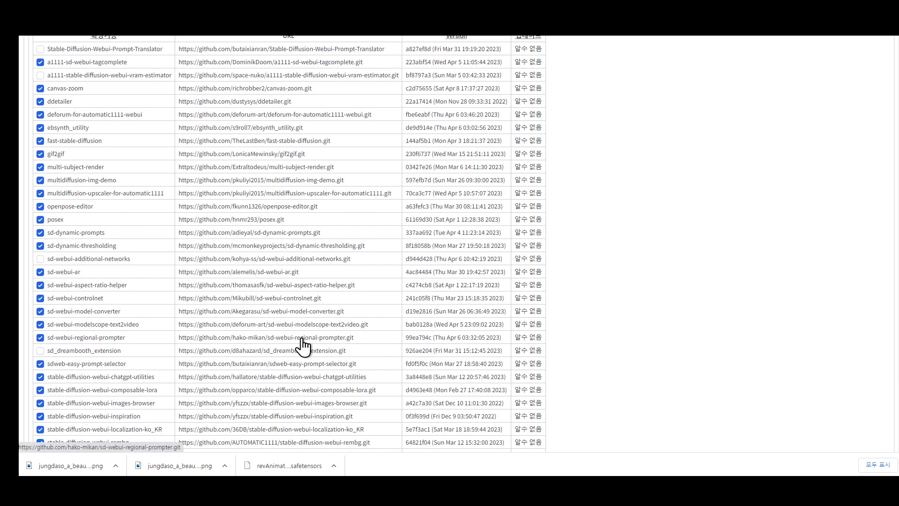
{"action": "scroll", "coordinate": [302, 347], "scroll_direction": "up", "scroll_amount": 3}
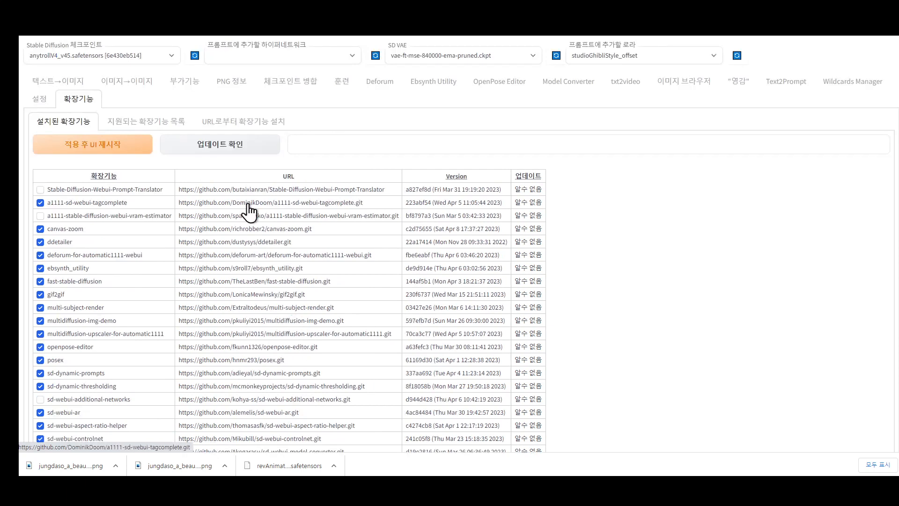
Load the available extensions from the index URL, include already installed ones, and search the list for "region"
{"action": "left_click", "coordinate": [154, 123]}
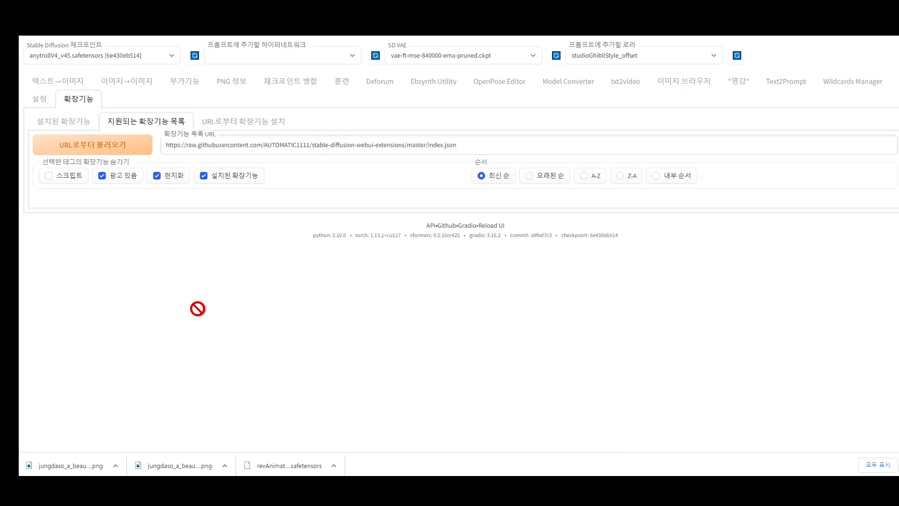
{"action": "left_click", "coordinate": [85, 149]}
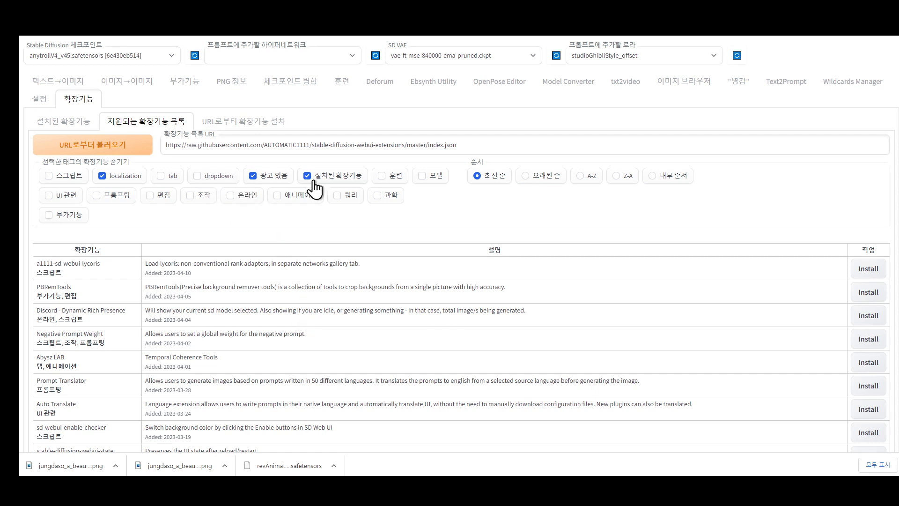
{"action": "left_click", "coordinate": [307, 176]}
{"action": "left_click", "coordinate": [109, 152]}
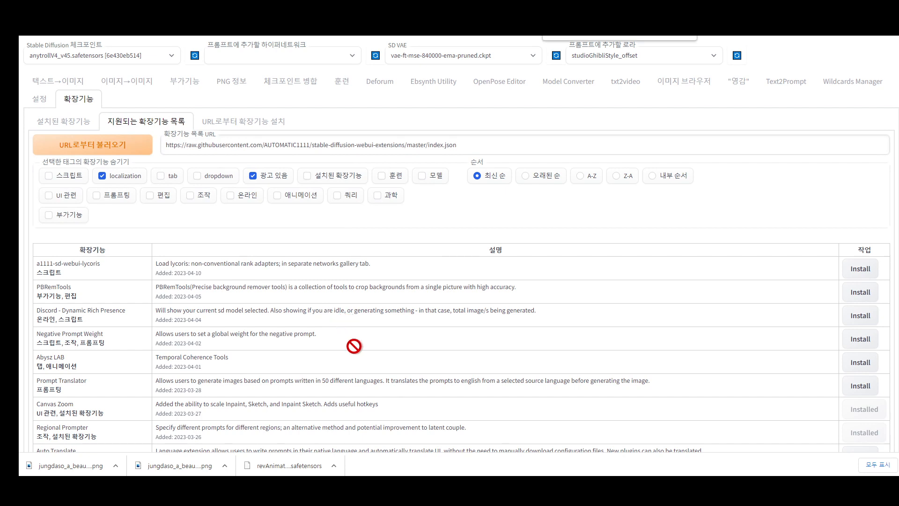
{"action": "type", "text": "region"}
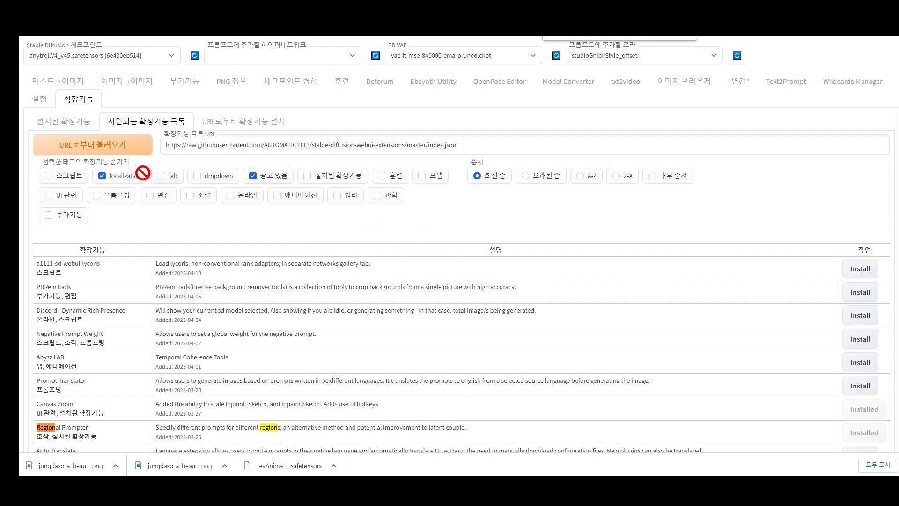
Recheck the regional prompter entry among the installed extensions and return to text-to-image with the style list closed
{"action": "left_click", "coordinate": [64, 122]}
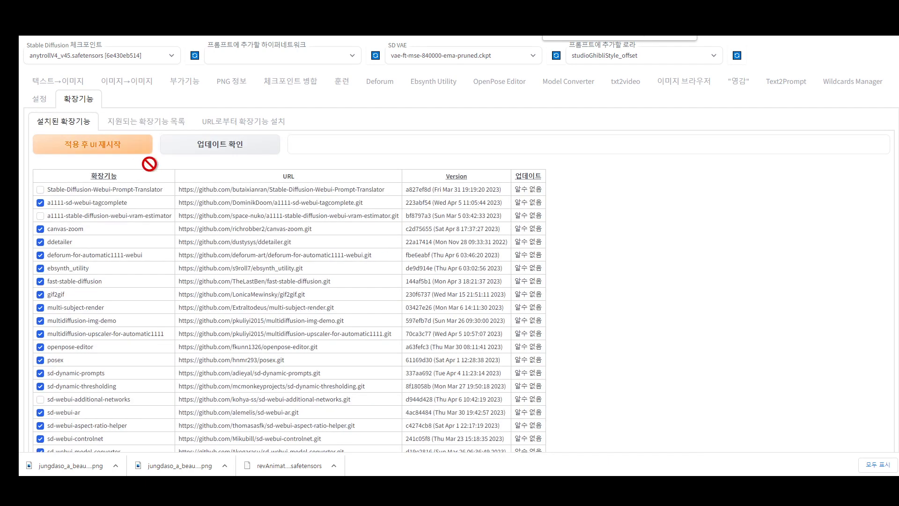
{"action": "left_click", "coordinate": [82, 154]}
{"action": "scroll", "coordinate": [196, 445], "scroll_direction": "down", "scroll_amount": 2}
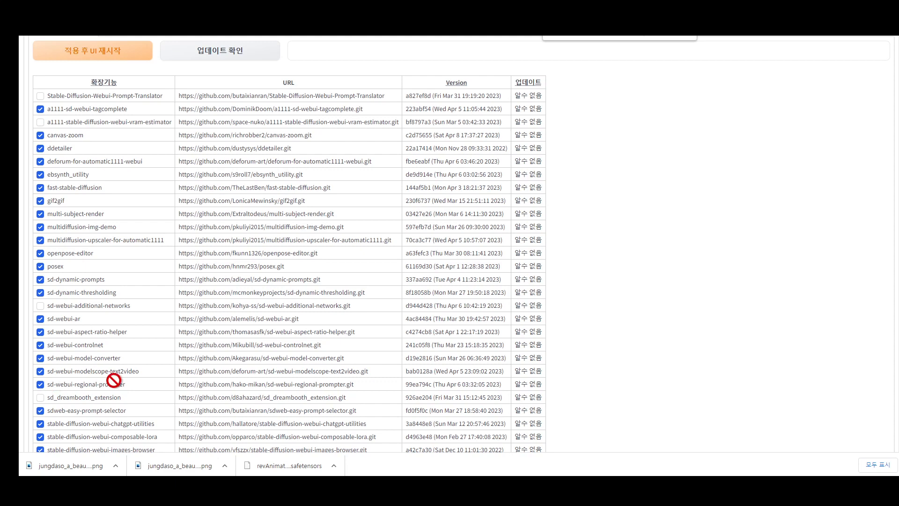
{"action": "scroll", "coordinate": [134, 381], "scroll_direction": "up", "scroll_amount": 2}
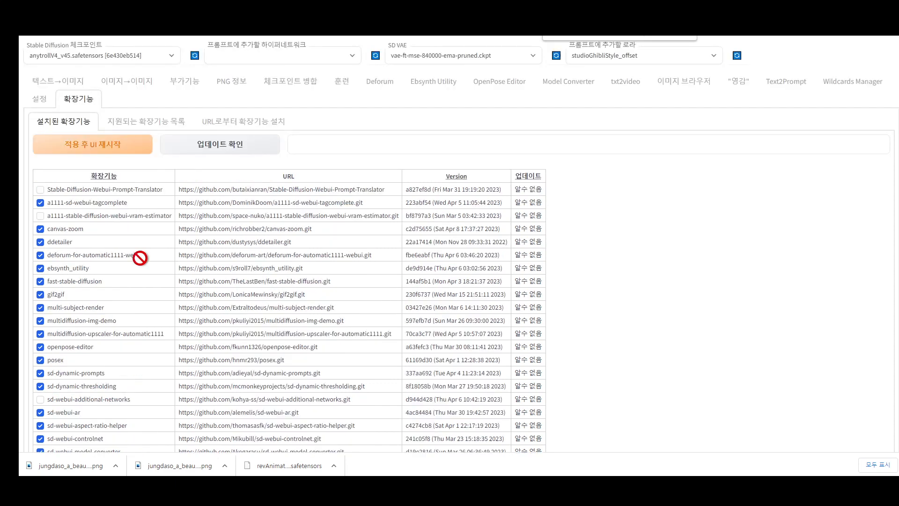
{"action": "left_click", "coordinate": [65, 83]}
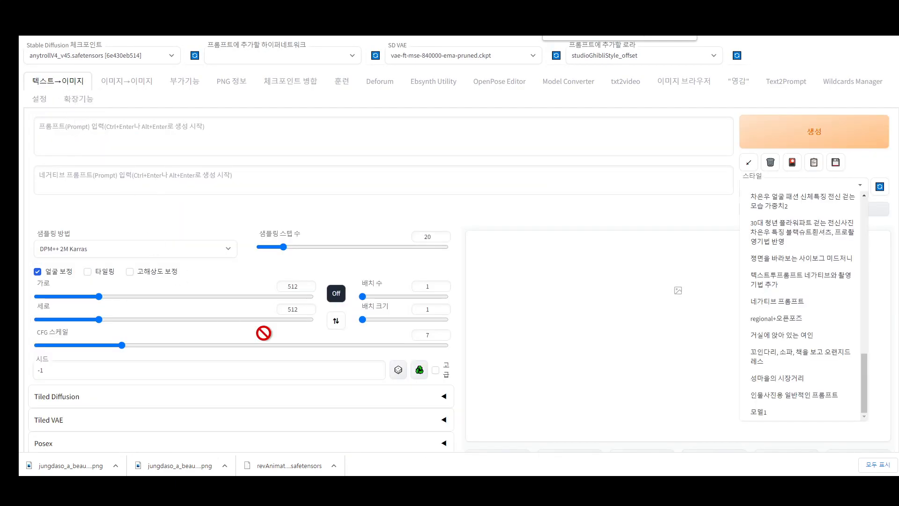
{"action": "left_click", "coordinate": [484, 273]}
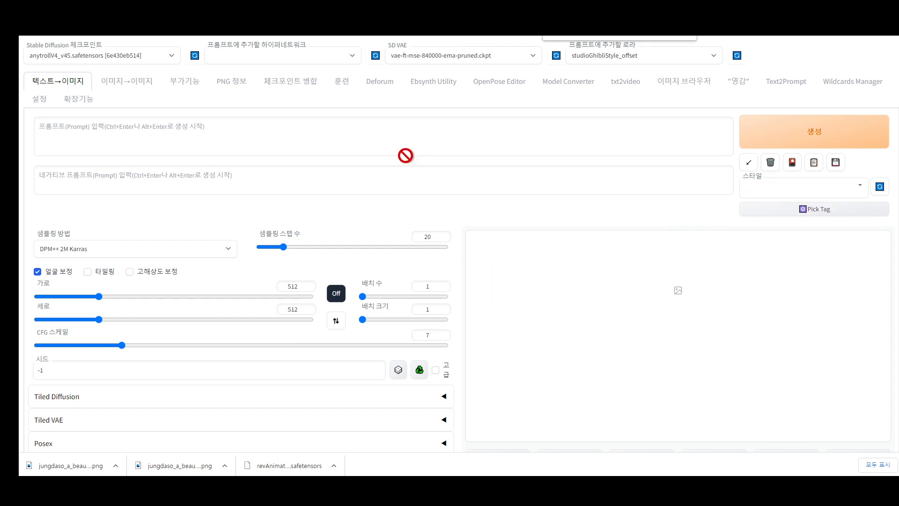
Switch to the Regional Prompter README and view the usage example with its prompt and settings
{"action": "left_click", "coordinate": [342, 18]}
{"action": "scroll", "coordinate": [519, 296], "scroll_direction": "down", "scroll_amount": 1}
{"action": "scroll", "coordinate": [520, 295], "scroll_direction": "down", "scroll_amount": 6}
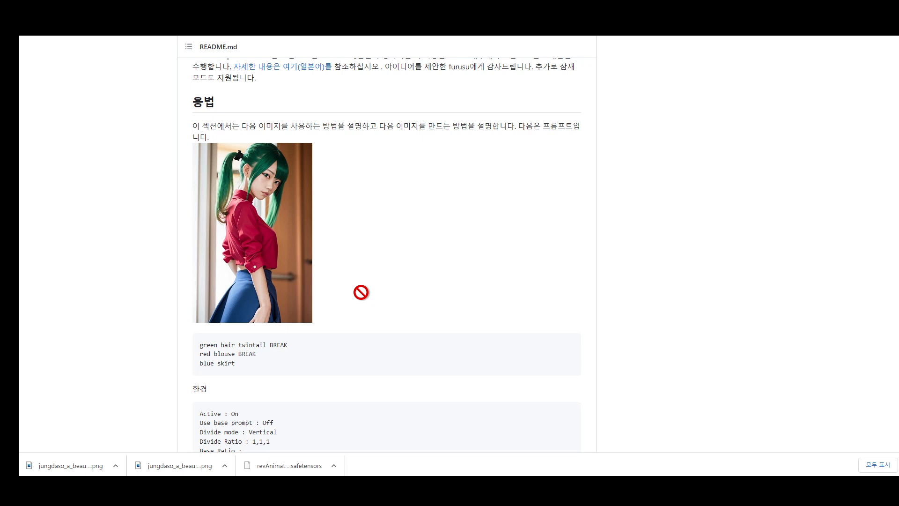
{"action": "scroll", "coordinate": [373, 295], "scroll_direction": "down", "scroll_amount": 2}
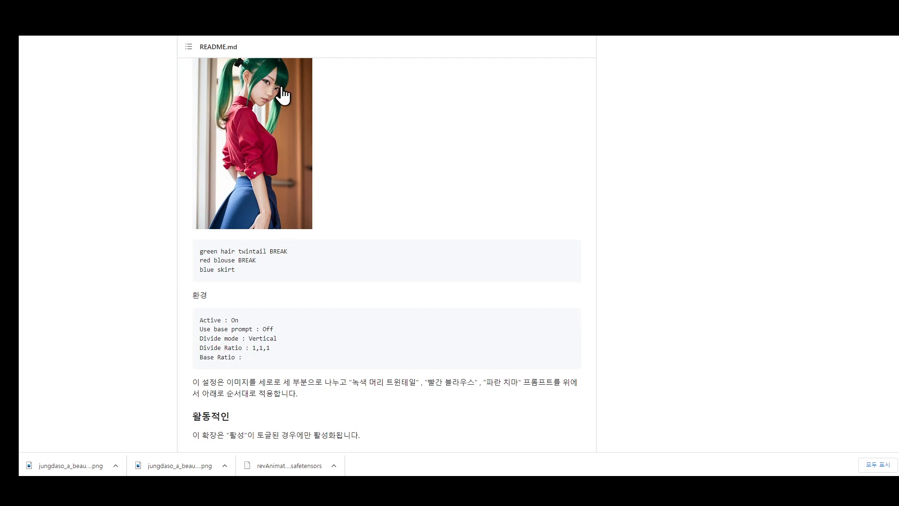
Copy the three-line example prompt "green hair twintail BREAK red blouse BREAK blue skirt" from the README's usage section
{"action": "left_click_drag", "start_coordinate": [232, 213], "coordinate": [198, 299]}
{"action": "scroll", "coordinate": [254, 287], "scroll_direction": "up", "scroll_amount": 1}
{"action": "scroll", "coordinate": [275, 403], "scroll_direction": "down", "scroll_amount": 3}
{"action": "scroll", "coordinate": [317, 367], "scroll_direction": "up", "scroll_amount": 3}
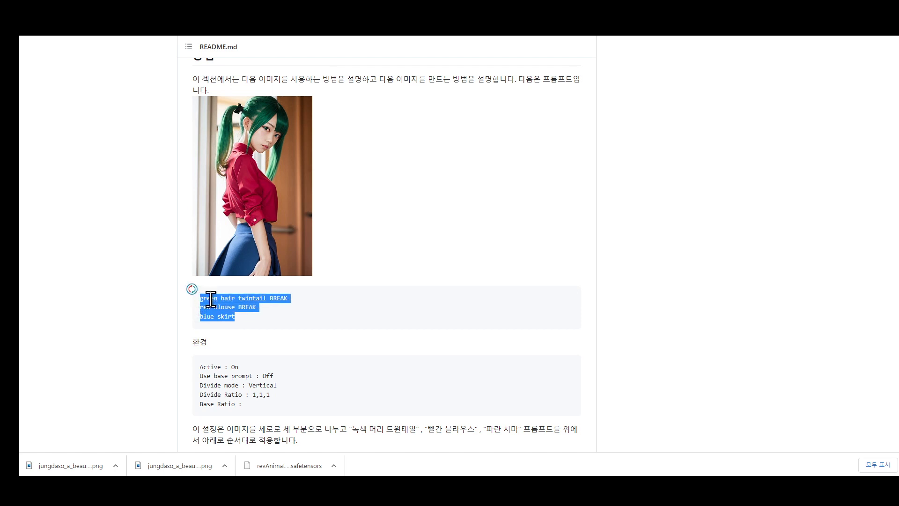
{"action": "right_click", "coordinate": [227, 306]}
{"action": "left_click", "coordinate": [259, 315]}
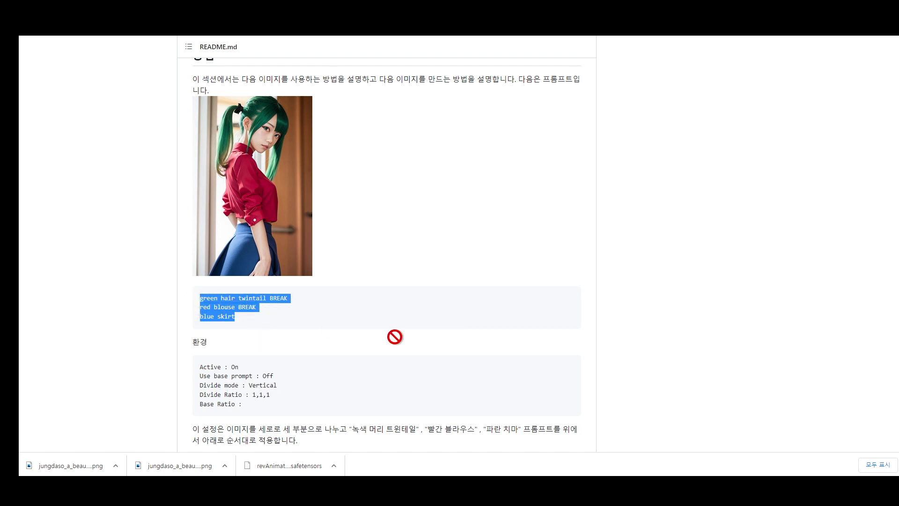
Examine the rest of the README, including the divide ratio, base ratio, calculation mode and template visualization sections
{"action": "mouse_move", "coordinate": [395, 337]}
{"action": "left_mouse_down"}
{"action": "mouse_move", "coordinate": [542, 343]}
{"action": "mouse_move", "coordinate": [401, 323]}
{"action": "mouse_move", "coordinate": [409, 334]}
{"action": "left_mouse_up"}
{"action": "scroll", "coordinate": [398, 336], "scroll_direction": "down", "scroll_amount": 15}
{"action": "scroll", "coordinate": [401, 323], "scroll_direction": "down", "scroll_amount": 15}
{"action": "scroll", "coordinate": [506, 301], "scroll_direction": "down", "scroll_amount": 12}
{"action": "left_click_drag", "start_coordinate": [508, 303], "coordinate": [475, 318]}
{"action": "scroll", "coordinate": [458, 331], "scroll_direction": "up", "scroll_amount": 16}
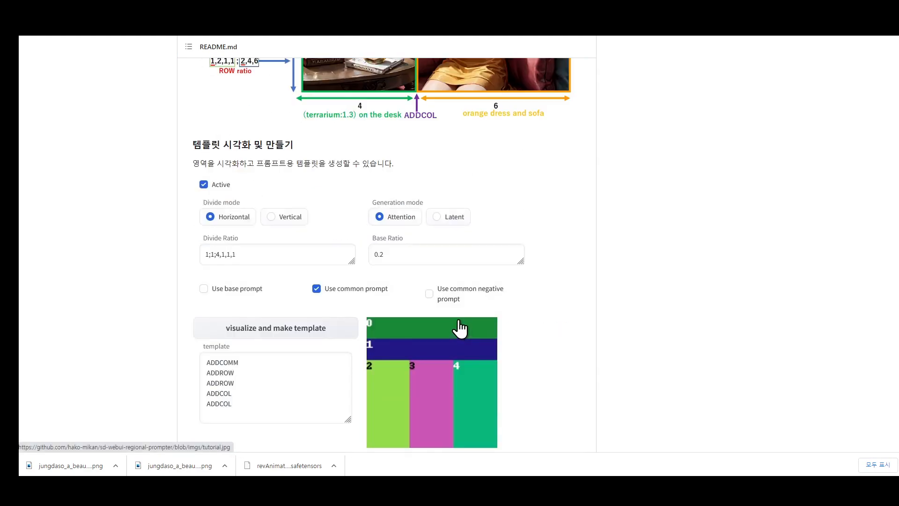
{"action": "scroll", "coordinate": [459, 317], "scroll_direction": "up", "scroll_amount": 15}
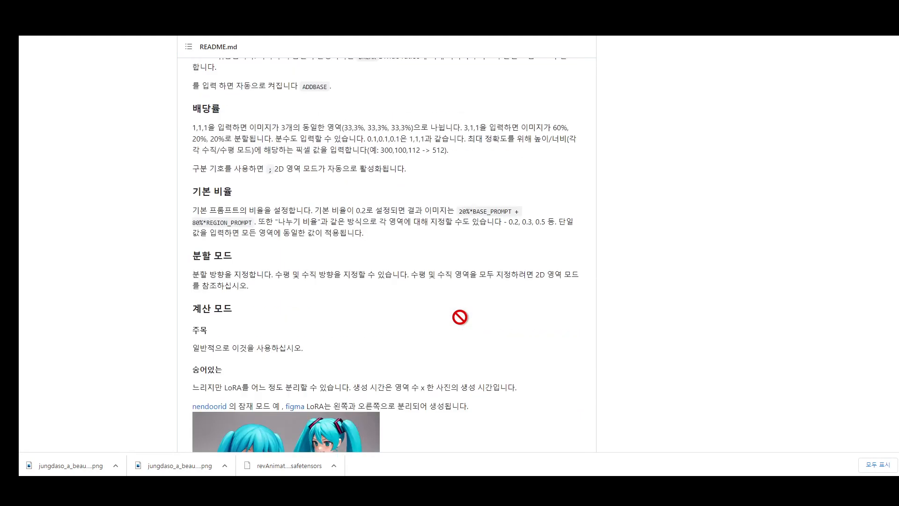
{"action": "scroll", "coordinate": [459, 317], "scroll_direction": "up", "scroll_amount": 9}
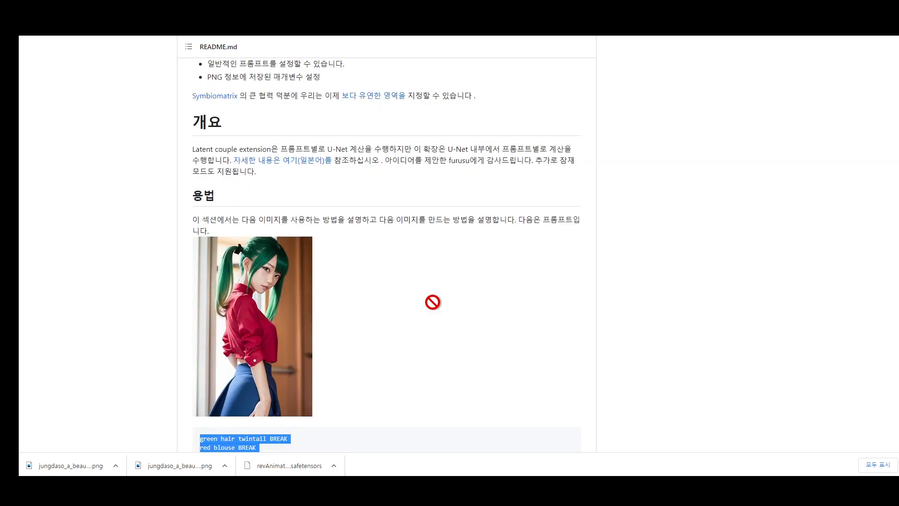
{"action": "scroll", "coordinate": [432, 303], "scroll_direction": "up", "scroll_amount": 4}
{"action": "scroll", "coordinate": [433, 302], "scroll_direction": "up", "scroll_amount": 4}
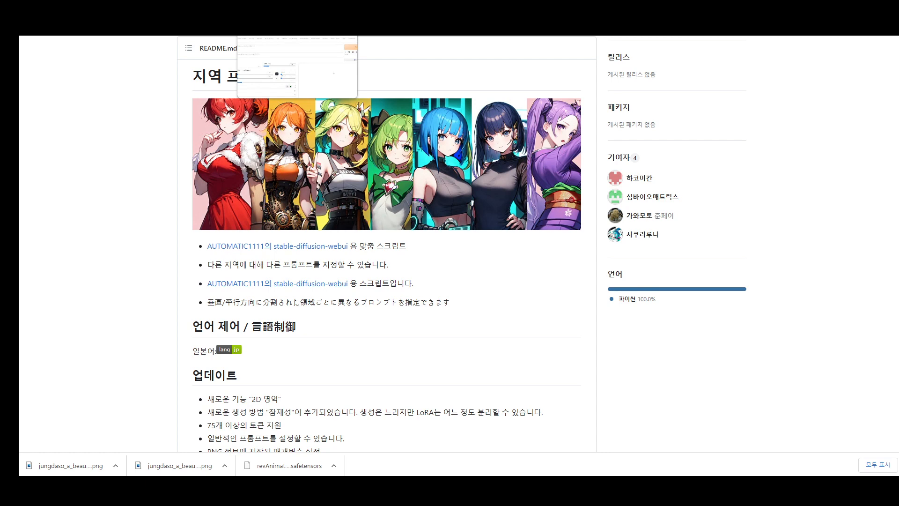
Paste the copied example prompt into the web UI's text-to-image prompt and generate an image
{"action": "left_click", "coordinate": [281, 36]}
{"action": "right_click", "coordinate": [177, 136]}
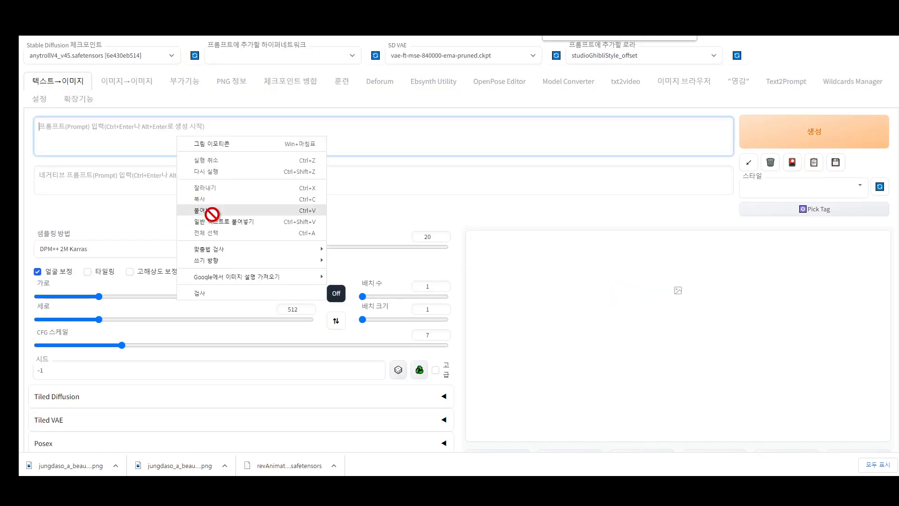
{"action": "left_click", "coordinate": [212, 213]}
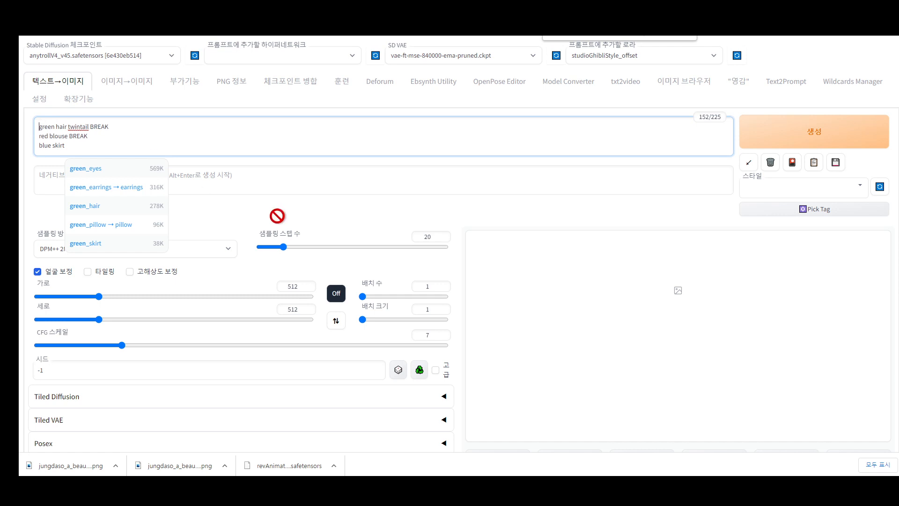
{"action": "key", "text": "ctrl+Return"}
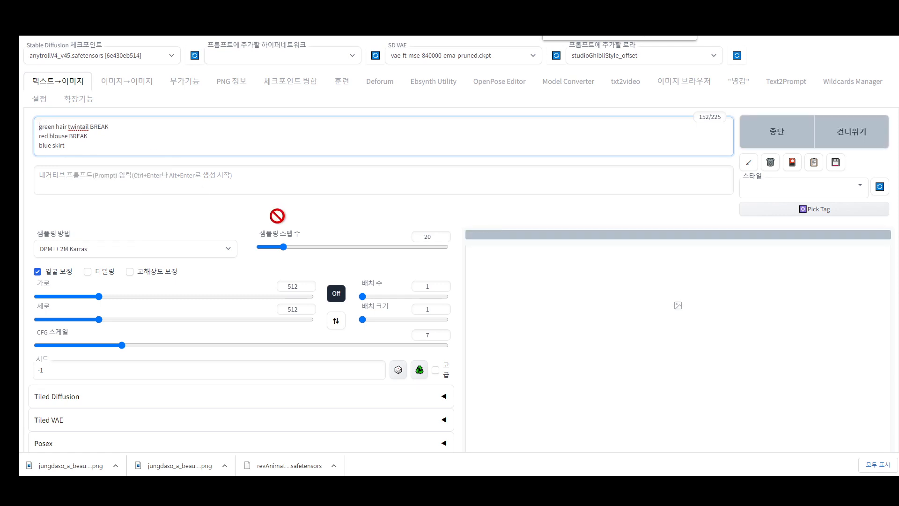
Add "A beautiful girl" as a new first line of the prompt, dismissing the tag suggestions
{"action": "key", "text": "Return"}
{"action": "left_click", "coordinate": [45, 125]}
{"action": "type", "text": "A beautiful girl"}
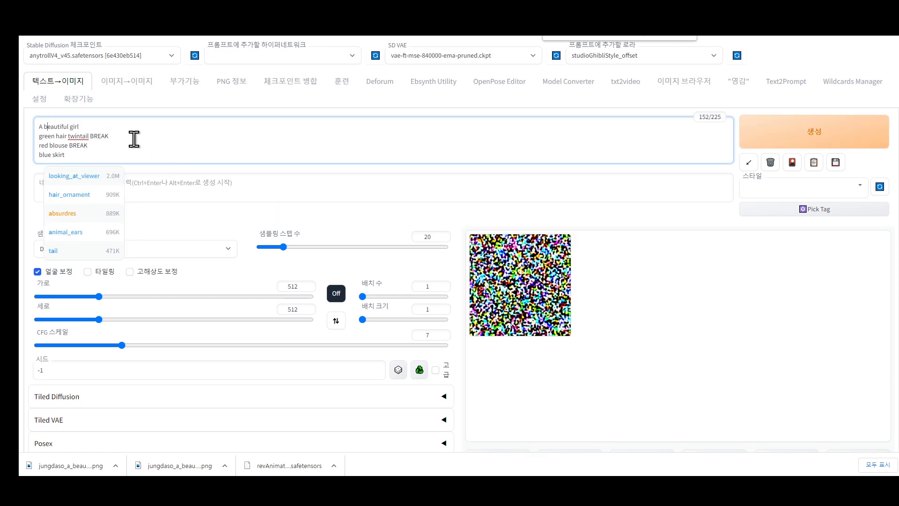
{"action": "key", "text": "Down"}
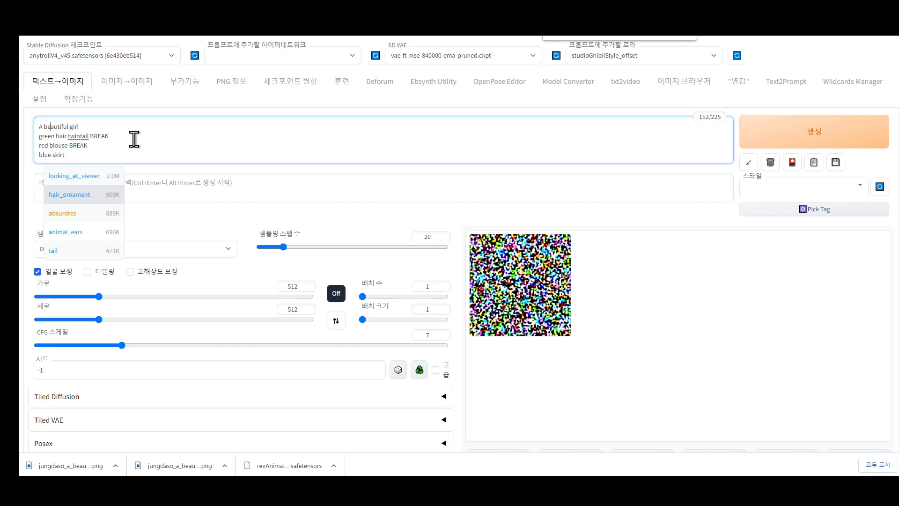
{"action": "key", "text": "Escape"}
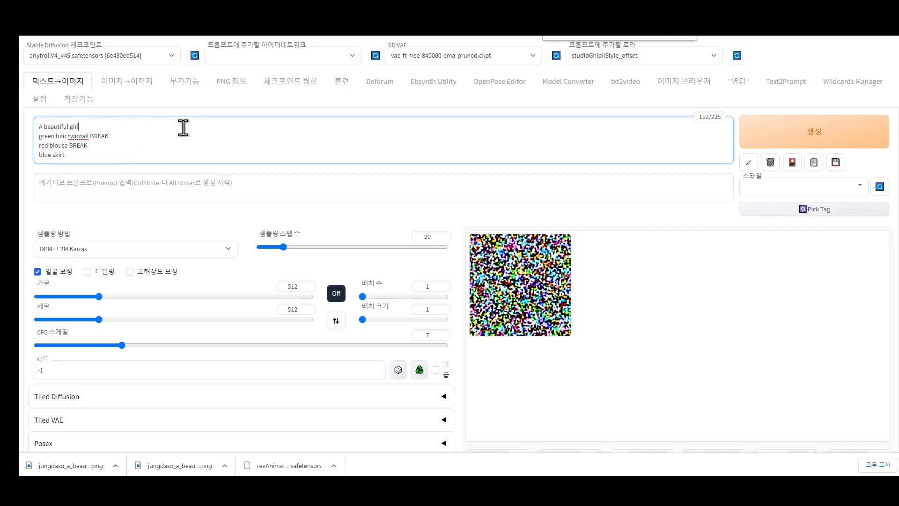
Generate an image from the prompt that starts with "A beautiful girl" and view the result at full size
{"action": "scroll", "coordinate": [127, 251], "scroll_direction": "down", "scroll_amount": 4}
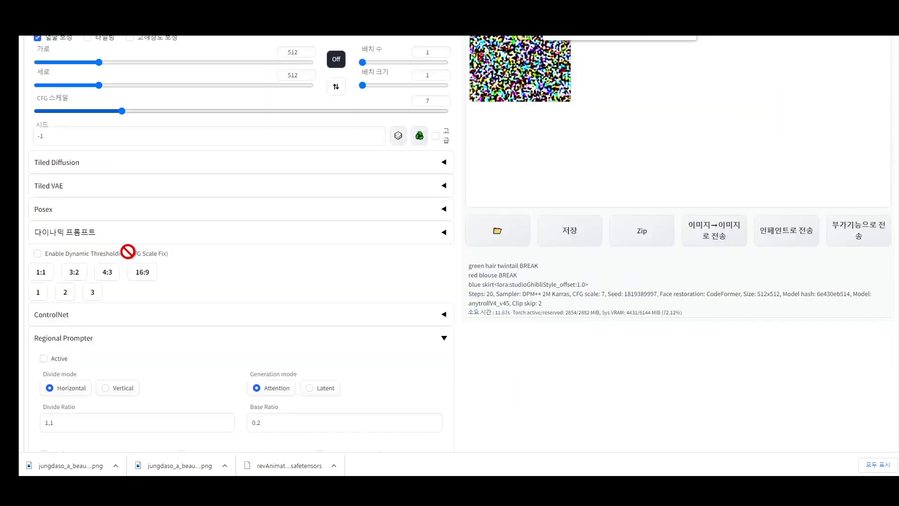
{"action": "scroll", "coordinate": [128, 252], "scroll_direction": "down", "scroll_amount": 4}
{"action": "scroll", "coordinate": [127, 253], "scroll_direction": "up", "scroll_amount": 8}
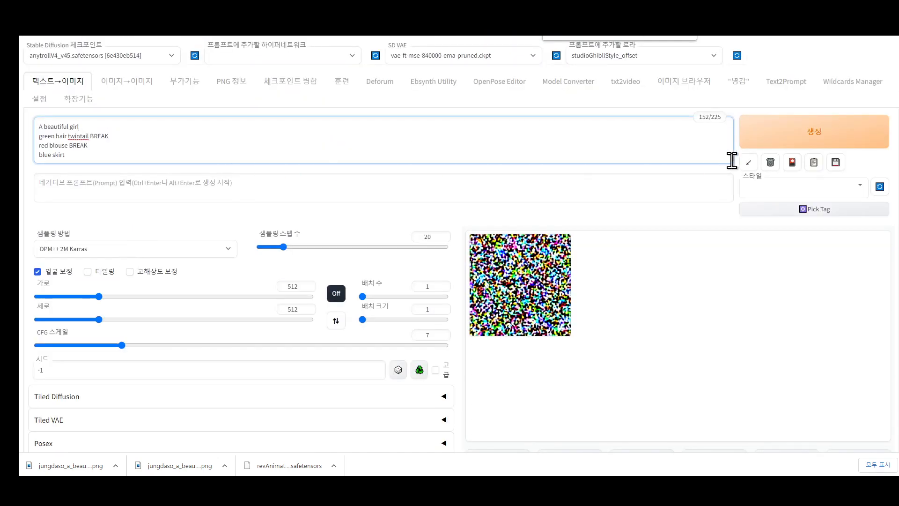
{"action": "left_click", "coordinate": [689, 35]}
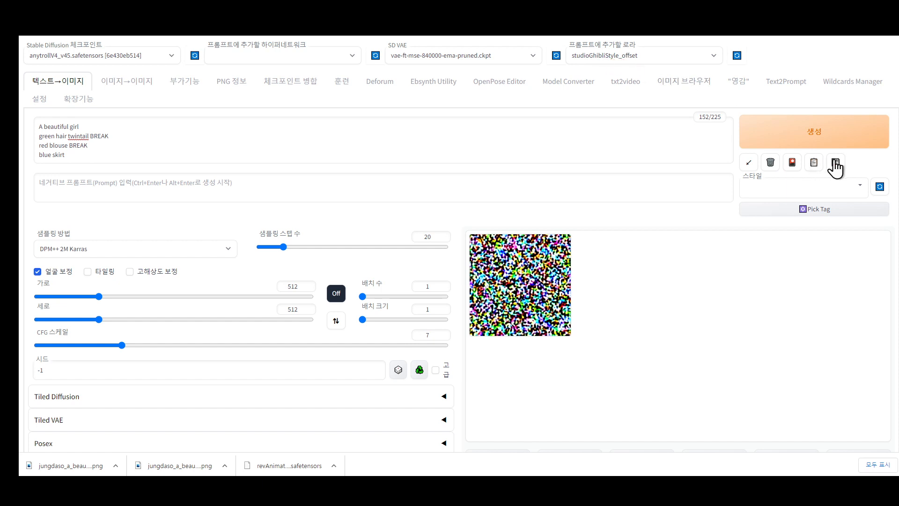
{"action": "left_click", "coordinate": [816, 140]}
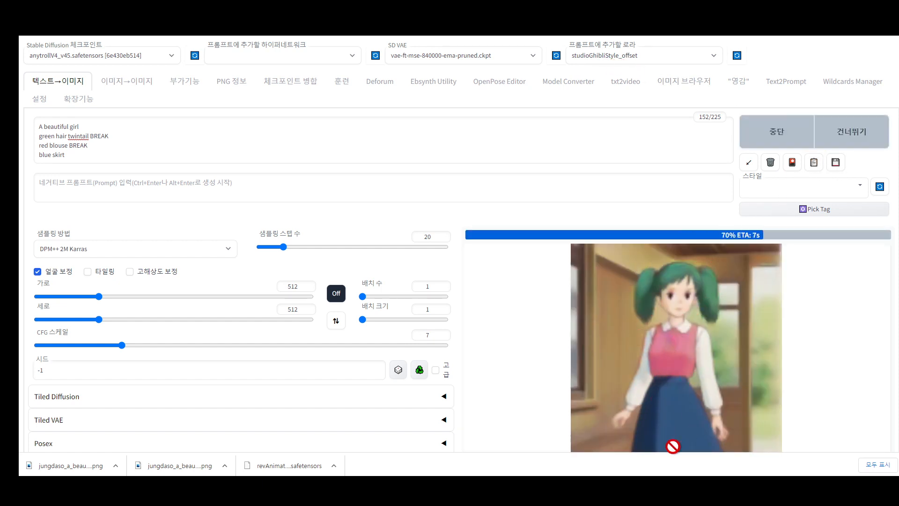
{"action": "left_click", "coordinate": [682, 407]}
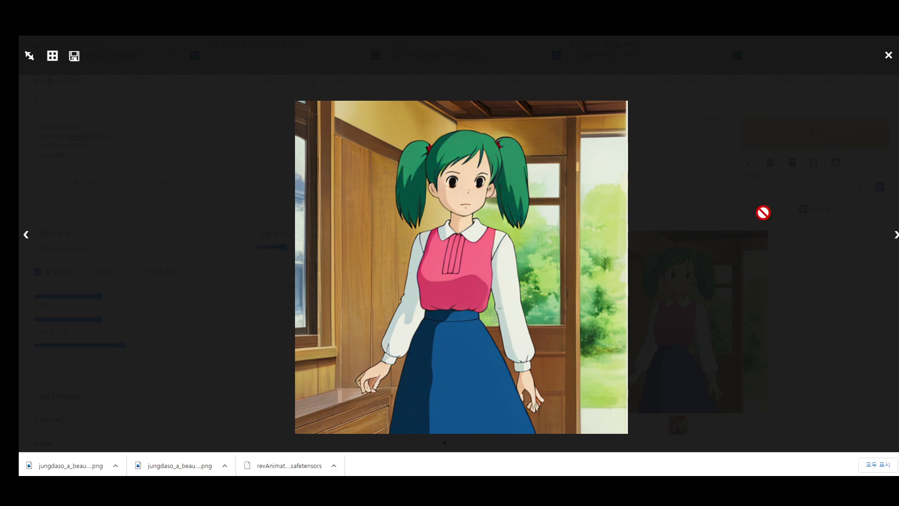
{"action": "left_click", "coordinate": [889, 55]}
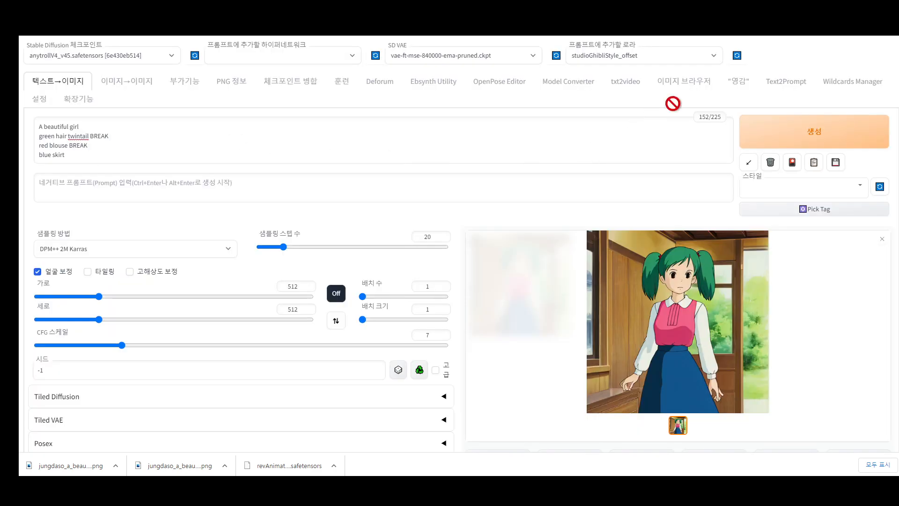
Switch the checkpoint to henmixReal_v10 and the LoRA added to the prompt to cuteGirlMix4_v10
{"action": "left_click", "coordinate": [712, 55]}
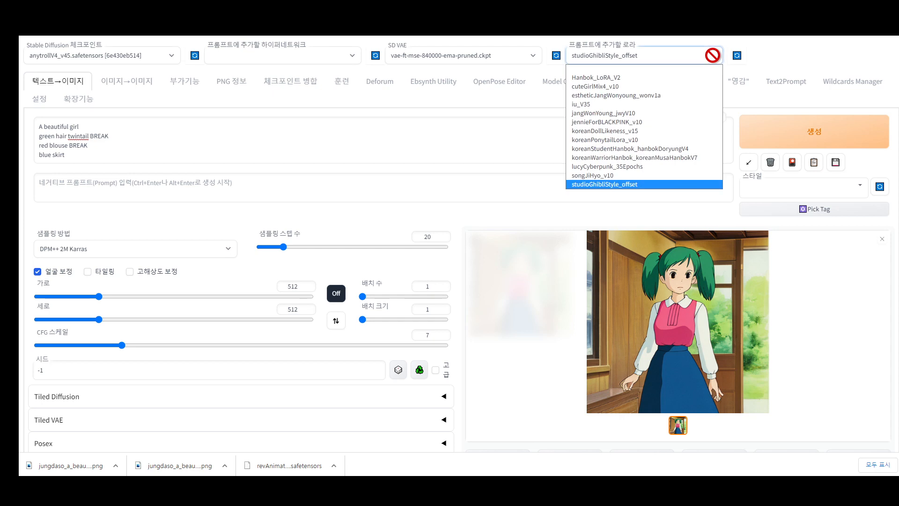
{"action": "left_click", "coordinate": [637, 85]}
Select the 감지-디테일 향상 script with bbox\mmdet_anime-face_yolov3.pth as its primary detection model
{"action": "scroll", "coordinate": [117, 283], "scroll_direction": "down", "scroll_amount": 10}
{"action": "scroll", "coordinate": [192, 297], "scroll_direction": "down", "scroll_amount": 3}
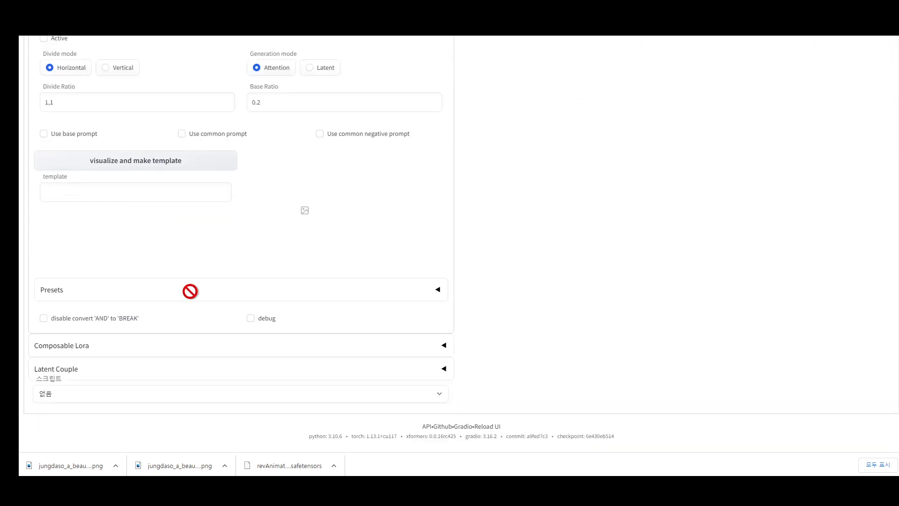
{"action": "left_click", "coordinate": [130, 396]}
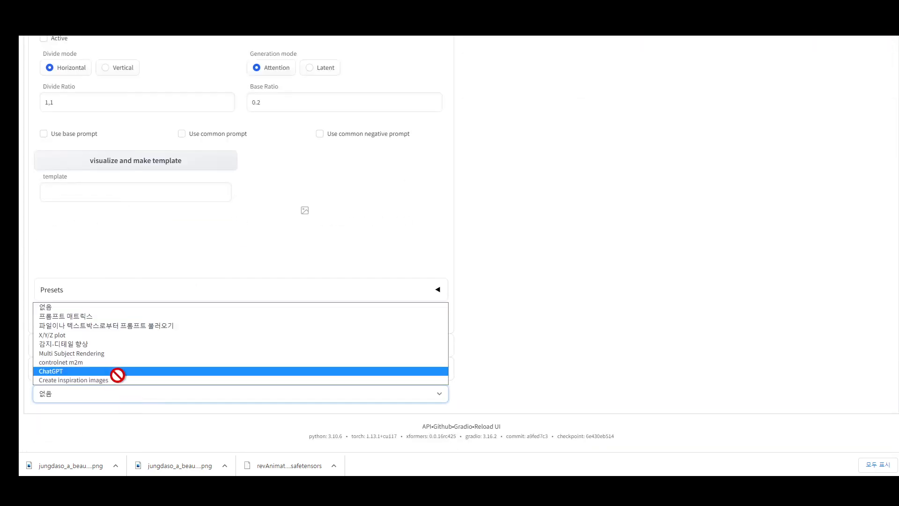
{"action": "left_click", "coordinate": [115, 347]}
{"action": "scroll", "coordinate": [116, 346], "scroll_direction": "down", "scroll_amount": 2}
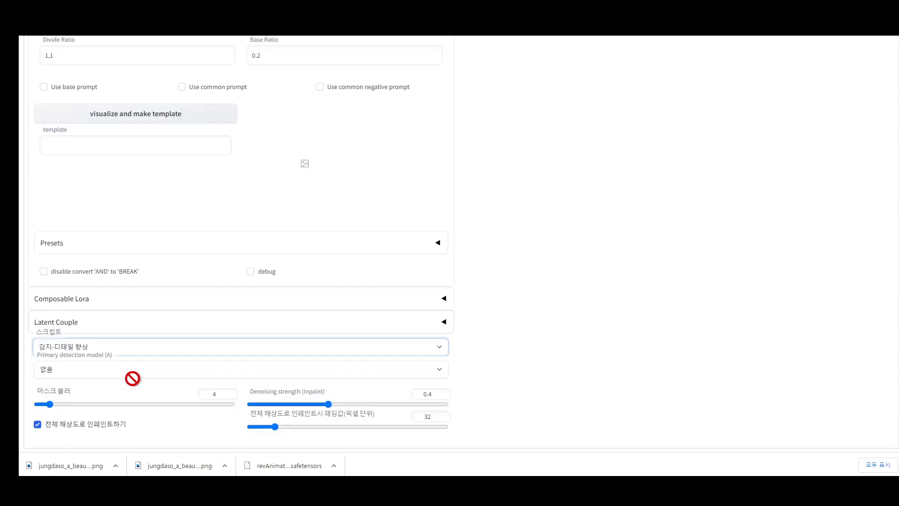
{"action": "left_click", "coordinate": [122, 337]}
{"action": "left_click", "coordinate": [124, 358]}
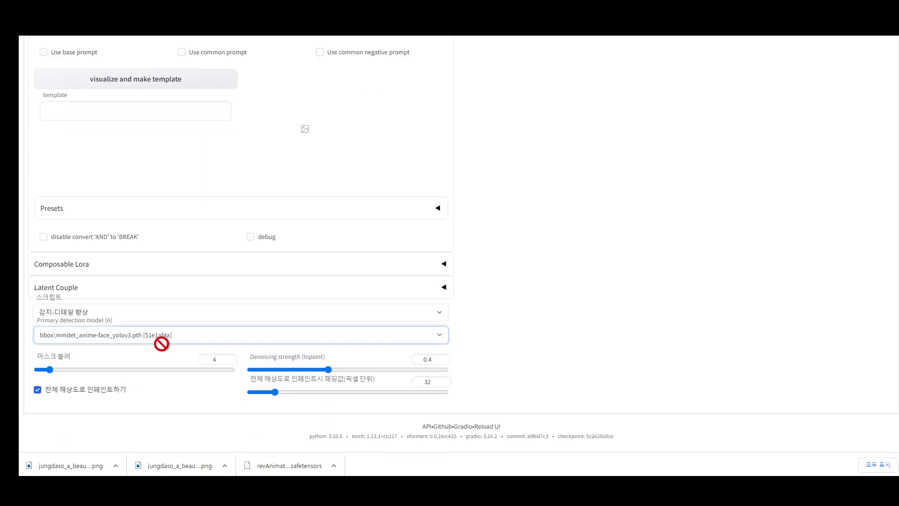
Generate an image with the realistic checkpoint and detail-enhancement script, view it at full size and check its generation details
{"action": "scroll", "coordinate": [635, 353], "scroll_direction": "up", "scroll_amount": 5}
{"action": "scroll", "coordinate": [634, 355], "scroll_direction": "up", "scroll_amount": 8}
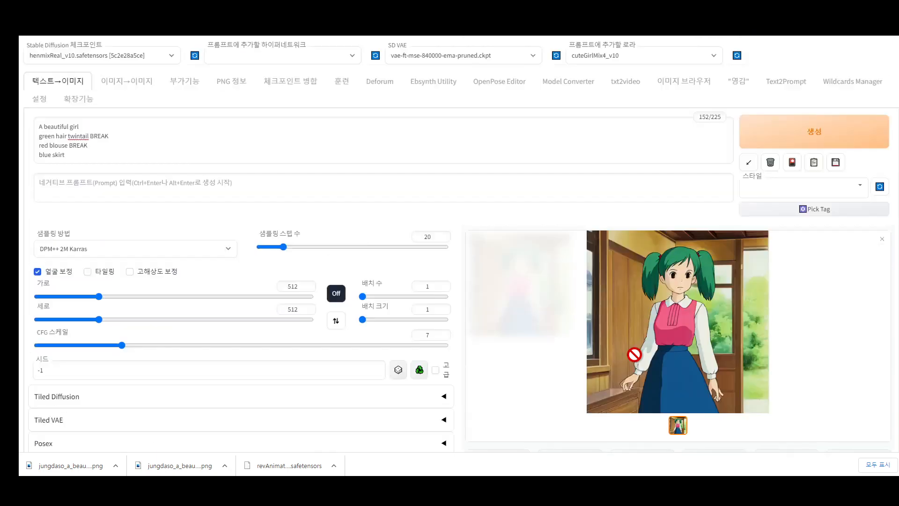
{"action": "left_click", "coordinate": [827, 136]}
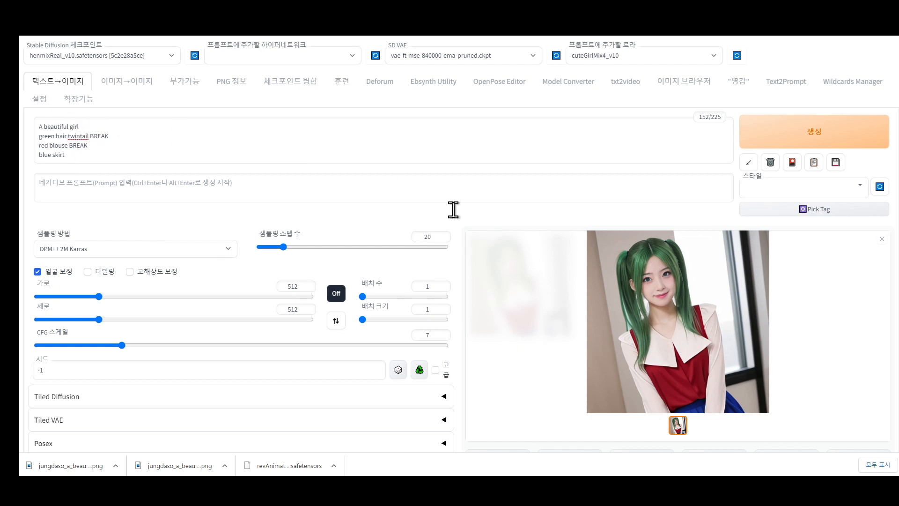
{"action": "left_click", "coordinate": [700, 319]}
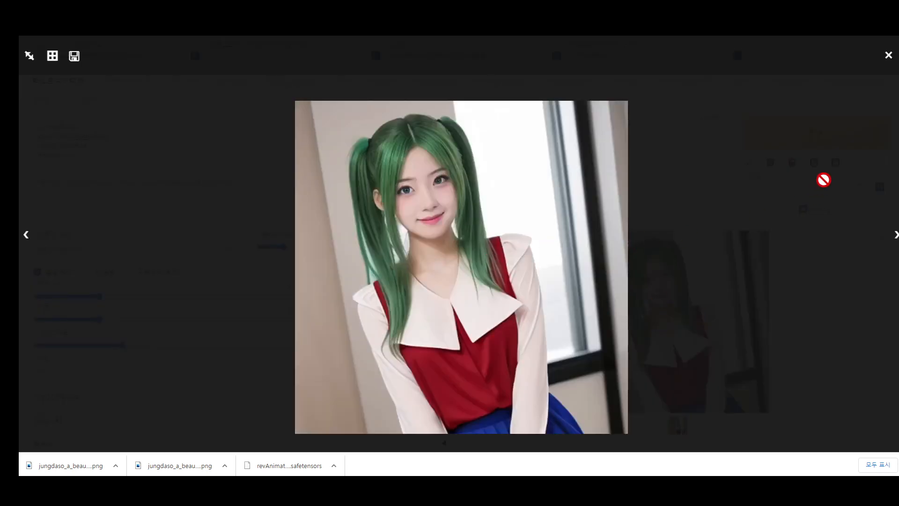
{"action": "left_click", "coordinate": [889, 55]}
{"action": "scroll", "coordinate": [316, 405], "scroll_direction": "down", "scroll_amount": 4}
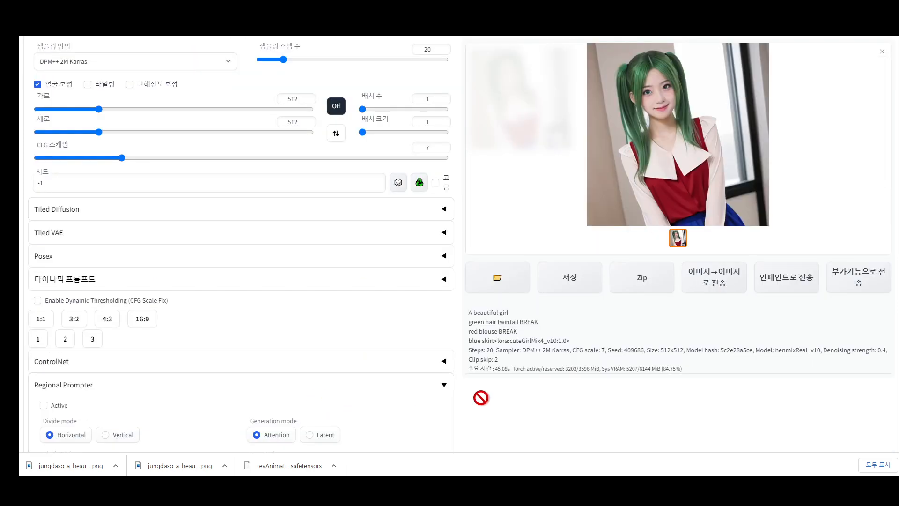
Change the prompt's colours to brown hair twintail, white blouse and red skirt
{"action": "scroll", "coordinate": [481, 397], "scroll_direction": "up", "scroll_amount": 4}
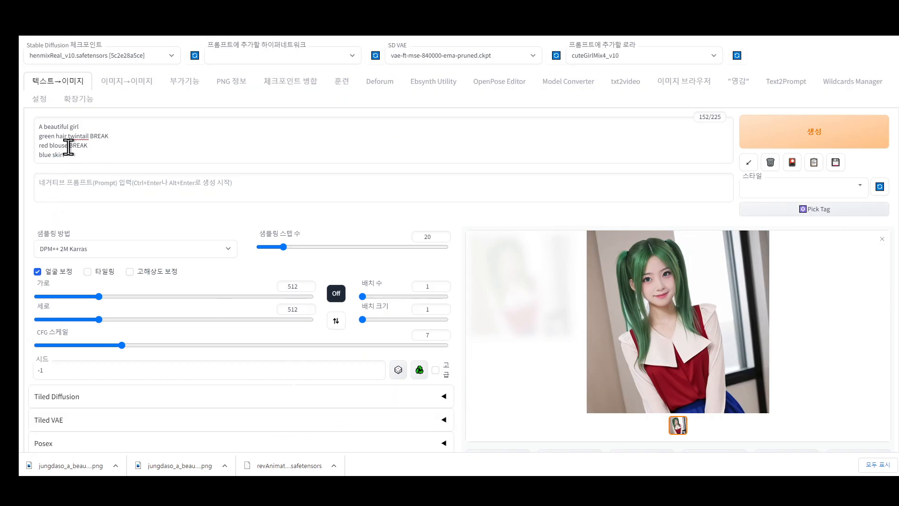
{"action": "left_click_drag", "start_coordinate": [47, 146], "coordinate": [23, 154]}
{"action": "type", "text": "white"}
{"action": "type", "text": "red"}
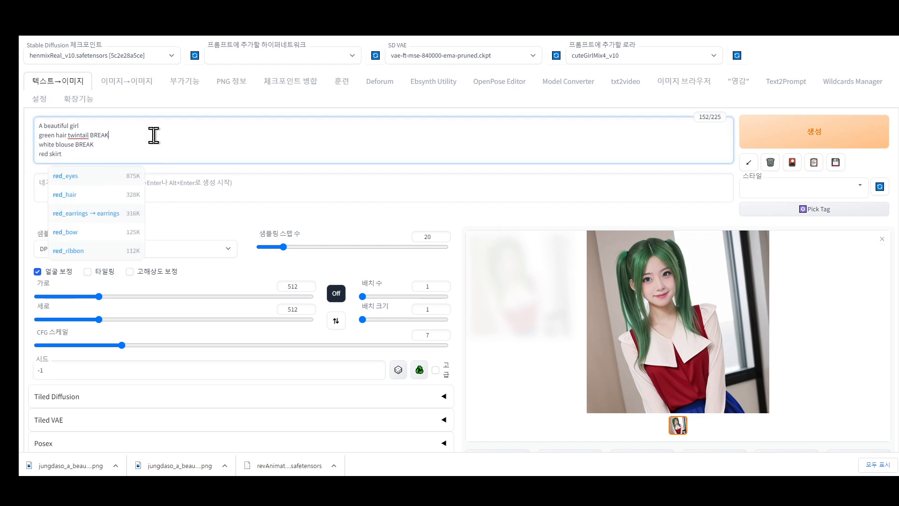
{"action": "left_click", "coordinate": [152, 137]}
{"action": "left_click_drag", "start_coordinate": [55, 135], "coordinate": [30, 135]}
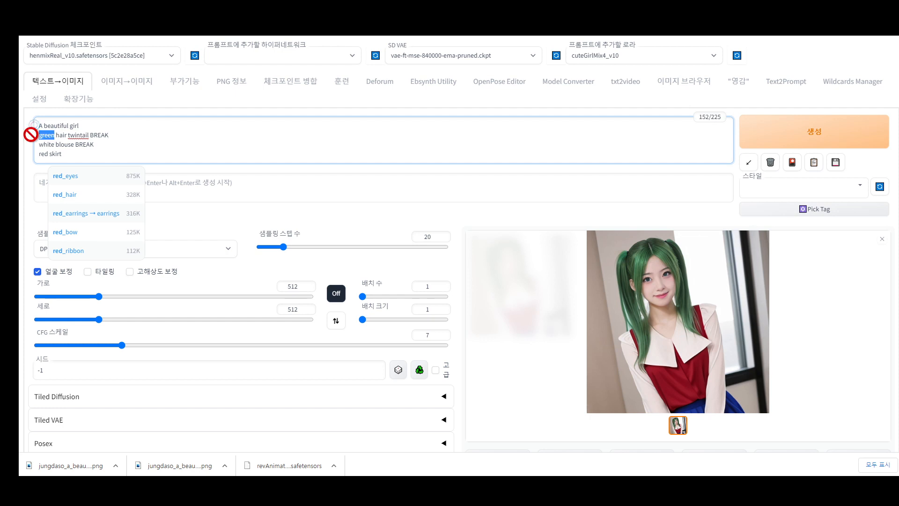
{"action": "type", "text": "brown"}
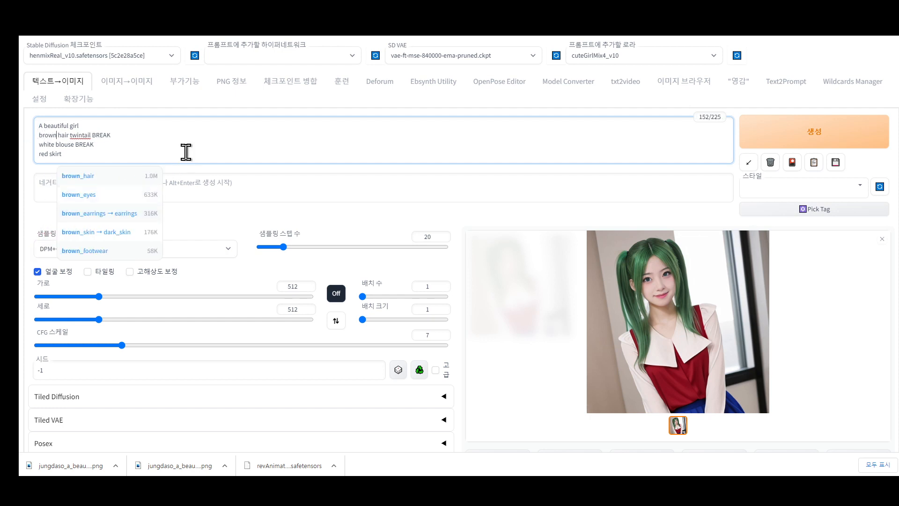
Generate an image from the recoloured prompt and check the result and its generation details
{"action": "left_click", "coordinate": [823, 140]}
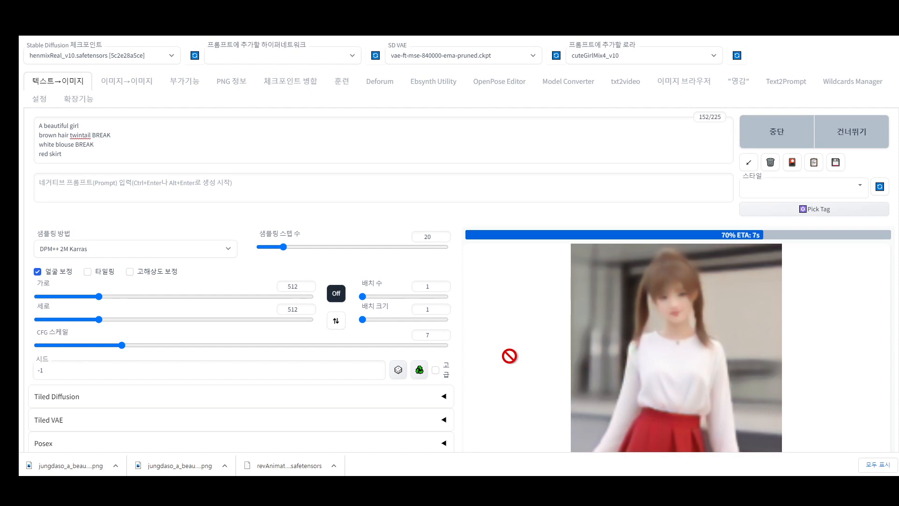
{"action": "scroll", "coordinate": [677, 400], "scroll_direction": "down", "scroll_amount": 2}
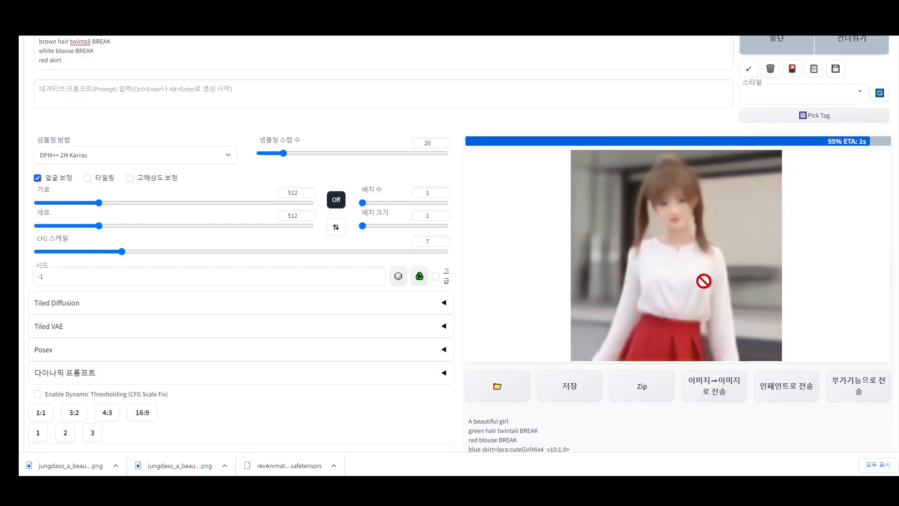
{"action": "scroll", "coordinate": [704, 300], "scroll_direction": "up", "scroll_amount": 1}
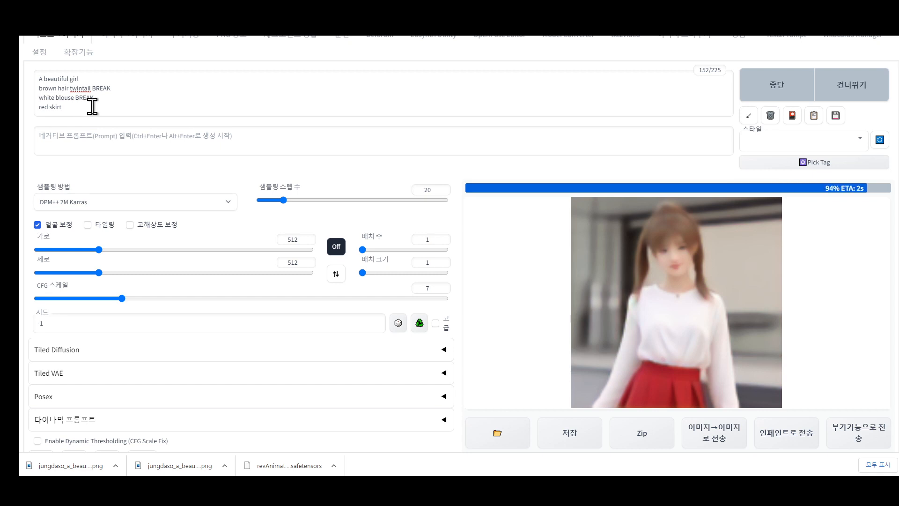
{"action": "scroll", "coordinate": [146, 368], "scroll_direction": "down", "scroll_amount": 4}
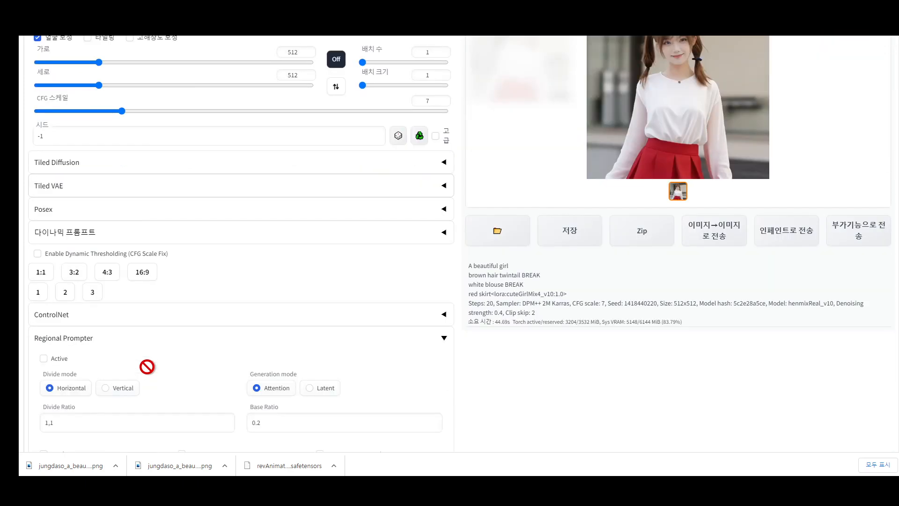
{"action": "scroll", "coordinate": [184, 362], "scroll_direction": "up", "scroll_amount": 3}
{"action": "scroll", "coordinate": [205, 362], "scroll_direction": "up", "scroll_amount": 2}
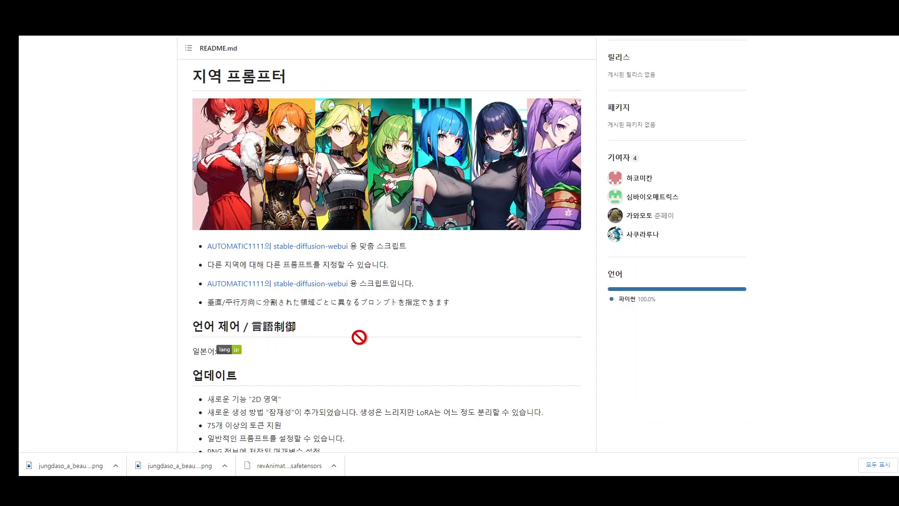
Switch to the Regional Prompter README and examine its base prompt, divide ratio, base ratio, common prompt and 2D region sections
{"action": "scroll", "coordinate": [359, 337], "scroll_direction": "down", "scroll_amount": 8}
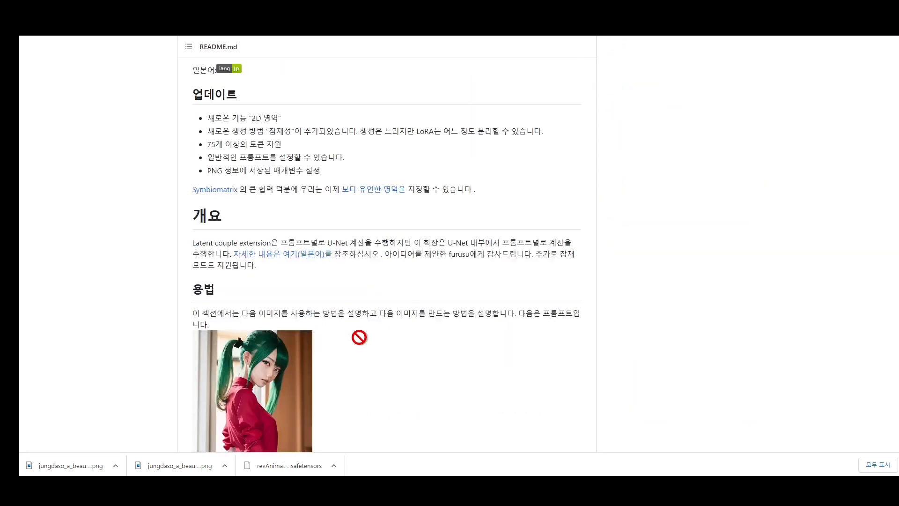
{"action": "scroll", "coordinate": [359, 338], "scroll_direction": "down", "scroll_amount": 6}
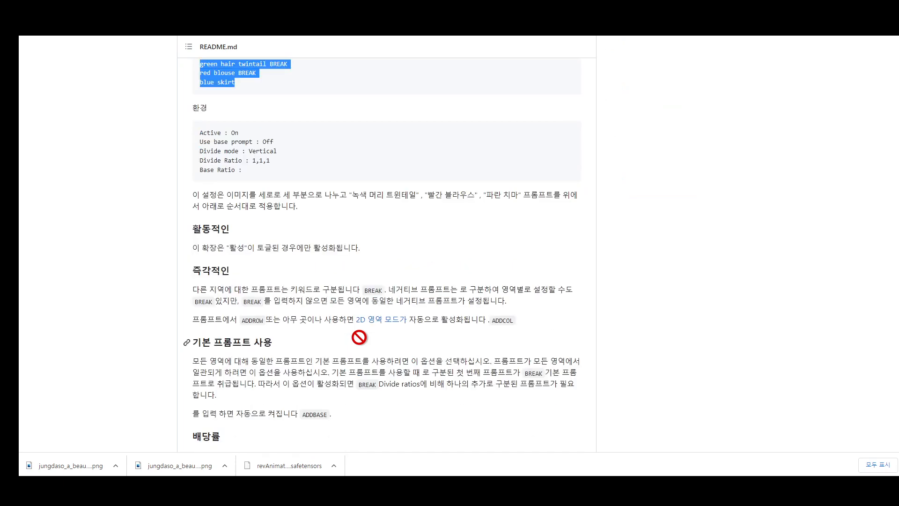
{"action": "scroll", "coordinate": [359, 337], "scroll_direction": "down", "scroll_amount": 1}
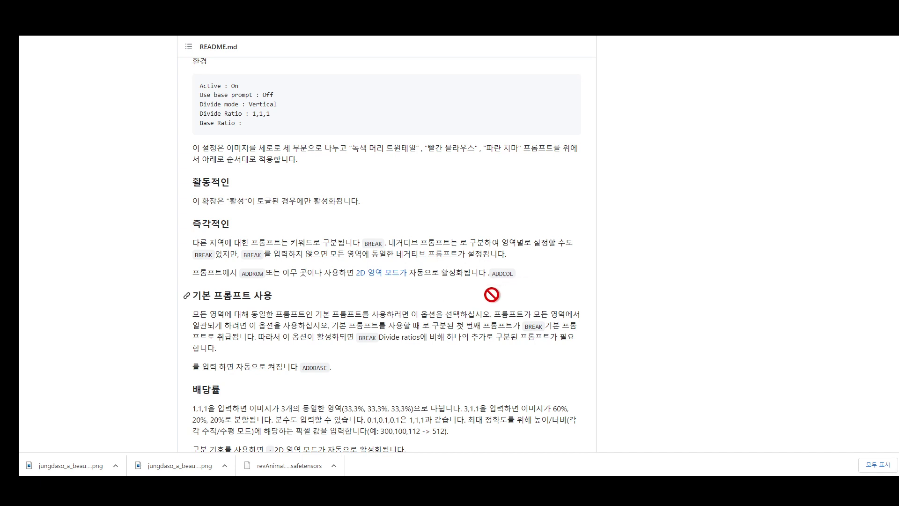
{"action": "scroll", "coordinate": [492, 319], "scroll_direction": "down", "scroll_amount": 1}
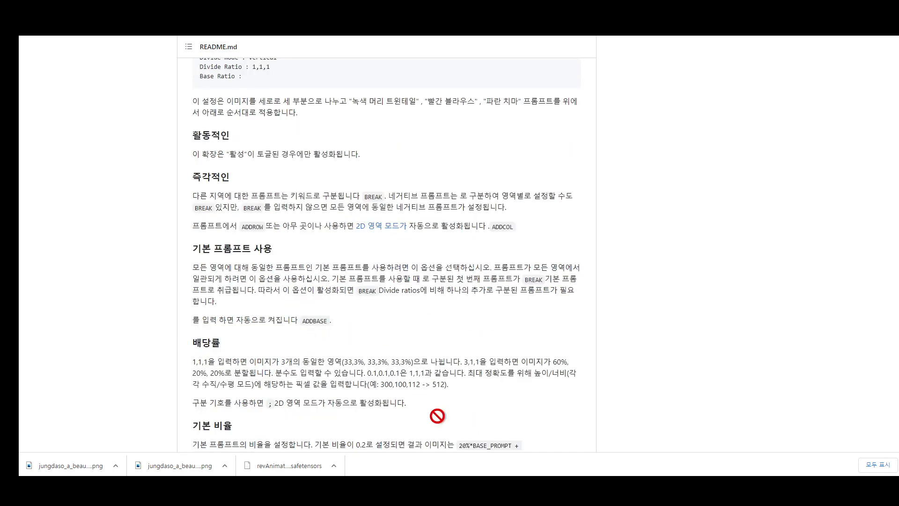
{"action": "scroll", "coordinate": [438, 416], "scroll_direction": "down", "scroll_amount": 2}
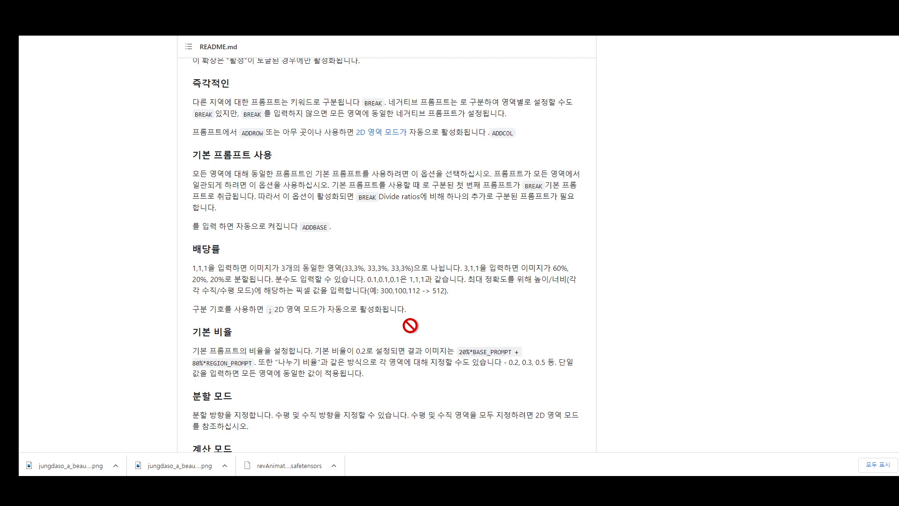
{"action": "scroll", "coordinate": [409, 325], "scroll_direction": "down", "scroll_amount": 4}
{"action": "scroll", "coordinate": [409, 326], "scroll_direction": "down", "scroll_amount": 8}
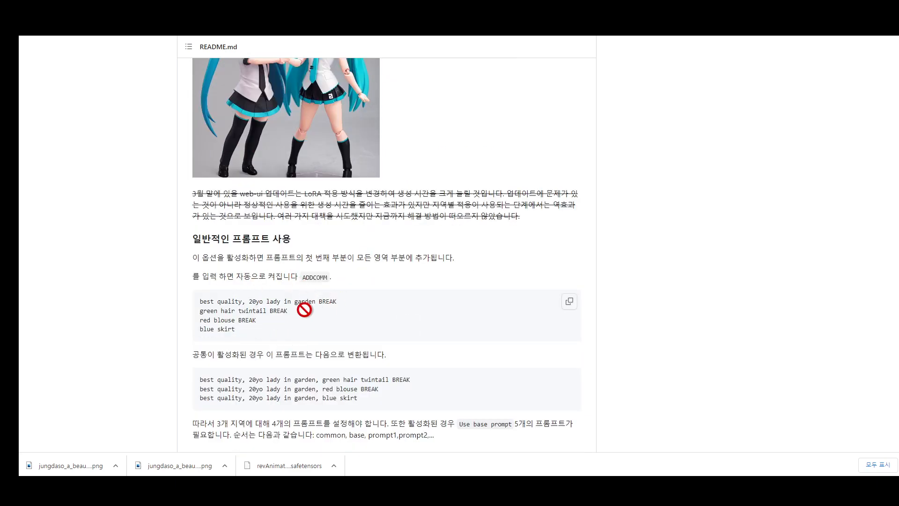
{"action": "scroll", "coordinate": [341, 322], "scroll_direction": "down", "scroll_amount": 3}
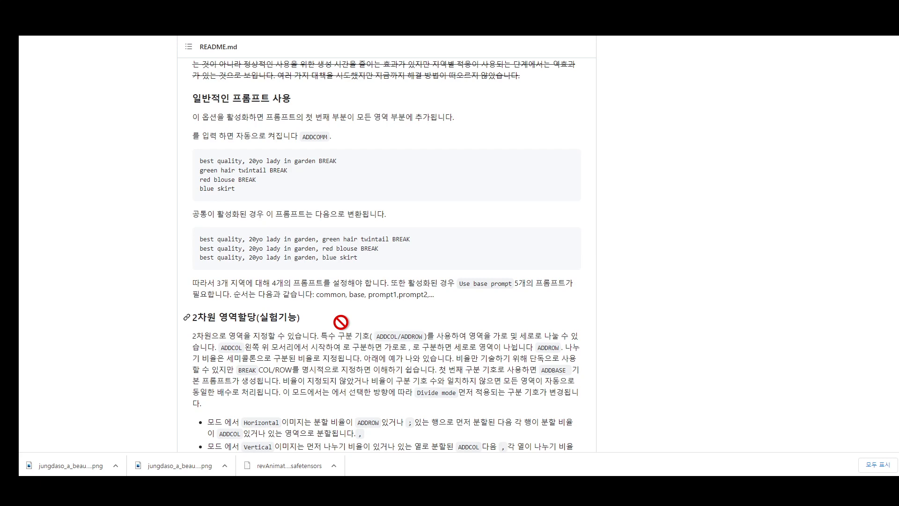
{"action": "scroll", "coordinate": [341, 322], "scroll_direction": "down", "scroll_amount": 2}
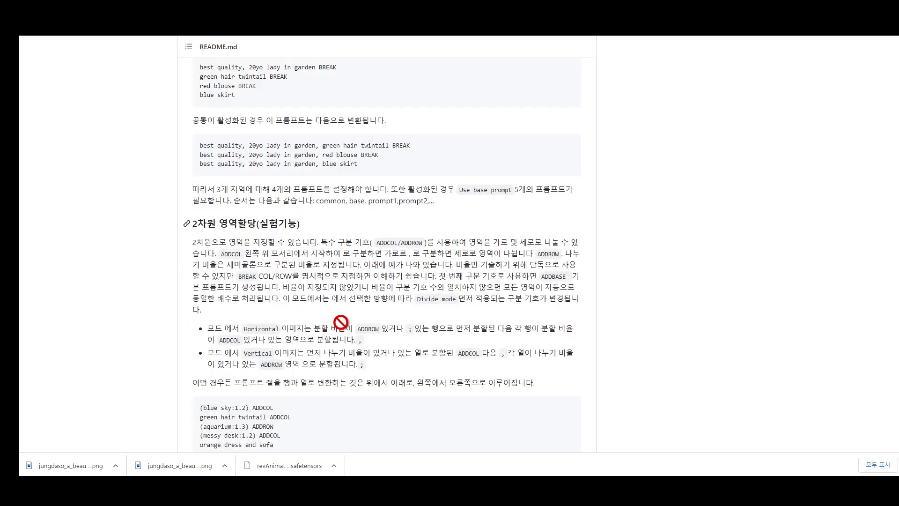
{"action": "scroll", "coordinate": [340, 322], "scroll_direction": "down", "scroll_amount": 4}
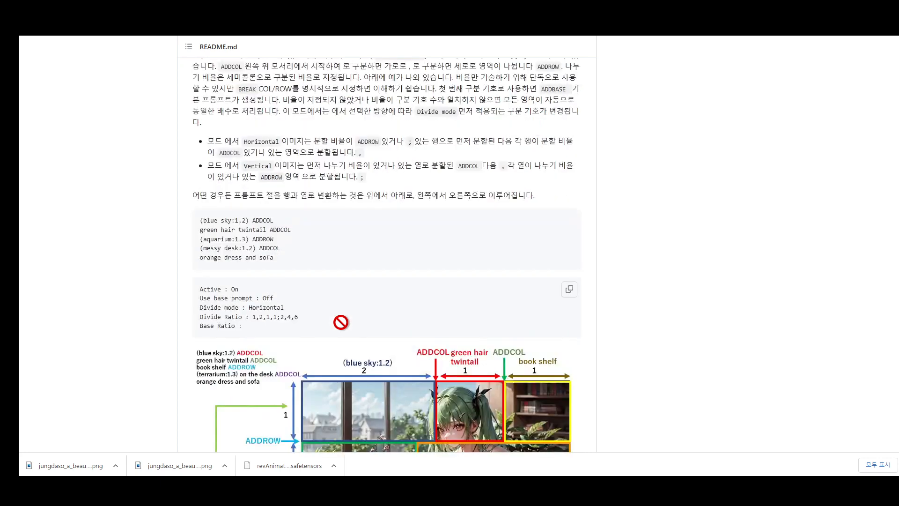
{"action": "scroll", "coordinate": [341, 322], "scroll_direction": "up", "scroll_amount": 5}
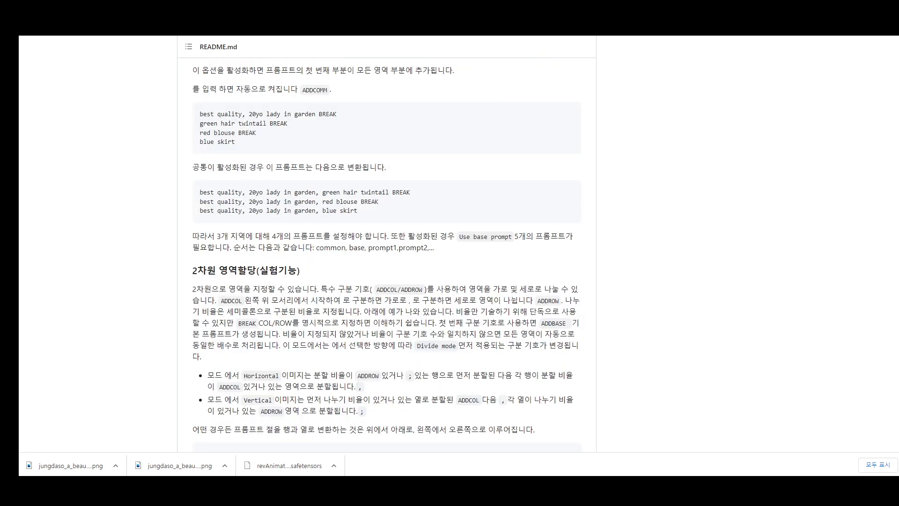
Return to the image generation page and activate the Regional Prompter extension
{"action": "key", "text": "ctrl+Tab"}
{"action": "scroll", "coordinate": [309, 332], "scroll_direction": "down", "scroll_amount": 7}
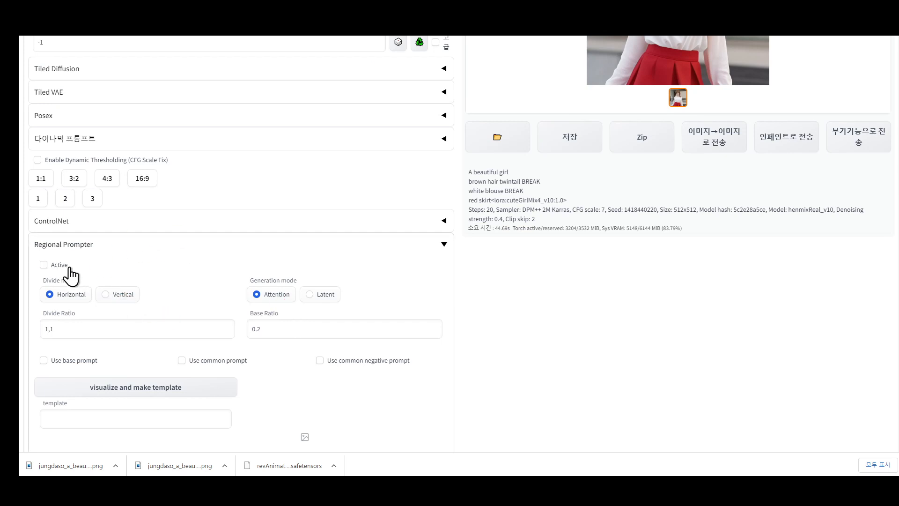
{"action": "left_click", "coordinate": [52, 267]}
{"action": "scroll", "coordinate": [141, 274], "scroll_direction": "down", "scroll_amount": 2}
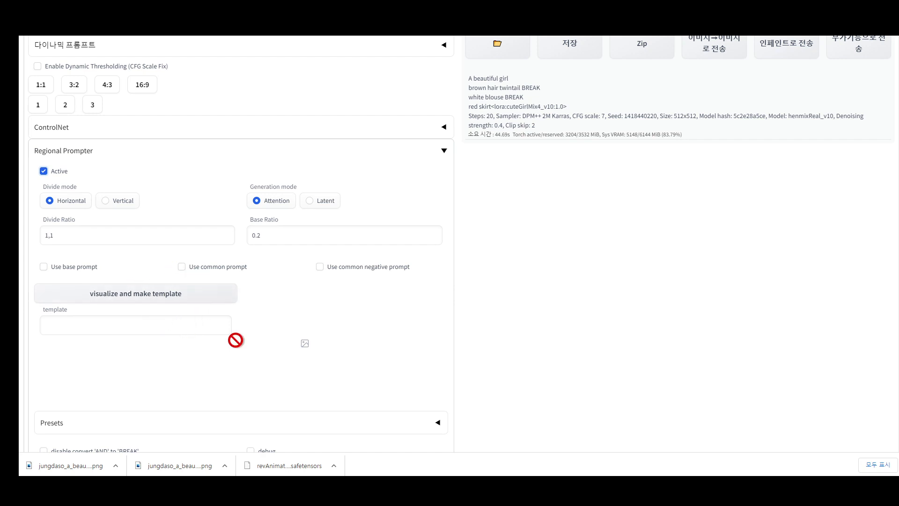
{"action": "scroll", "coordinate": [235, 340], "scroll_direction": "up", "scroll_amount": 1}
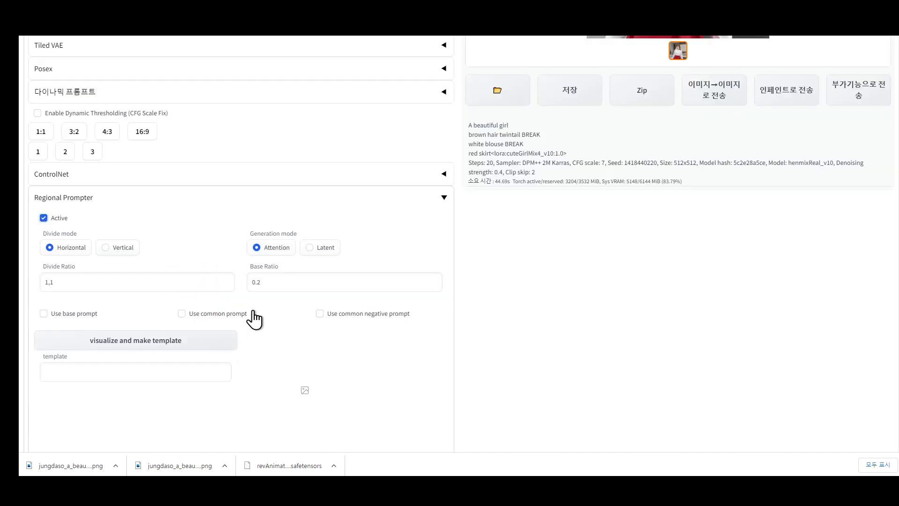
Look at the README and the webui-user.bat console log, and return to the Regional Prompter settings
{"action": "left_click", "coordinate": [328, 29]}
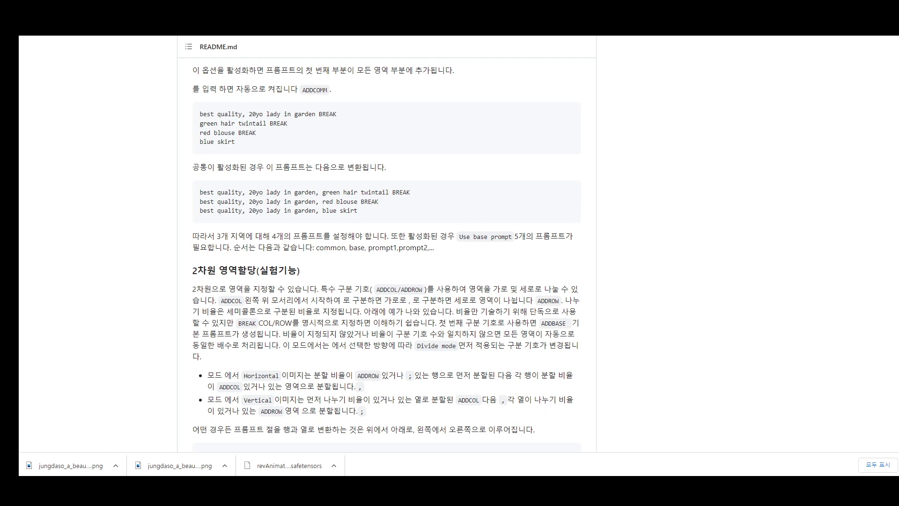
{"action": "key", "text": "alt+Tab"}
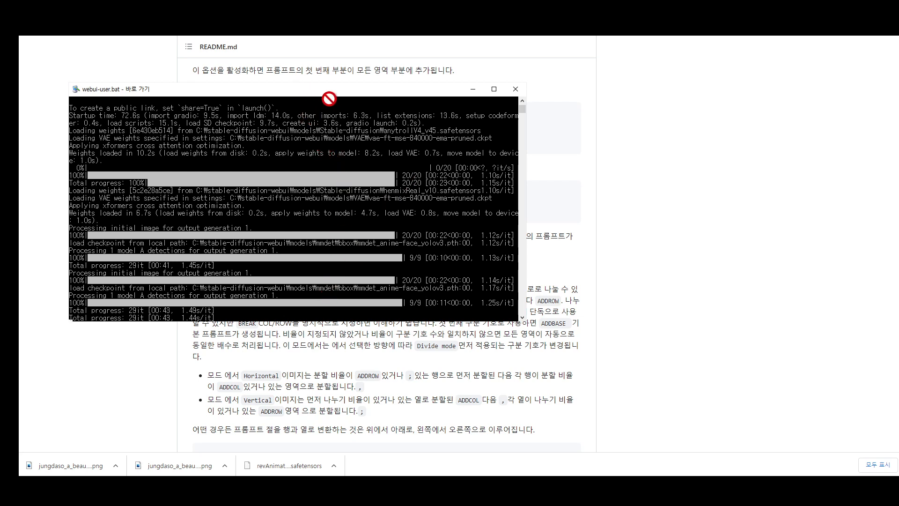
{"action": "left_click_drag", "start_coordinate": [364, 101], "coordinate": [491, 109]}
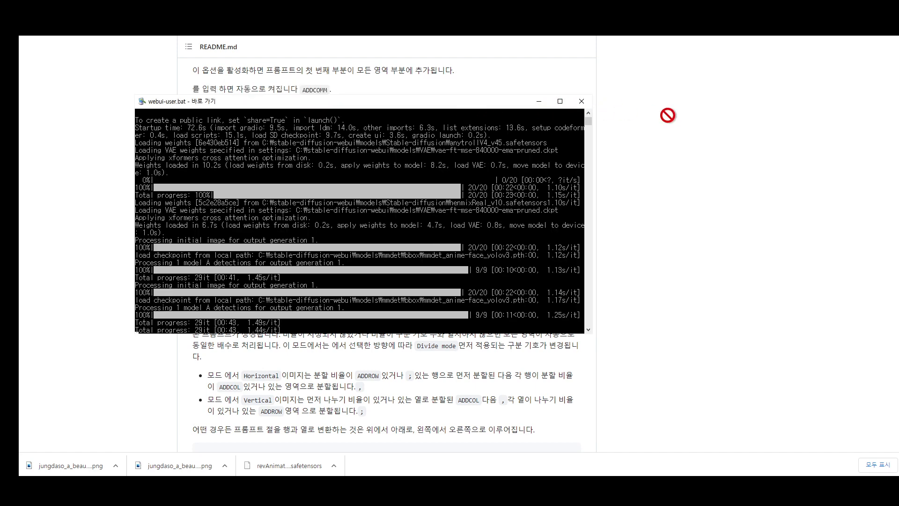
{"action": "key", "text": "alt+Tab"}
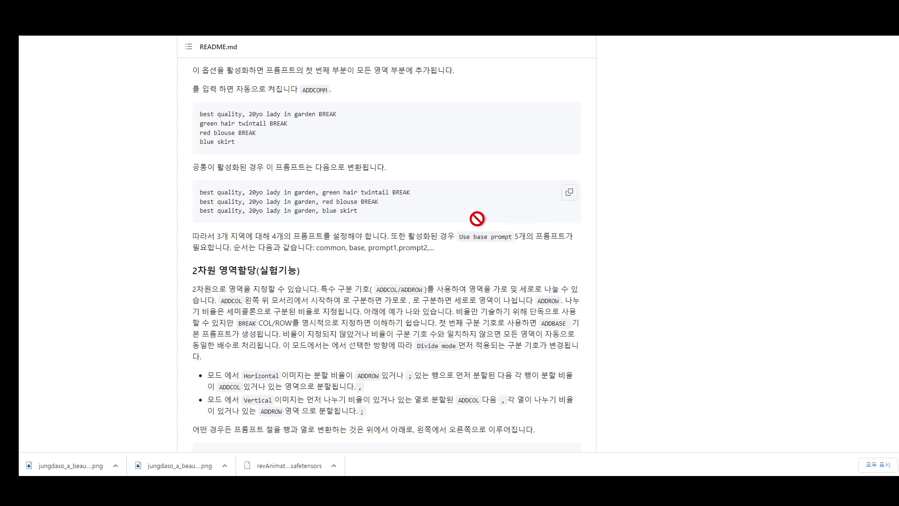
{"action": "left_click", "coordinate": [263, 18]}
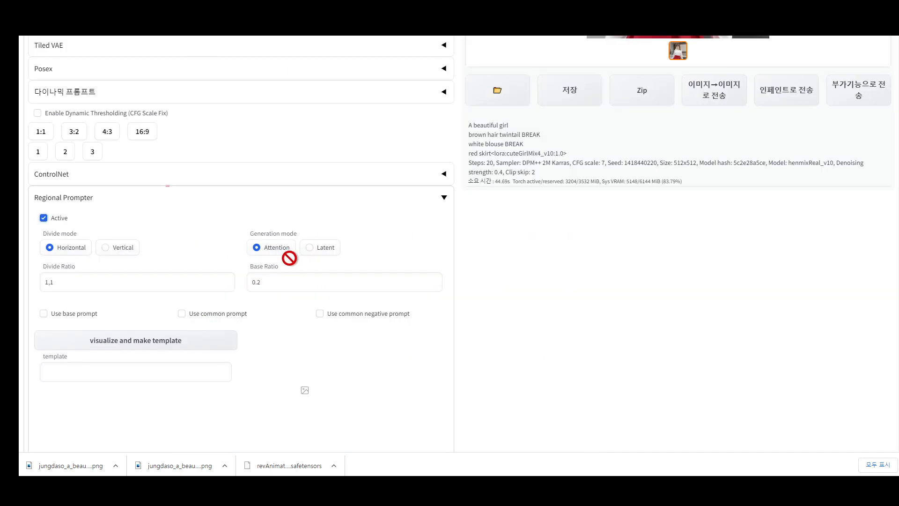
Set the Divide Ratio to 1;1;1 in Horizontal mode and visualize the regions to make a template
{"action": "scroll", "coordinate": [305, 338], "scroll_direction": "up", "scroll_amount": 2}
{"action": "scroll", "coordinate": [332, 351], "scroll_direction": "down", "scroll_amount": 3}
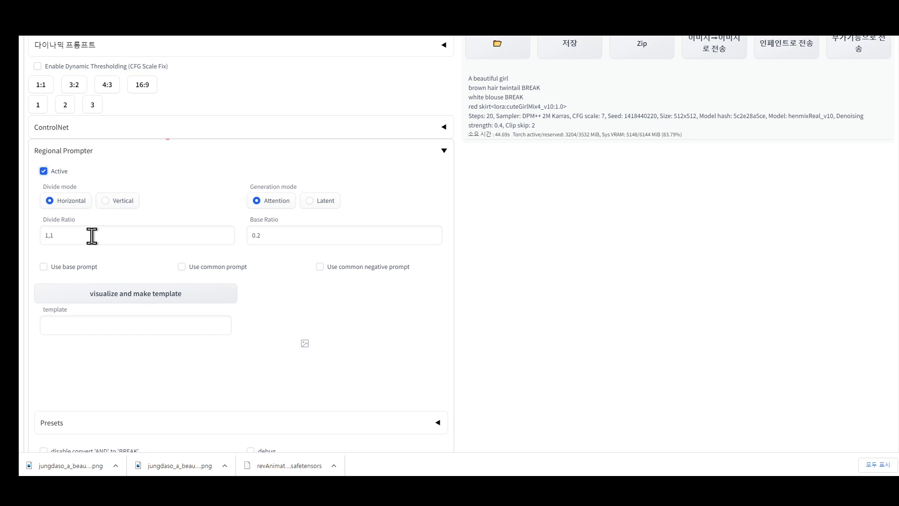
{"action": "left_click_drag", "start_coordinate": [92, 236], "coordinate": [22, 234]}
{"action": "type", "text": "1;1"}
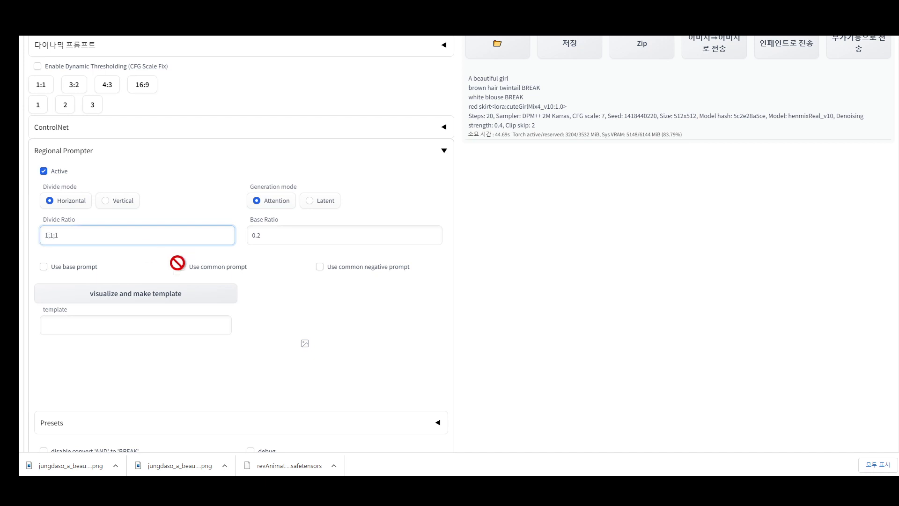
{"action": "left_click", "coordinate": [164, 296]}
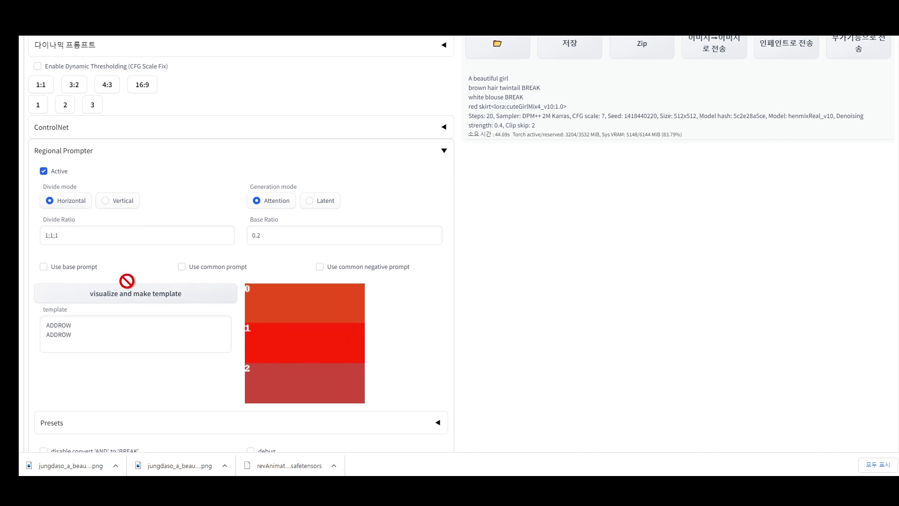
Try the Vertical divide mode with a region preview, and switch back to Horizontal and regenerate the template
{"action": "left_click", "coordinate": [106, 201]}
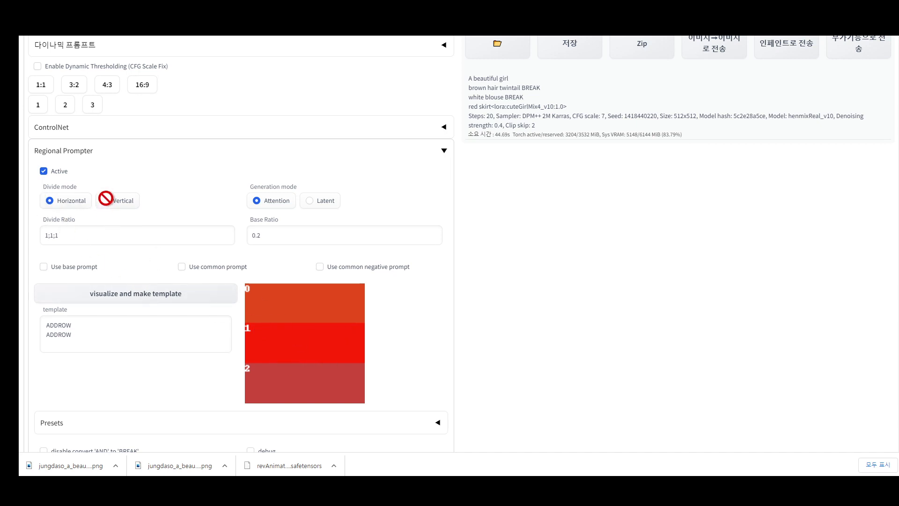
{"action": "left_click", "coordinate": [128, 296]}
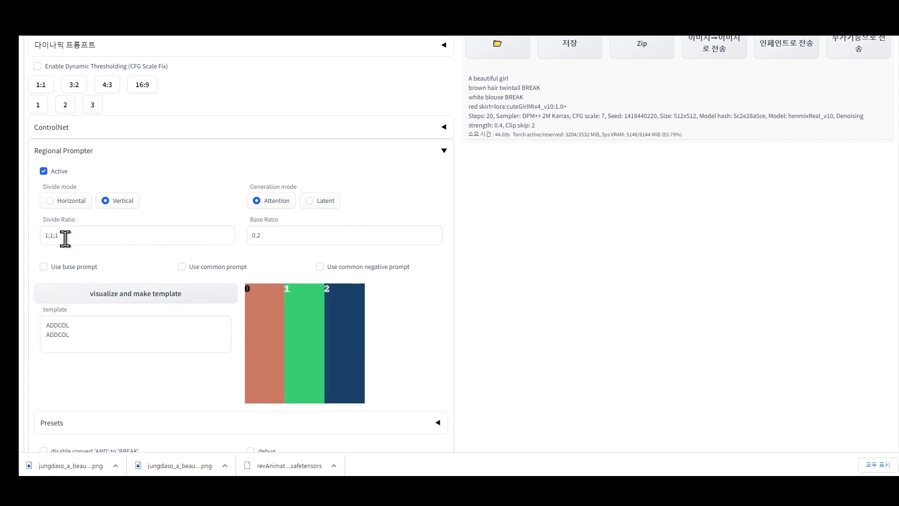
{"action": "left_click", "coordinate": [50, 199]}
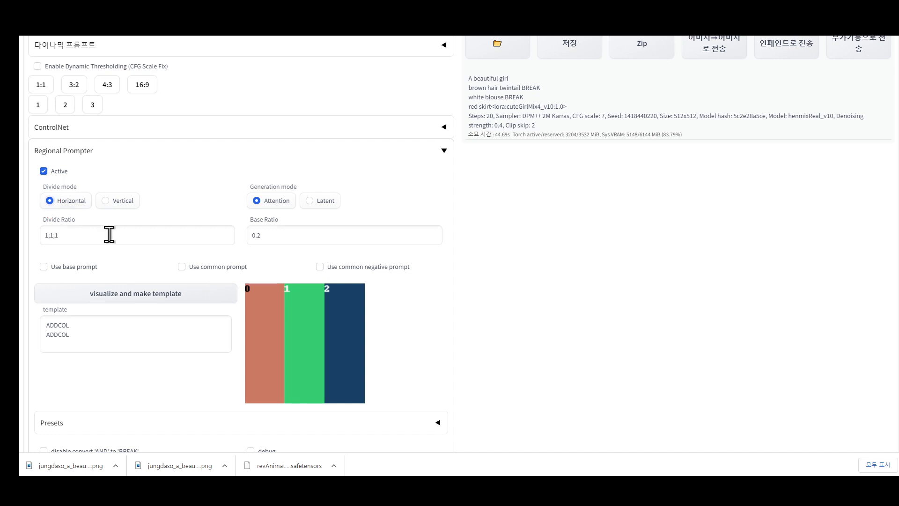
{"action": "left_click", "coordinate": [109, 234]}
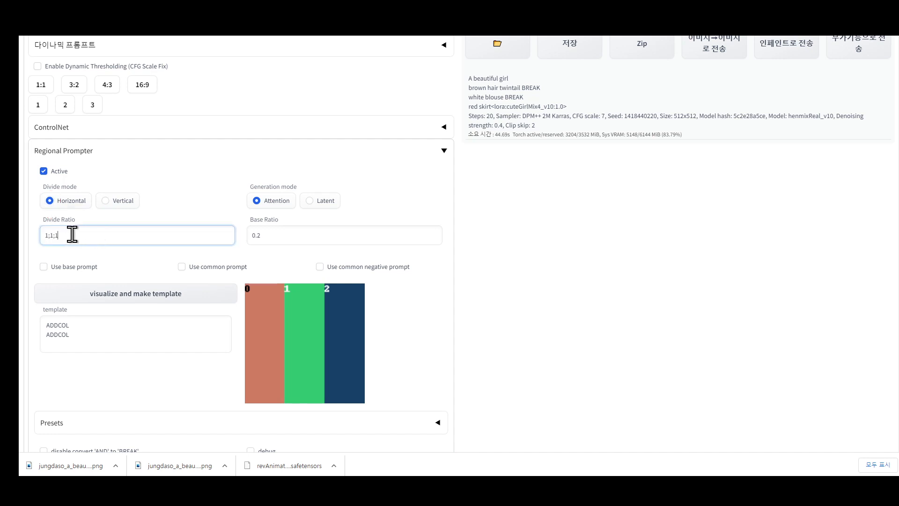
{"action": "left_click_drag", "start_coordinate": [51, 234], "coordinate": [43, 235]}
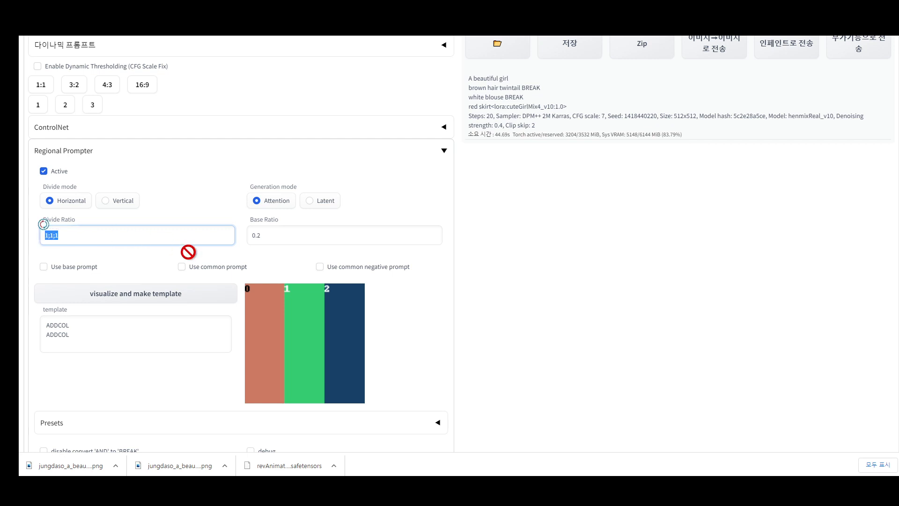
{"action": "scroll", "coordinate": [227, 271], "scroll_direction": "up", "scroll_amount": 2}
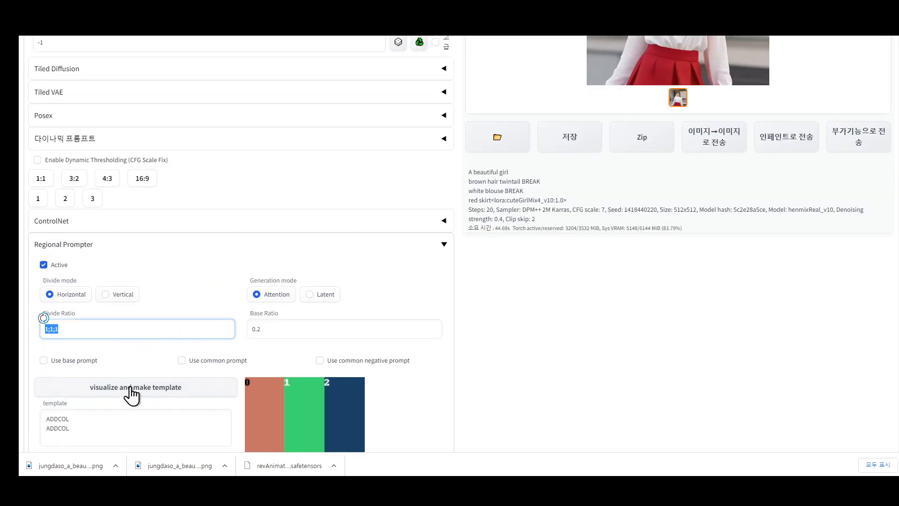
{"action": "left_click", "coordinate": [136, 396]}
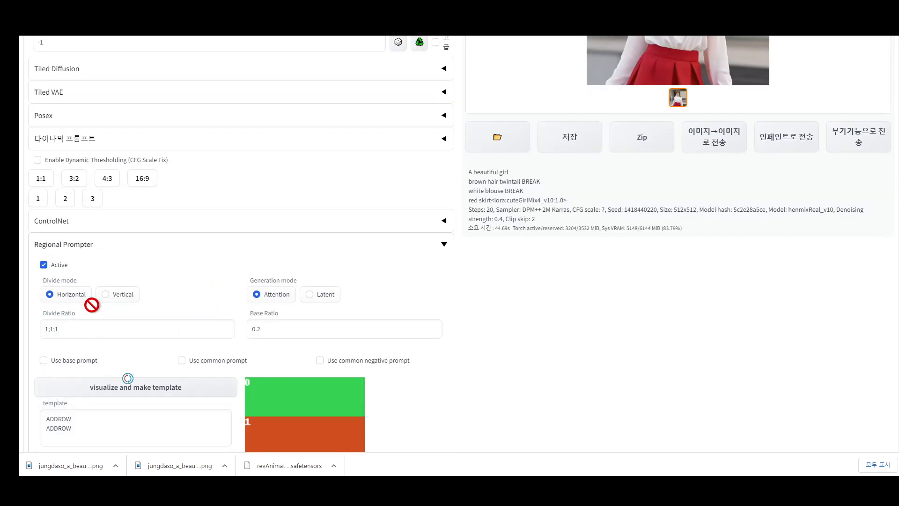
Set the Divide Ratio to 1;1;2 and regenerate the region preview and template
{"action": "scroll", "coordinate": [155, 327], "scroll_direction": "down", "scroll_amount": 4}
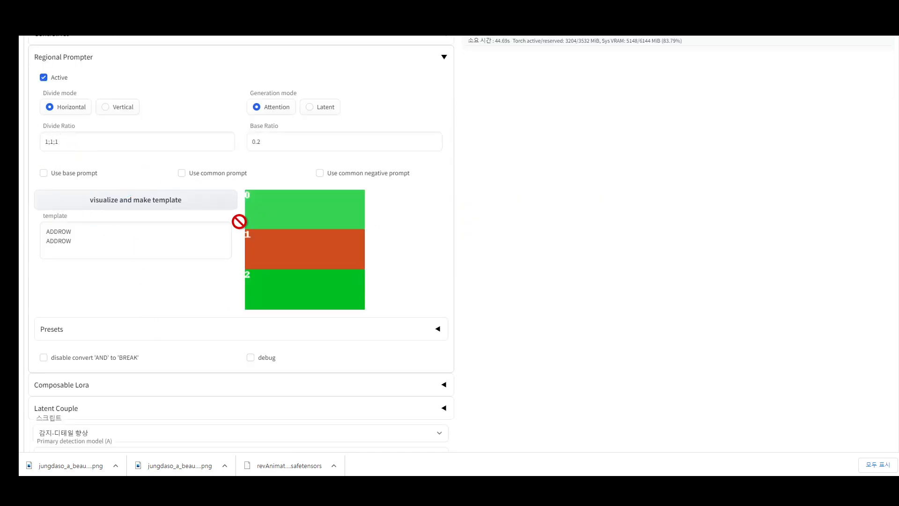
{"action": "key", "text": "BackSpace"}
{"action": "type", "text": "2"}
{"action": "left_click", "coordinate": [163, 205]}
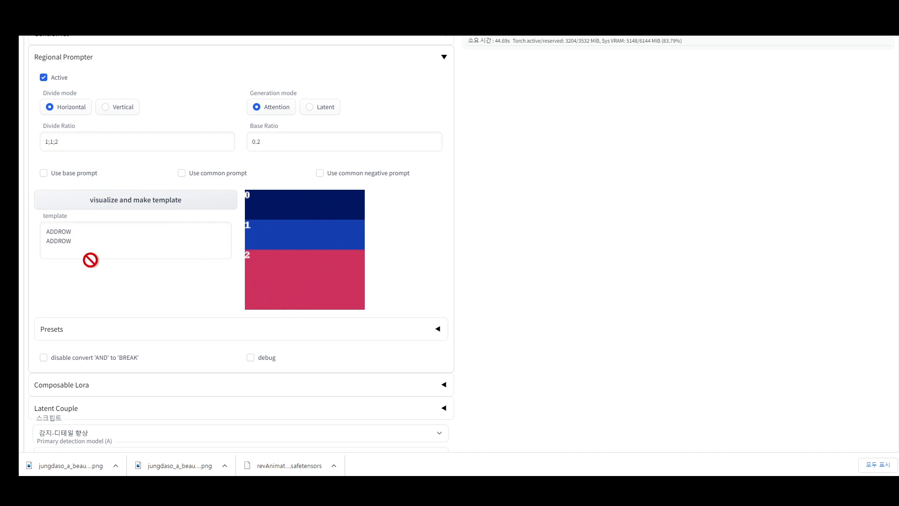
Copy the two ADDROW lines of the template and enable Use common prompt
{"action": "left_click_drag", "start_coordinate": [85, 240], "coordinate": [309, 219]}
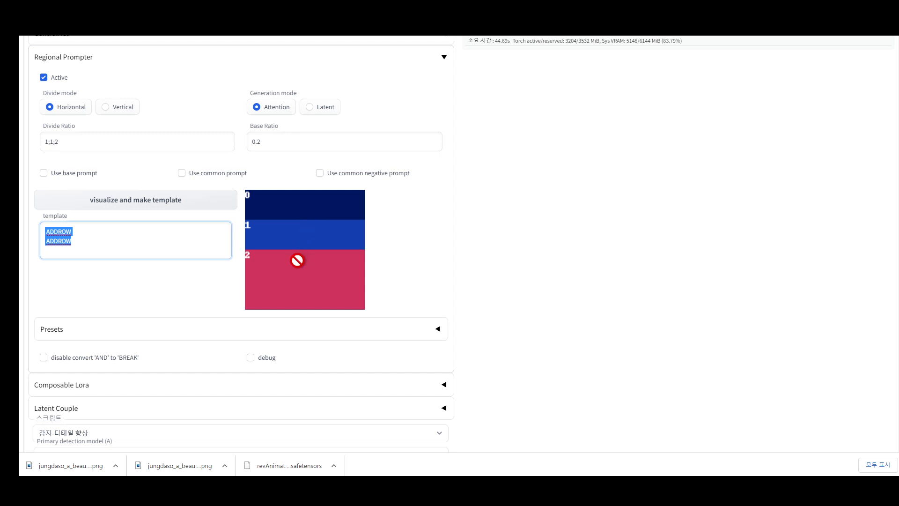
{"action": "left_click_drag", "start_coordinate": [298, 260], "coordinate": [101, 244]}
{"action": "scroll", "coordinate": [108, 236], "scroll_direction": "up", "scroll_amount": 1}
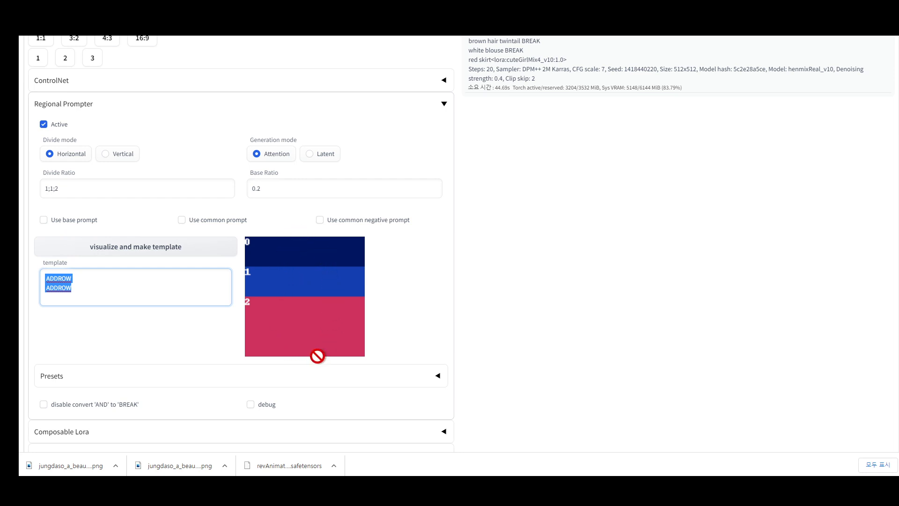
{"action": "left_click", "coordinate": [42, 281]}
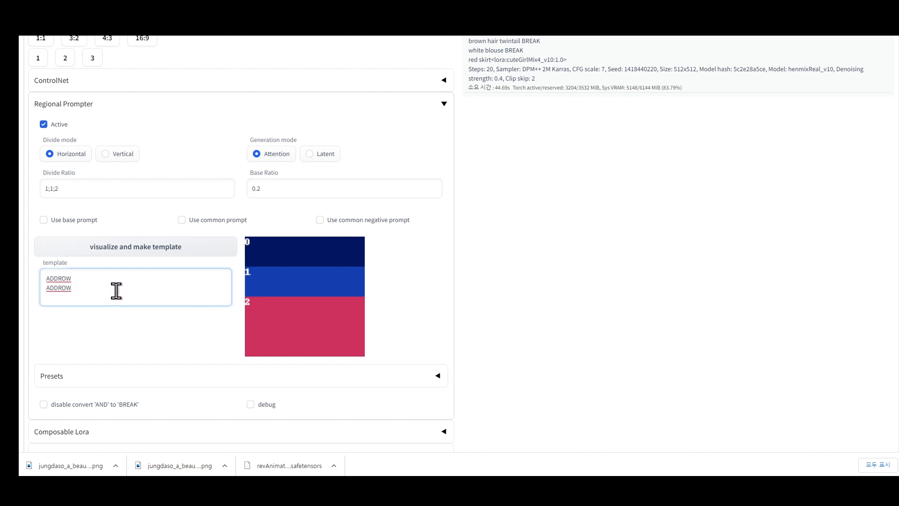
{"action": "left_click_drag", "start_coordinate": [80, 286], "coordinate": [30, 283]}
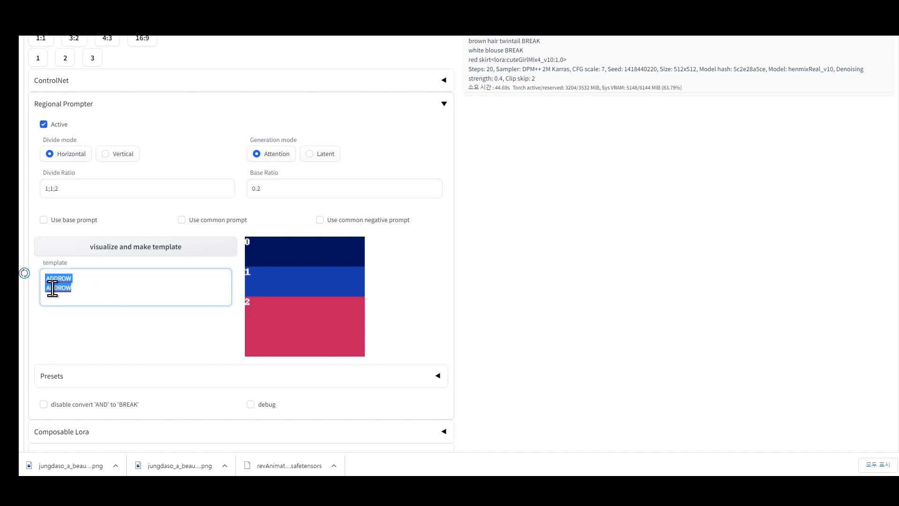
{"action": "right_click", "coordinate": [51, 288]}
{"action": "left_click", "coordinate": [93, 322]}
{"action": "left_click", "coordinate": [182, 220]}
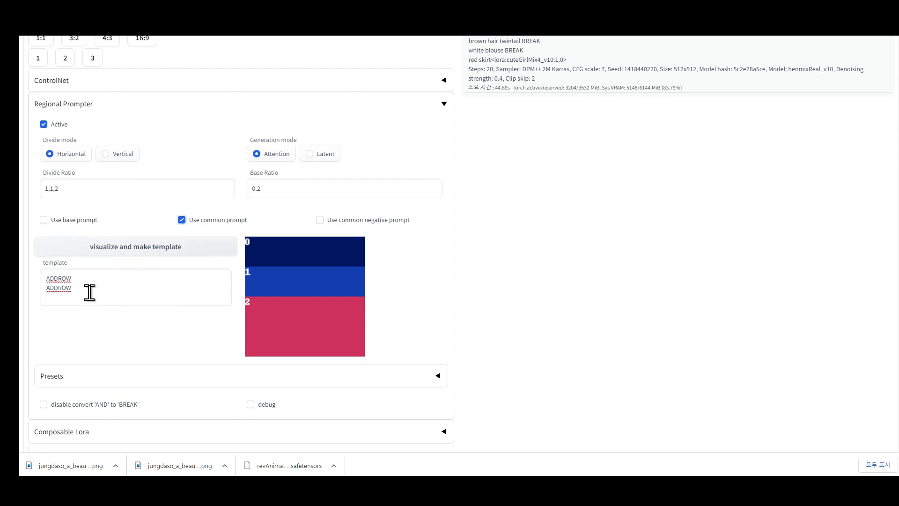
Copy the template's ADDROW lines again and paste them below the "red skirt" line of the prompt
{"action": "left_click_drag", "start_coordinate": [89, 293], "coordinate": [30, 267]}
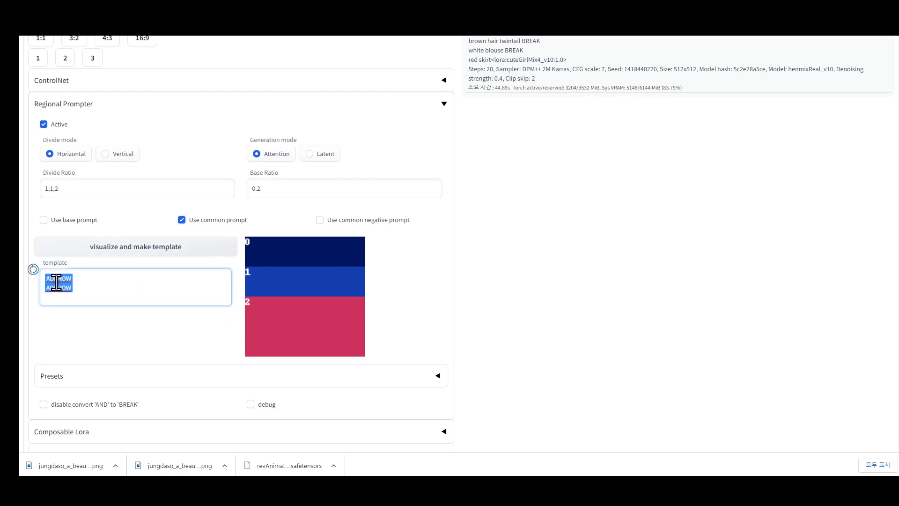
{"action": "right_click", "coordinate": [57, 279]}
{"action": "left_click", "coordinate": [100, 320]}
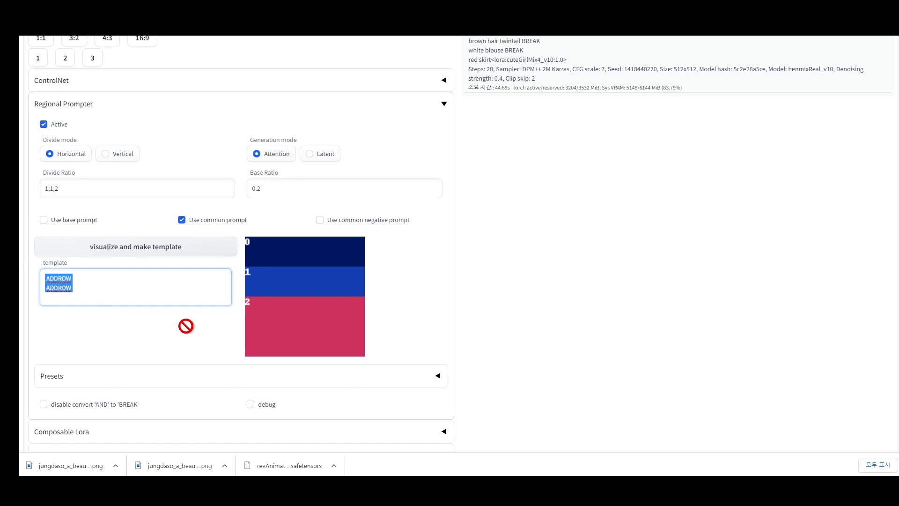
{"action": "scroll", "coordinate": [186, 326], "scroll_direction": "up", "scroll_amount": 10}
{"action": "left_click", "coordinate": [117, 157]}
{"action": "key", "text": "Return"}
{"action": "right_click", "coordinate": [120, 164]}
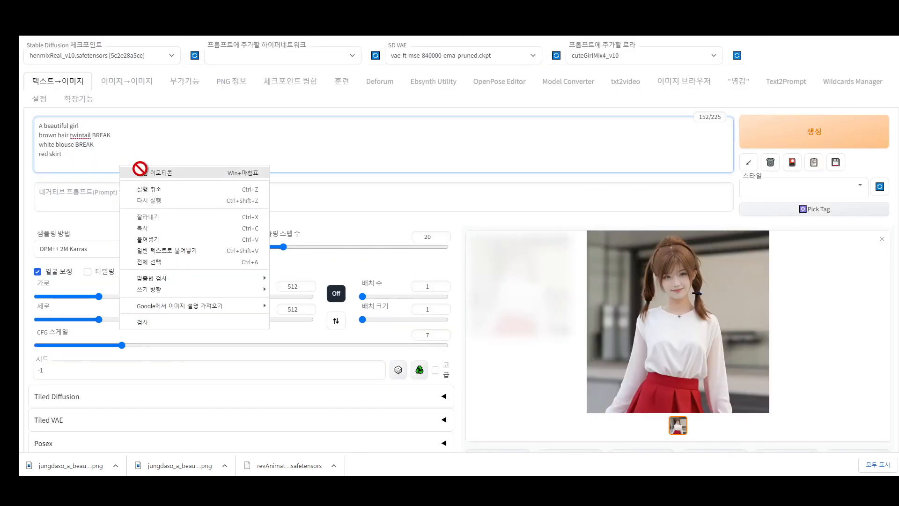
{"action": "left_click", "coordinate": [155, 240]}
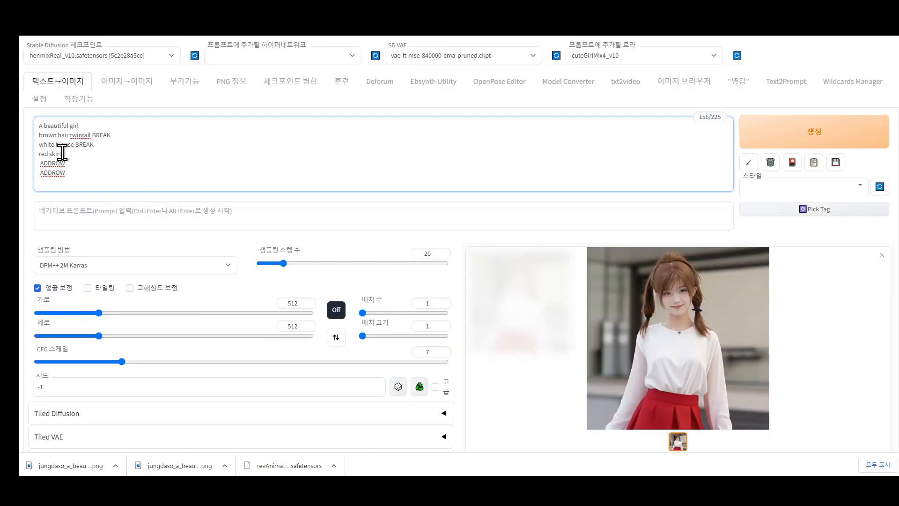
Replace each BREAK in the prompt with ADDROW, remove the extra pasted lines, and append ADDCOMM to the "A beautiful girl" line
{"action": "left_click_drag", "start_coordinate": [66, 163], "coordinate": [26, 163]}
{"action": "left_click_drag", "start_coordinate": [92, 135], "coordinate": [22, 173]}
{"action": "key", "text": "ctrl+v"}
{"action": "key", "text": "ctrl+v"}
{"action": "key", "text": "BackSpace"}
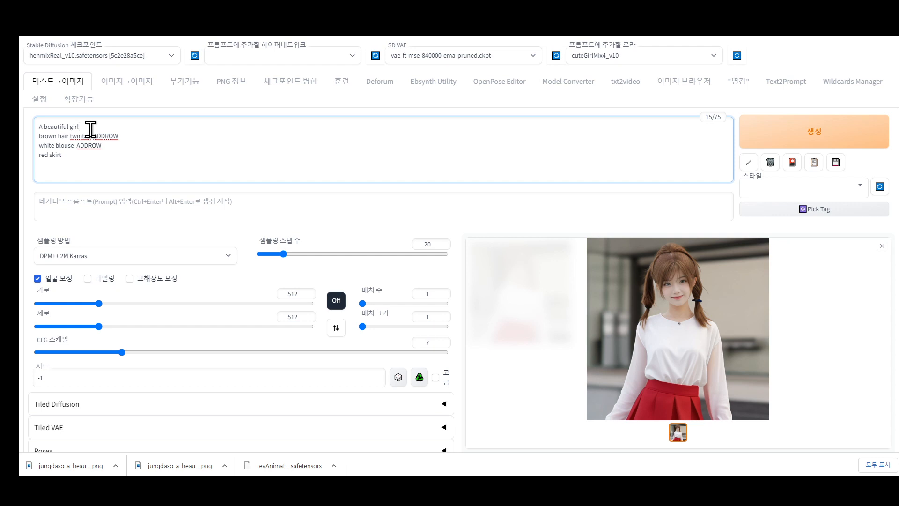
{"action": "type", "text": "ADDCOMM"}
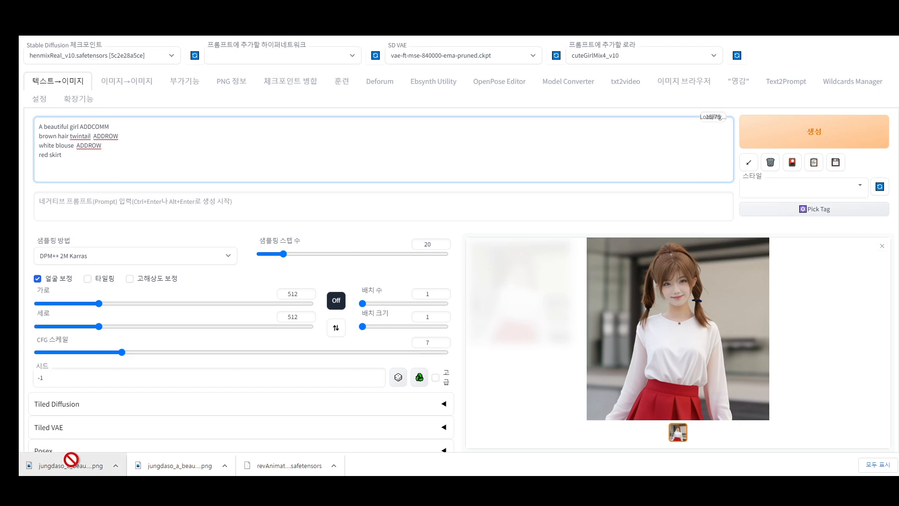
Recheck the Regional Prompter settings and generate an image from the ADDCOMM/ADDROW prompt
{"action": "scroll", "coordinate": [373, 212], "scroll_direction": "down", "scroll_amount": 8}
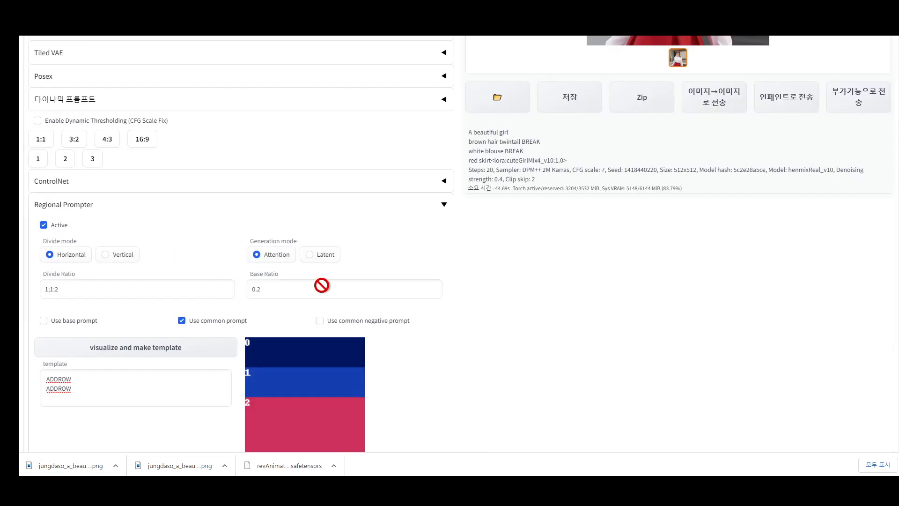
{"action": "scroll", "coordinate": [451, 383], "scroll_direction": "up", "scroll_amount": 6}
{"action": "scroll", "coordinate": [479, 358], "scroll_direction": "up", "scroll_amount": 2}
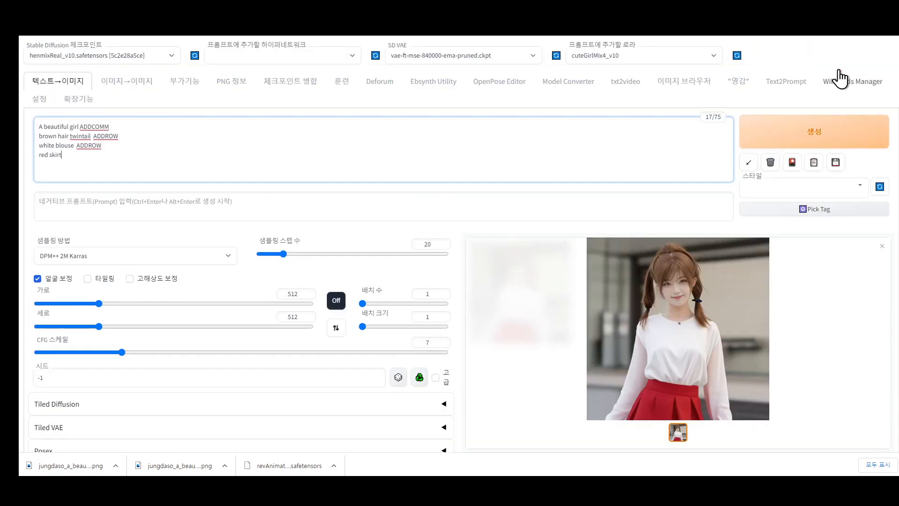
{"action": "left_click", "coordinate": [839, 141]}
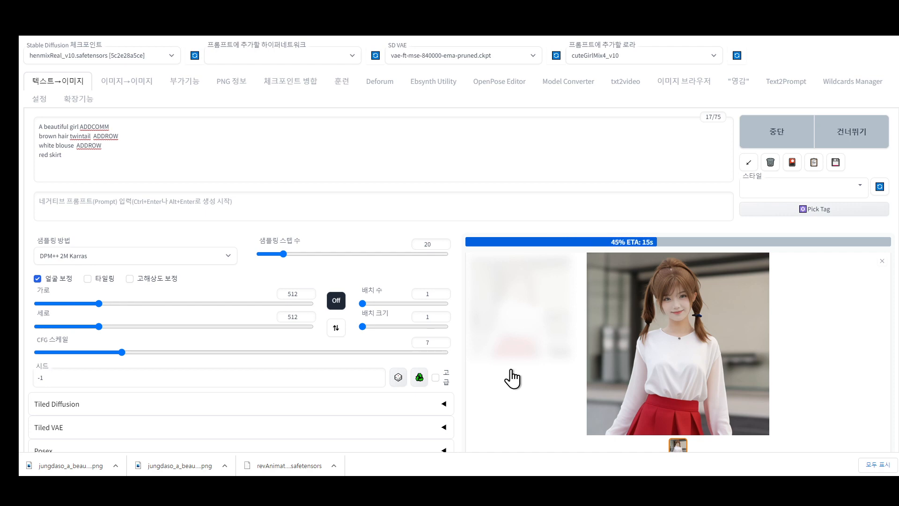
{"action": "scroll", "coordinate": [510, 372], "scroll_direction": "down", "scroll_amount": 6}
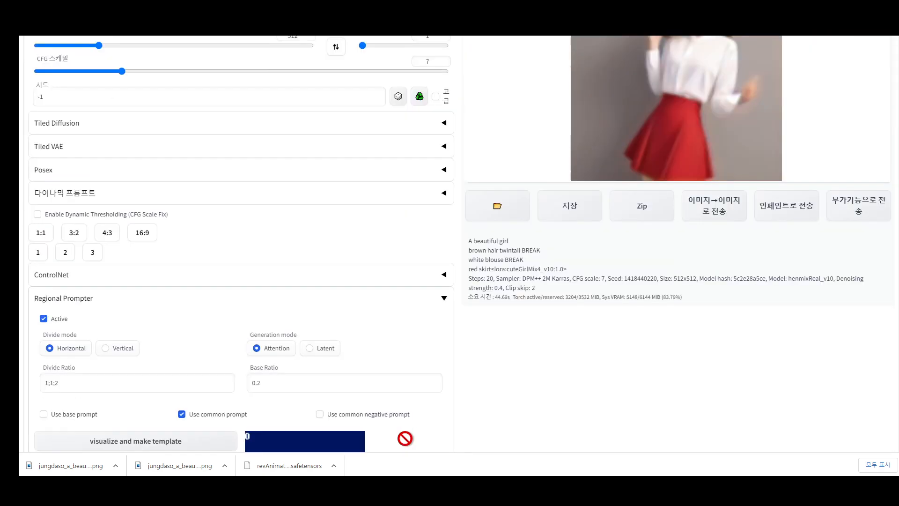
Review the Regional Prompter settings during generation and view the finished image at full size
{"action": "scroll", "coordinate": [405, 439], "scroll_direction": "down", "scroll_amount": 1}
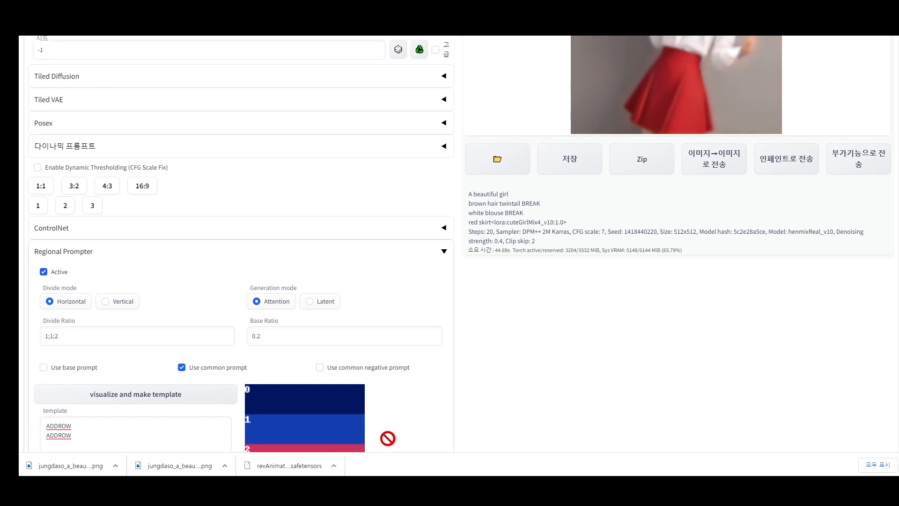
{"action": "scroll", "coordinate": [388, 439], "scroll_direction": "down", "scroll_amount": 3}
{"action": "scroll", "coordinate": [386, 417], "scroll_direction": "up", "scroll_amount": 2}
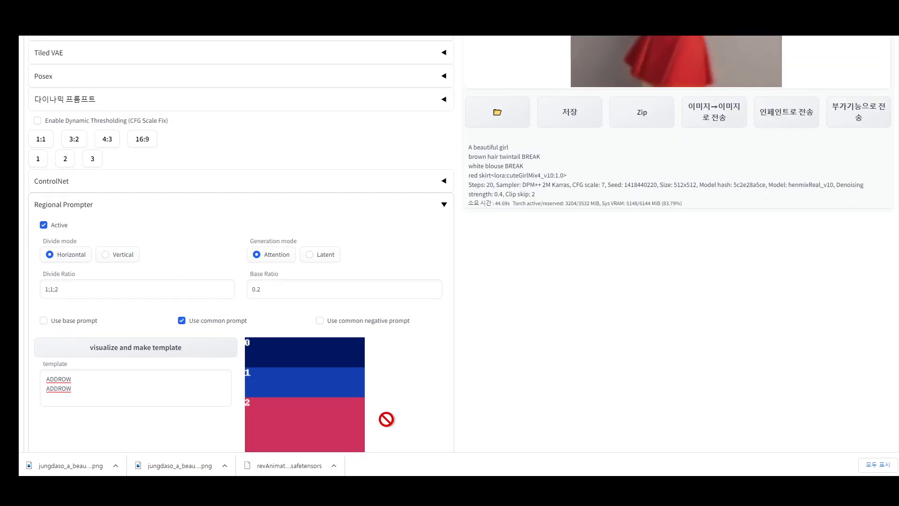
{"action": "scroll", "coordinate": [412, 403], "scroll_direction": "up", "scroll_amount": 4}
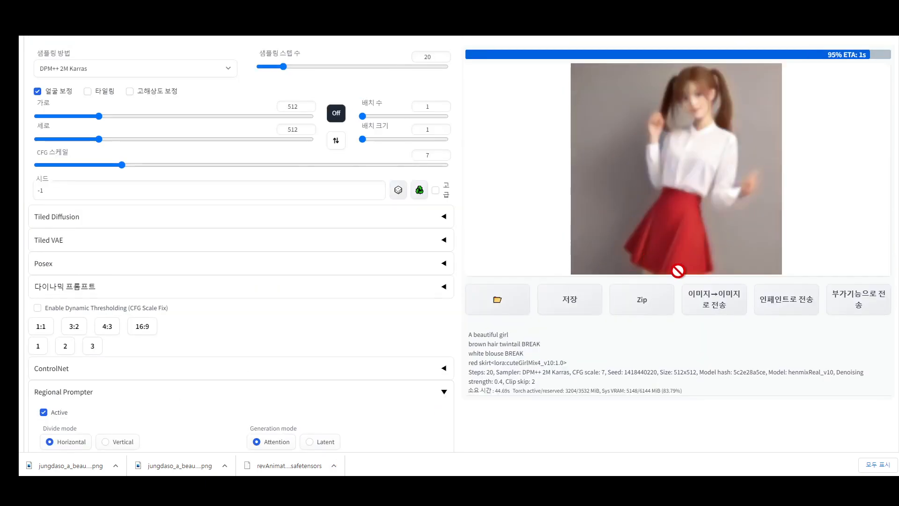
{"action": "scroll", "coordinate": [427, 356], "scroll_direction": "down", "scroll_amount": 5}
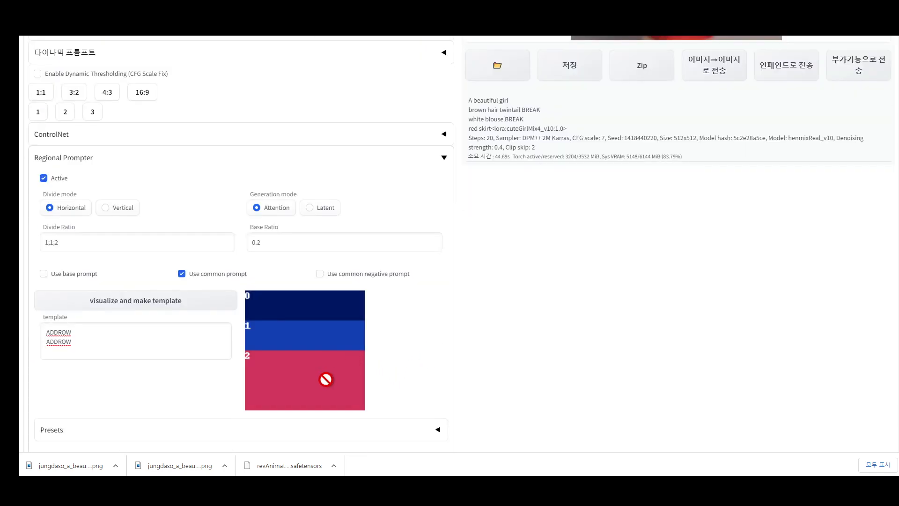
{"action": "scroll", "coordinate": [326, 379], "scroll_direction": "up", "scroll_amount": 4}
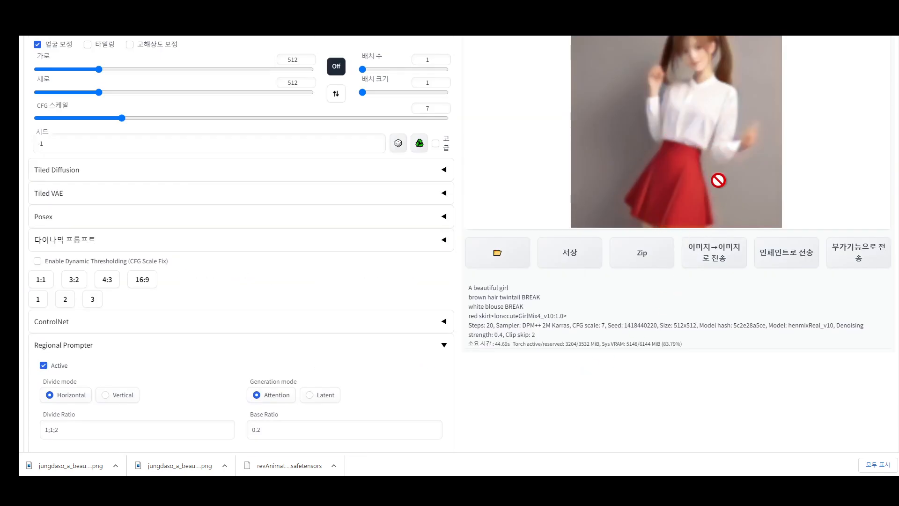
{"action": "scroll", "coordinate": [645, 234], "scroll_direction": "up", "scroll_amount": 4}
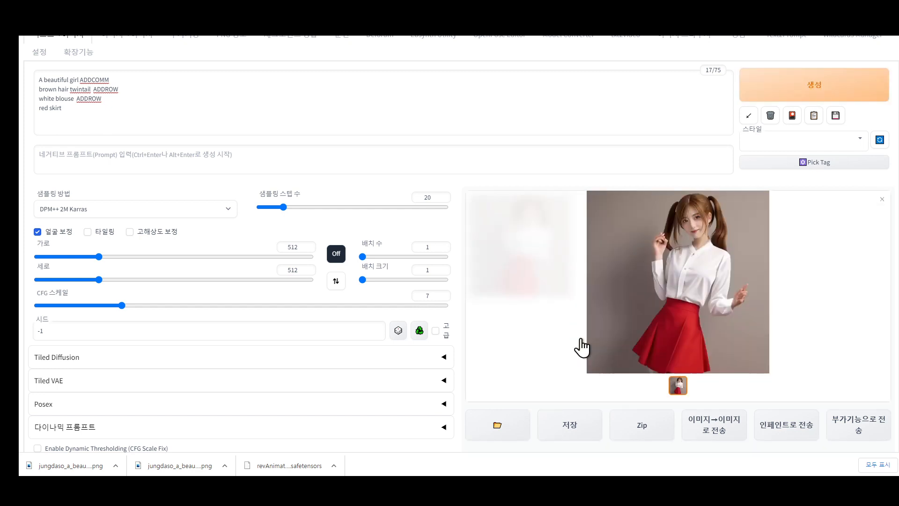
{"action": "left_click", "coordinate": [707, 255]}
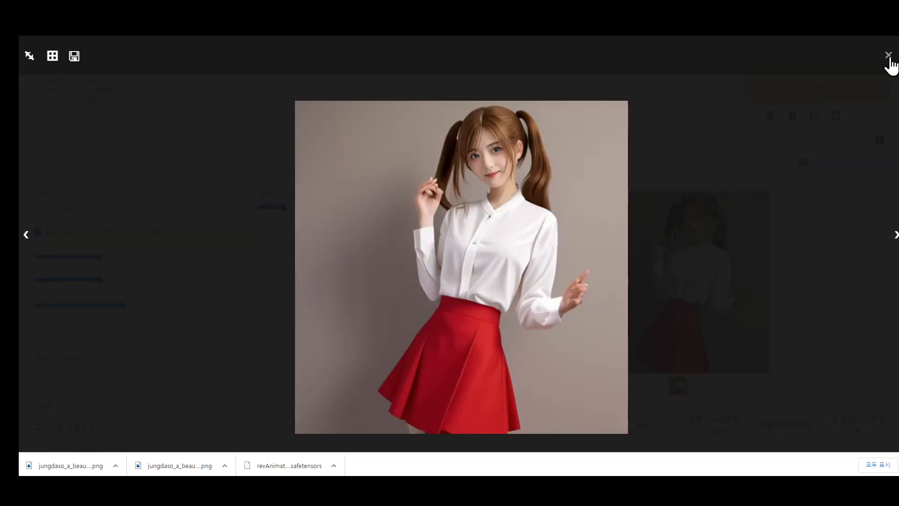
{"action": "left_click", "coordinate": [889, 56]}
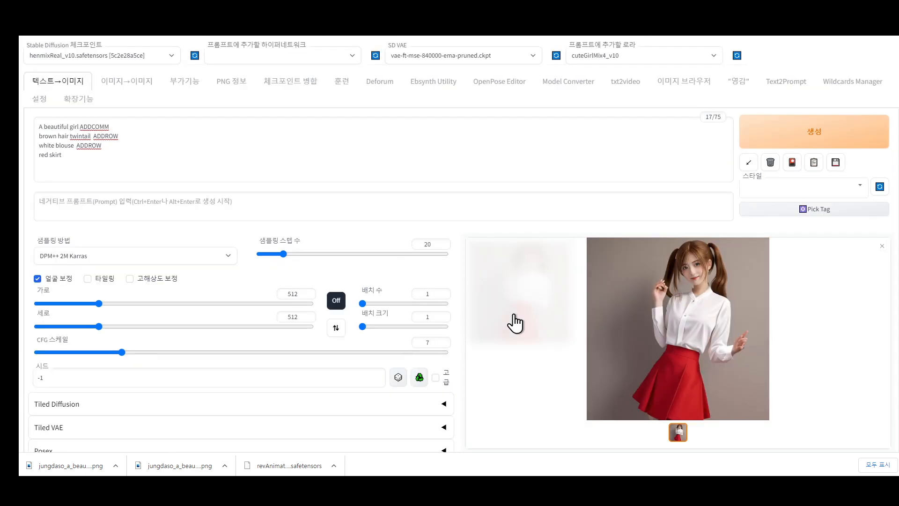
Switch the LoRA added to the prompt to iu_V35 and generate a new image
{"action": "left_click", "coordinate": [630, 53]}
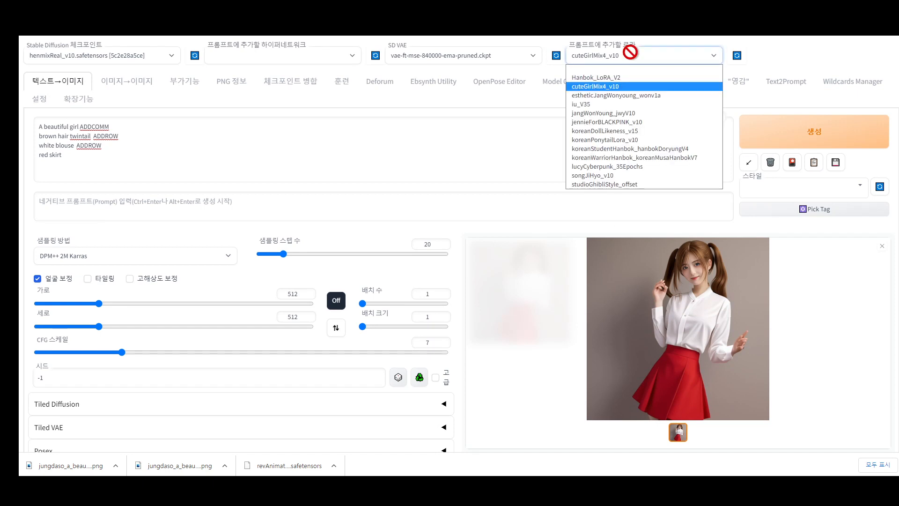
{"action": "left_click", "coordinate": [625, 106]}
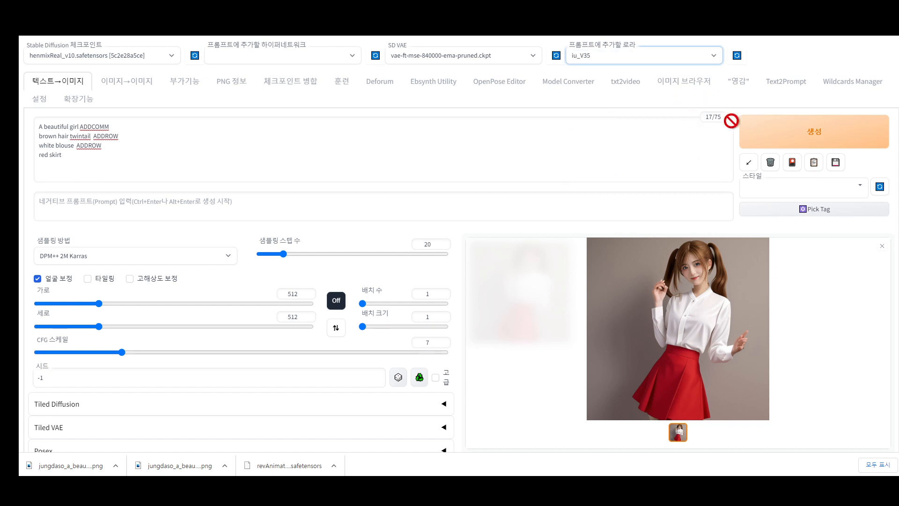
{"action": "left_click", "coordinate": [814, 139]}
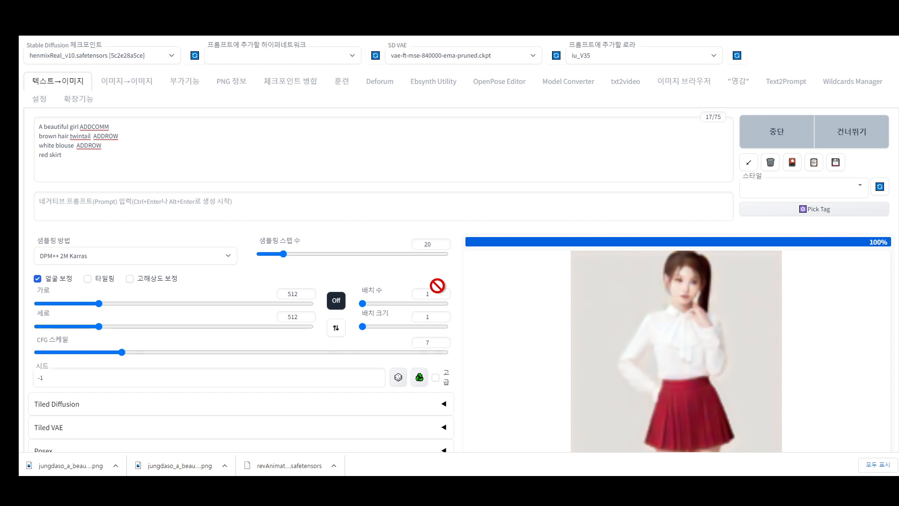
View the image generated with the iu_V35 LoRA at full size and return to the prompt
{"action": "scroll", "coordinate": [825, 203], "scroll_direction": "down", "scroll_amount": 2}
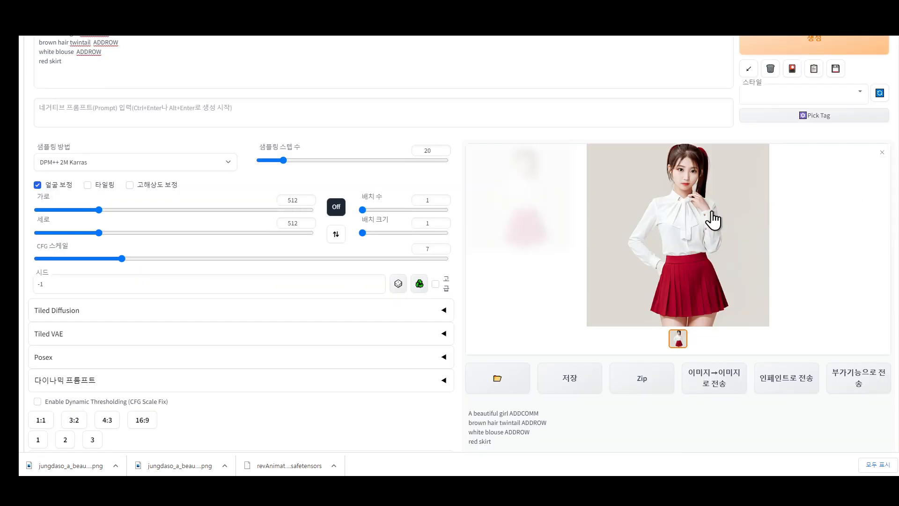
{"action": "left_click", "coordinate": [698, 211]}
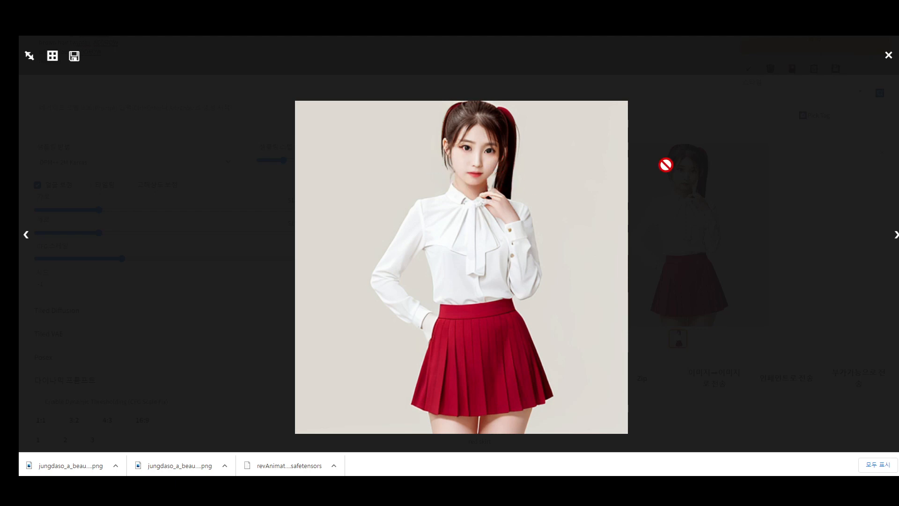
{"action": "left_click", "coordinate": [889, 55]}
{"action": "scroll", "coordinate": [362, 201], "scroll_direction": "up", "scroll_amount": 2}
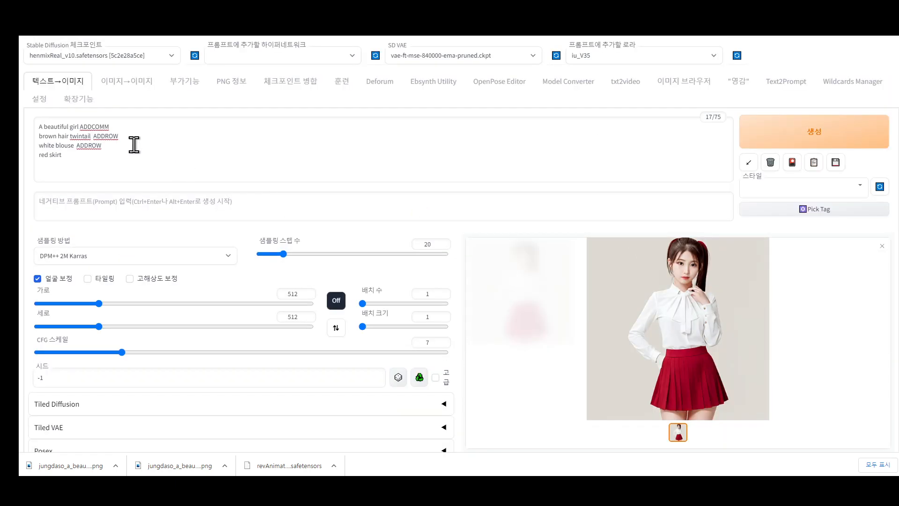
Insert ", background park" before ADDCOMM in the first prompt line and generate an image
{"action": "left_click", "coordinate": [81, 126]}
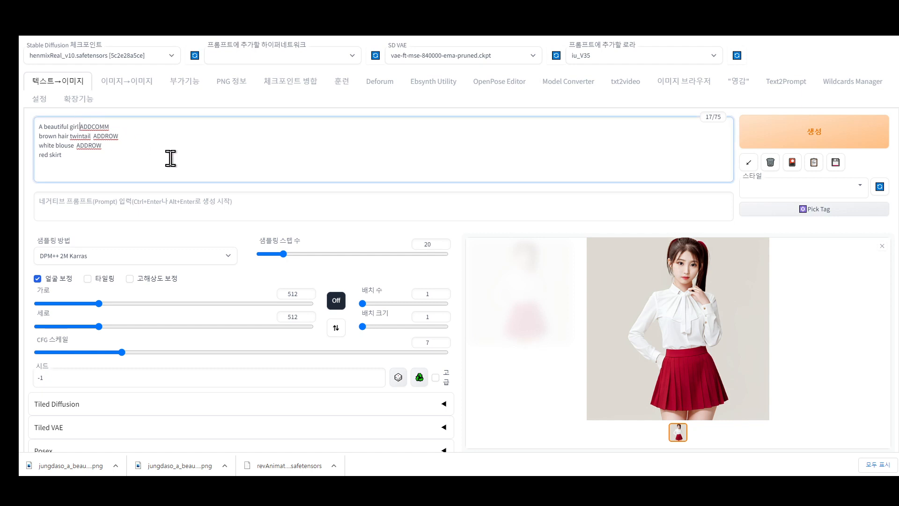
{"action": "type", "text": "ba"}
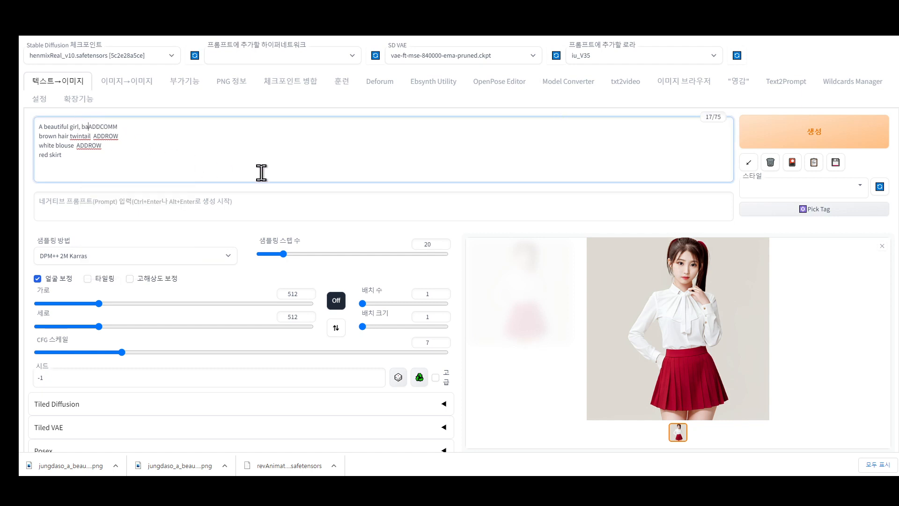
{"action": "type", "text": "ckground park"}
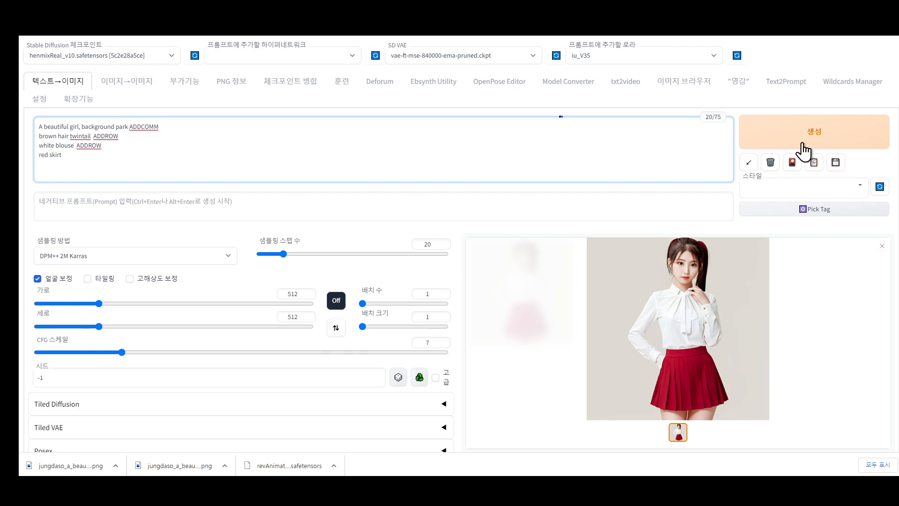
{"action": "left_click", "coordinate": [825, 140]}
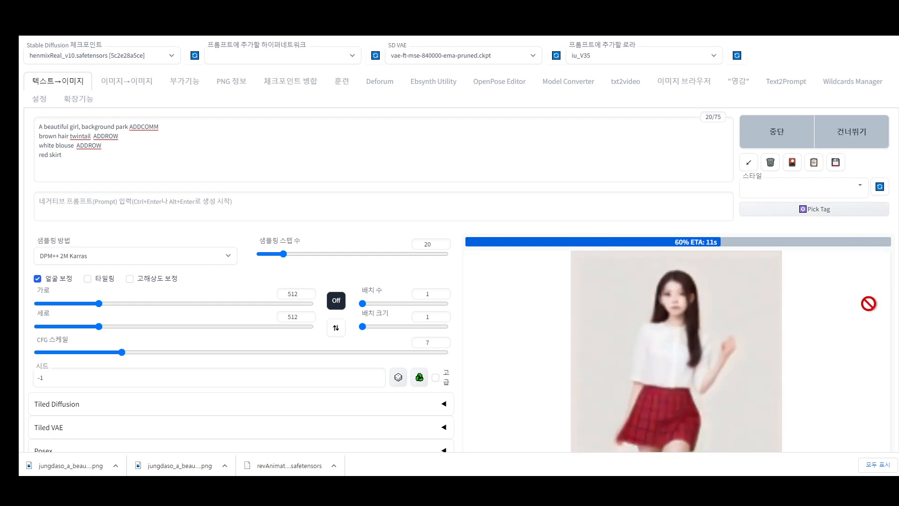
{"action": "scroll", "coordinate": [714, 283], "scroll_direction": "down", "scroll_amount": 1}
{"action": "scroll", "coordinate": [748, 353], "scroll_direction": "down", "scroll_amount": 10}
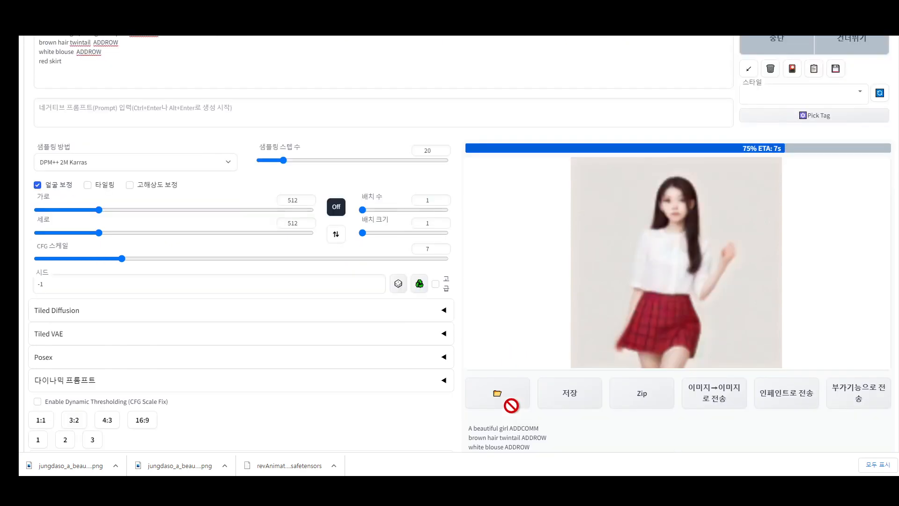
{"action": "scroll", "coordinate": [409, 410], "scroll_direction": "up", "scroll_amount": 3}
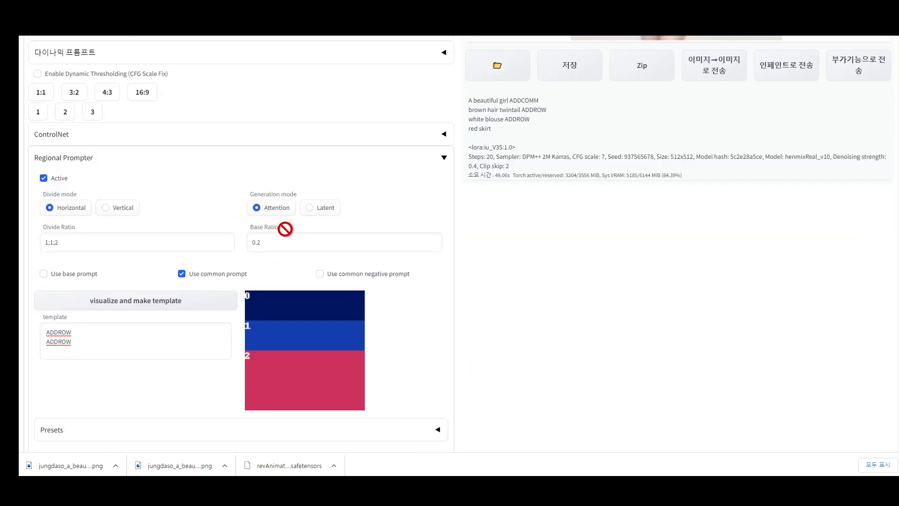
{"action": "scroll", "coordinate": [311, 297], "scroll_direction": "up", "scroll_amount": 10}
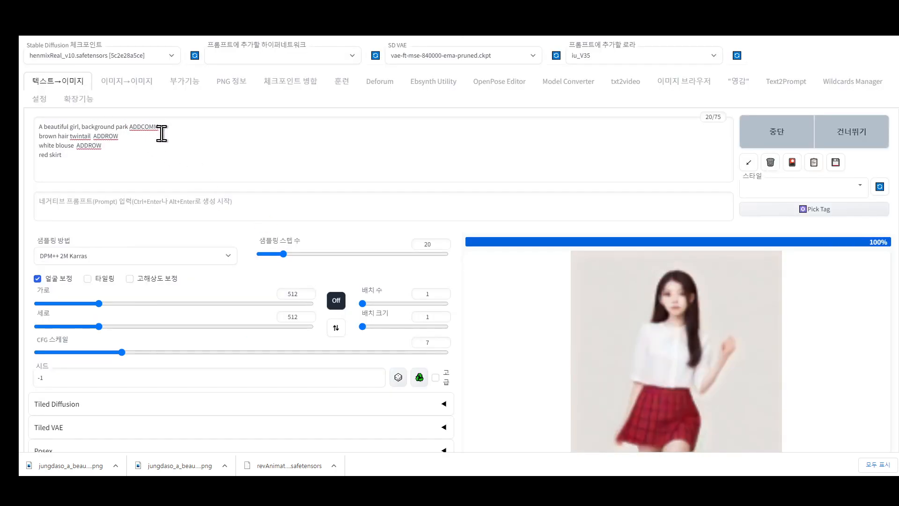
{"action": "scroll", "coordinate": [292, 340], "scroll_direction": "down", "scroll_amount": 10}
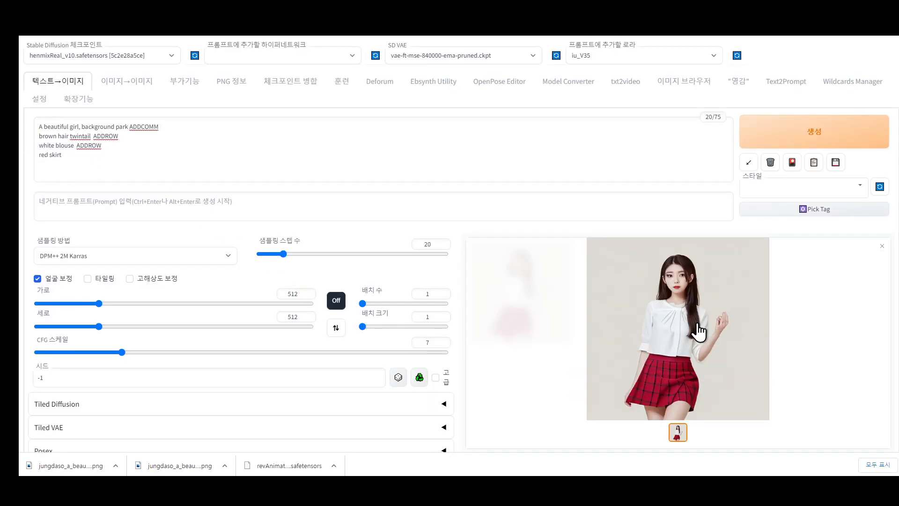
Reword the first prompt line to "A beautiful girl on the park ADDCOMM" and generate another image
{"action": "left_click", "coordinate": [80, 126]}
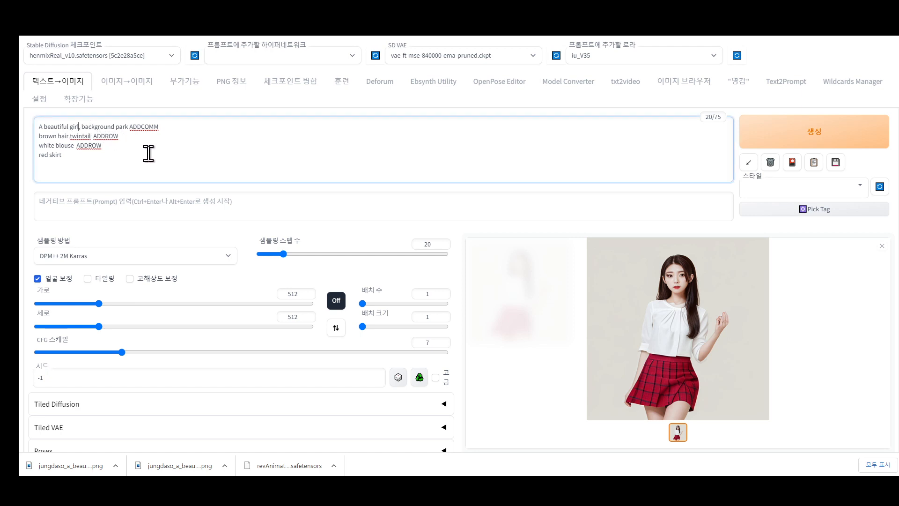
{"action": "left_click_drag", "start_coordinate": [80, 126], "coordinate": [119, 128]}
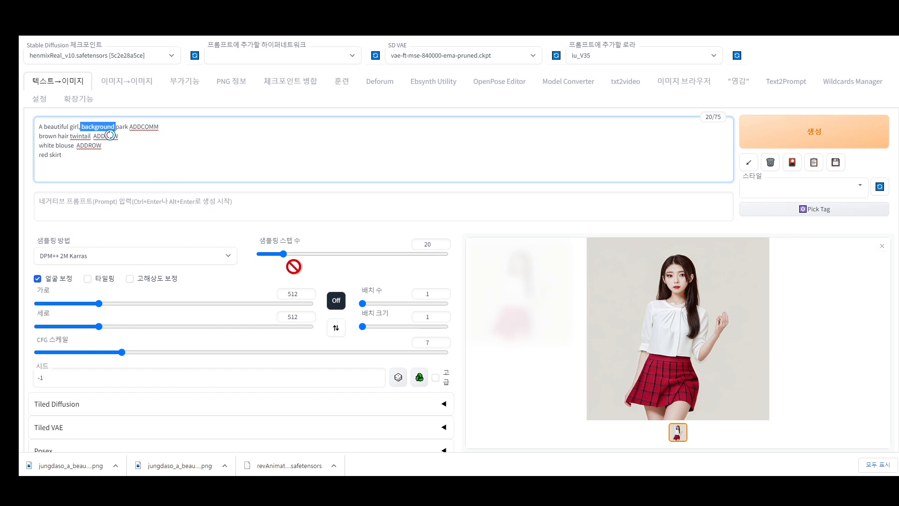
{"action": "key", "text": "BackSpace"}
{"action": "key", "text": "BackSpace"}
{"action": "type", "text": "on the"}
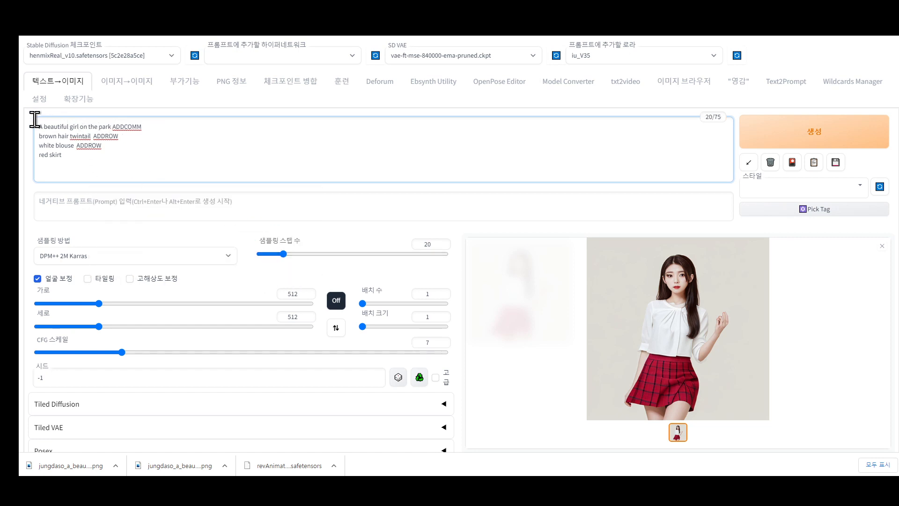
{"action": "left_click", "coordinate": [815, 141]}
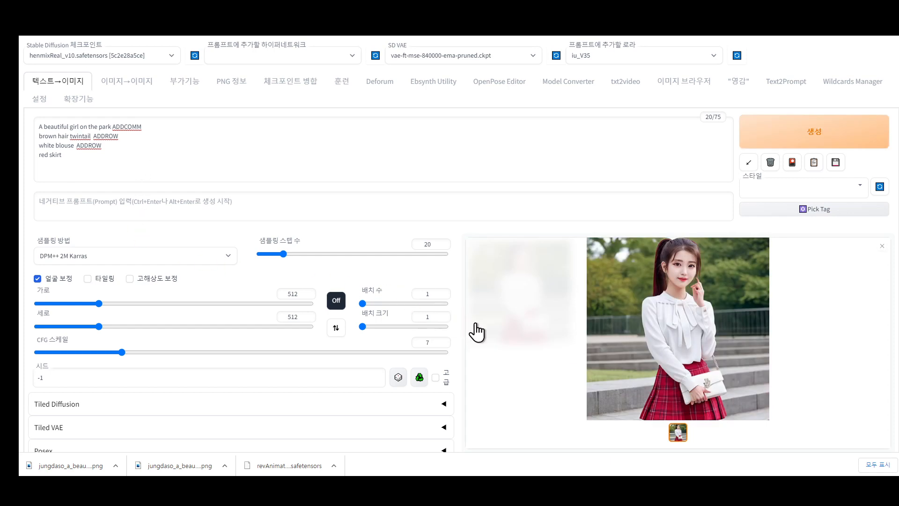
Check the Regional Prompter settings and switch to the README on GitHub to study its two-dimensional region and template examples
{"action": "scroll", "coordinate": [617, 355], "scroll_direction": "down", "scroll_amount": 1}
{"action": "scroll", "coordinate": [615, 346], "scroll_direction": "down", "scroll_amount": 7}
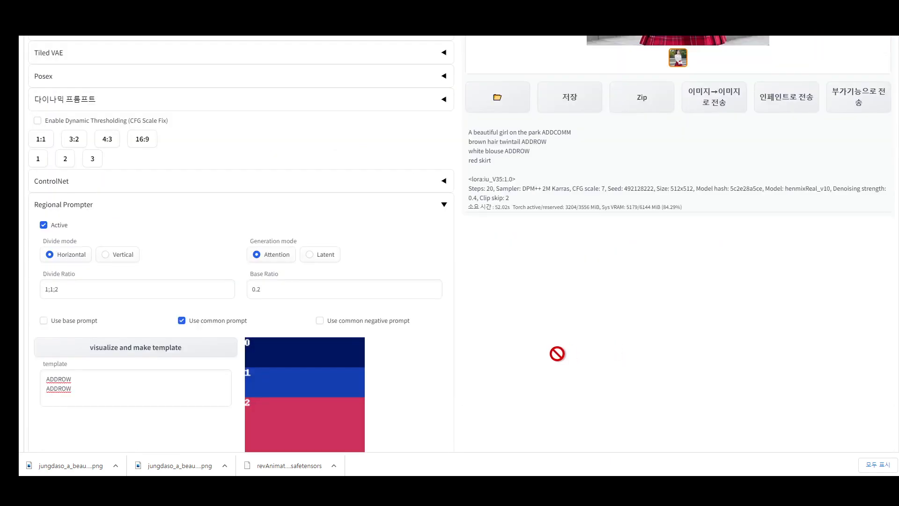
{"action": "scroll", "coordinate": [557, 353], "scroll_direction": "down", "scroll_amount": 4}
{"action": "scroll", "coordinate": [557, 353], "scroll_direction": "up", "scroll_amount": 10}
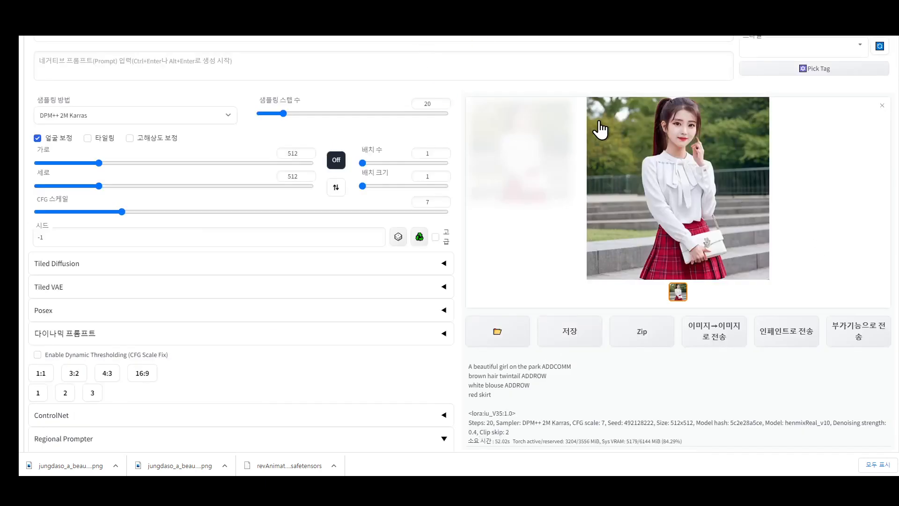
{"action": "key", "text": "ctrl+Tab"}
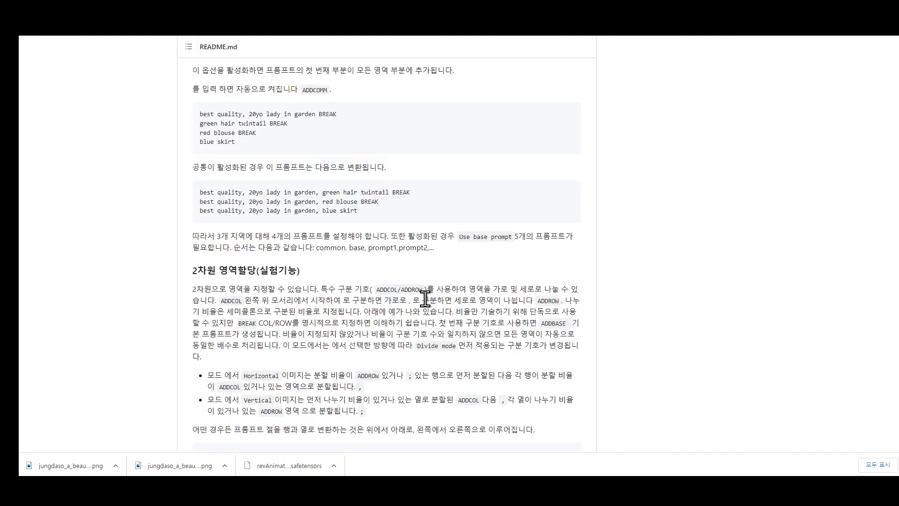
{"action": "scroll", "coordinate": [428, 309], "scroll_direction": "down", "scroll_amount": 10}
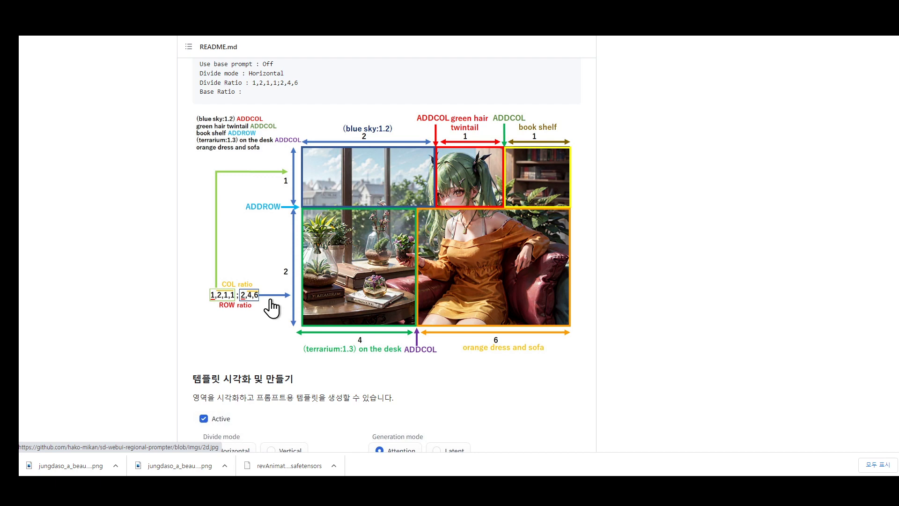
{"action": "scroll", "coordinate": [272, 309], "scroll_direction": "down", "scroll_amount": 5}
{"action": "scroll", "coordinate": [270, 308], "scroll_direction": "up", "scroll_amount": 4}
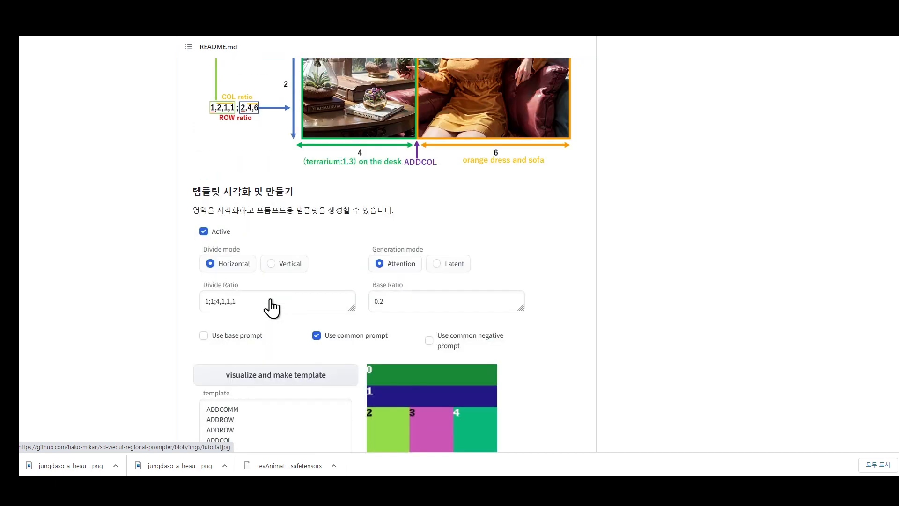
Switch back to the Stable Diffusion web UI, set the Divide Ratio to 1,2,1,1;2,4,6 and generate the region preview and template
{"action": "key", "text": "ctrl+Tab"}
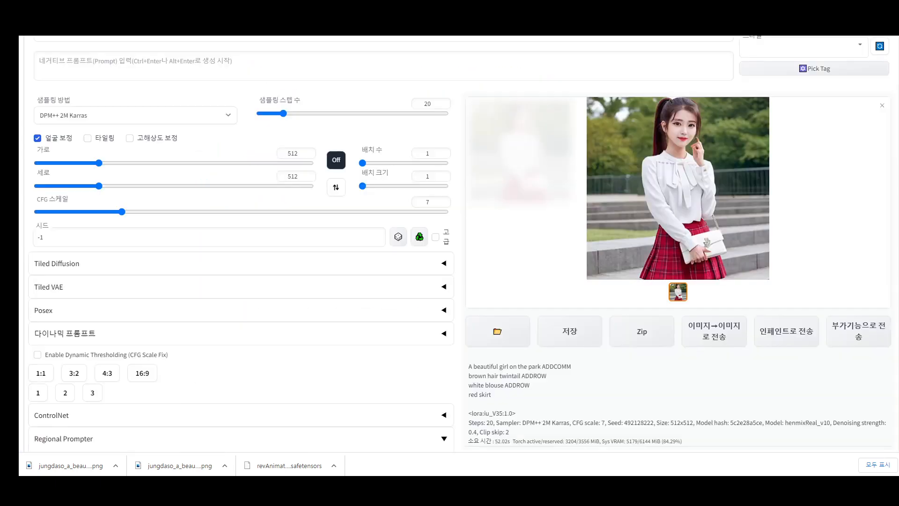
{"action": "scroll", "coordinate": [292, 250], "scroll_direction": "down", "scroll_amount": 8}
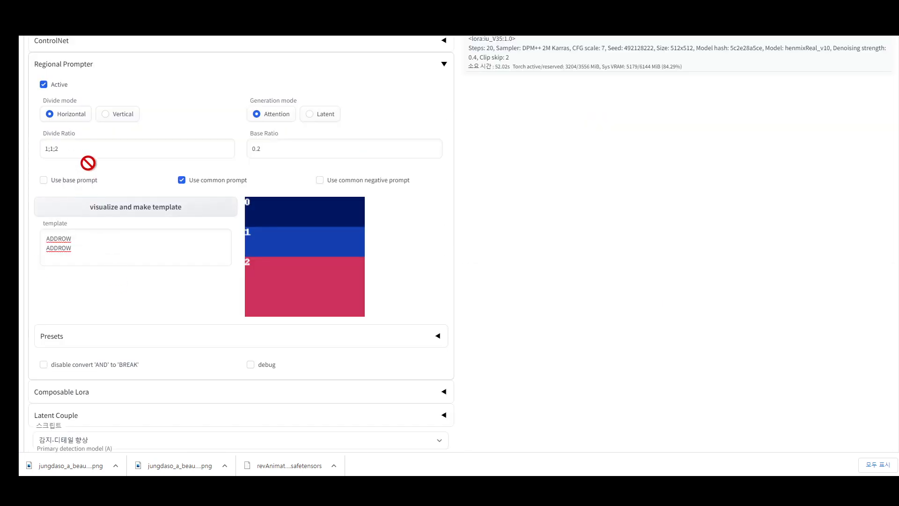
{"action": "left_click_drag", "start_coordinate": [80, 151], "coordinate": [21, 144]}
{"action": "type", "text": "1,"}
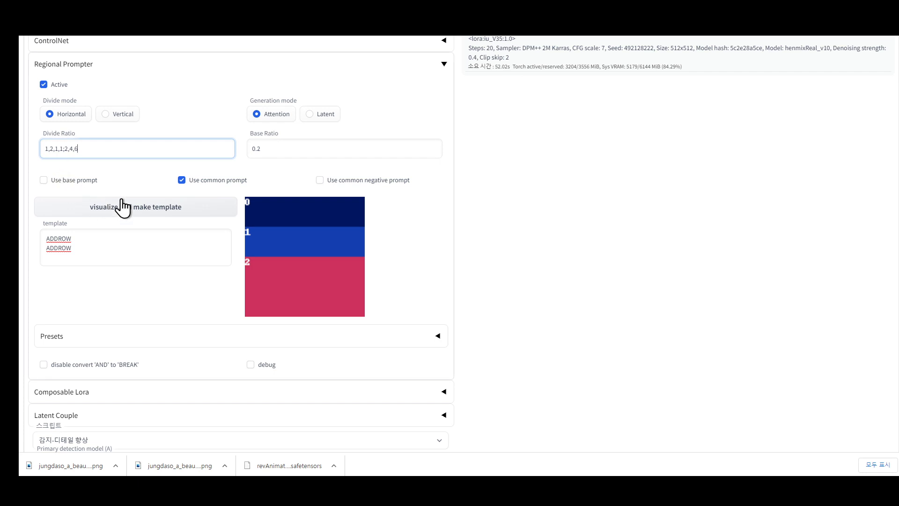
{"action": "left_click", "coordinate": [158, 211]}
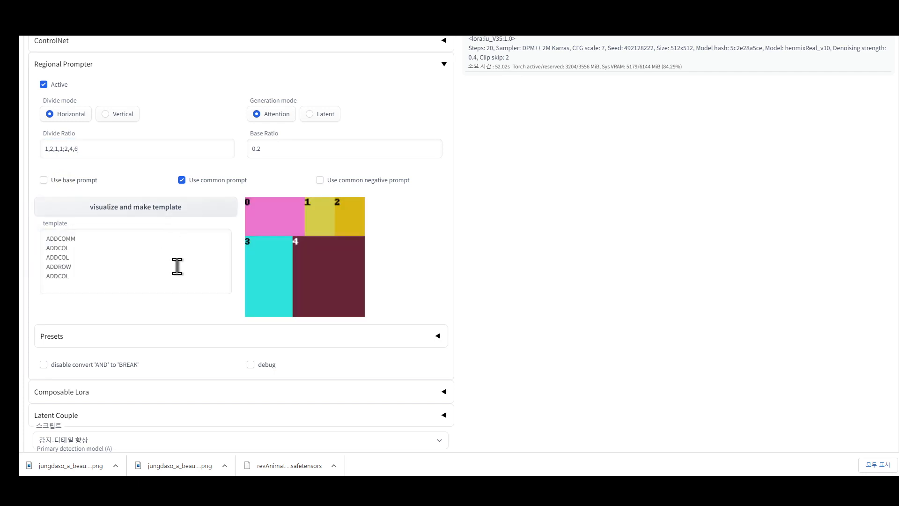
Copy the generated ADDCOMM/ADDCOL/ADDROW template from Regional Prompter and replace the whole prompt with it
{"action": "left_click_drag", "start_coordinate": [249, 211], "coordinate": [80, 150]}
{"action": "left_click", "coordinate": [89, 280]}
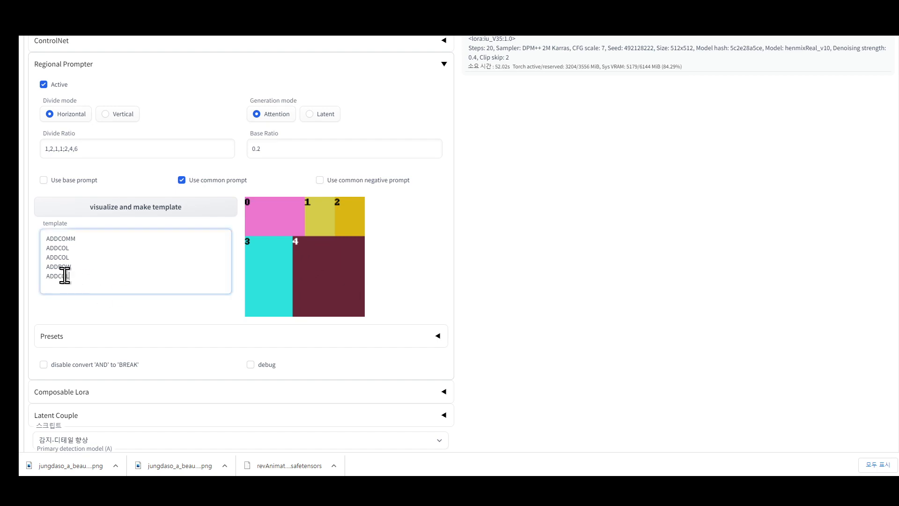
{"action": "left_click_drag", "start_coordinate": [66, 276], "coordinate": [41, 224]}
{"action": "right_click", "coordinate": [61, 251]}
{"action": "left_click", "coordinate": [77, 286]}
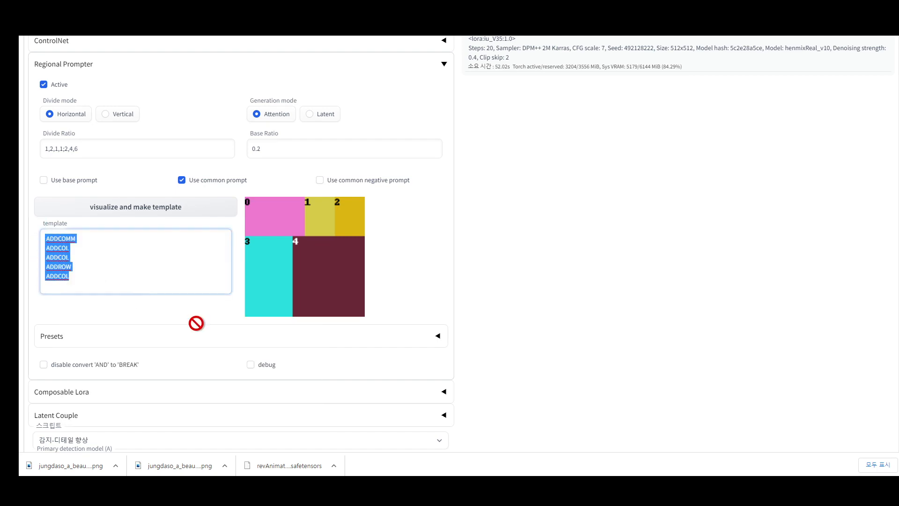
{"action": "scroll", "coordinate": [210, 330], "scroll_direction": "up", "scroll_amount": 8}
{"action": "left_click", "coordinate": [32, 122]}
{"action": "key", "text": "ctrl+a"}
{"action": "key", "text": "ctrl+v"}
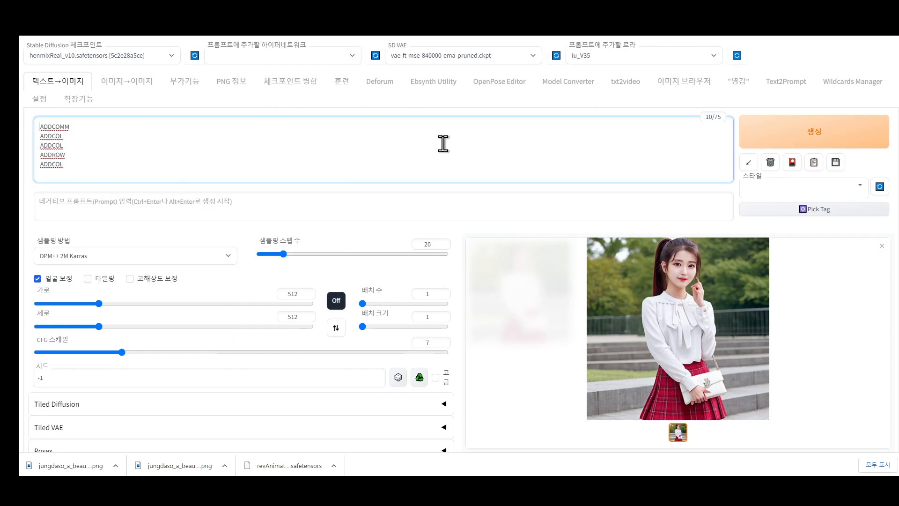
Apply the saved style 거실에 앉아 있는 여인 to the prompts and delete the leftover template lines
{"action": "left_click", "coordinate": [863, 187]}
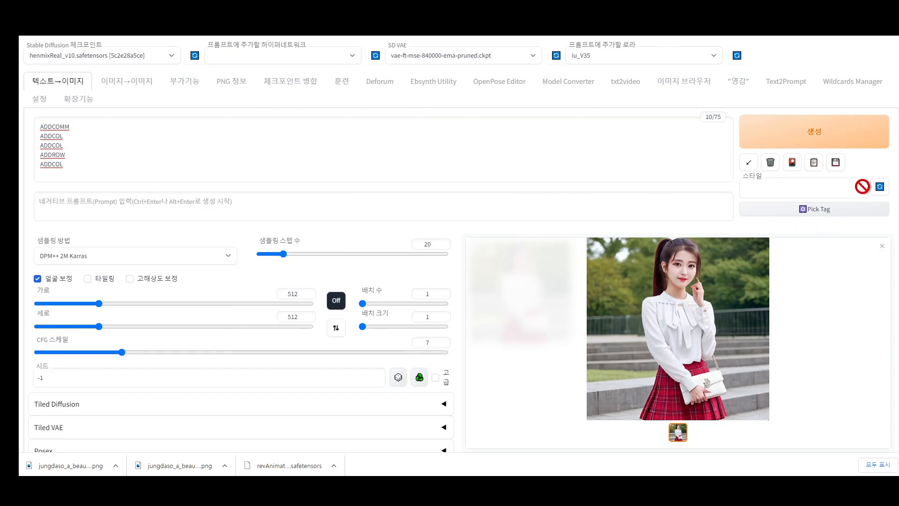
{"action": "scroll", "coordinate": [832, 328], "scroll_direction": "down", "scroll_amount": 10}
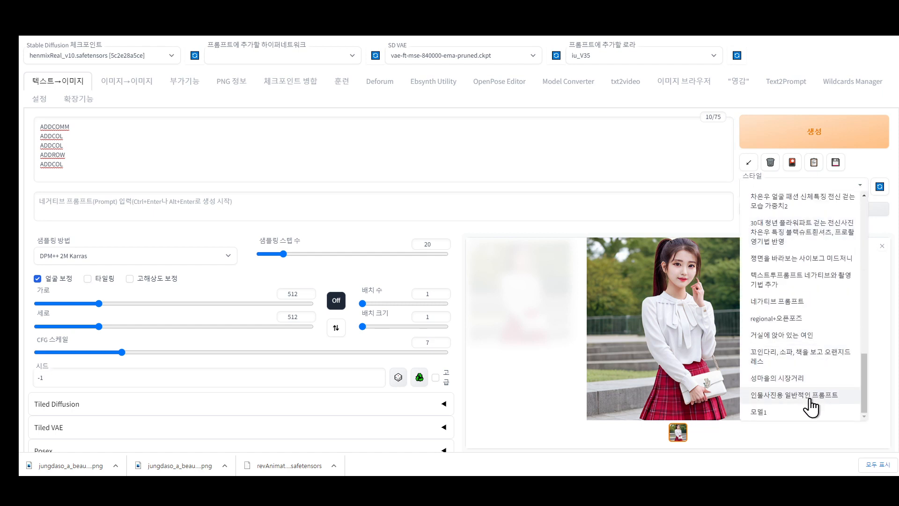
{"action": "left_click", "coordinate": [808, 336]}
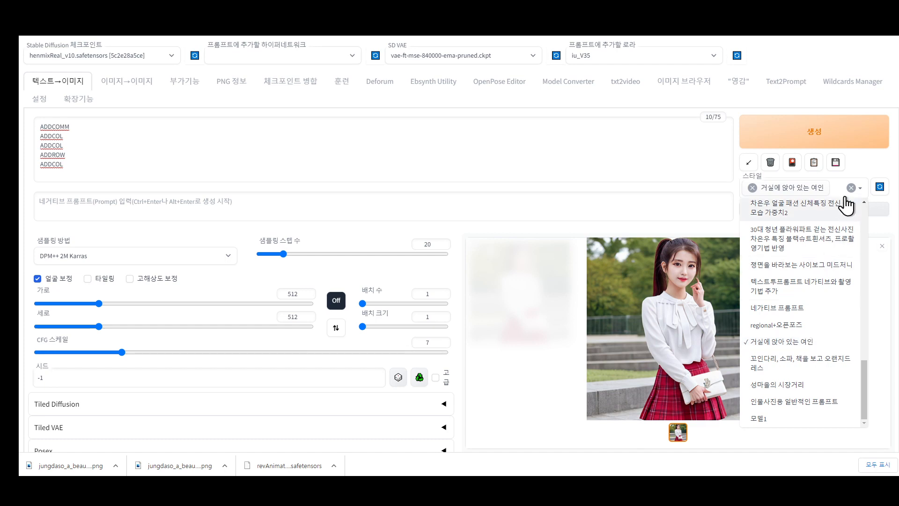
{"action": "left_click", "coordinate": [814, 162]}
{"action": "left_click_drag", "start_coordinate": [89, 154], "coordinate": [64, 160]}
{"action": "key", "text": "BackSpace"}
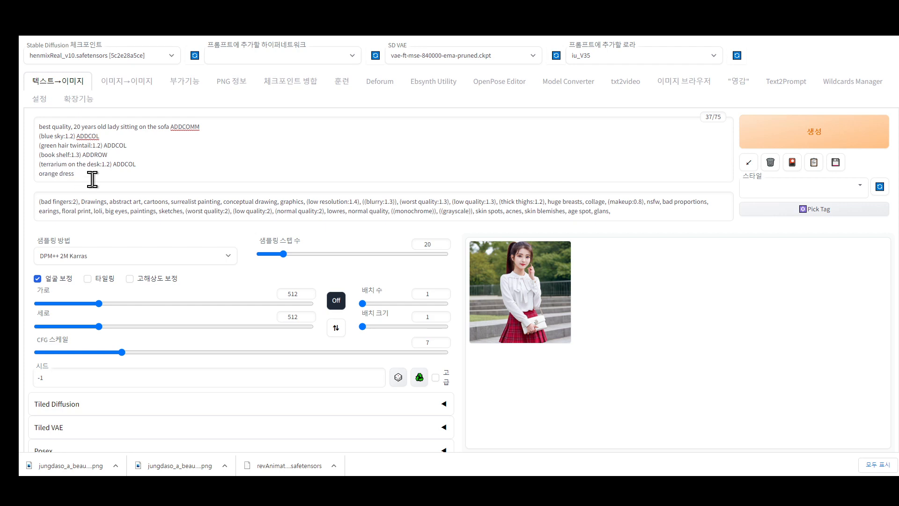
Compare the prompt lines with the Regional Prompter region layout and generate the image
{"action": "scroll", "coordinate": [153, 239], "scroll_direction": "down", "scroll_amount": 9}
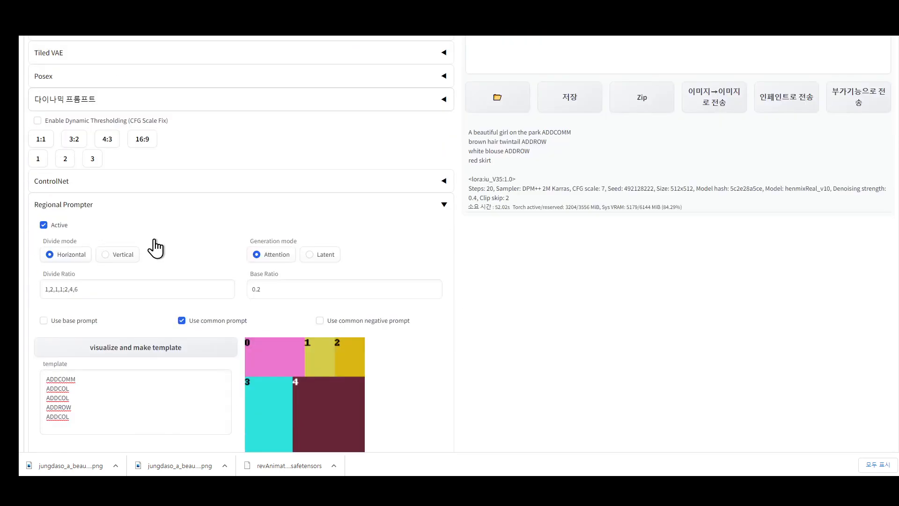
{"action": "scroll", "coordinate": [156, 268], "scroll_direction": "down", "scroll_amount": 2}
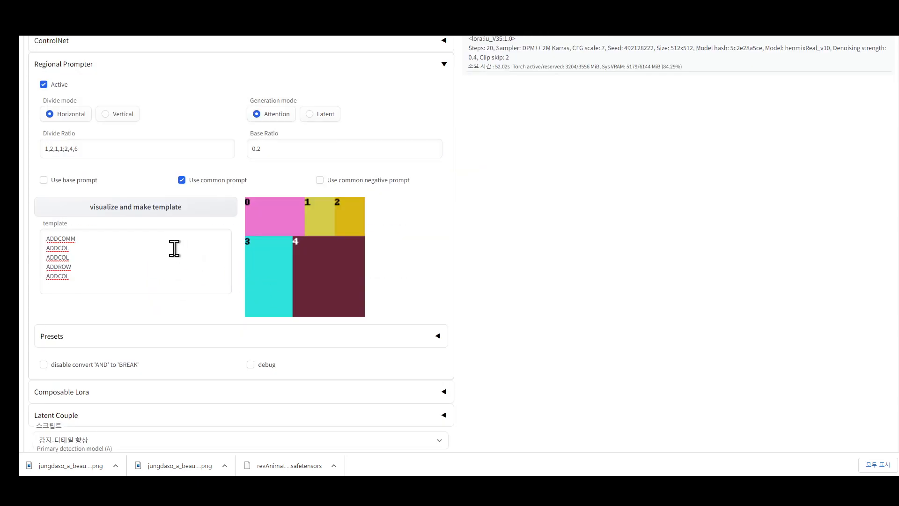
{"action": "scroll", "coordinate": [171, 246], "scroll_direction": "up", "scroll_amount": 2}
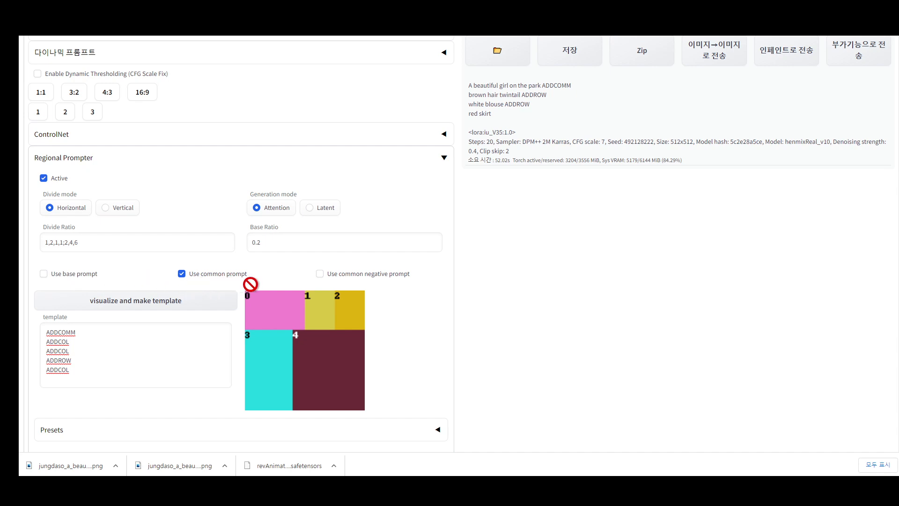
{"action": "scroll", "coordinate": [250, 284], "scroll_direction": "up", "scroll_amount": 9}
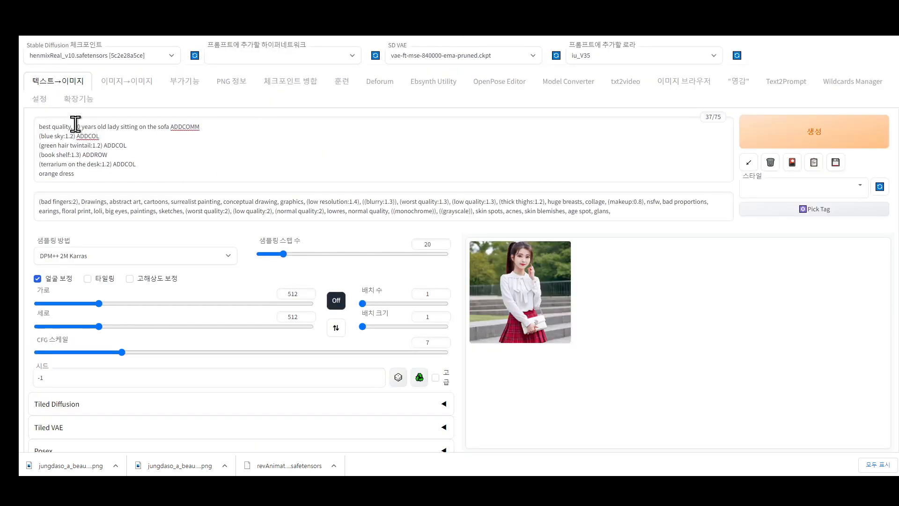
{"action": "scroll", "coordinate": [175, 209], "scroll_direction": "down", "scroll_amount": 3}
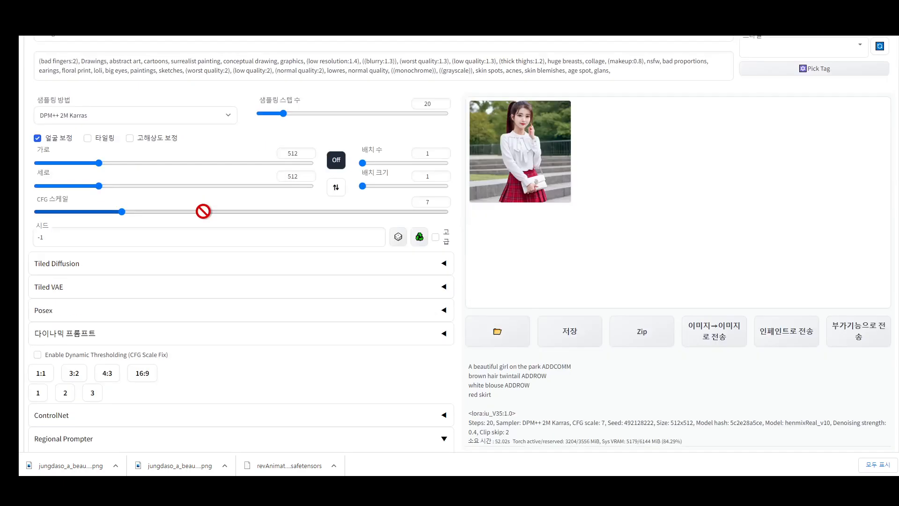
{"action": "scroll", "coordinate": [203, 211], "scroll_direction": "down", "scroll_amount": 5}
{"action": "scroll", "coordinate": [203, 210], "scroll_direction": "down", "scroll_amount": 5}
{"action": "scroll", "coordinate": [508, 182], "scroll_direction": "up", "scroll_amount": 13}
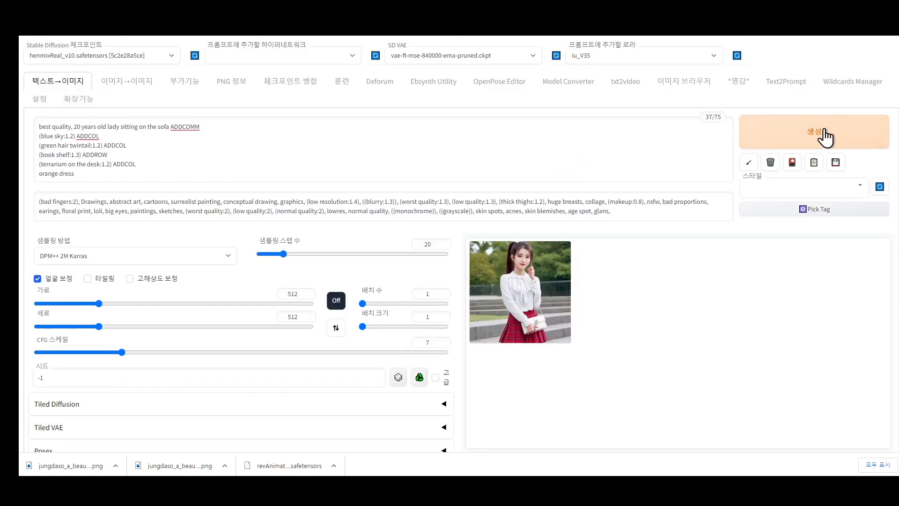
{"action": "left_click", "coordinate": [826, 137]}
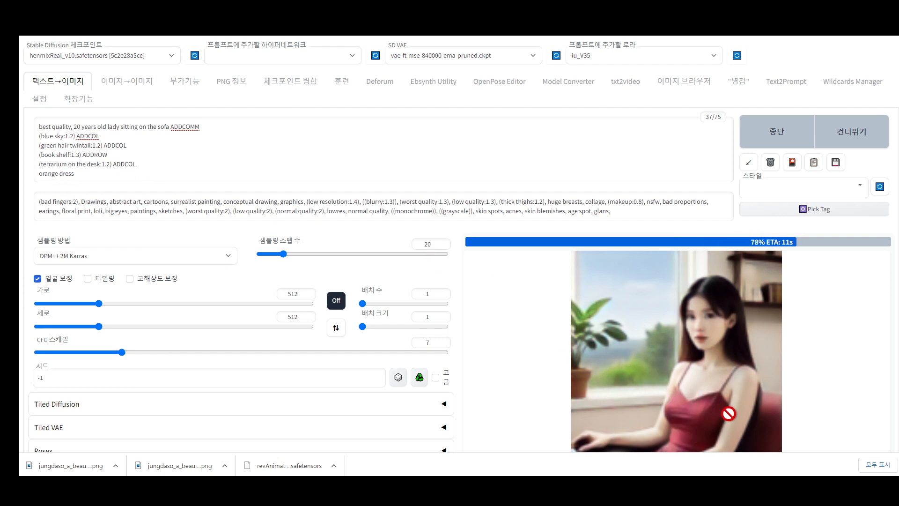
Weight the last prompt line as (orange dress:1.3) and generate another image
{"action": "left_click", "coordinate": [37, 165]}
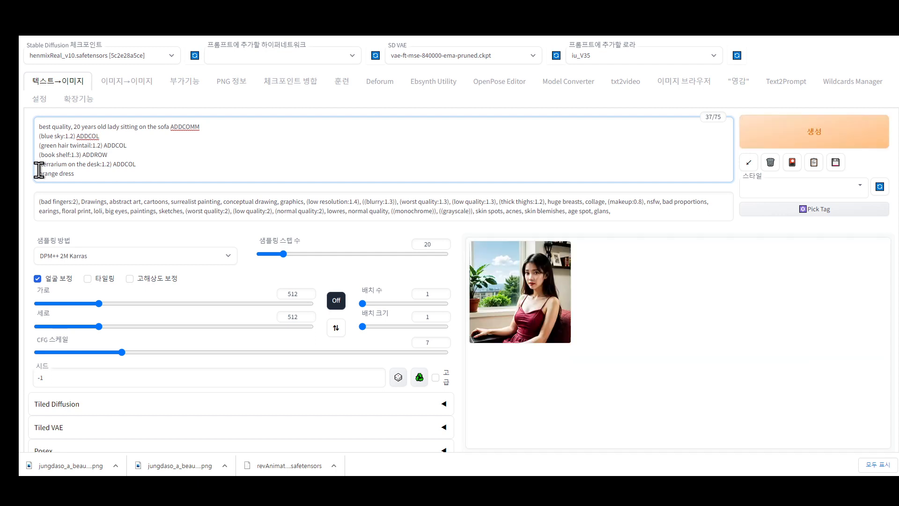
{"action": "type", "text": "("}
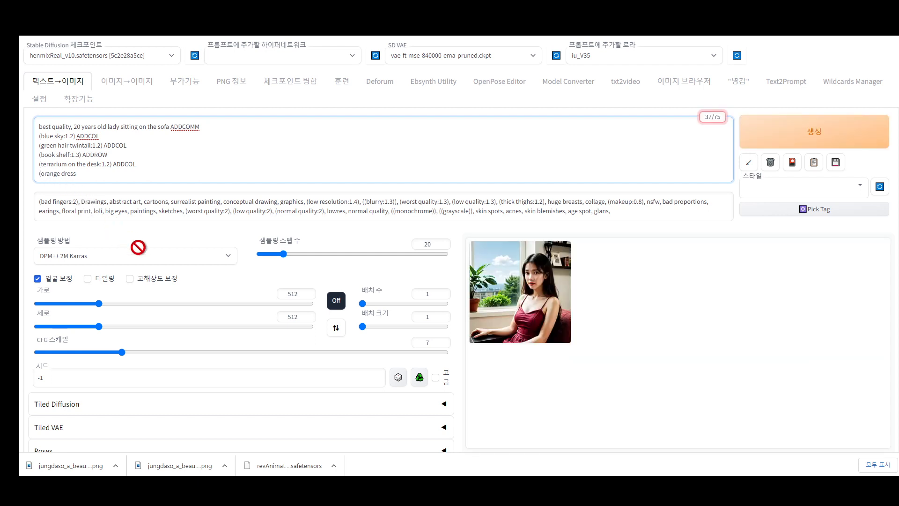
{"action": "type", "text": "1.3)"}
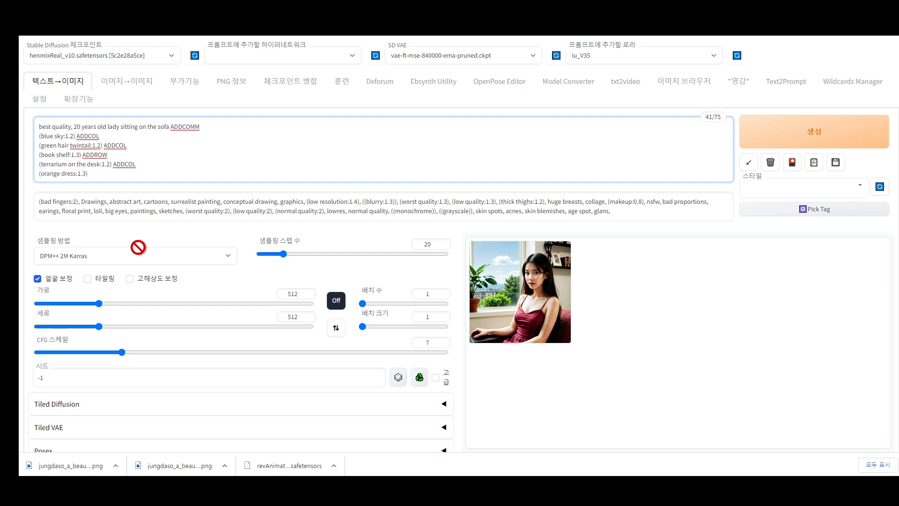
{"action": "left_click", "coordinate": [805, 145]}
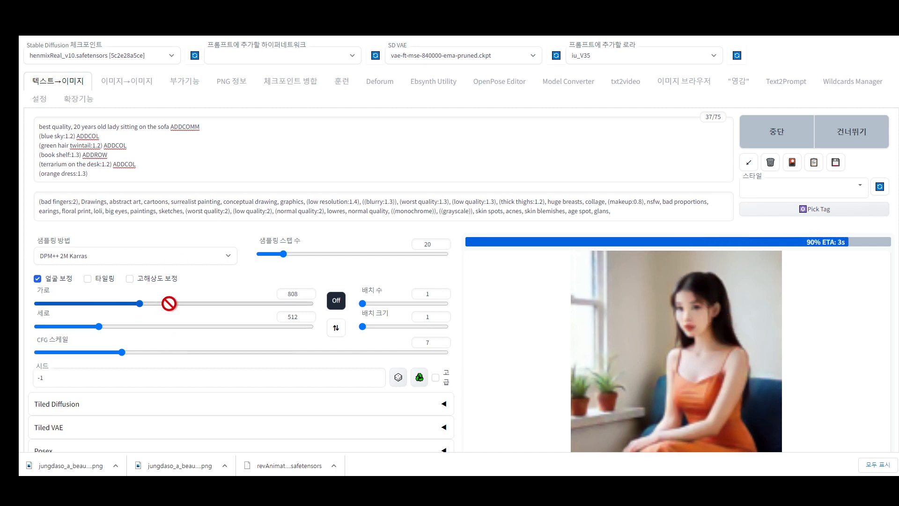
Set the image width to 768
{"action": "double_click", "coordinate": [296, 294]}
{"action": "type", "text": "768"}
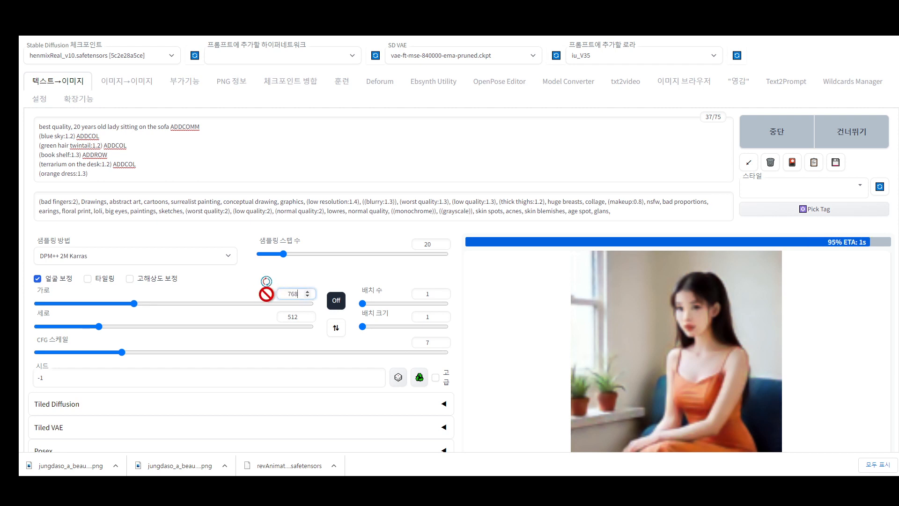
{"action": "left_click", "coordinate": [231, 294]}
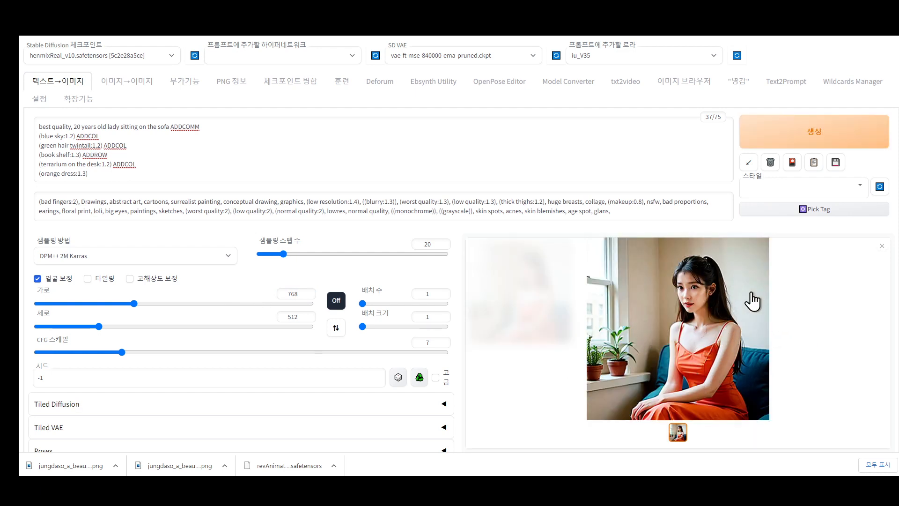
Review the orange dress result, close its enlarged preview and generate a new image
{"action": "left_click_drag", "start_coordinate": [618, 363], "coordinate": [611, 209]}
{"action": "scroll", "coordinate": [273, 347], "scroll_direction": "down", "scroll_amount": 10}
{"action": "scroll", "coordinate": [273, 351], "scroll_direction": "up", "scroll_amount": 8}
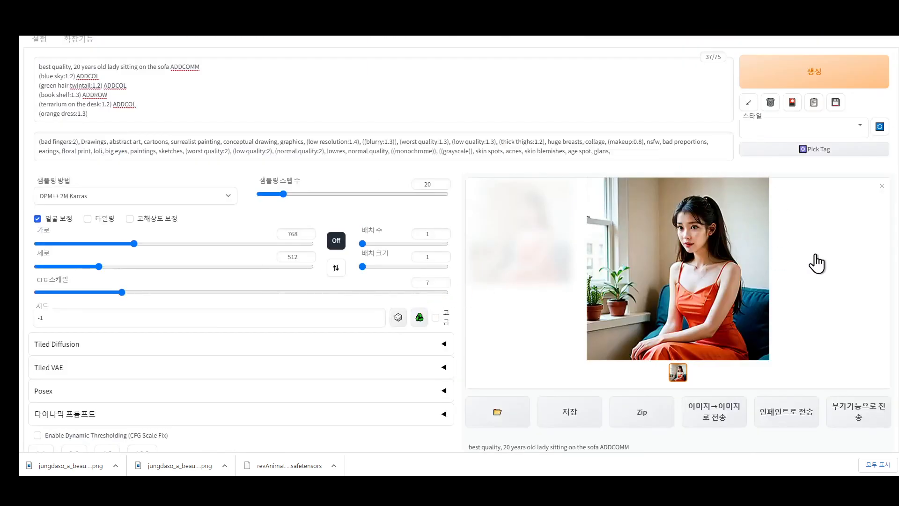
{"action": "left_click", "coordinate": [868, 190]}
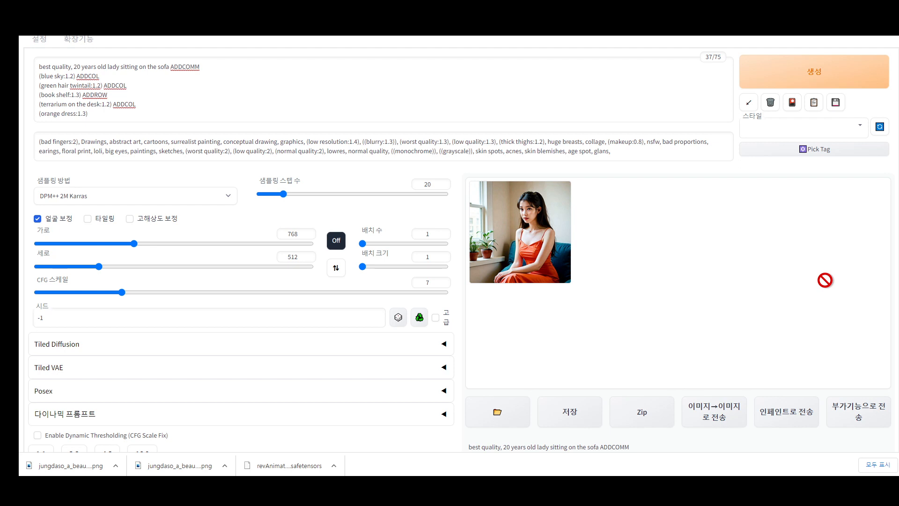
{"action": "left_click_drag", "start_coordinate": [563, 243], "coordinate": [232, 251]}
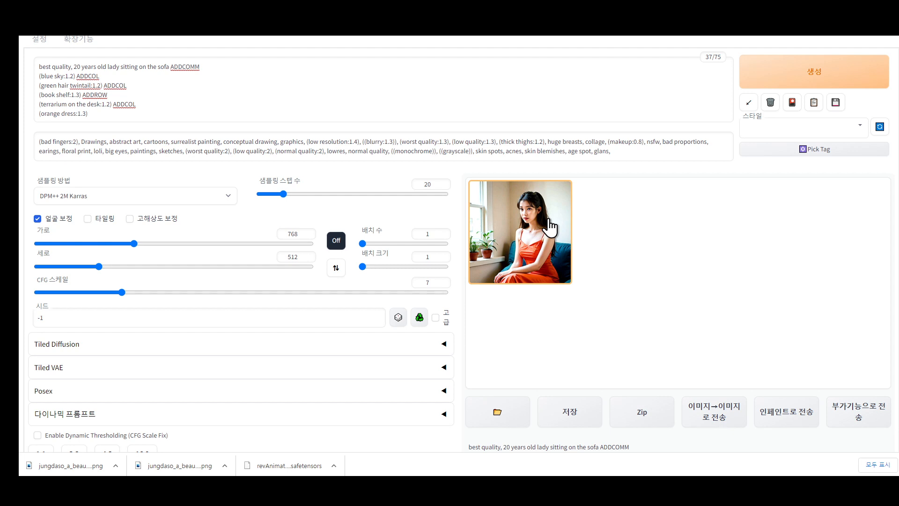
{"action": "left_click", "coordinate": [759, 74]}
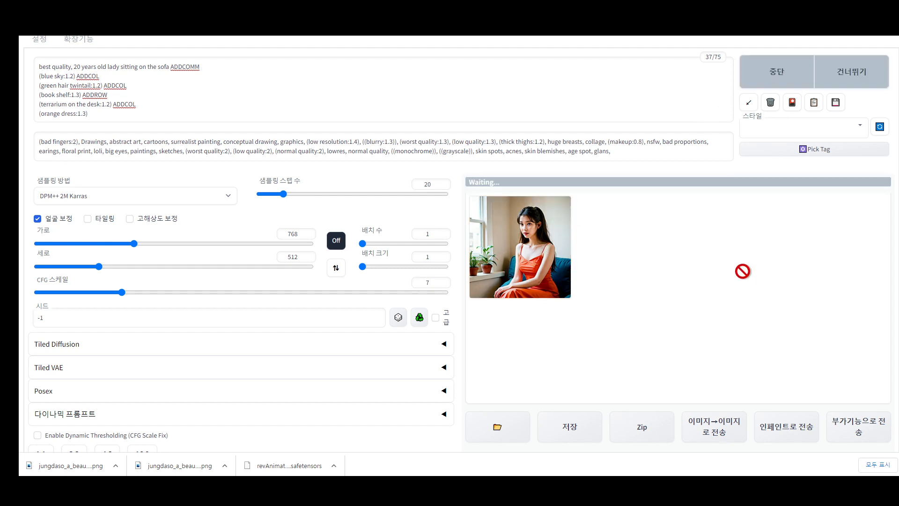
Switch to the GitHub README to compare its two-dimensional region example with the image, and return to the Stable Diffusion web UI
{"action": "scroll", "coordinate": [743, 270], "scroll_direction": "up", "scroll_amount": 2}
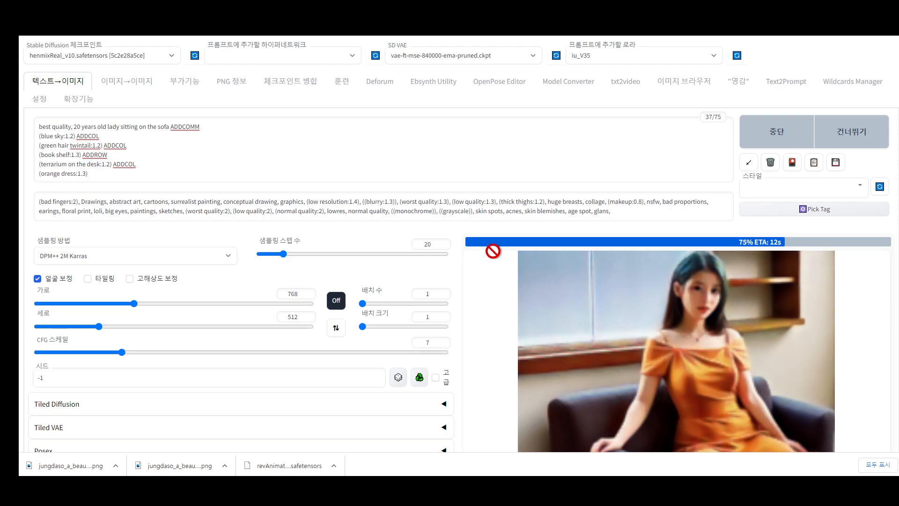
{"action": "key", "text": "ctrl+Tab"}
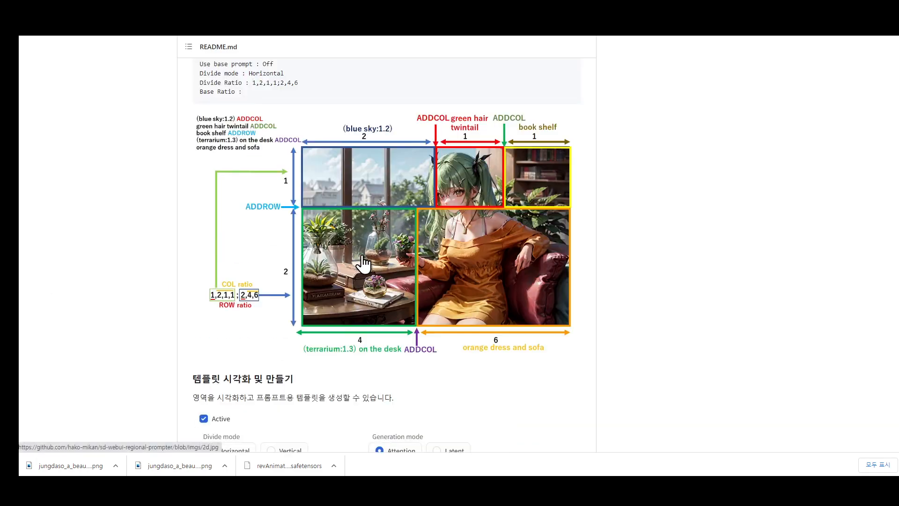
{"action": "scroll", "coordinate": [360, 264], "scroll_direction": "up", "scroll_amount": 3}
{"action": "scroll", "coordinate": [397, 228], "scroll_direction": "down", "scroll_amount": 4}
{"action": "scroll", "coordinate": [397, 235], "scroll_direction": "up", "scroll_amount": 3}
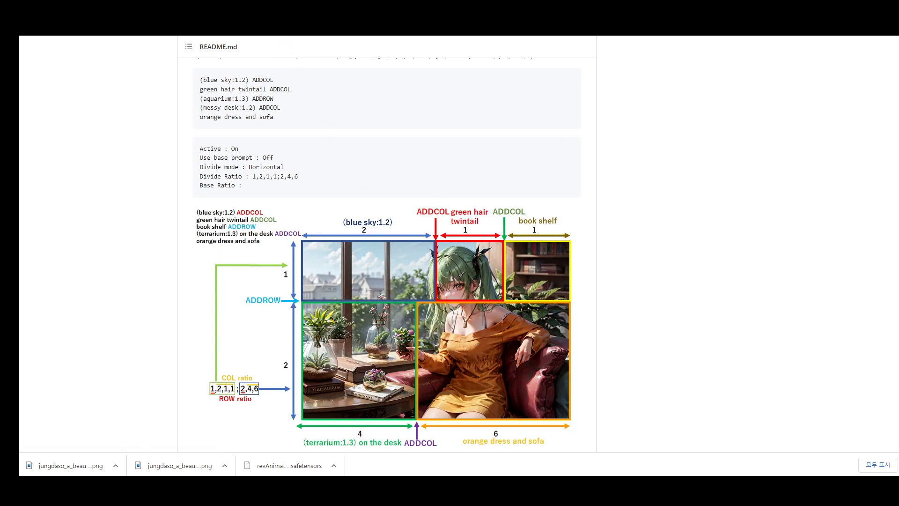
{"action": "left_click", "coordinate": [266, 30]}
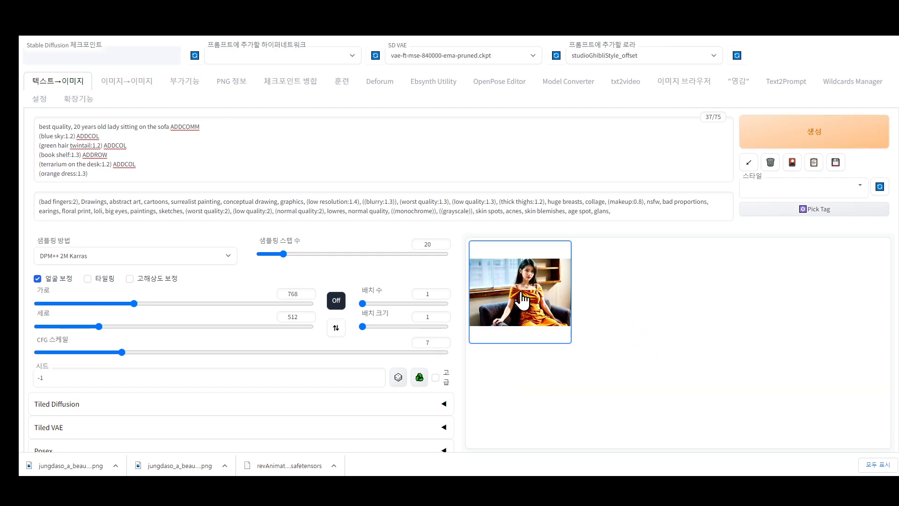
Inspect the newly generated image at full size and close the viewer
{"action": "left_click", "coordinate": [569, 317]}
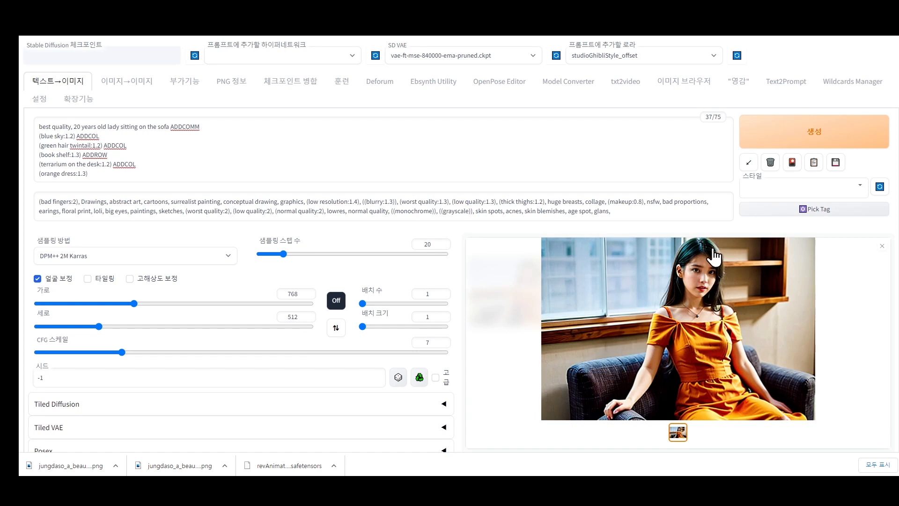
{"action": "left_click", "coordinate": [690, 360]}
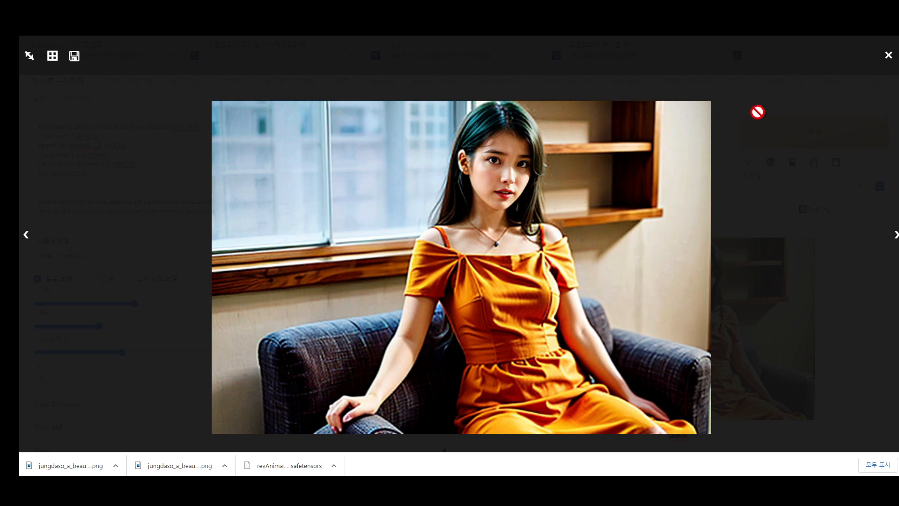
{"action": "left_click", "coordinate": [888, 55]}
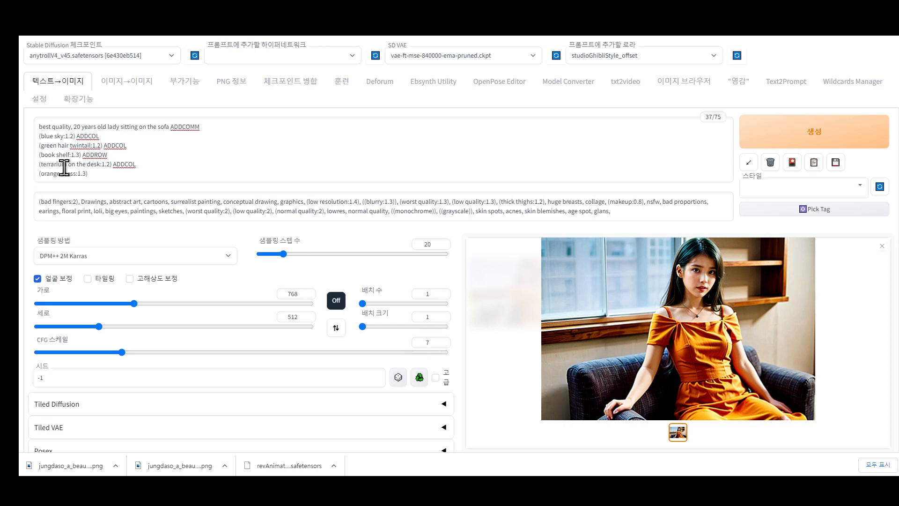
Set the terrarium prompt's weight to 1.5, generate the image and check the Regional Prompter layout meanwhile
{"action": "left_click", "coordinate": [111, 164]}
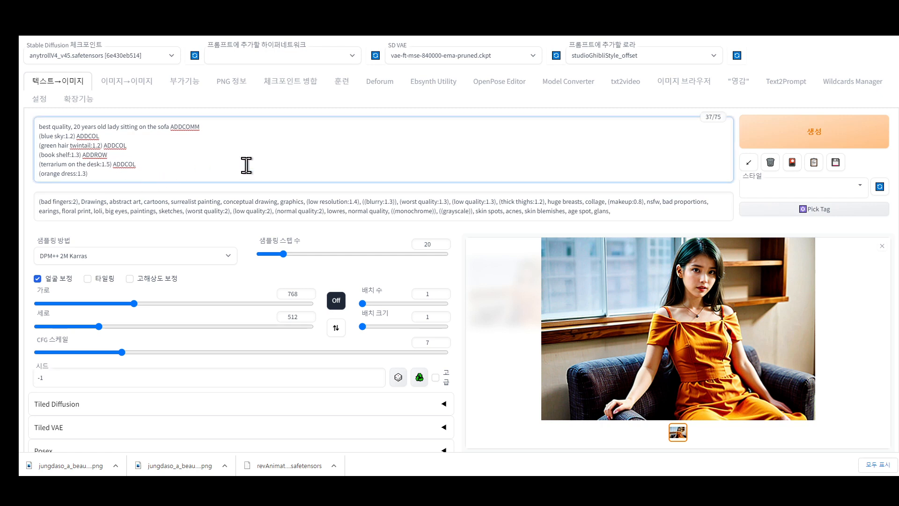
{"action": "left_click", "coordinate": [759, 134]}
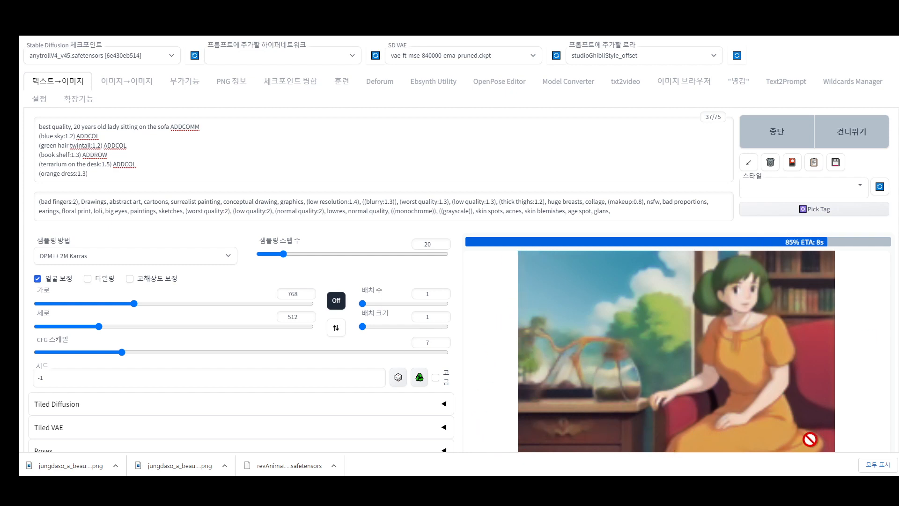
{"action": "scroll", "coordinate": [261, 397], "scroll_direction": "down", "scroll_amount": 10}
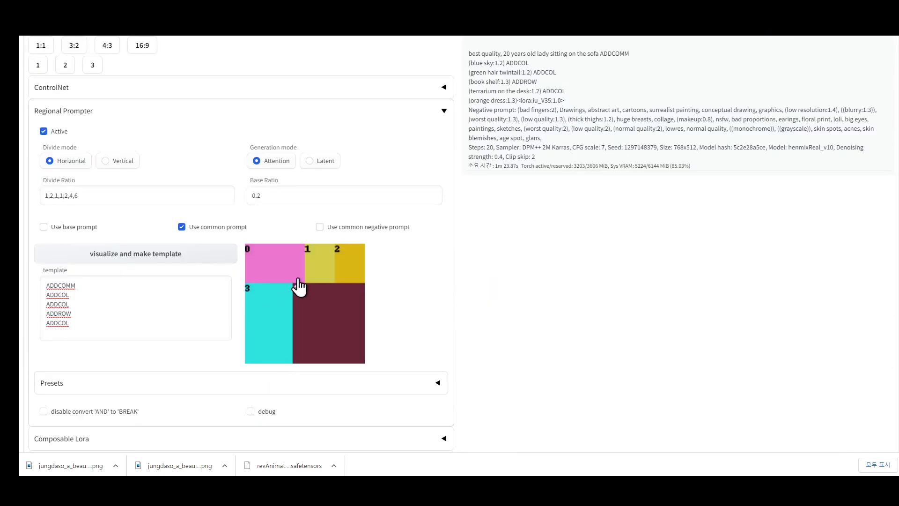
{"action": "scroll", "coordinate": [327, 360], "scroll_direction": "up", "scroll_amount": 6}
{"action": "scroll", "coordinate": [462, 333], "scroll_direction": "up", "scroll_amount": 4}
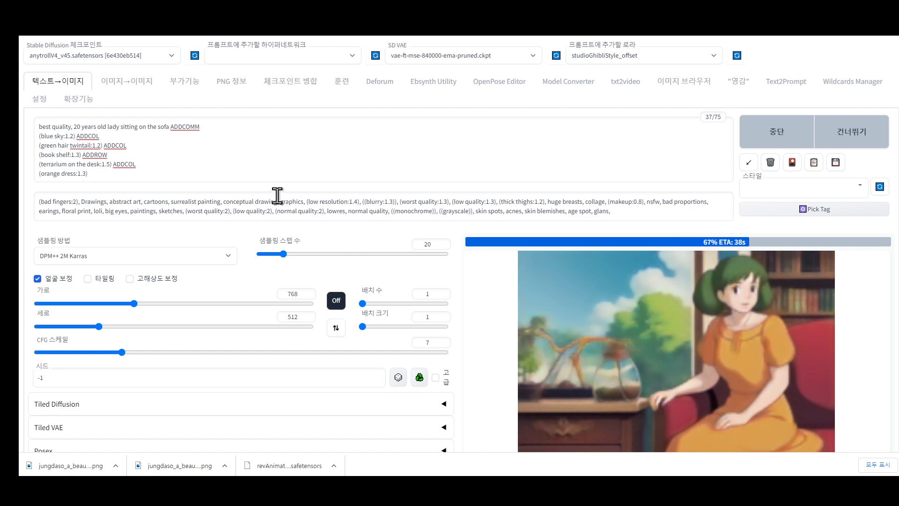
Load the henmixReal_v10 checkpoint, choose the cuteGirlMix4_v10 LoRA, and inspect the finished sofa image at full size
{"action": "left_click", "coordinate": [171, 57]}
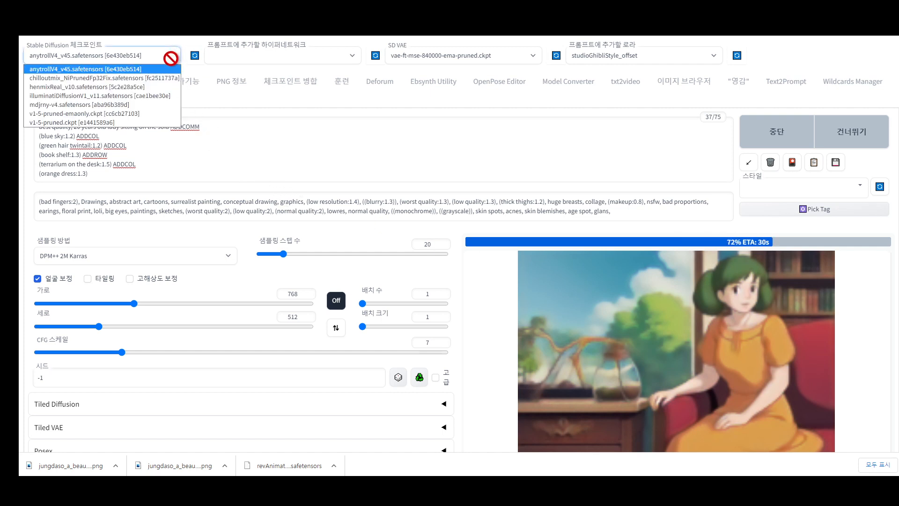
{"action": "left_click", "coordinate": [148, 86]}
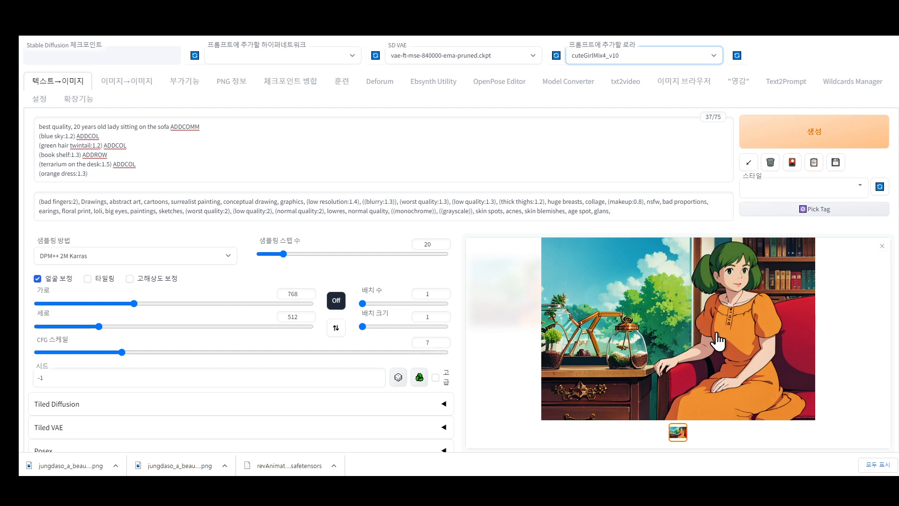
{"action": "left_click", "coordinate": [678, 311]}
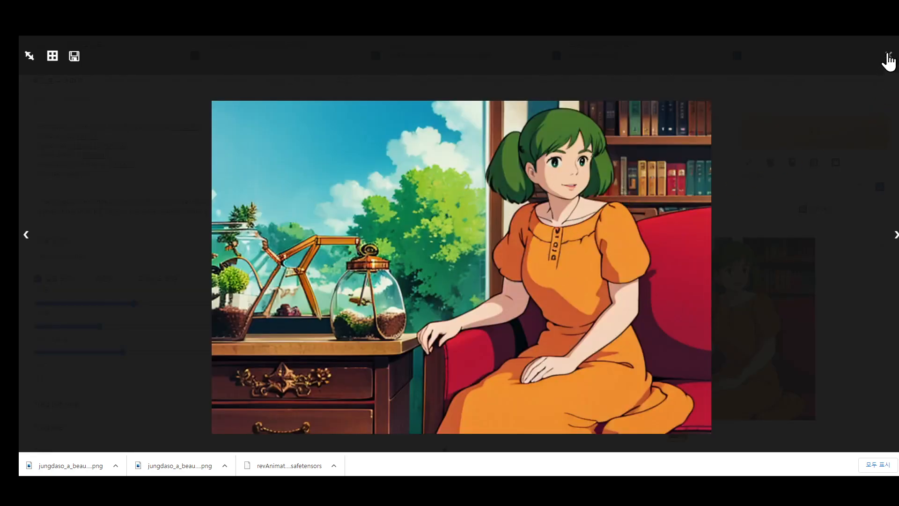
{"action": "left_click", "coordinate": [889, 55]}
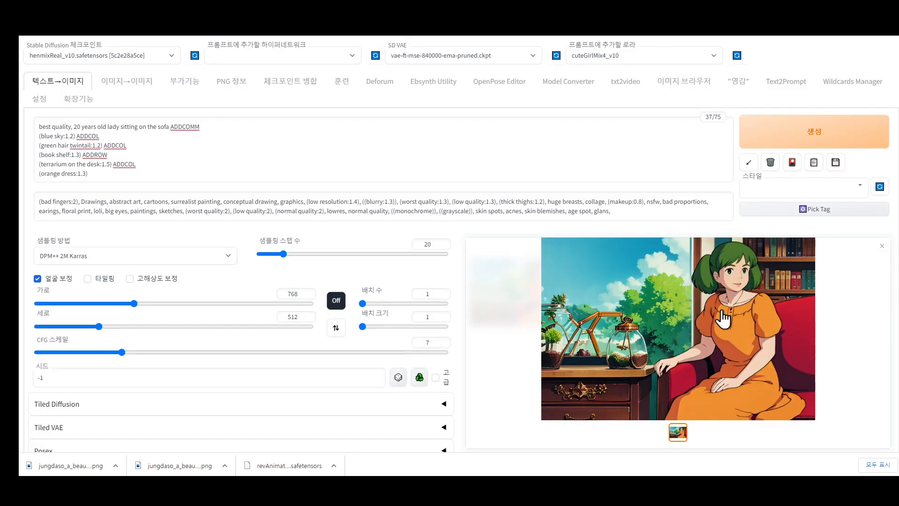
{"action": "left_click", "coordinate": [105, 172]}
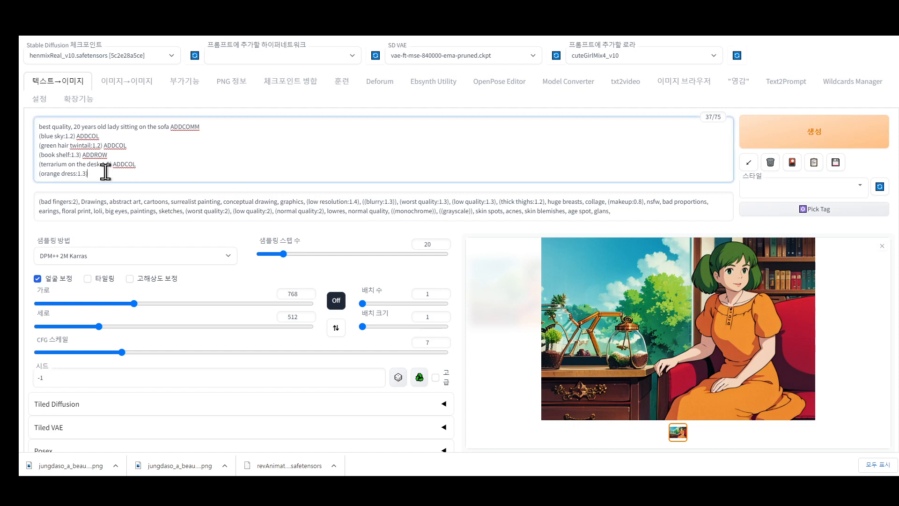
{"action": "left_click", "coordinate": [836, 162]}
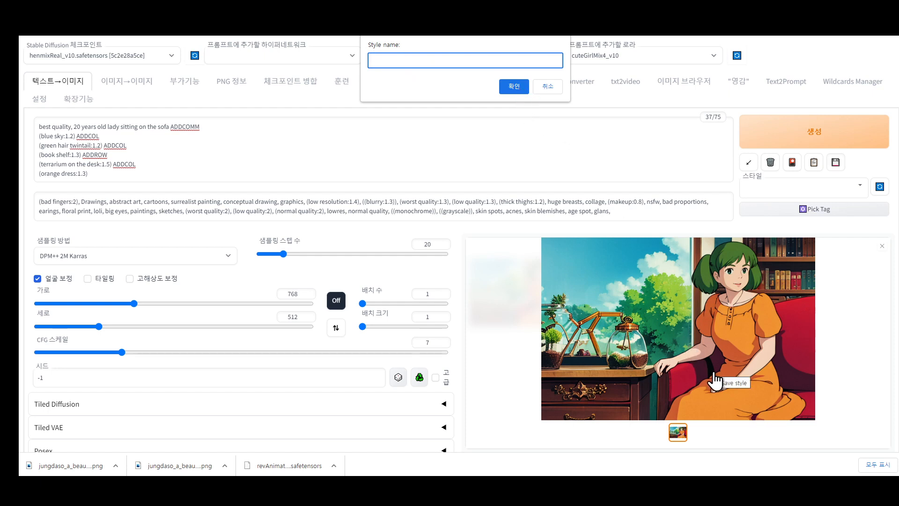
{"action": "left_click", "coordinate": [545, 88]}
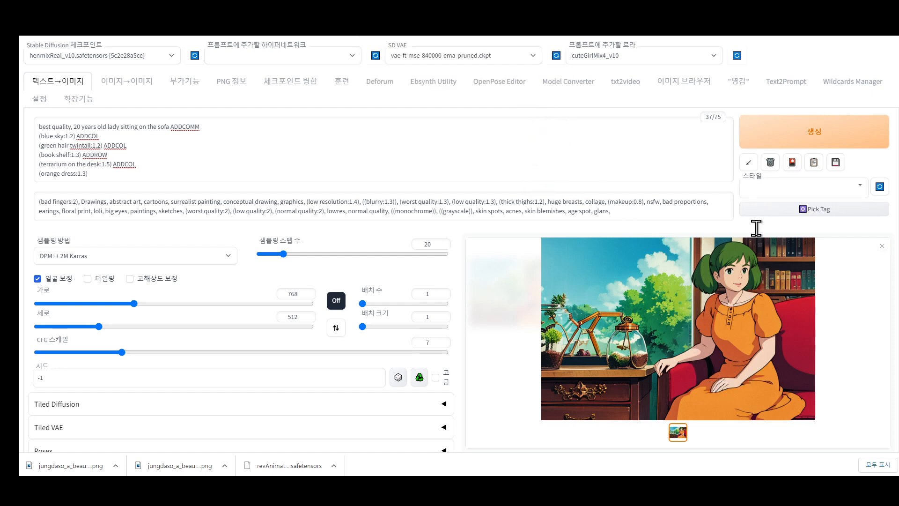
Check the model loading log in the webui-user.bat console, minimize it and close the image preview
{"action": "left_click_drag", "start_coordinate": [19, 164], "coordinate": [374, 162]}
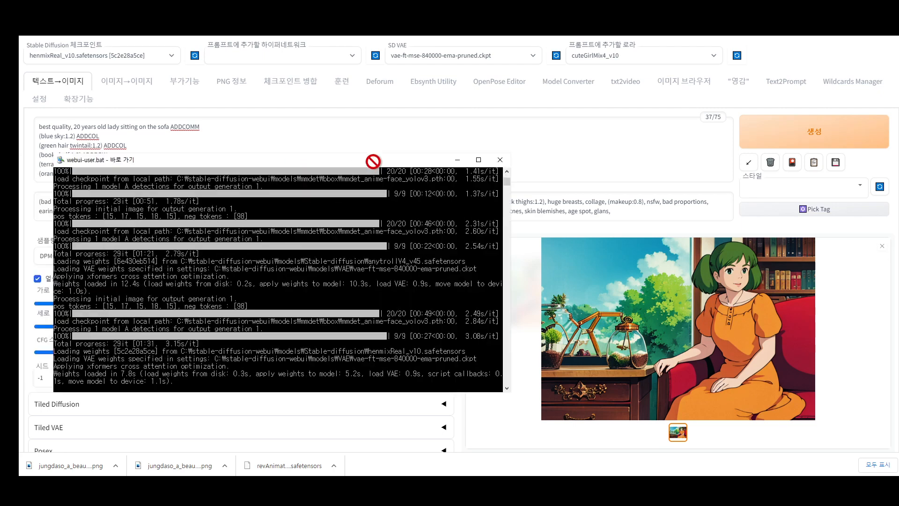
{"action": "left_click", "coordinate": [457, 160]}
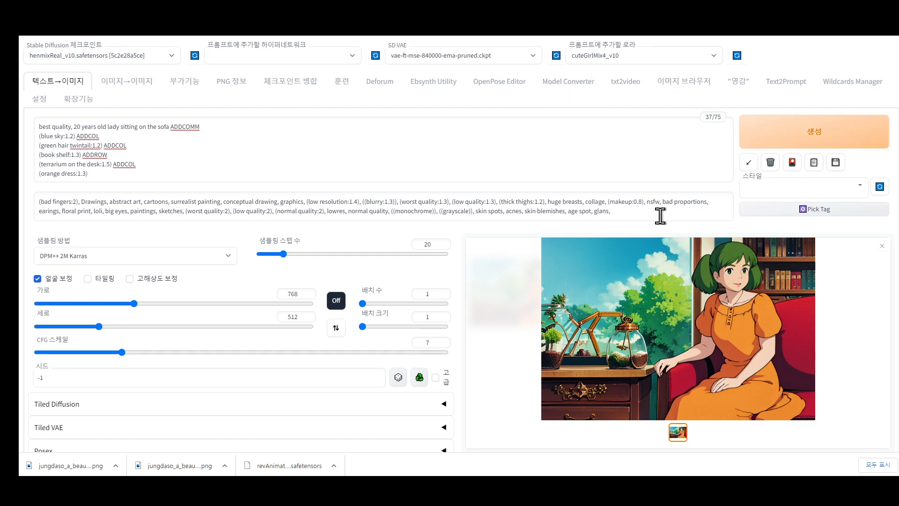
{"action": "left_click", "coordinate": [882, 247]}
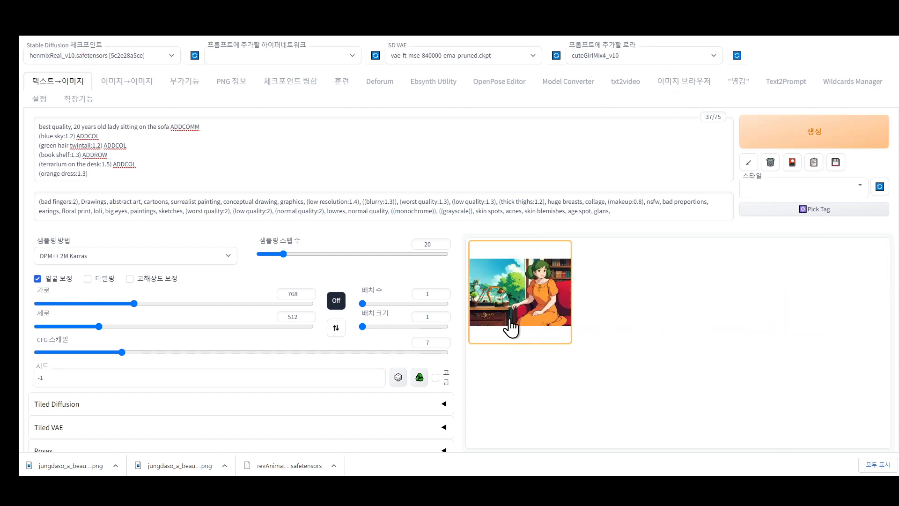
Review two earlier orange dress images and their generation information in the image browser, and return to the text-to-image page
{"action": "left_click", "coordinate": [687, 87]}
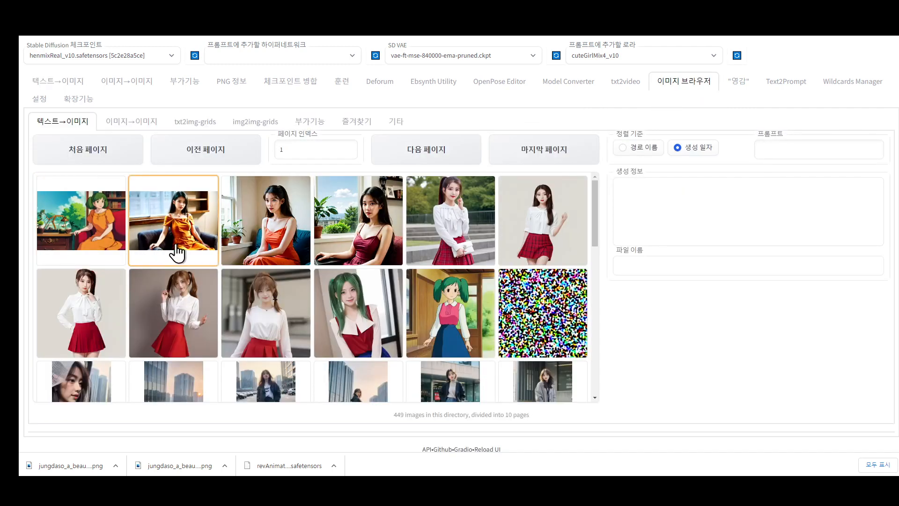
{"action": "left_click", "coordinate": [181, 237]}
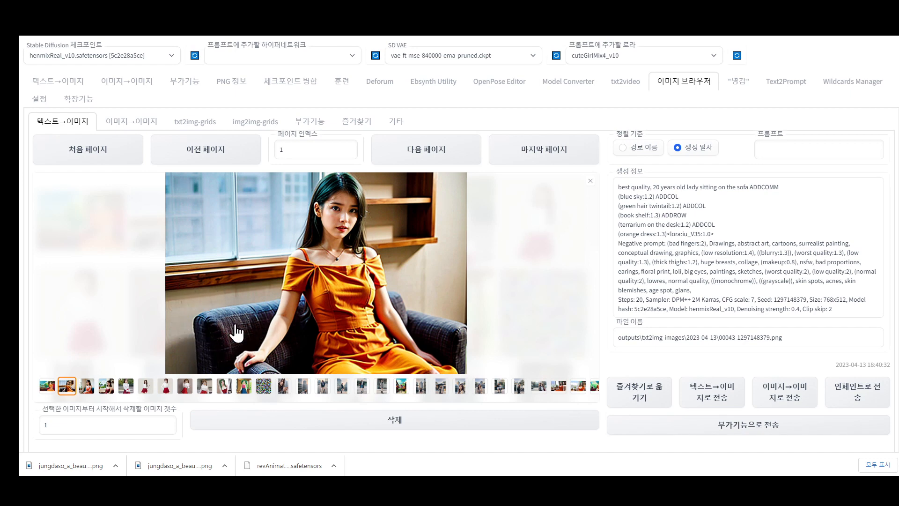
{"action": "left_click", "coordinate": [87, 387]}
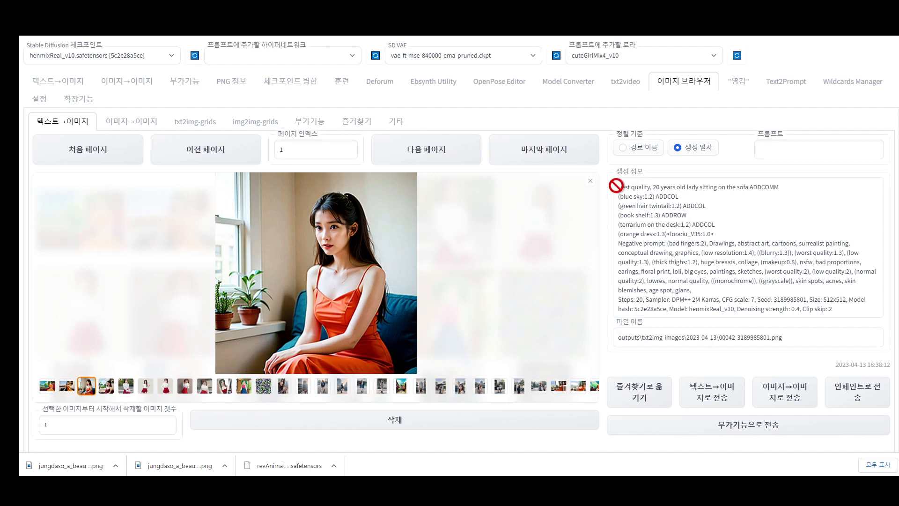
{"action": "left_click", "coordinate": [591, 180]}
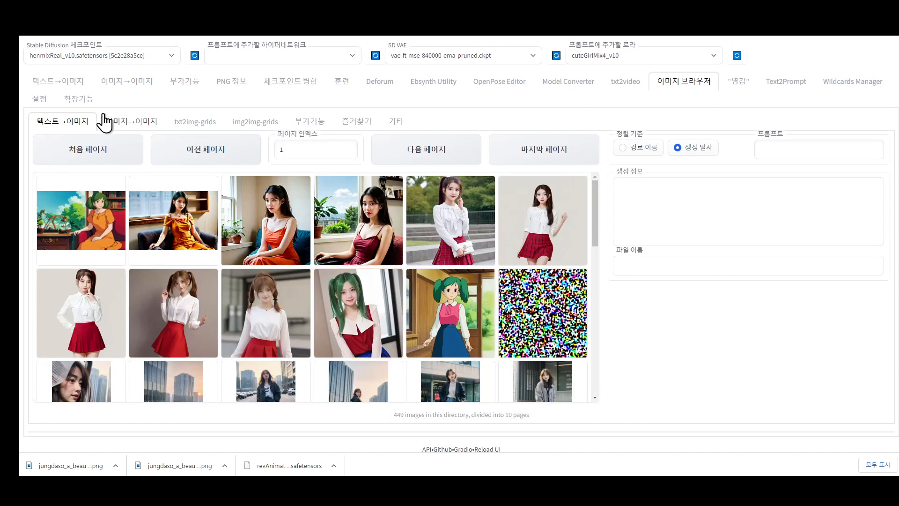
{"action": "left_click", "coordinate": [60, 83]}
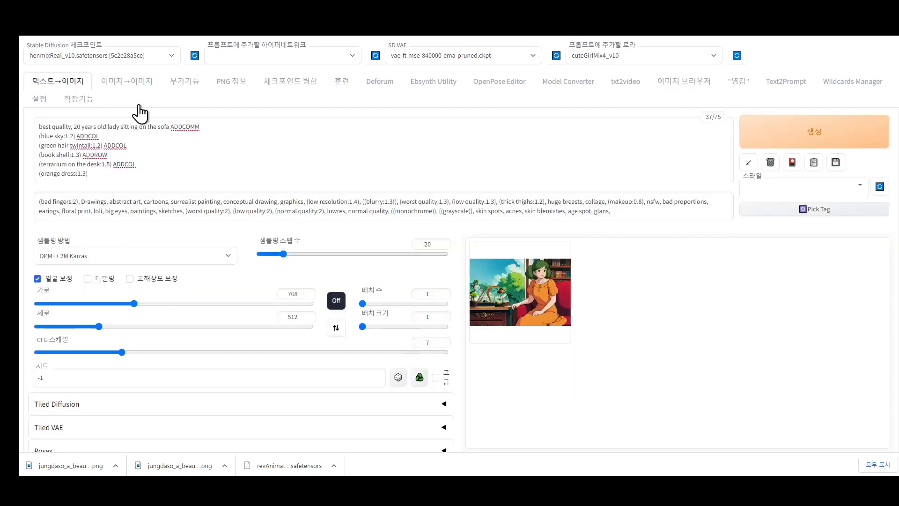
Look at the anime sofa image once more, close its preview and generate a new image with the current region prompts
{"action": "left_click", "coordinate": [513, 284]}
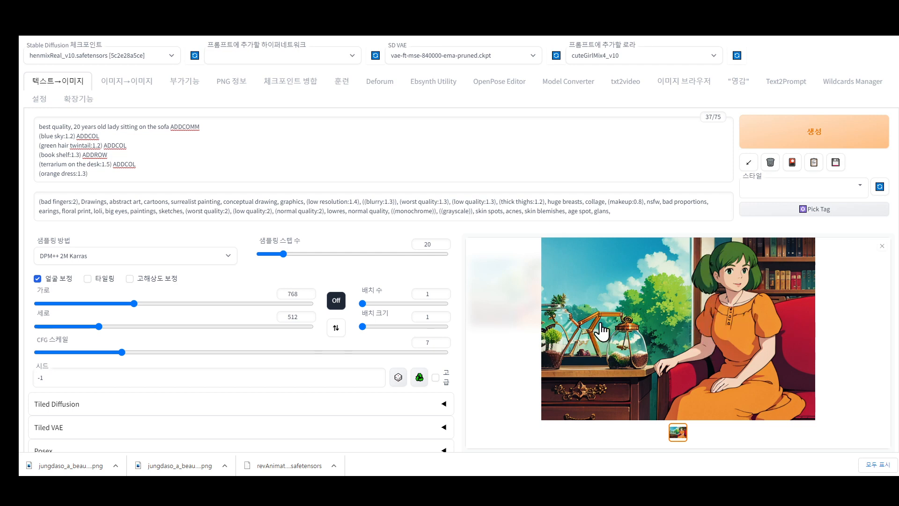
{"action": "left_click", "coordinate": [882, 246]}
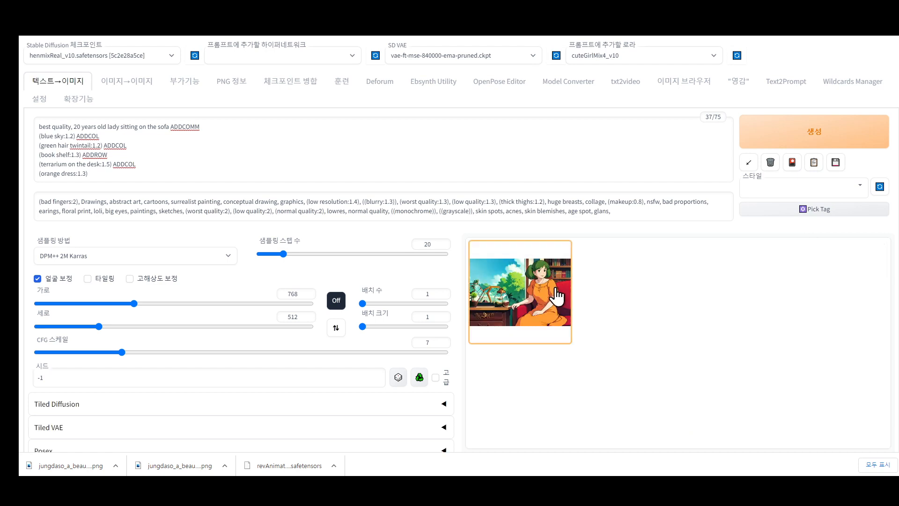
{"action": "left_click", "coordinate": [820, 132]}
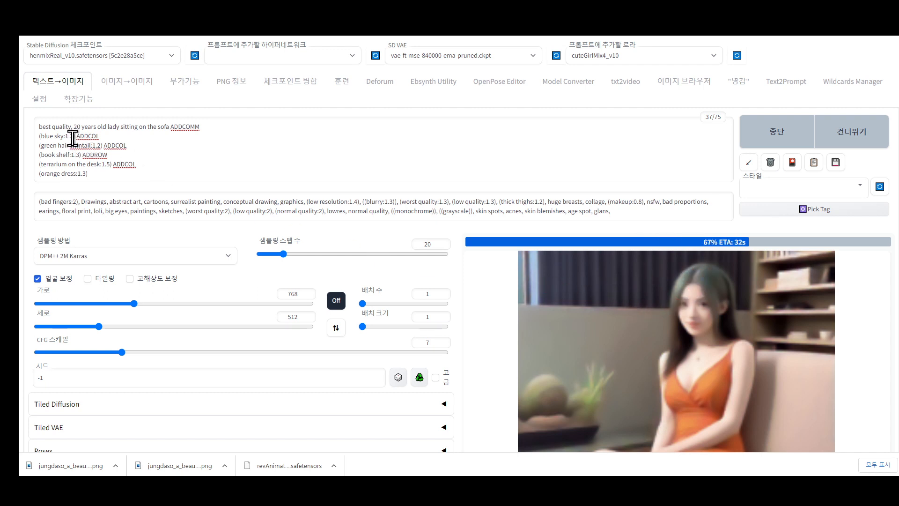
Raise the blue sky prompt's weight to 1.4 and the green hair twintail prompt's weight to 1.5
{"action": "left_click", "coordinate": [87, 149]}
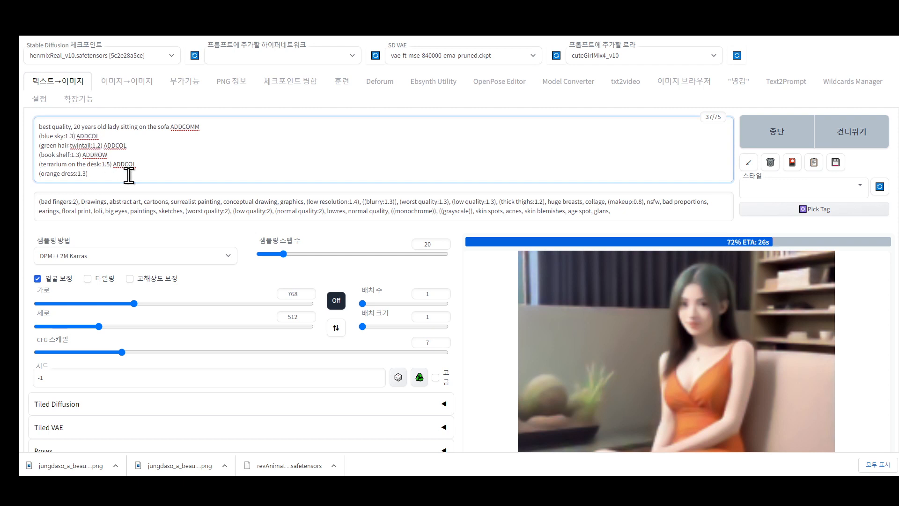
{"action": "type", "text": "4"}
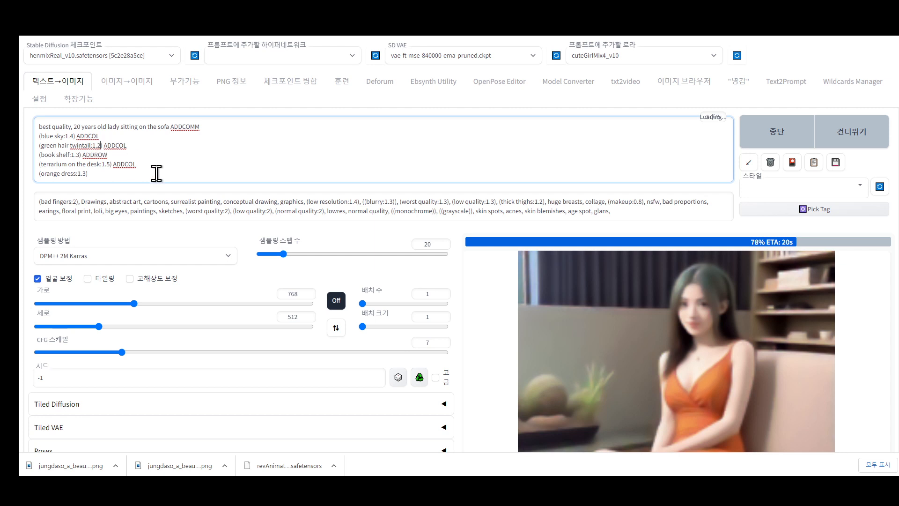
{"action": "key", "text": "BackSpace"}
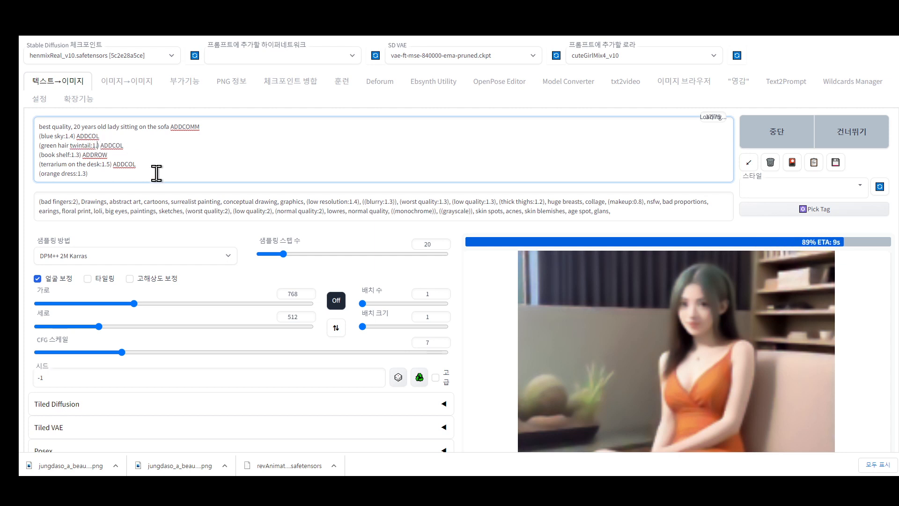
{"action": "type", "text": "5"}
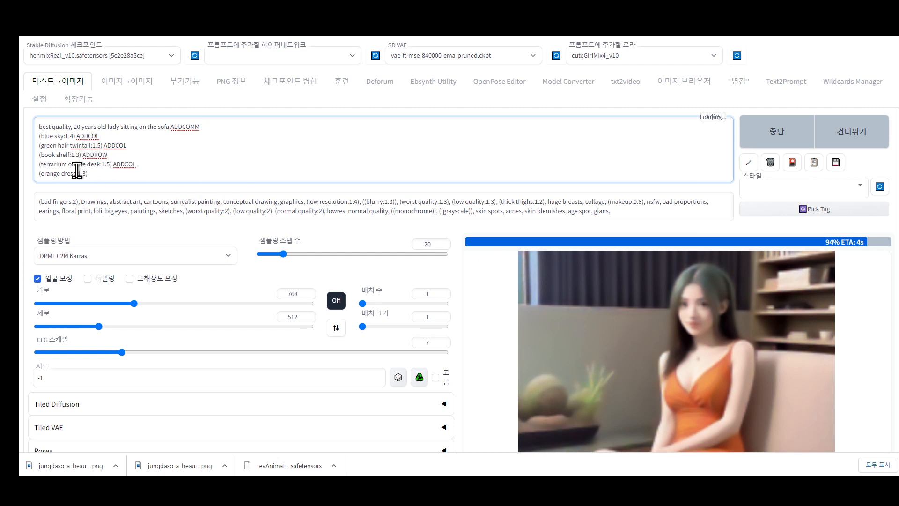
Inspect the finished realistic image at full size, close the viewer and generate another image with the updated weights
{"action": "left_click", "coordinate": [484, 302]}
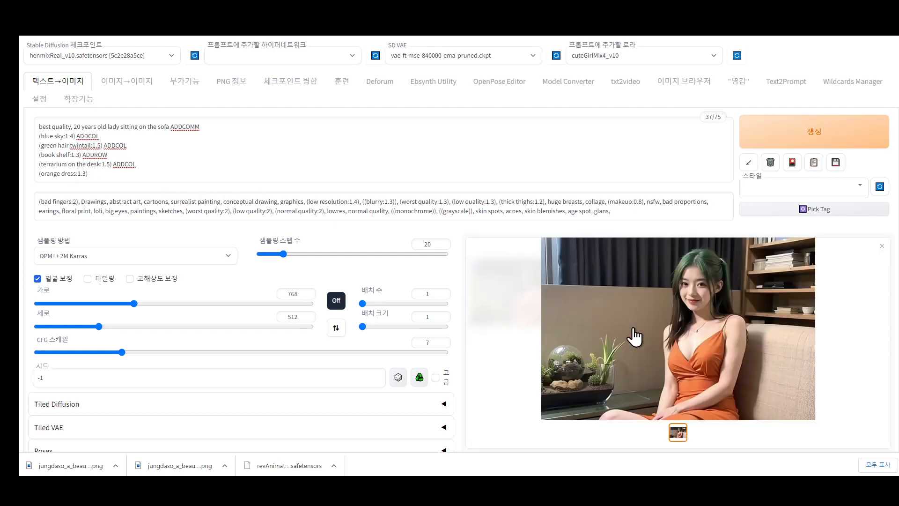
{"action": "left_click", "coordinate": [671, 342]}
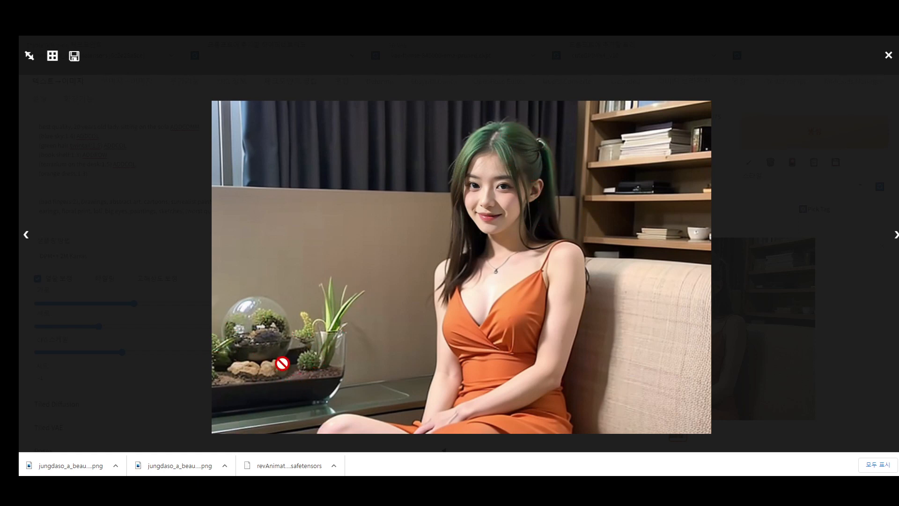
{"action": "left_click", "coordinate": [888, 55]}
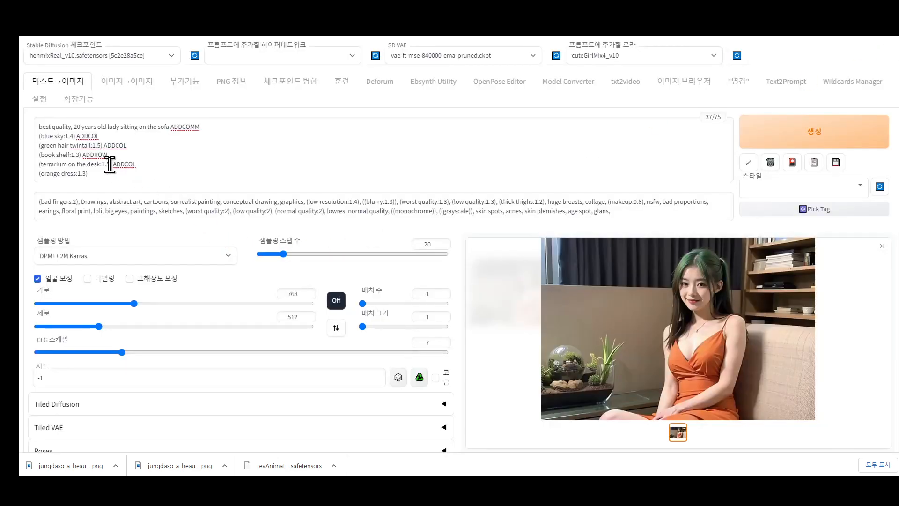
{"action": "left_click", "coordinate": [72, 138]}
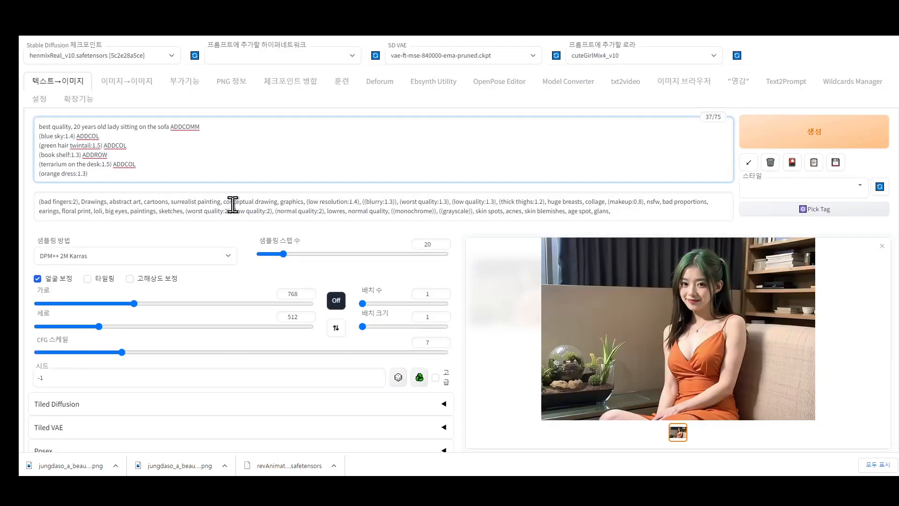
{"action": "left_click", "coordinate": [813, 138]}
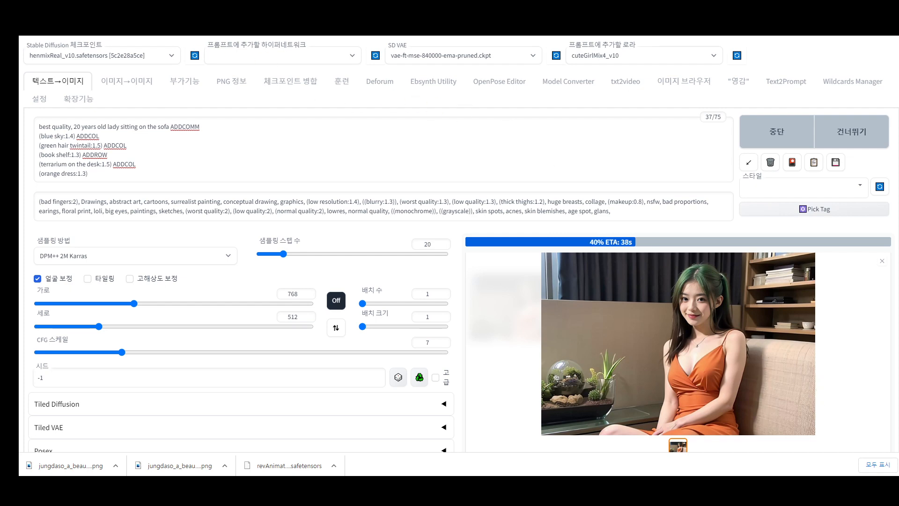
Switch to the Civitai page of ReV Animated v1.1 and read its model overview, recommended resolutions and VAE list
{"action": "left_click", "coordinate": [105, 36]}
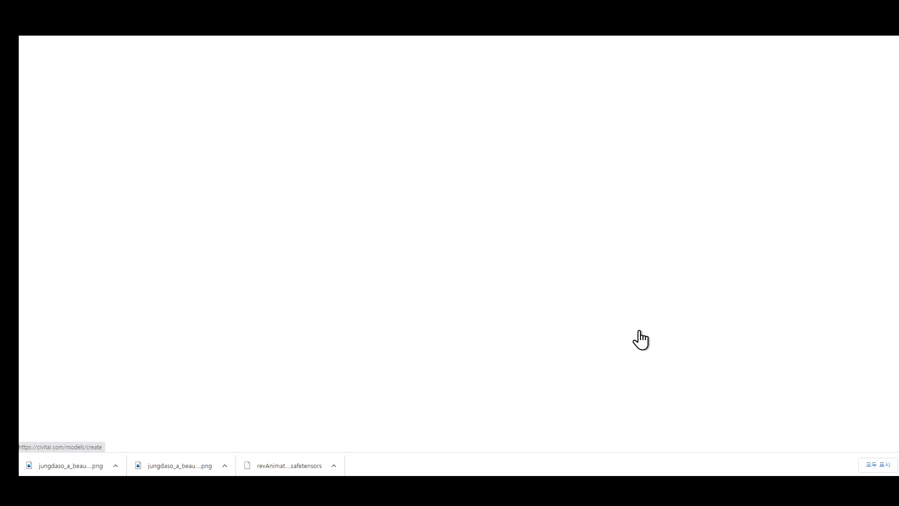
{"action": "scroll", "coordinate": [566, 369], "scroll_direction": "down", "scroll_amount": 4}
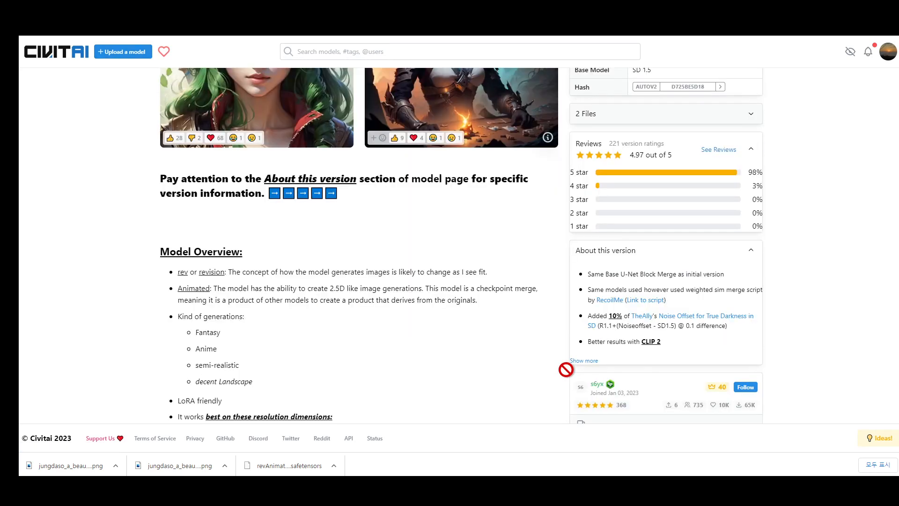
{"action": "scroll", "coordinate": [566, 369], "scroll_direction": "up", "scroll_amount": 4}
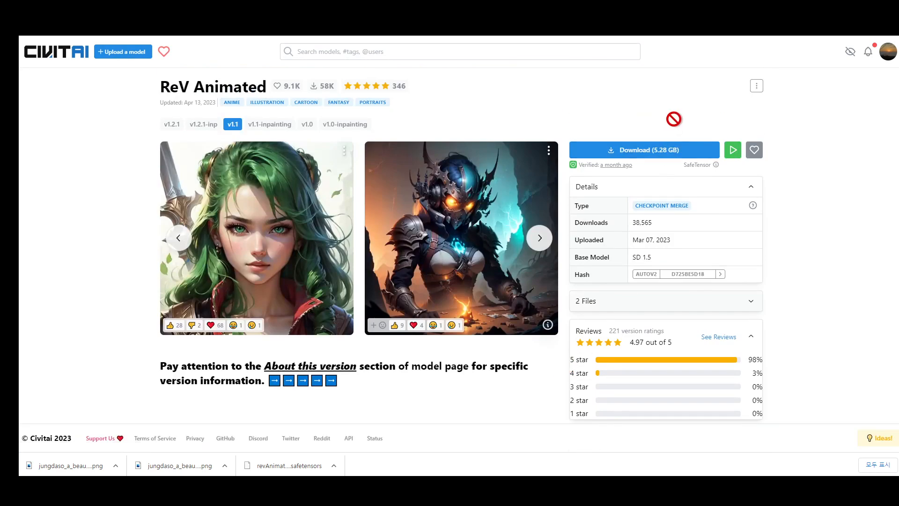
{"action": "scroll", "coordinate": [429, 400], "scroll_direction": "down", "scroll_amount": 4}
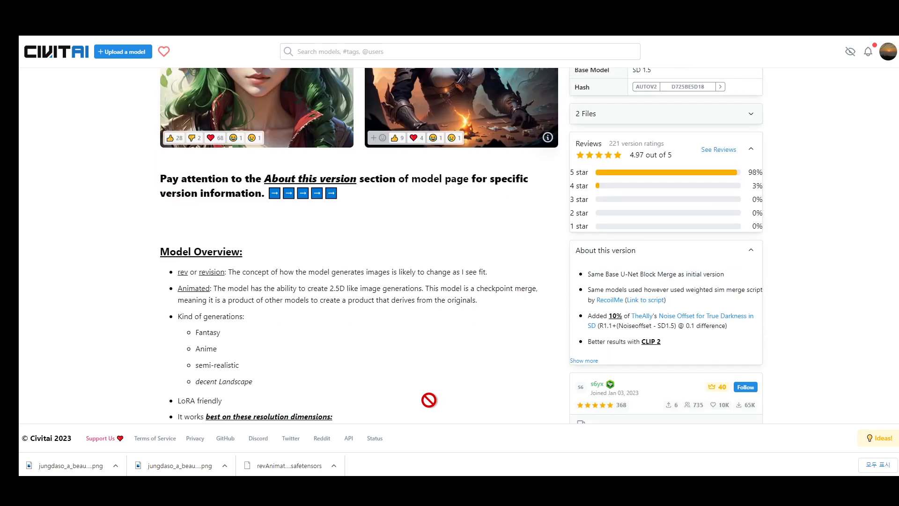
{"action": "scroll", "coordinate": [429, 400], "scroll_direction": "down", "scroll_amount": 5}
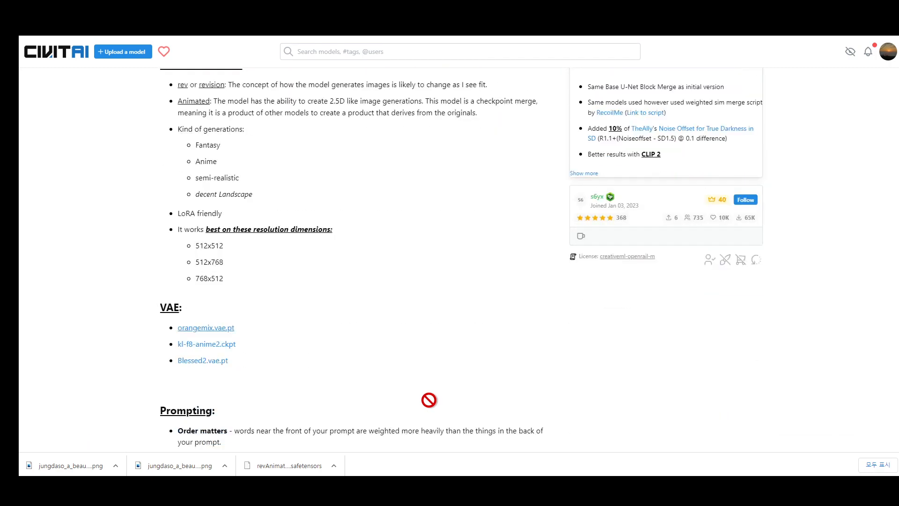
{"action": "scroll", "coordinate": [429, 400], "scroll_direction": "up", "scroll_amount": 4}
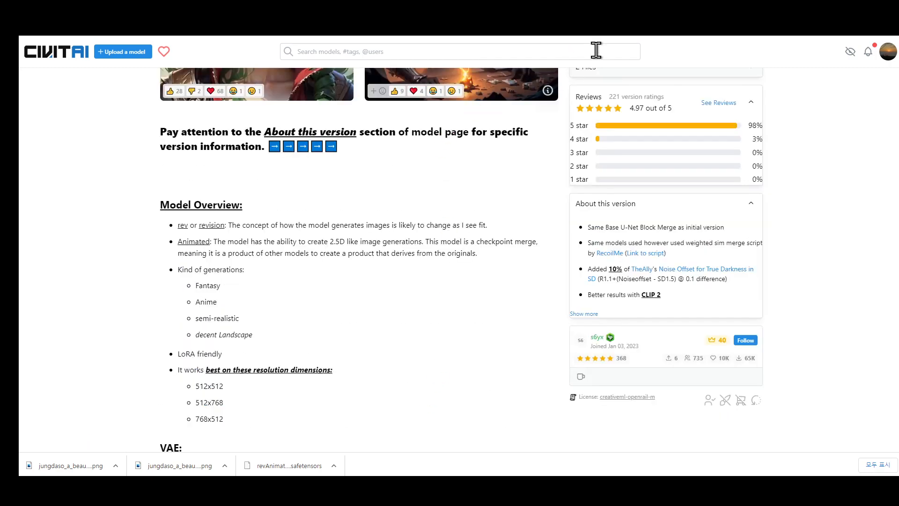
Translate the ReV Animated page into Korean and look over the model overview and version information
{"action": "left_click", "coordinate": [687, 19]}
{"action": "left_click", "coordinate": [630, 30]}
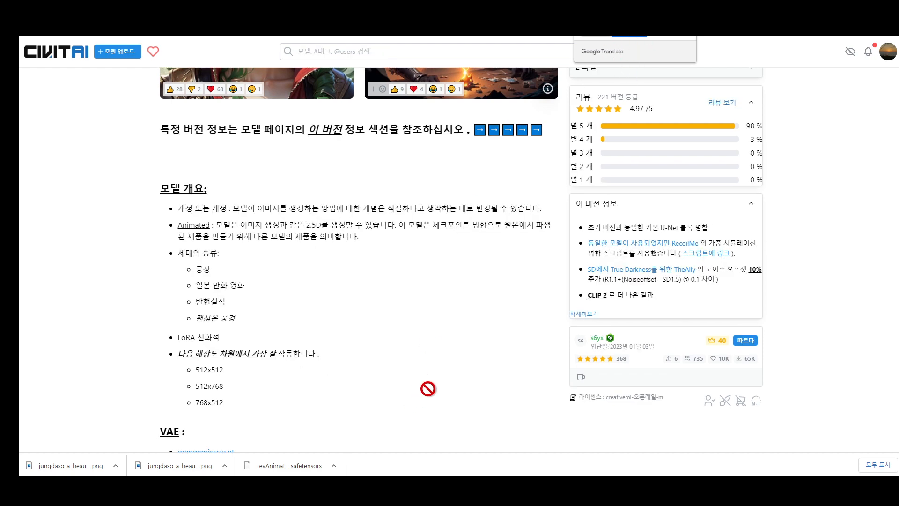
{"action": "scroll", "coordinate": [429, 387], "scroll_direction": "up", "scroll_amount": 2}
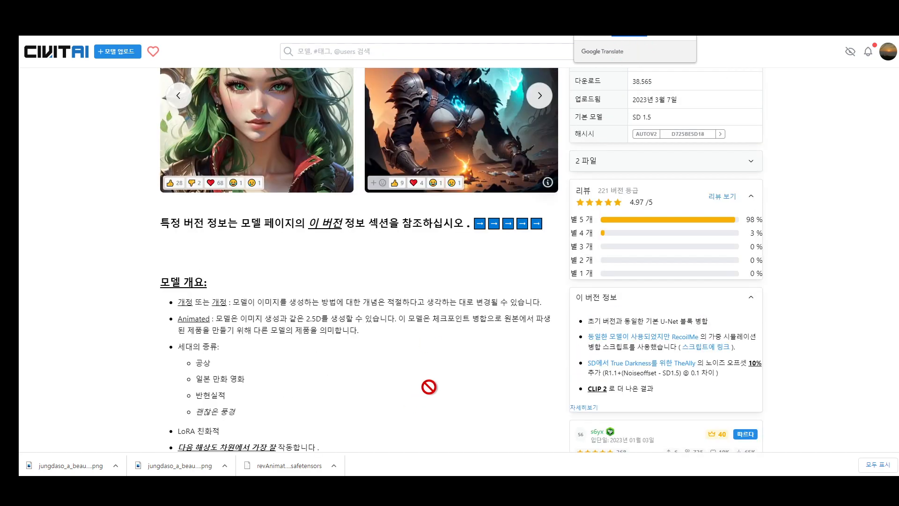
Read the translated ReV Animated page's resolution, VAE, prompting and negative embedding sections
{"action": "left_click", "coordinate": [496, 360]}
{"action": "scroll", "coordinate": [497, 361], "scroll_direction": "down", "scroll_amount": 4}
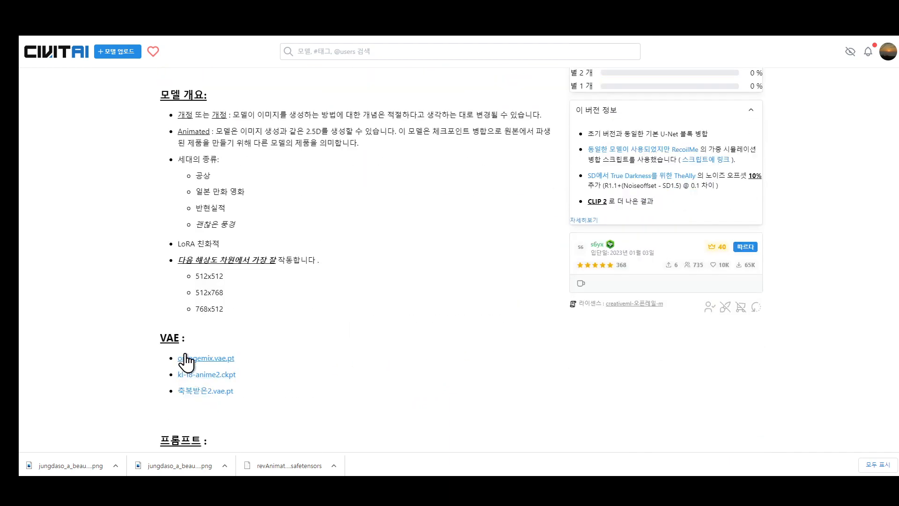
{"action": "scroll", "coordinate": [302, 397], "scroll_direction": "down", "scroll_amount": 3}
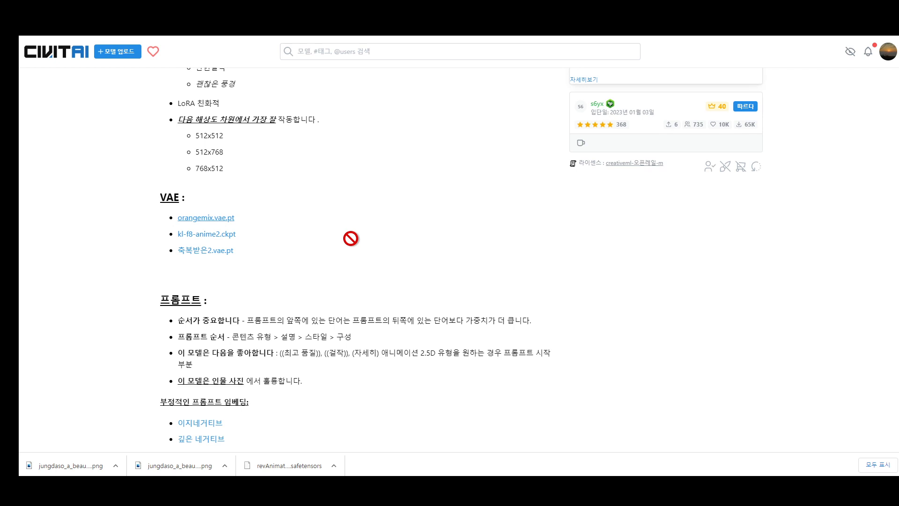
{"action": "scroll", "coordinate": [375, 291], "scroll_direction": "down", "scroll_amount": 2}
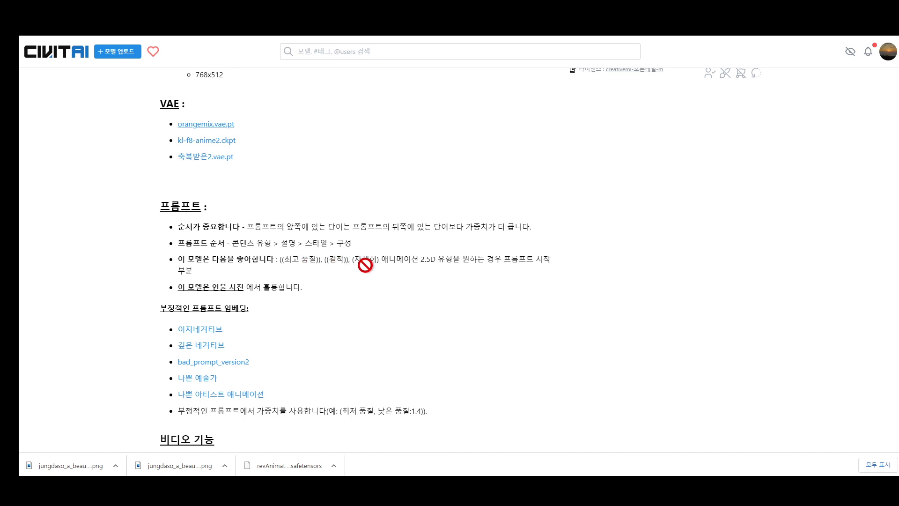
Restore the ReV Animated page to English and reread its version notes, model overview, VAE list and prompting advice
{"action": "left_click", "coordinate": [687, 23]}
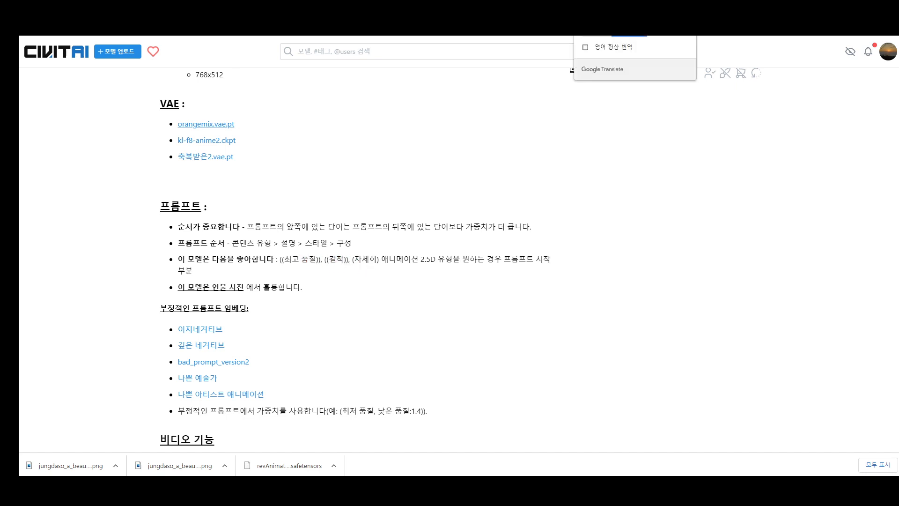
{"action": "left_click", "coordinate": [597, 33]}
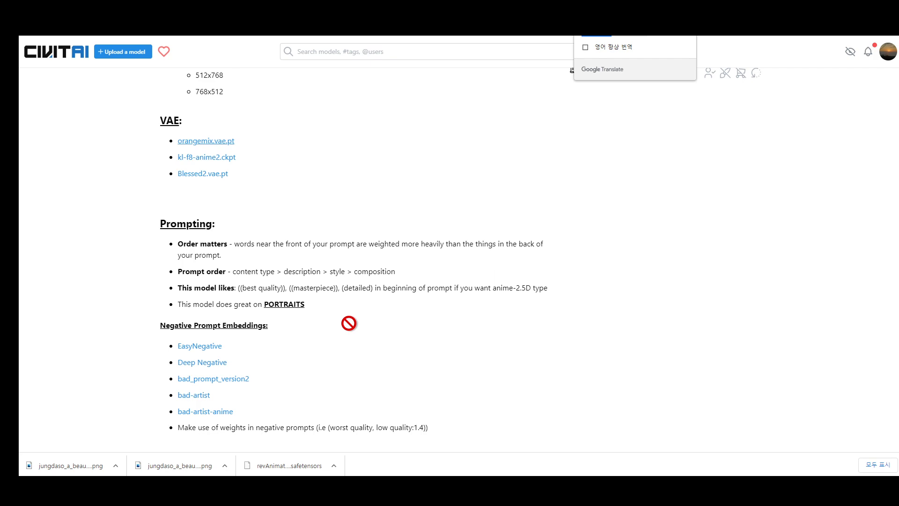
{"action": "scroll", "coordinate": [356, 324], "scroll_direction": "up", "scroll_amount": 5}
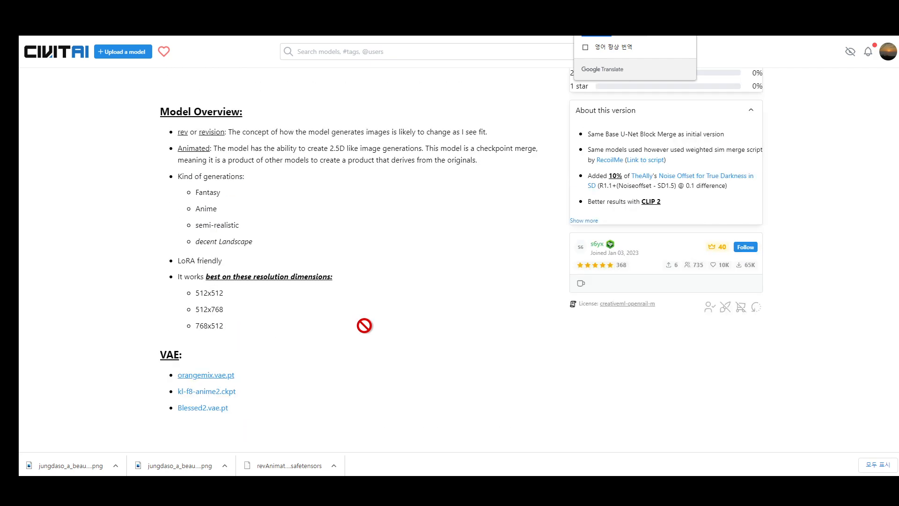
{"action": "scroll", "coordinate": [365, 325], "scroll_direction": "up", "scroll_amount": 7}
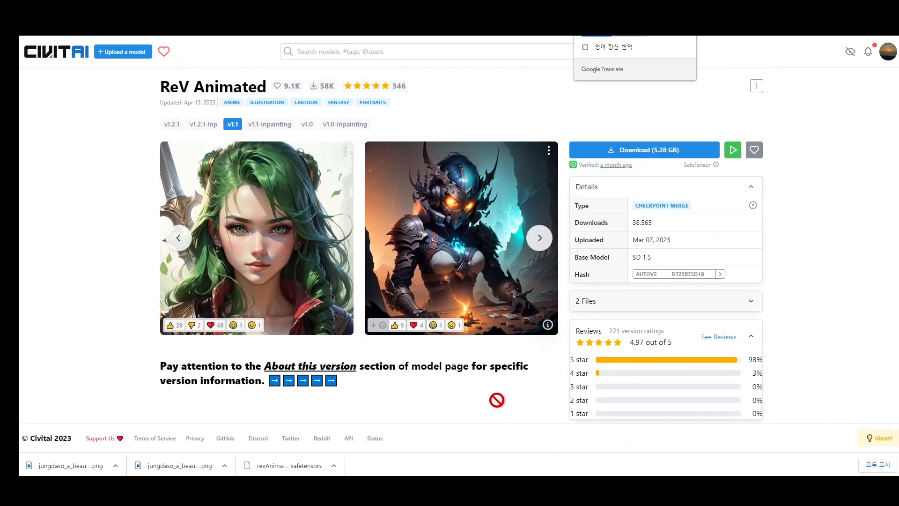
{"action": "scroll", "coordinate": [497, 399], "scroll_direction": "down", "scroll_amount": 8}
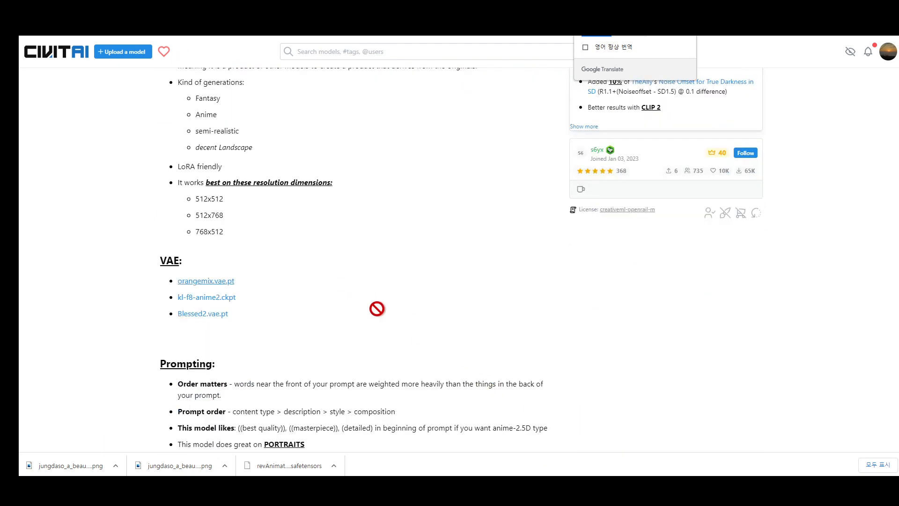
{"action": "scroll", "coordinate": [377, 308], "scroll_direction": "down", "scroll_amount": 2}
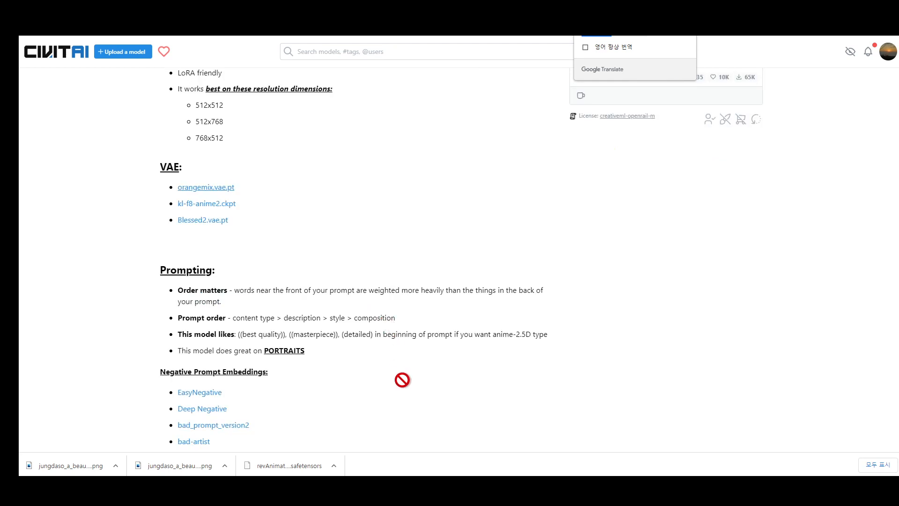
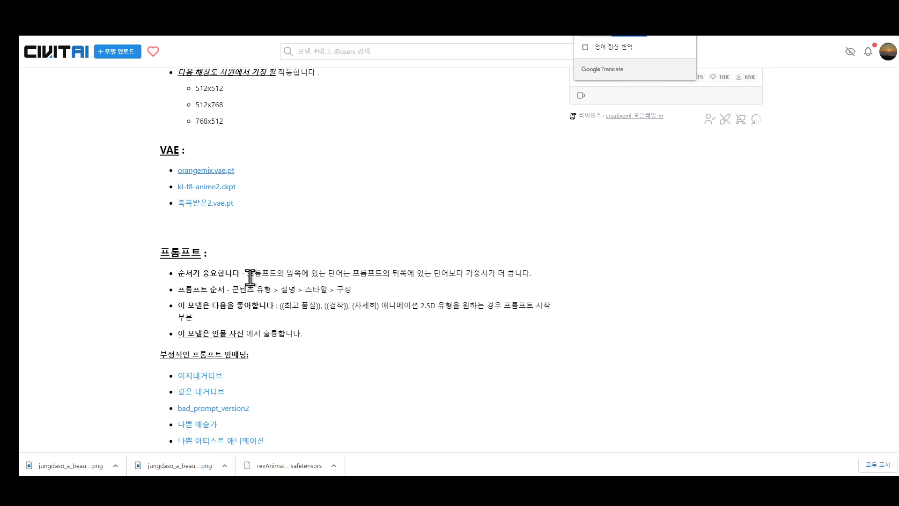
Examine the prompting section in Korean, highlighting the word-order weighting sentence and the content type item, and review the negative prompt embeddings
{"action": "left_click_drag", "start_coordinate": [247, 272], "coordinate": [528, 274]}
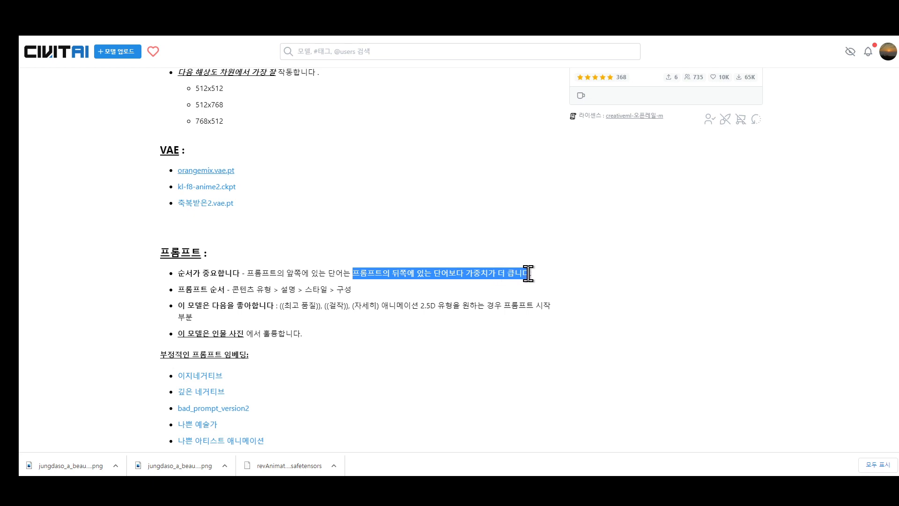
{"action": "left_click", "coordinate": [554, 279]}
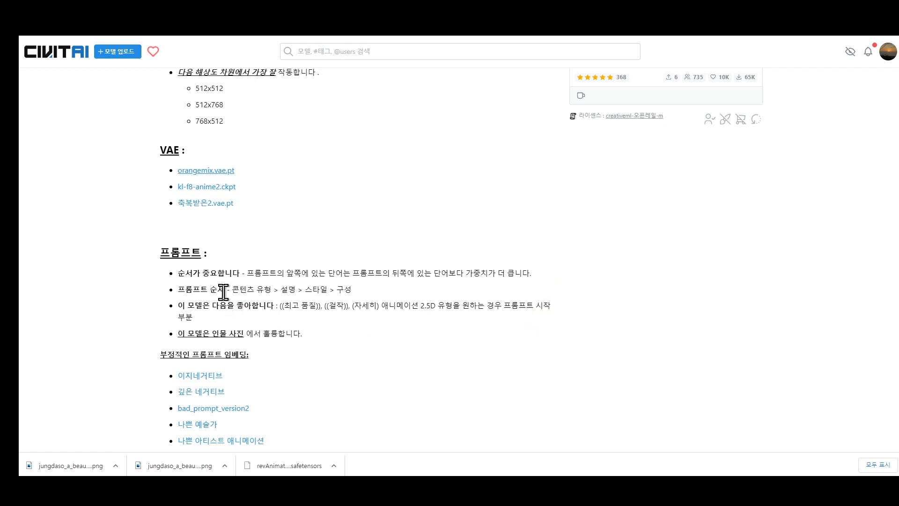
{"action": "left_click_drag", "start_coordinate": [232, 291], "coordinate": [272, 289]}
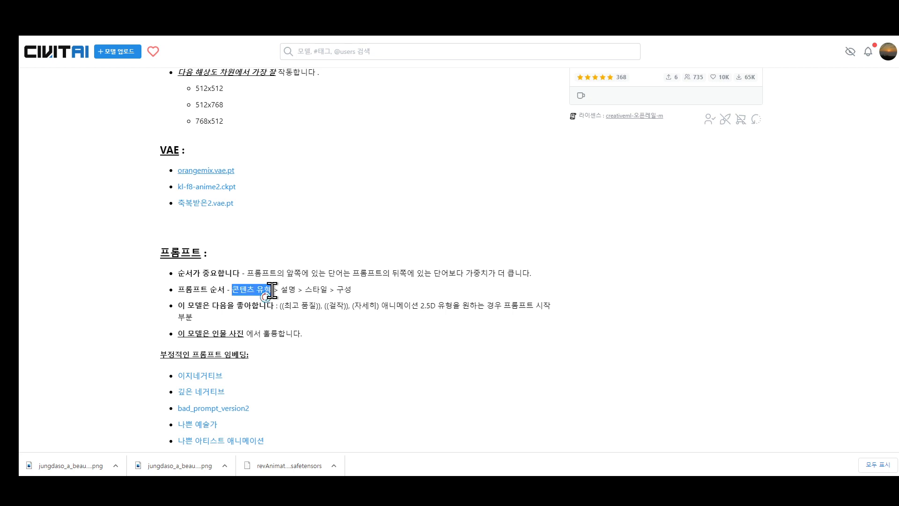
{"action": "left_click_drag", "start_coordinate": [271, 289], "coordinate": [369, 399]}
{"action": "left_click_drag", "start_coordinate": [370, 400], "coordinate": [272, 284]}
{"action": "left_click_drag", "start_coordinate": [272, 284], "coordinate": [340, 281]}
{"action": "scroll", "coordinate": [358, 297], "scroll_direction": "down", "scroll_amount": 3}
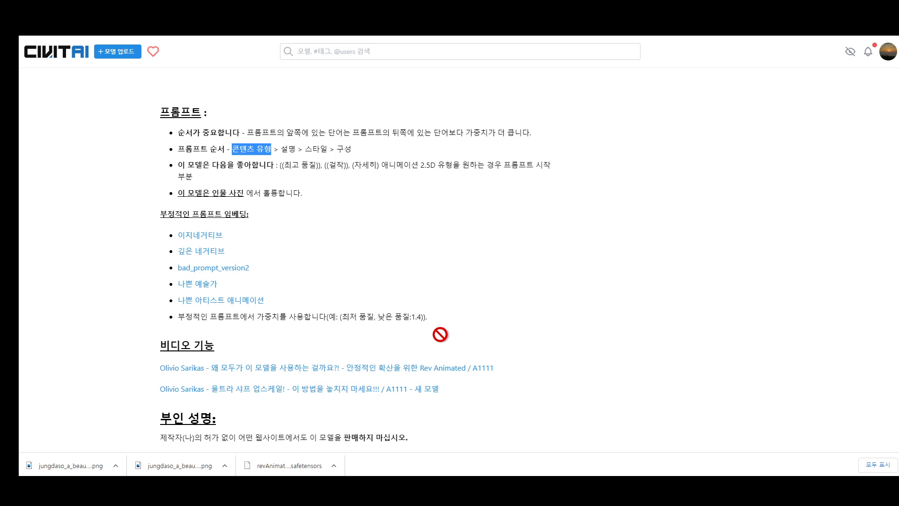
{"action": "scroll", "coordinate": [402, 342], "scroll_direction": "up", "scroll_amount": 10}
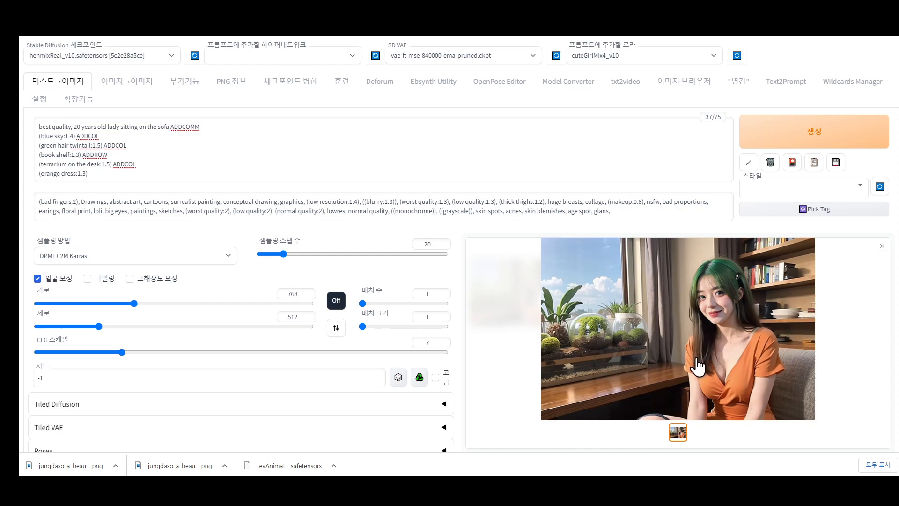
Review the finished image's generation data and the Regional Prompter settings in the Stable Diffusion web UI
{"action": "scroll", "coordinate": [698, 365], "scroll_direction": "down", "scroll_amount": 8}
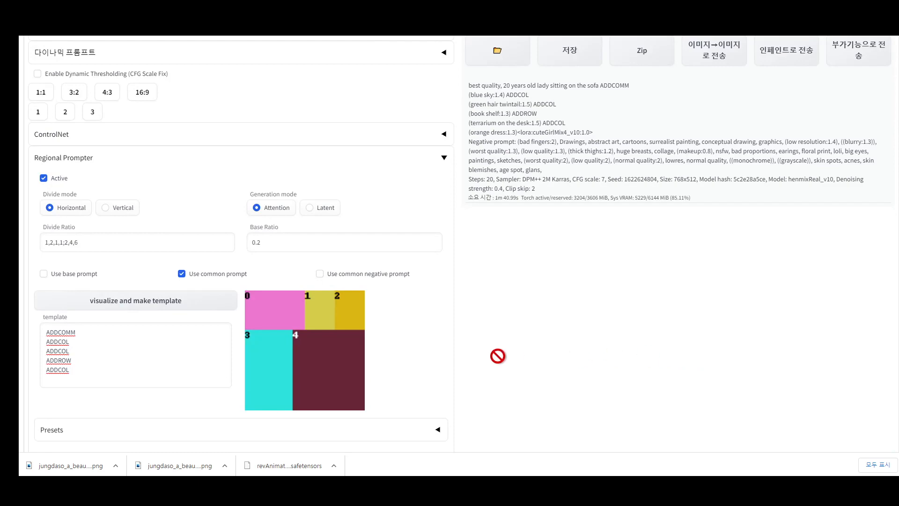
{"action": "scroll", "coordinate": [514, 365], "scroll_direction": "up", "scroll_amount": 4}
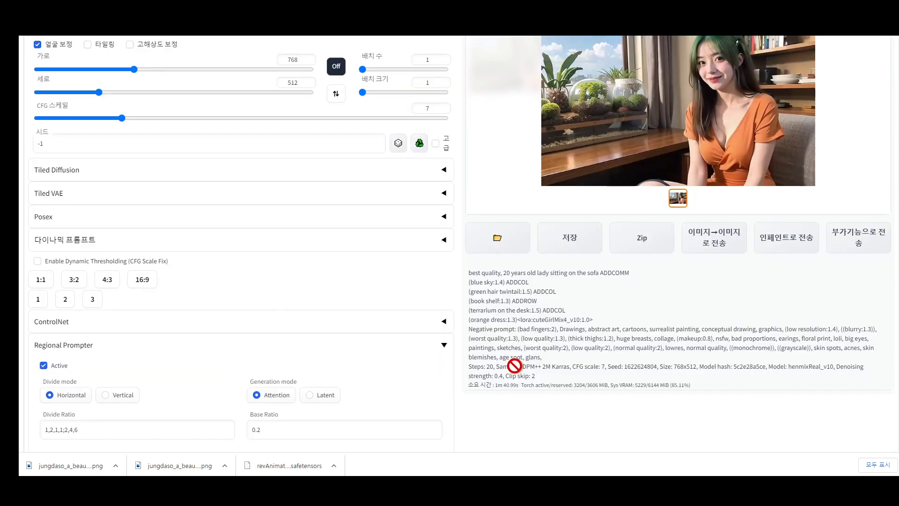
{"action": "scroll", "coordinate": [515, 366], "scroll_direction": "up", "scroll_amount": 5}
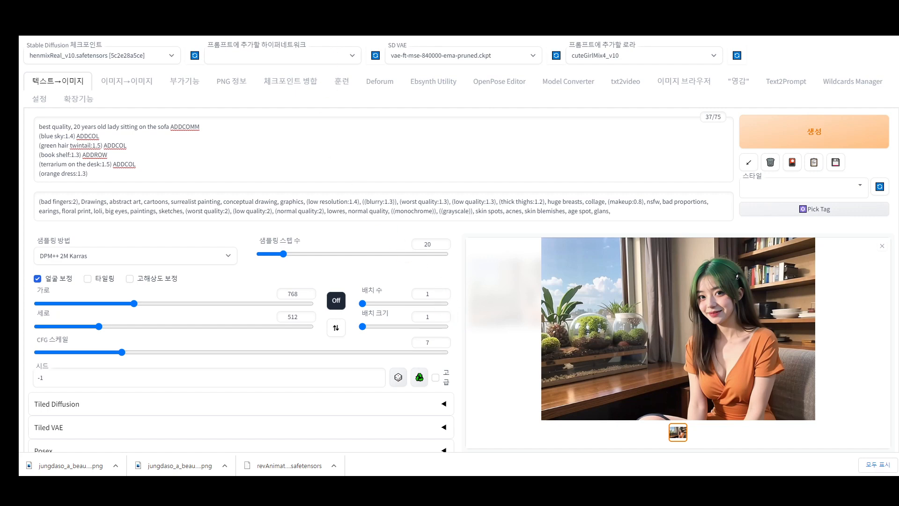
Check the README's 2D region diagram and open Civitai's main model listing
{"action": "key", "text": "ctrl+Tab"}
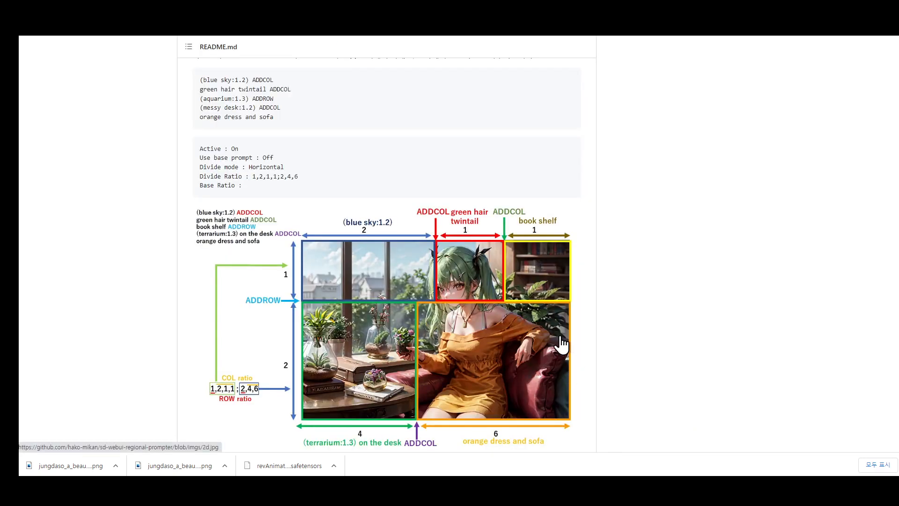
{"action": "key", "text": "ctrl+Tab"}
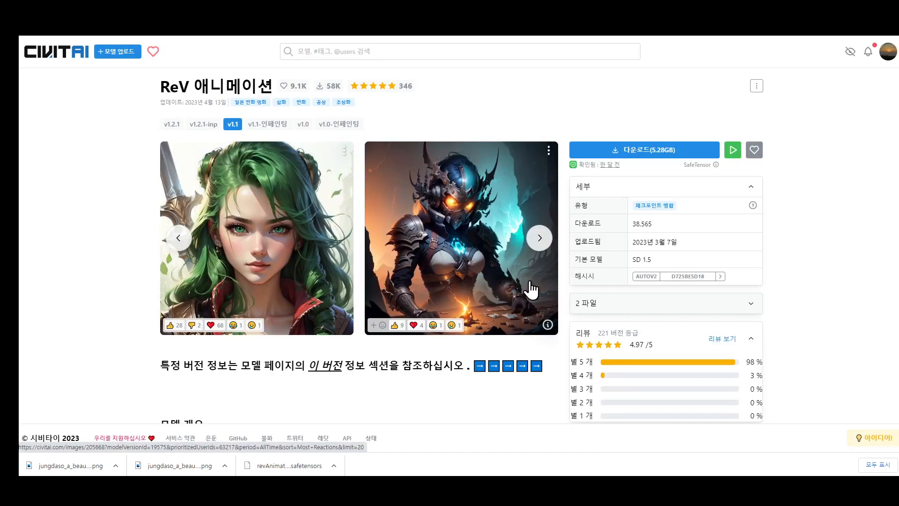
{"action": "left_click", "coordinate": [66, 54]}
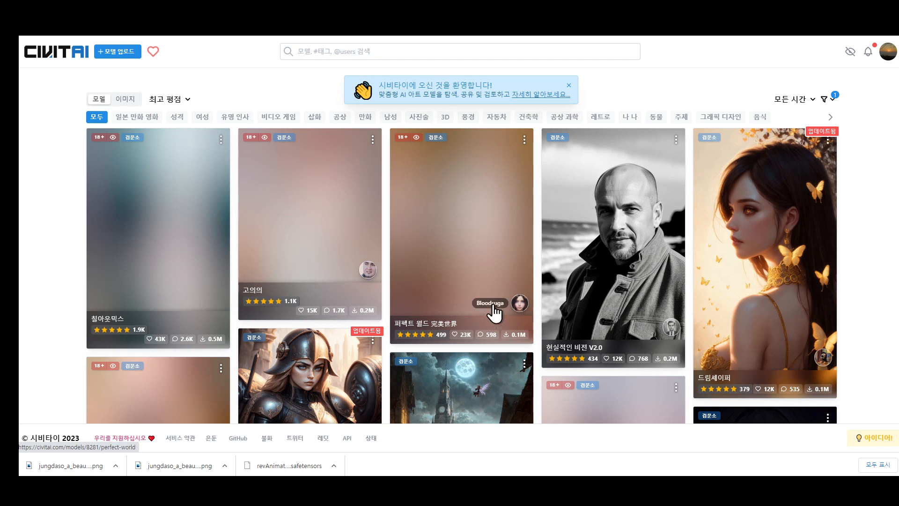
Return to the Stable Diffusion web UI and regenerate the region preview and template for divide ratio 1,2,1,1;2,4,6
{"action": "key", "text": "ctrl+Tab"}
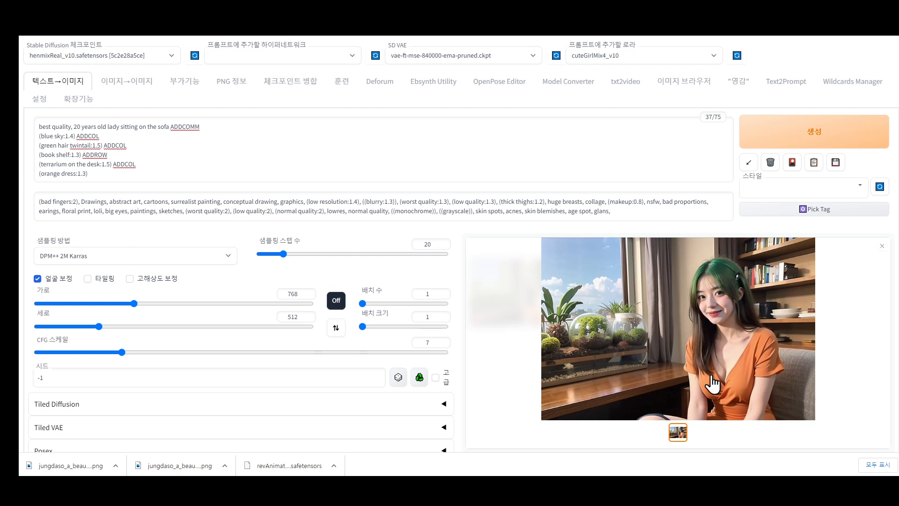
{"action": "scroll", "coordinate": [746, 391], "scroll_direction": "down", "scroll_amount": 2}
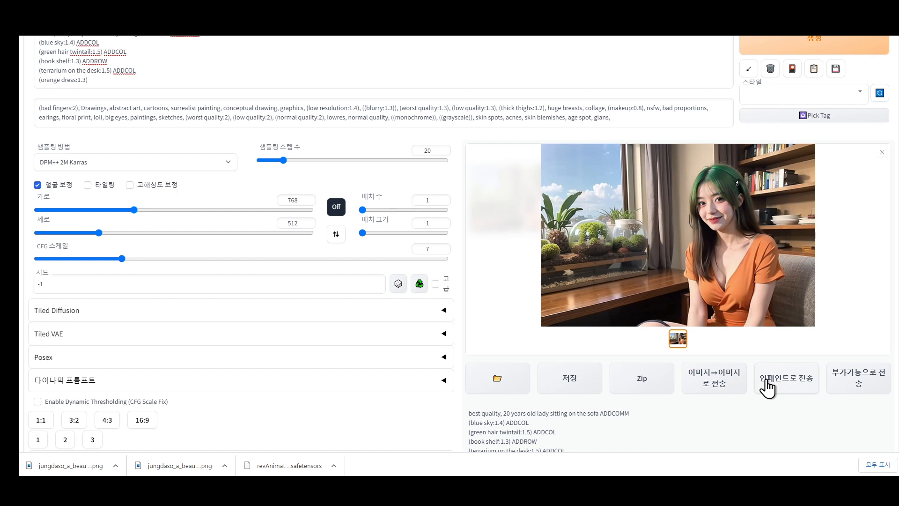
{"action": "scroll", "coordinate": [469, 421], "scroll_direction": "down", "scroll_amount": 10}
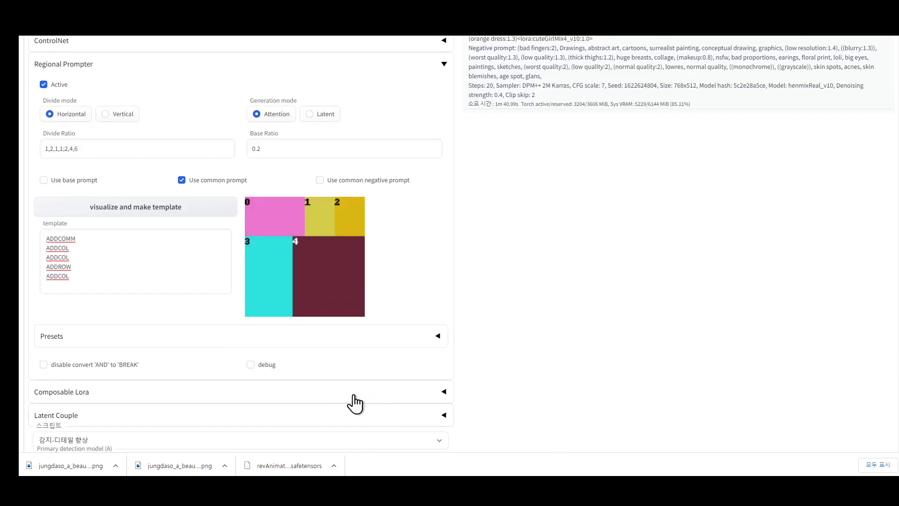
{"action": "left_click", "coordinate": [136, 213]}
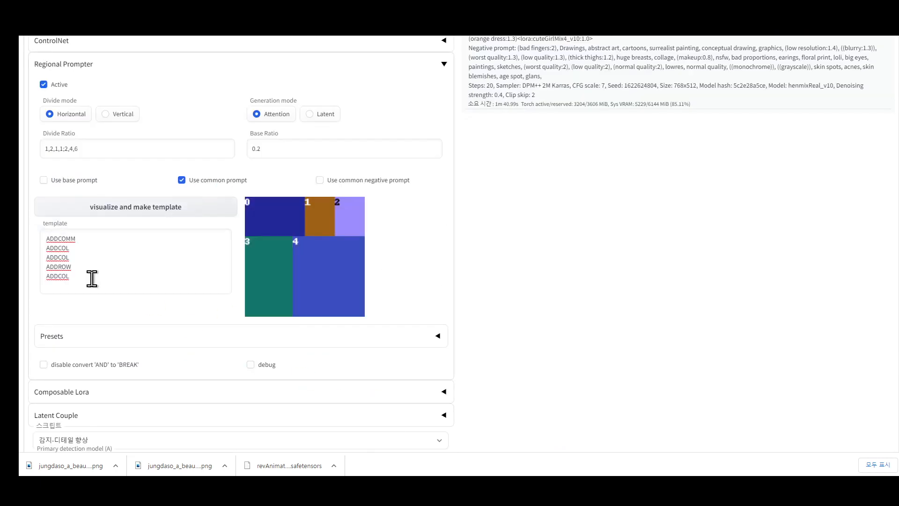
{"action": "scroll", "coordinate": [209, 281], "scroll_direction": "up", "scroll_amount": 4}
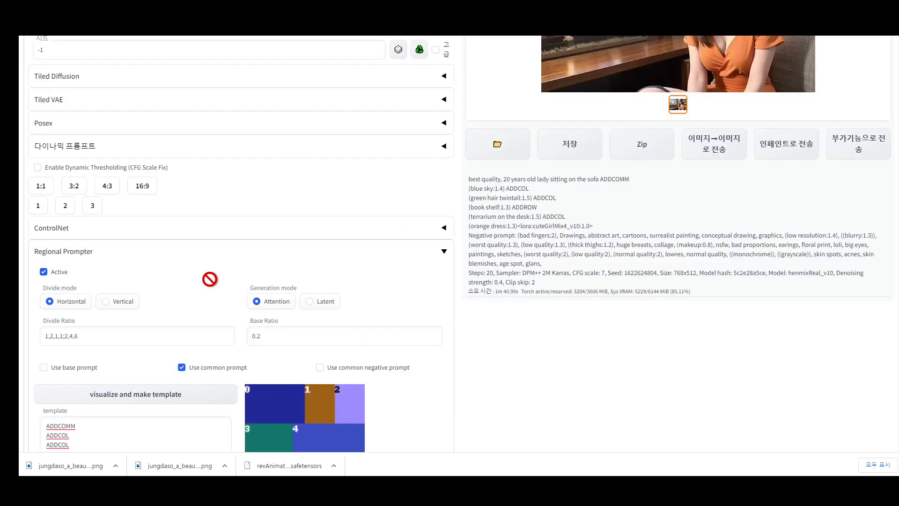
{"action": "scroll", "coordinate": [210, 277], "scroll_direction": "up", "scroll_amount": 7}
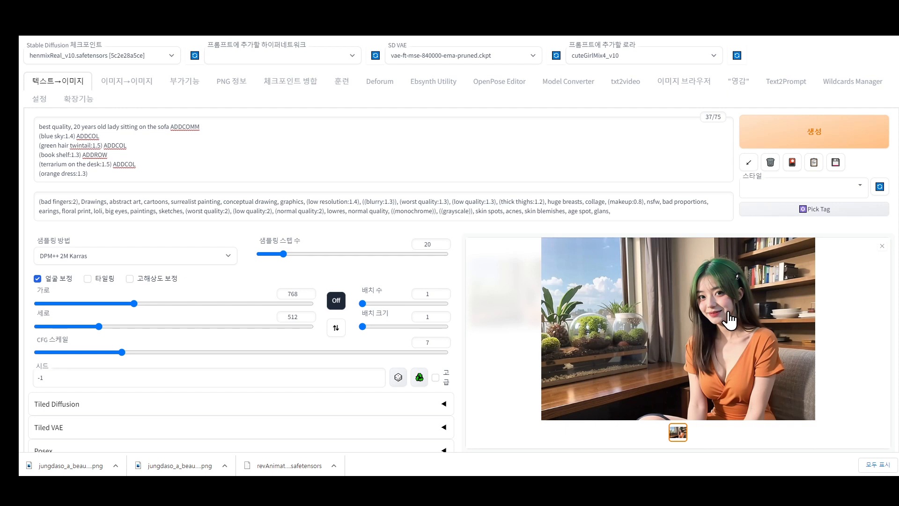
Close the result preview, load the newest text-to-image outputs in the image browser and compare the two latest henmixReal images and their prompts
{"action": "left_click", "coordinate": [883, 246]}
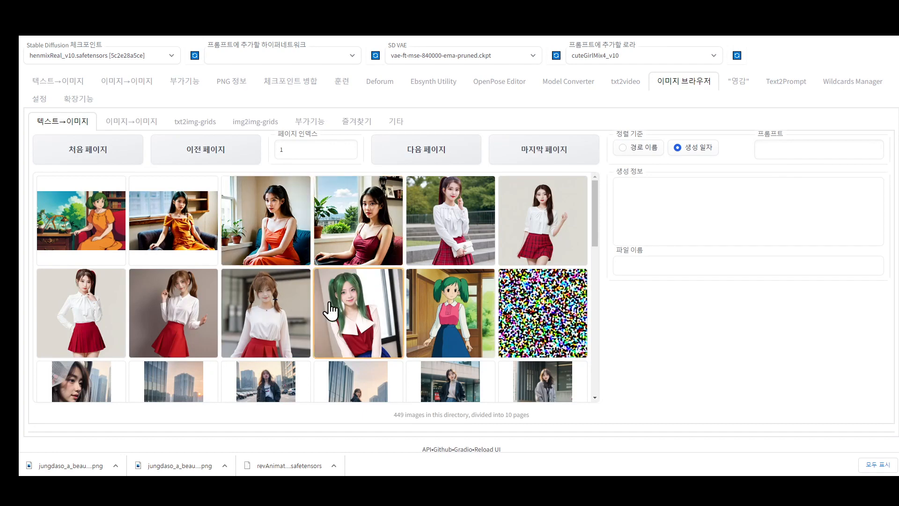
{"action": "left_click", "coordinate": [68, 151]}
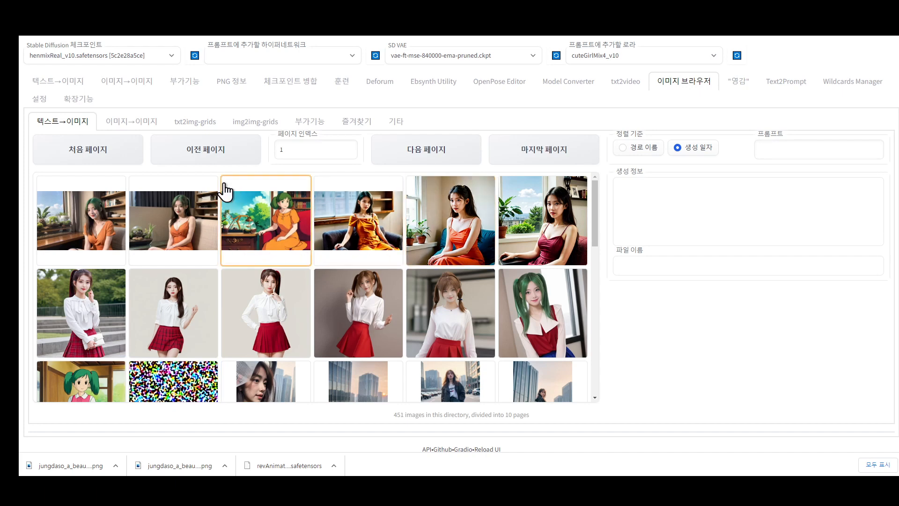
{"action": "left_click_drag", "start_coordinate": [235, 246], "coordinate": [272, 165]}
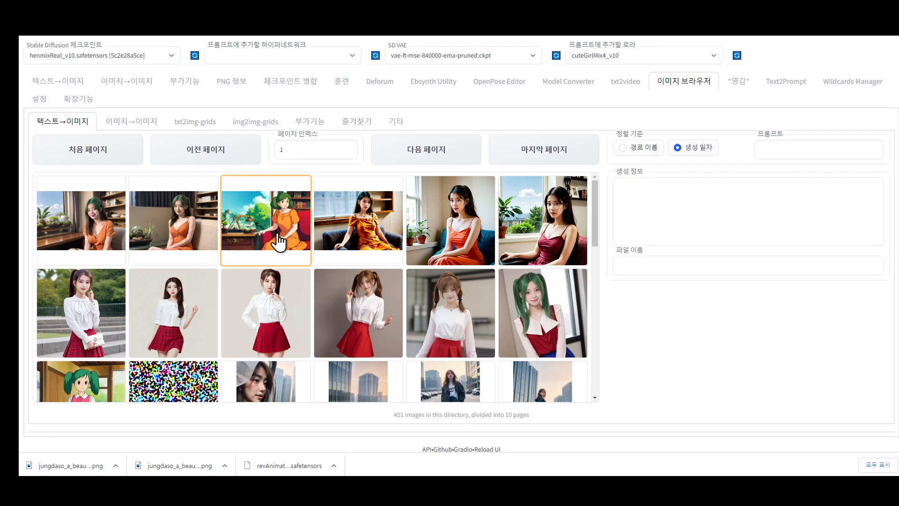
{"action": "left_click", "coordinate": [170, 221]}
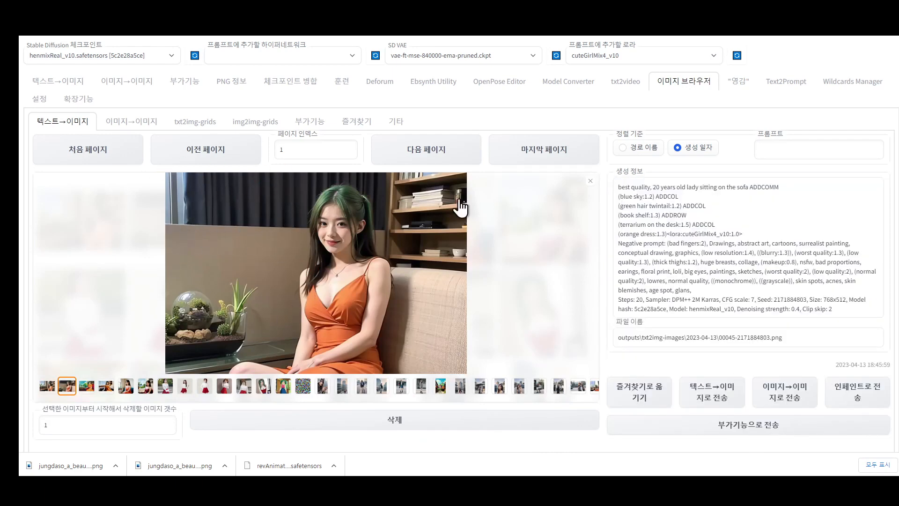
{"action": "left_click", "coordinate": [47, 386]}
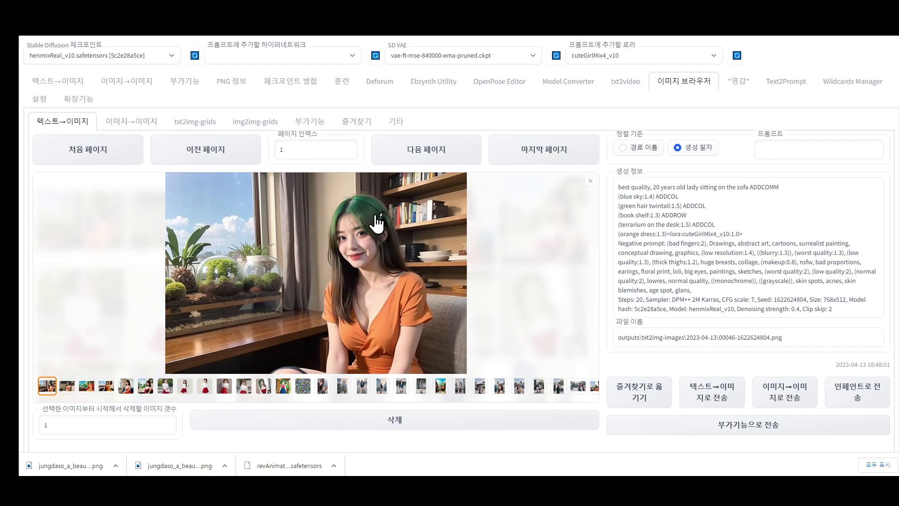
{"action": "left_click", "coordinate": [592, 189]}
{"action": "left_click", "coordinate": [345, 271]}
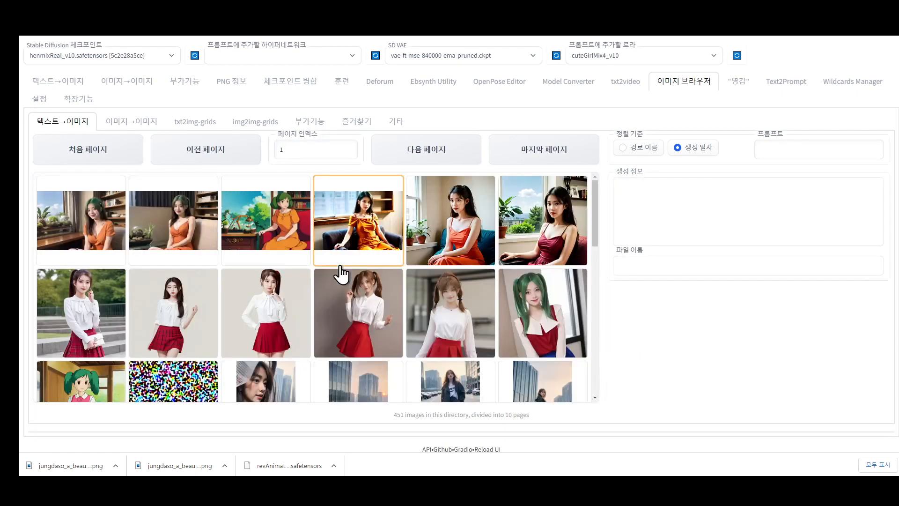
Switch to Civitai, open the model filter options and show the page in its original English
{"action": "key", "text": "ctrl+Tab"}
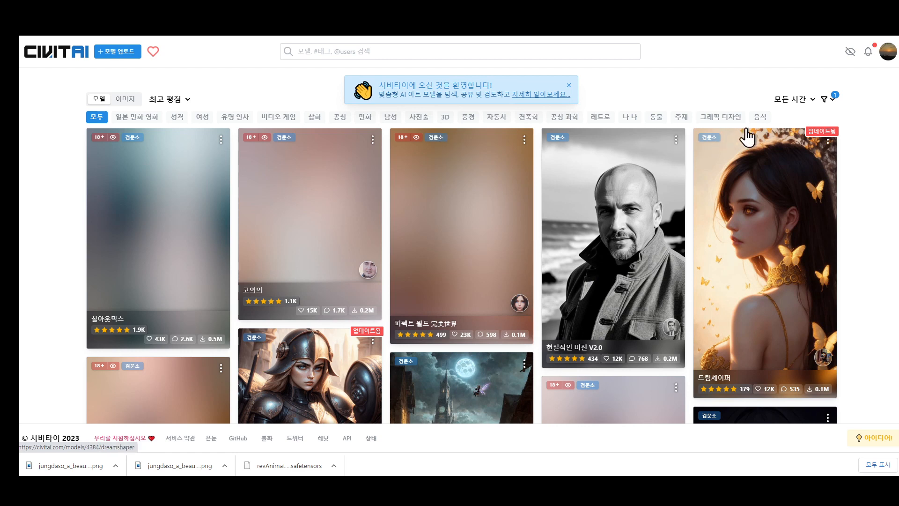
{"action": "left_click", "coordinate": [835, 95]}
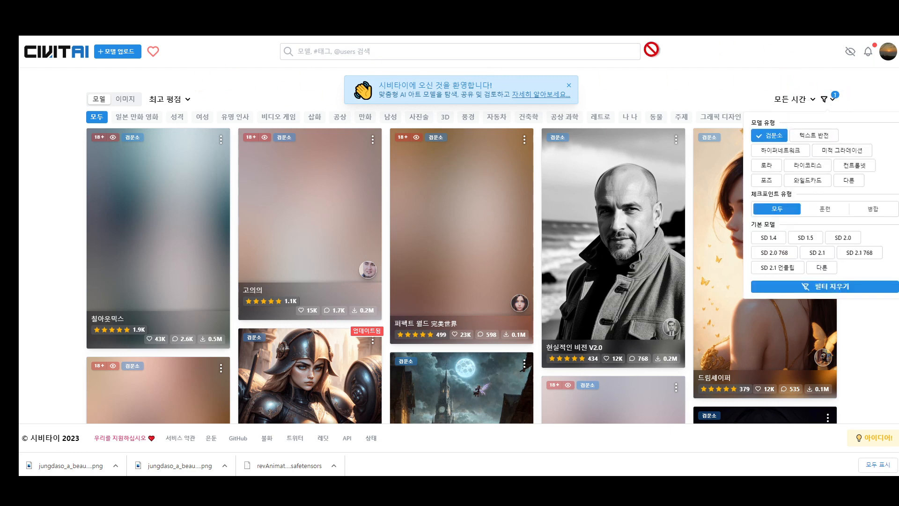
{"action": "left_click", "coordinate": [652, 23]}
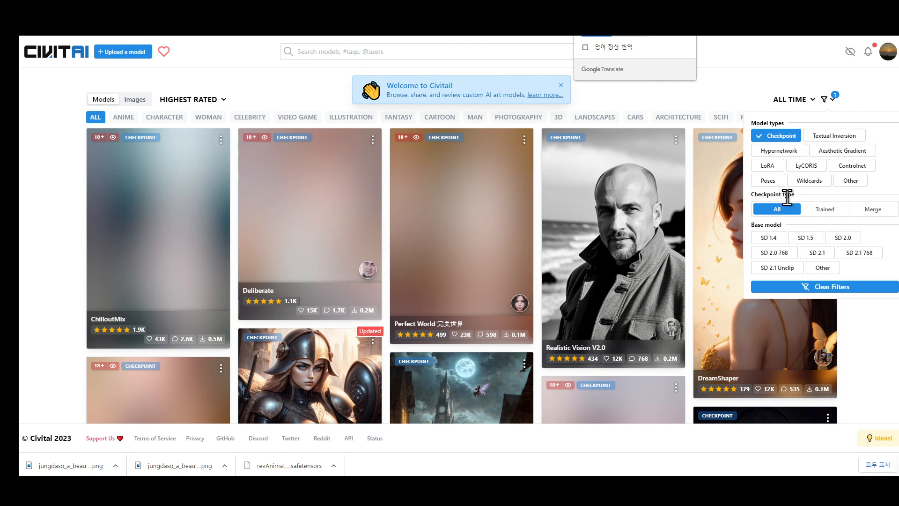
{"action": "left_click", "coordinate": [687, 29]}
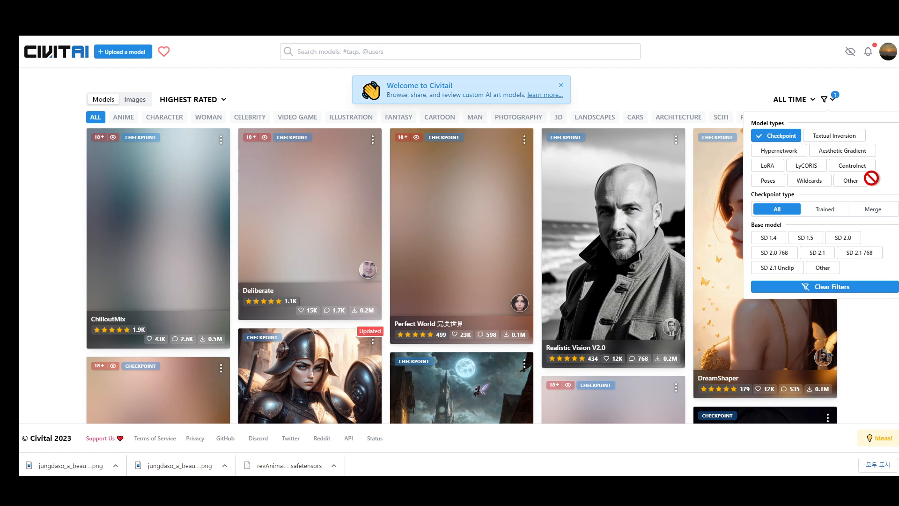
Filter the models to Poses only instead of Checkpoint and download the Character Turnaround OpenPose pack
{"action": "left_click", "coordinate": [766, 182]}
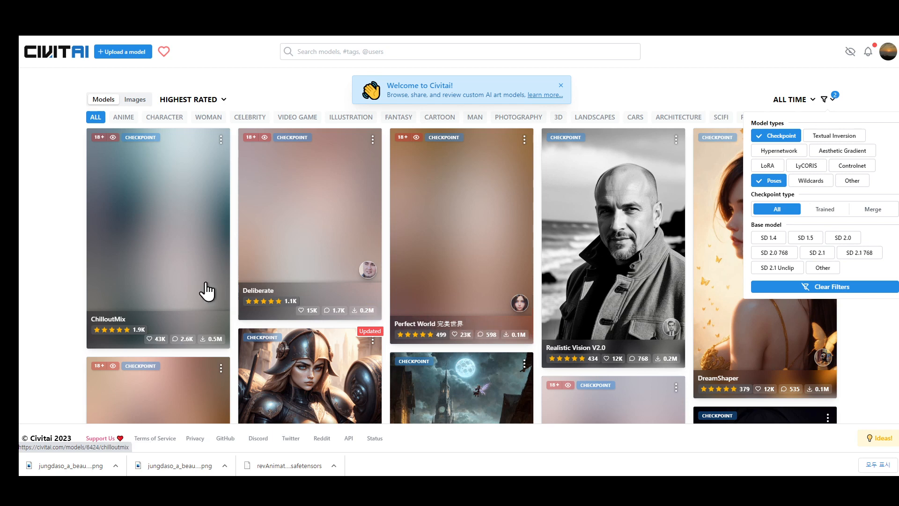
{"action": "left_click", "coordinate": [761, 137]}
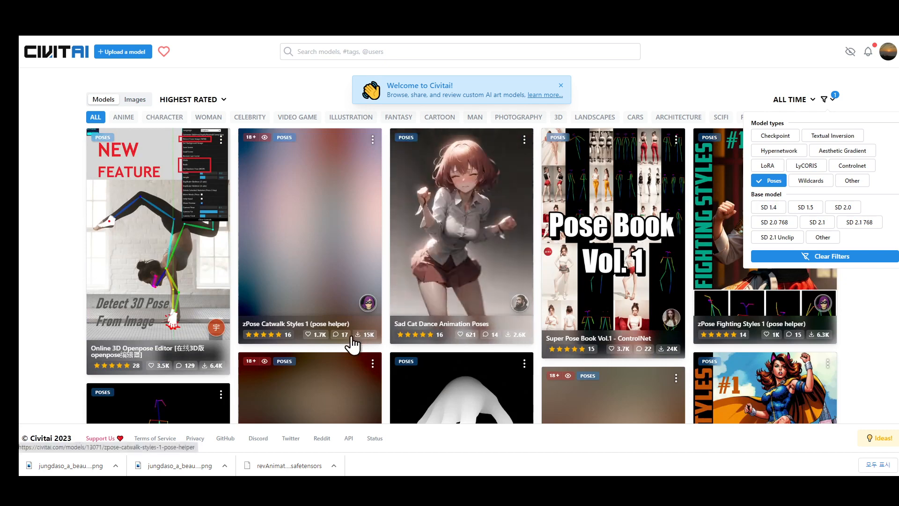
{"action": "scroll", "coordinate": [354, 345], "scroll_direction": "down", "scroll_amount": 10}
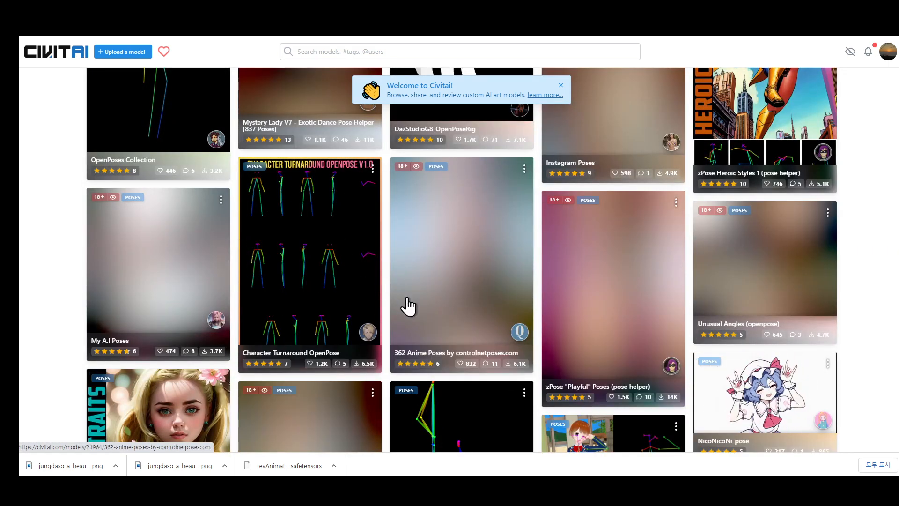
{"action": "left_click", "coordinate": [305, 280]}
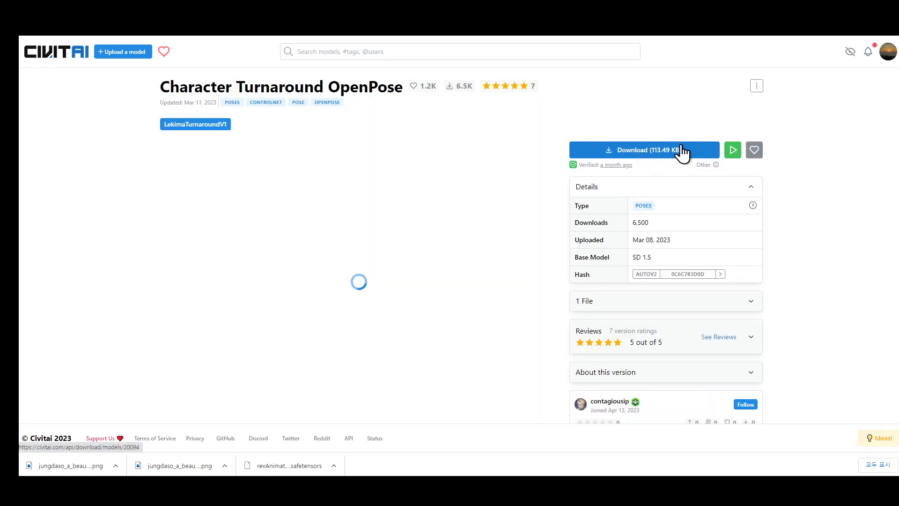
{"action": "left_click", "coordinate": [682, 152]}
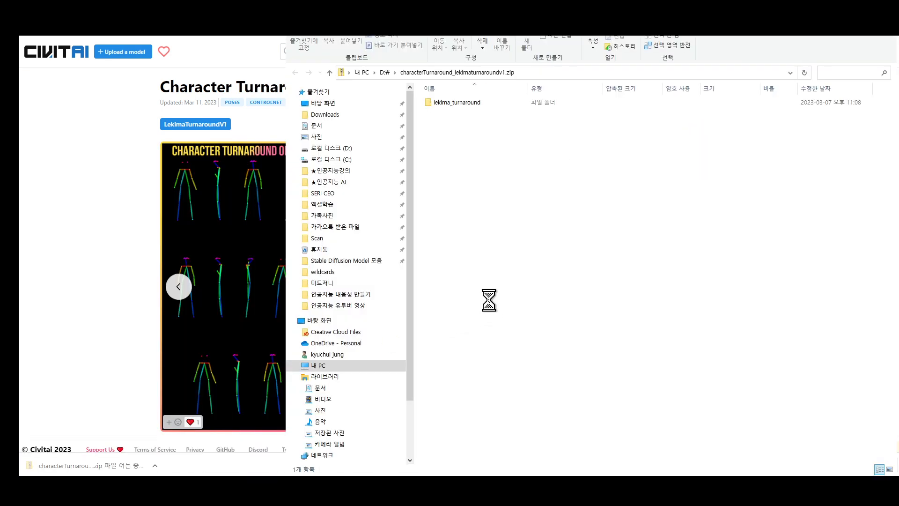
Open the lekima_turnaround folder in the downloaded zip, show its files as large icons and open backward_first.png
{"action": "double_click", "coordinate": [457, 102]}
{"action": "left_click", "coordinate": [373, 14]}
{"action": "left_click", "coordinate": [381, 24]}
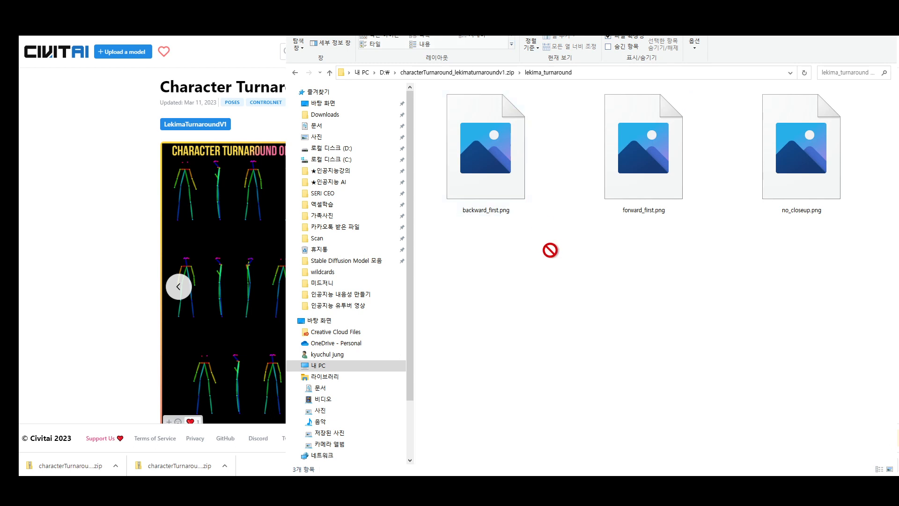
{"action": "double_click", "coordinate": [476, 150]}
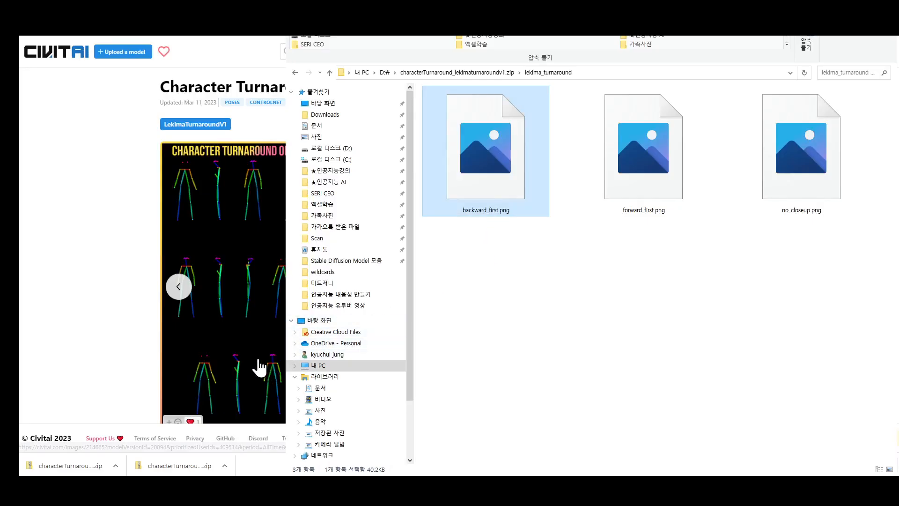
Return to Civitai's Poses listing and browse the further pose packs down to Jo Jo's Bizarre Pose Helper
{"action": "key", "text": "alt+Tab"}
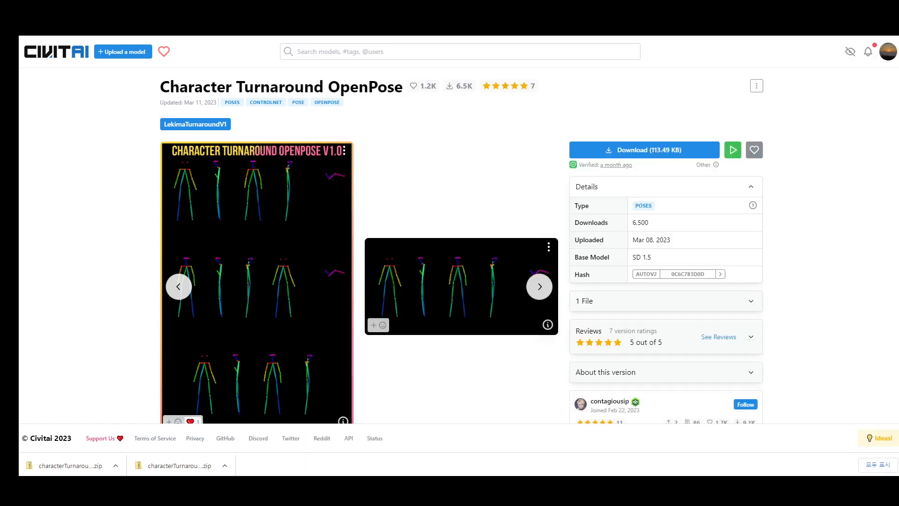
{"action": "key", "text": "alt+Left"}
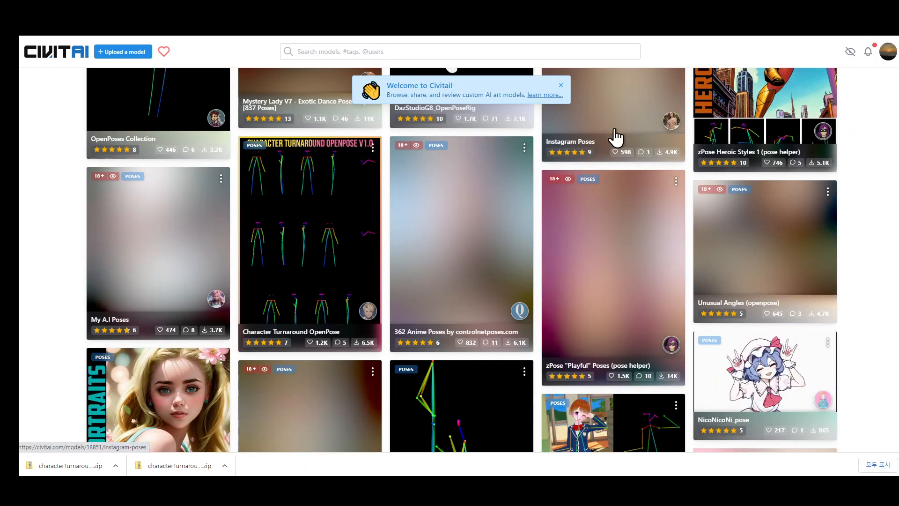
{"action": "scroll", "coordinate": [515, 325], "scroll_direction": "down", "scroll_amount": 4}
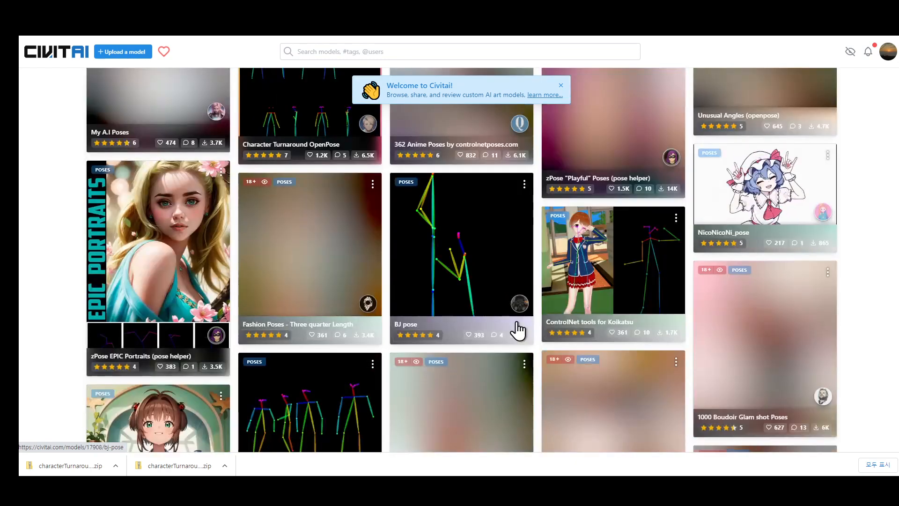
{"action": "scroll", "coordinate": [338, 450], "scroll_direction": "down", "scroll_amount": 2}
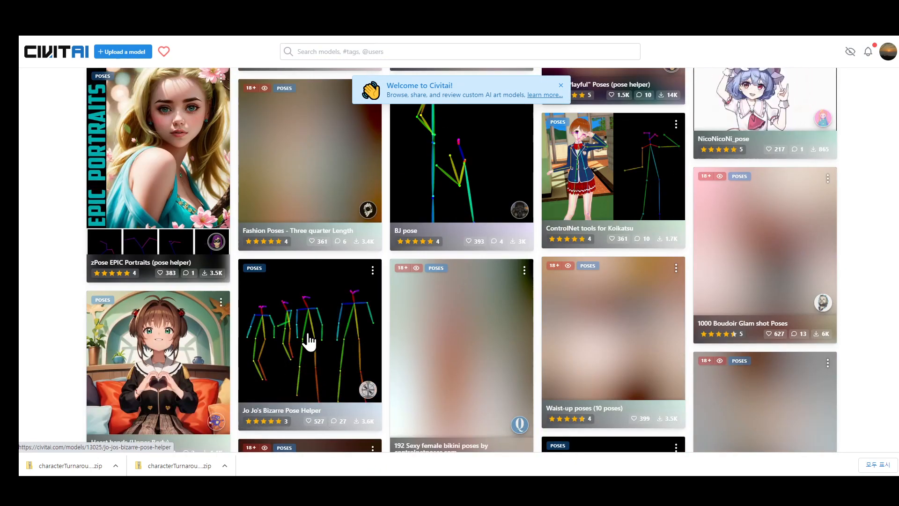
Switch to the Stable Diffusion web UI's OpenPose Editor and reset the canvas to clear the skeleton
{"action": "left_click_drag", "start_coordinate": [309, 341], "coordinate": [631, 209]}
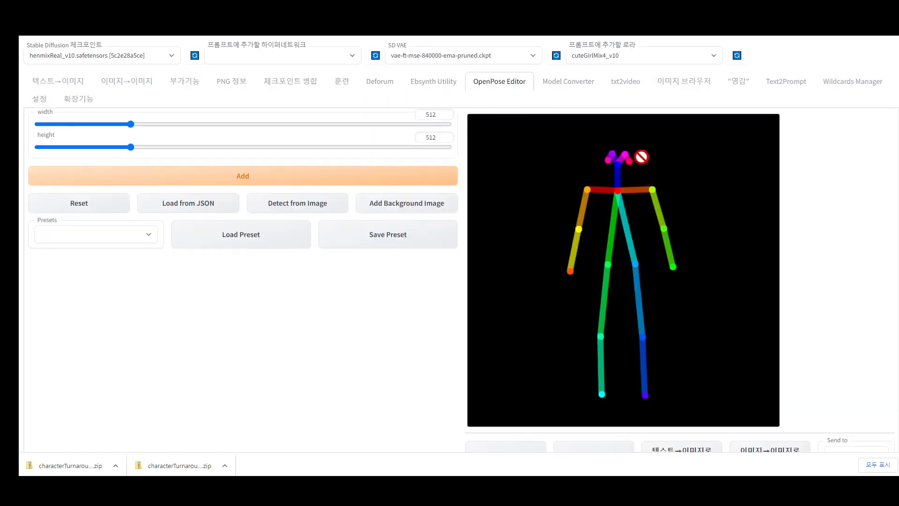
{"action": "left_click_drag", "start_coordinate": [612, 170], "coordinate": [671, 179]}
{"action": "left_click_drag", "start_coordinate": [618, 394], "coordinate": [586, 273]}
{"action": "left_click", "coordinate": [103, 204]}
{"action": "scroll", "coordinate": [331, 292], "scroll_direction": "down", "scroll_amount": 1}
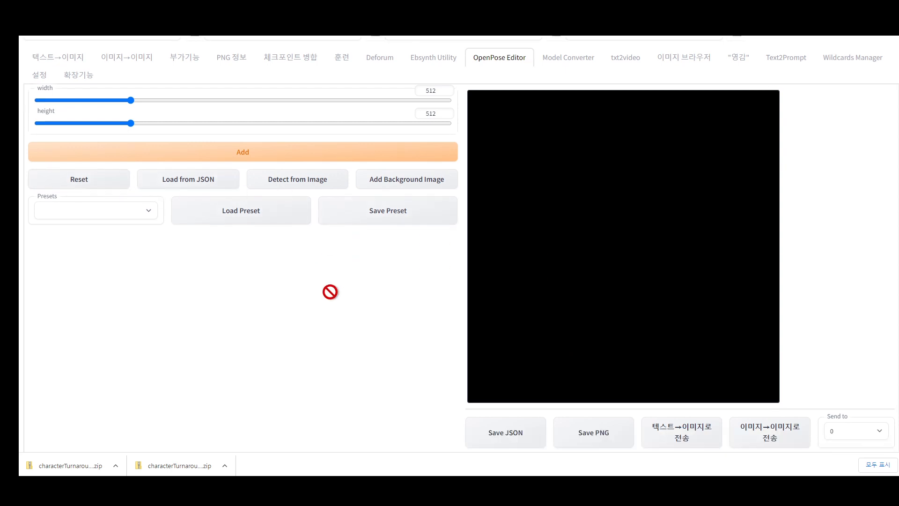
{"action": "left_click_drag", "start_coordinate": [329, 291], "coordinate": [259, 237]}
{"action": "left_click_drag", "start_coordinate": [536, 286], "coordinate": [518, 256]}
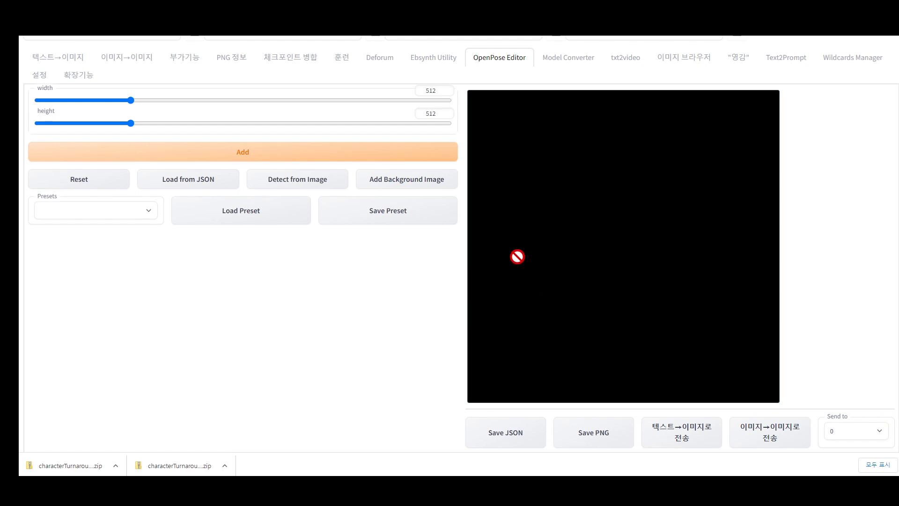
Return to text-to-image generation and expand the ControlNet settings above Regional Prompter
{"action": "left_click_drag", "start_coordinate": [600, 160], "coordinate": [61, 59]}
{"action": "left_click", "coordinate": [61, 57]}
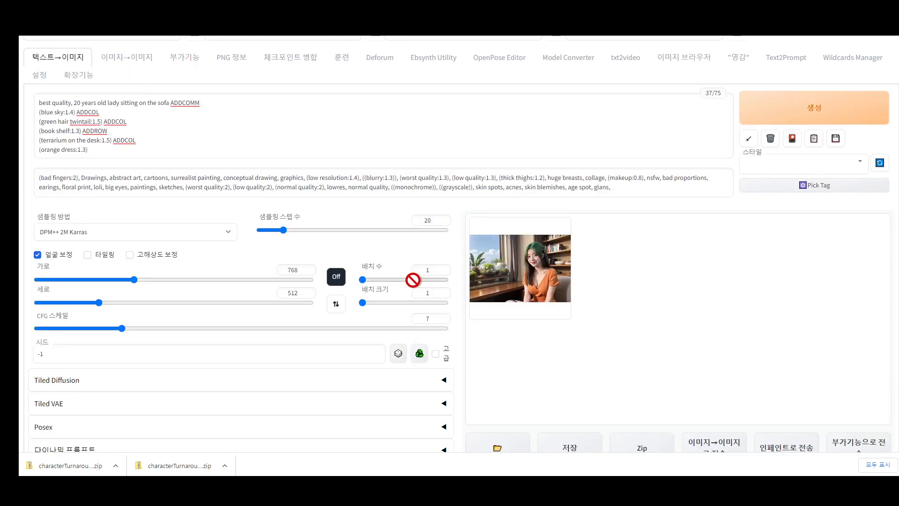
{"action": "scroll", "coordinate": [403, 327], "scroll_direction": "down", "scroll_amount": 5}
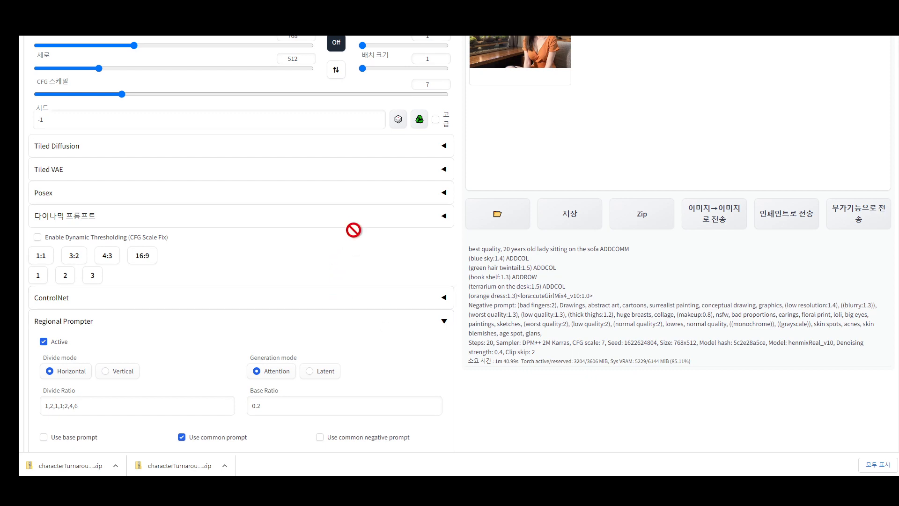
{"action": "scroll", "coordinate": [384, 225], "scroll_direction": "down", "scroll_amount": 3}
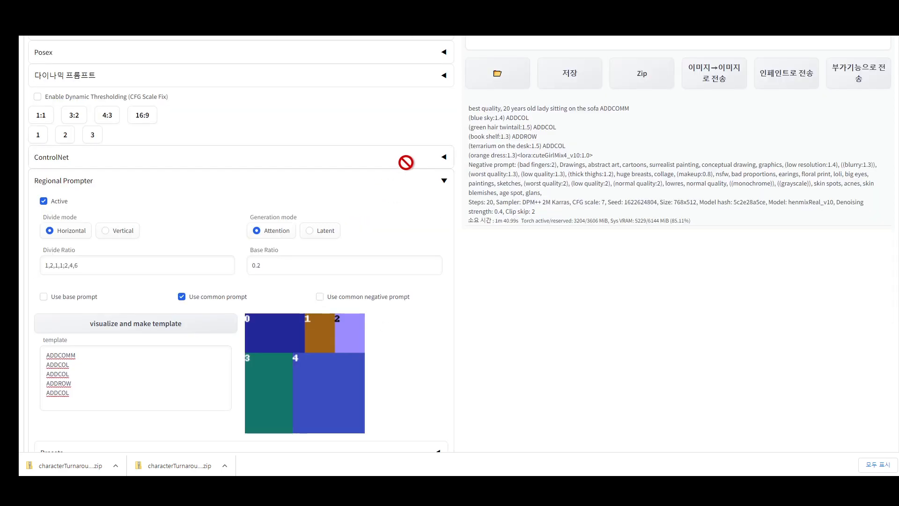
{"action": "left_click", "coordinate": [405, 159]}
Start loading an input image into ControlNet's Control Model - 0 from the Stable Diffusion Model 모음 folder
{"action": "scroll", "coordinate": [381, 281], "scroll_direction": "down", "scroll_amount": 2}
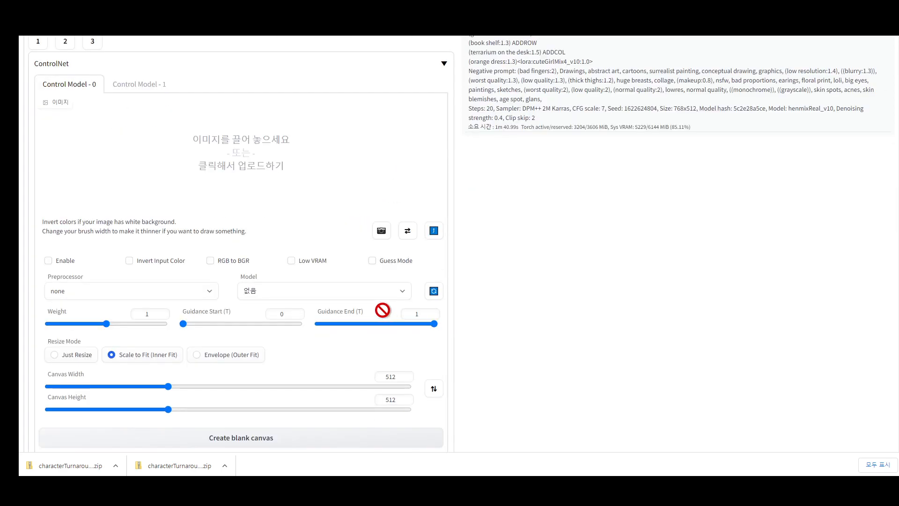
{"action": "left_click", "coordinate": [249, 172]}
{"action": "left_click", "coordinate": [70, 202]}
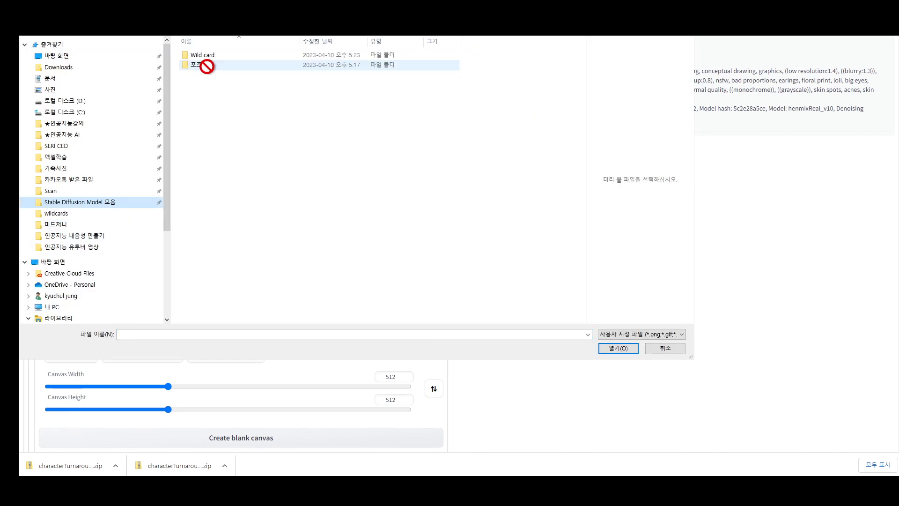
Load the pose image "Action Star1 Camera bottom right.png" from the action body poses folder inside 포즈 into Control Model - 0
{"action": "double_click", "coordinate": [202, 66]}
{"action": "double_click", "coordinate": [230, 55]}
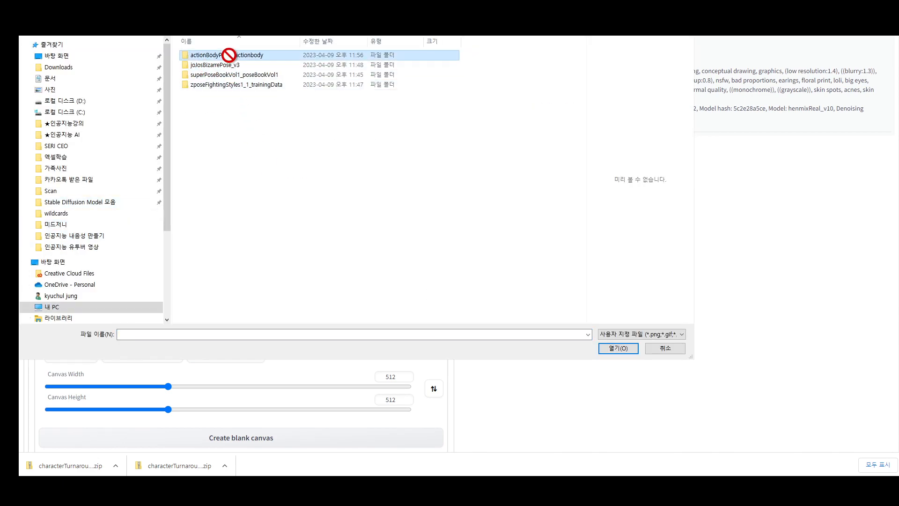
{"action": "left_click_drag", "start_coordinate": [371, 193], "coordinate": [306, 143]}
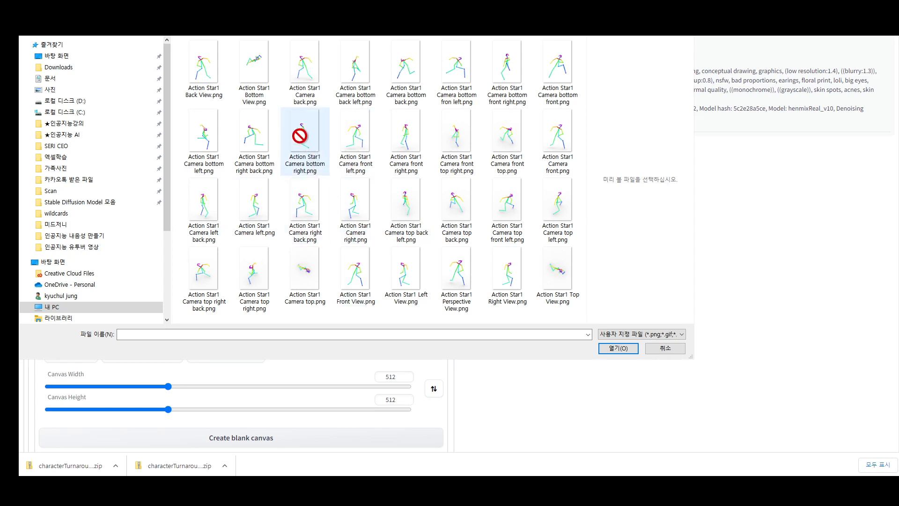
{"action": "left_click", "coordinate": [317, 148]}
{"action": "left_click", "coordinate": [618, 348]}
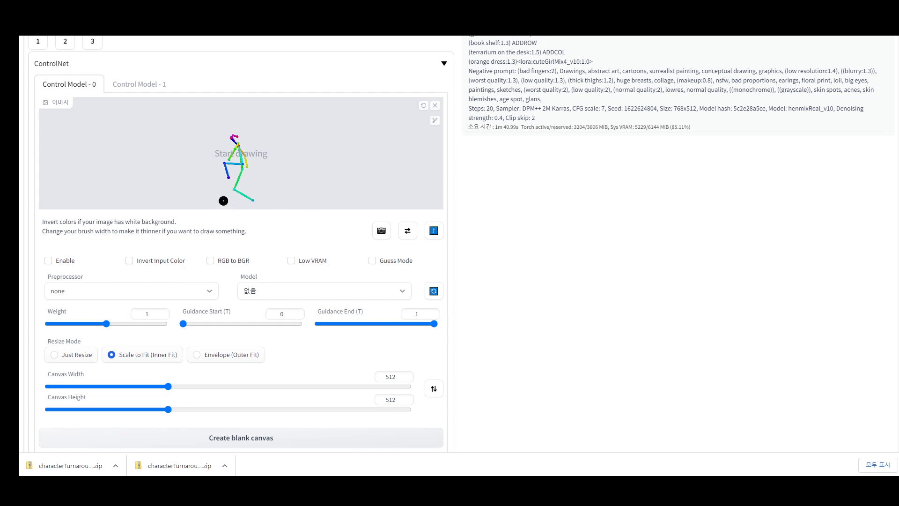
Enable Control Model - 0 with the openpose preprocessor and the control_sd15_openpose [fef5e48e] model
{"action": "scroll", "coordinate": [280, 399], "scroll_direction": "down", "scroll_amount": 3}
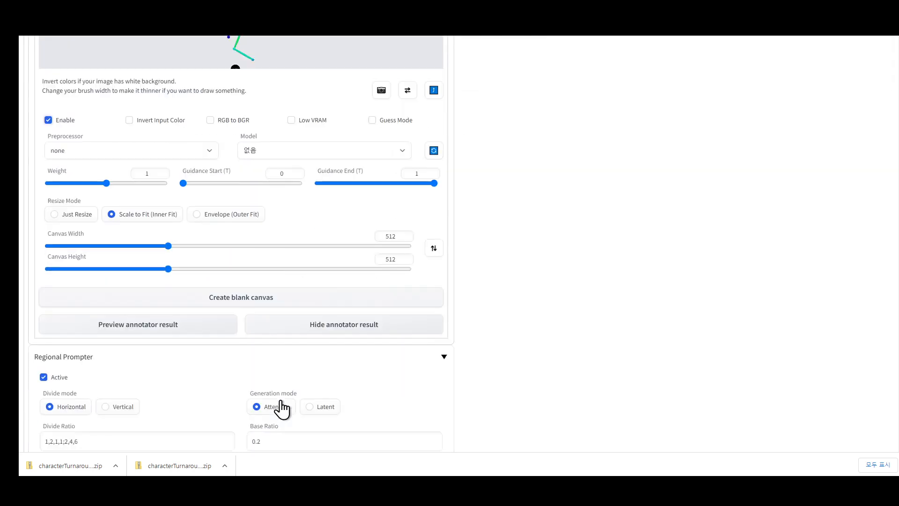
{"action": "scroll", "coordinate": [281, 374], "scroll_direction": "up", "scroll_amount": 3}
{"action": "scroll", "coordinate": [304, 383], "scroll_direction": "down", "scroll_amount": 2}
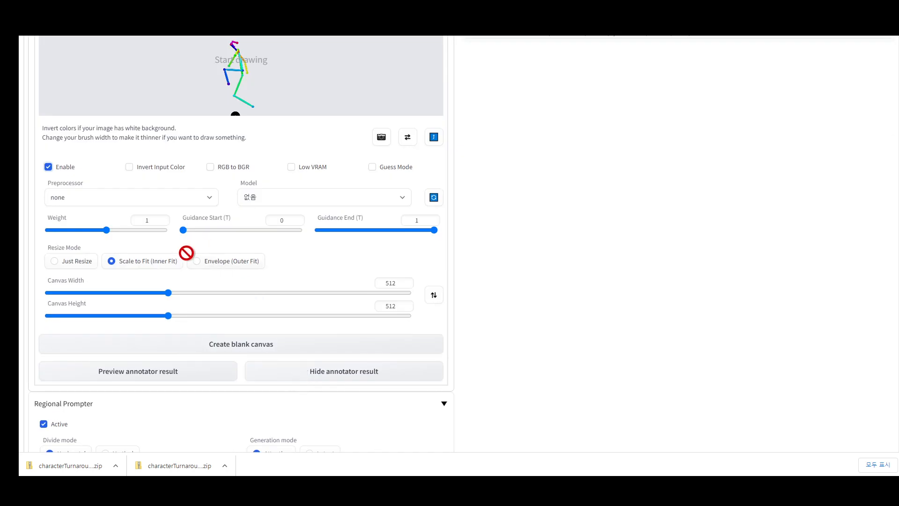
{"action": "left_click", "coordinate": [209, 198]}
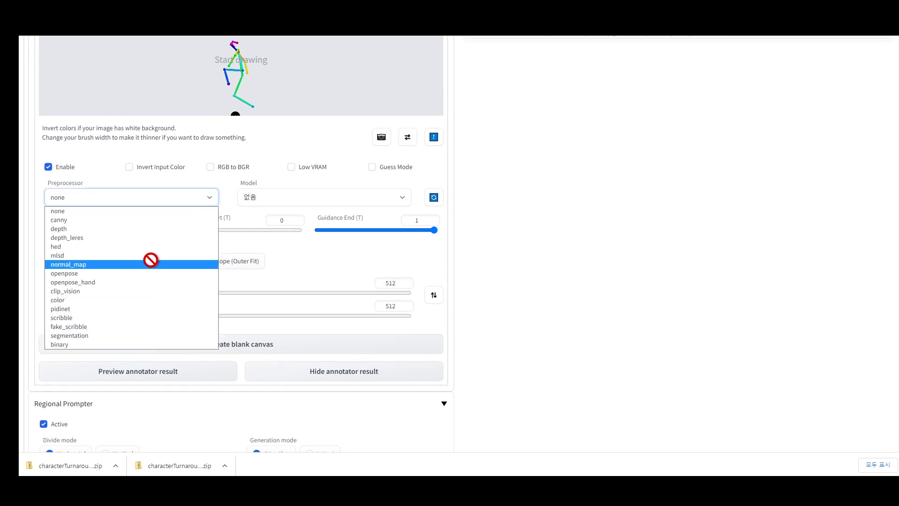
{"action": "left_click", "coordinate": [145, 273]}
{"action": "left_click", "coordinate": [319, 201]}
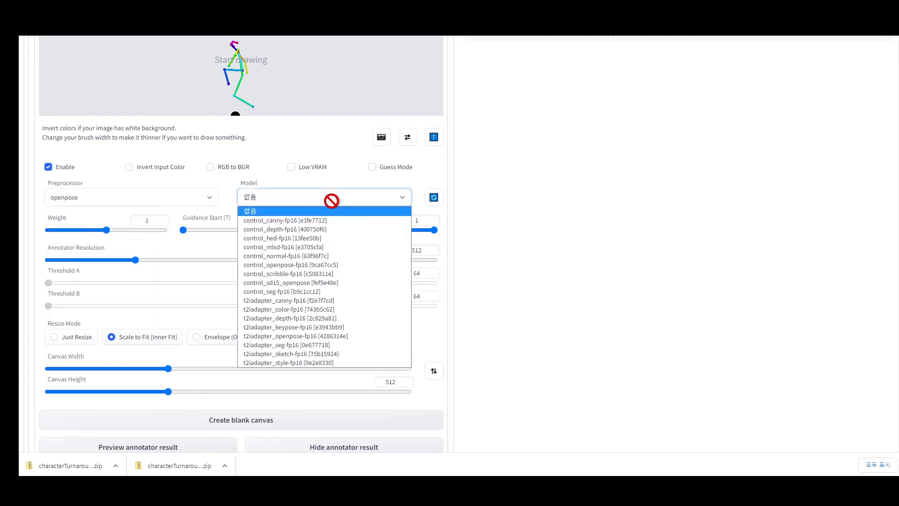
{"action": "left_click", "coordinate": [328, 282]}
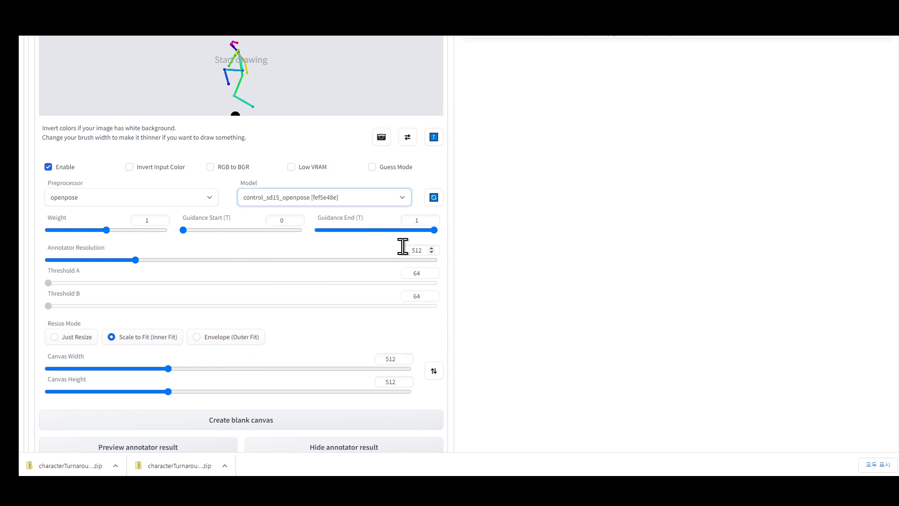
Review the loaded ControlNet pose and its settings together with the generation settings and the prompt details of the last image
{"action": "scroll", "coordinate": [510, 334], "scroll_direction": "up", "scroll_amount": 3}
{"action": "scroll", "coordinate": [511, 335], "scroll_direction": "up", "scroll_amount": 7}
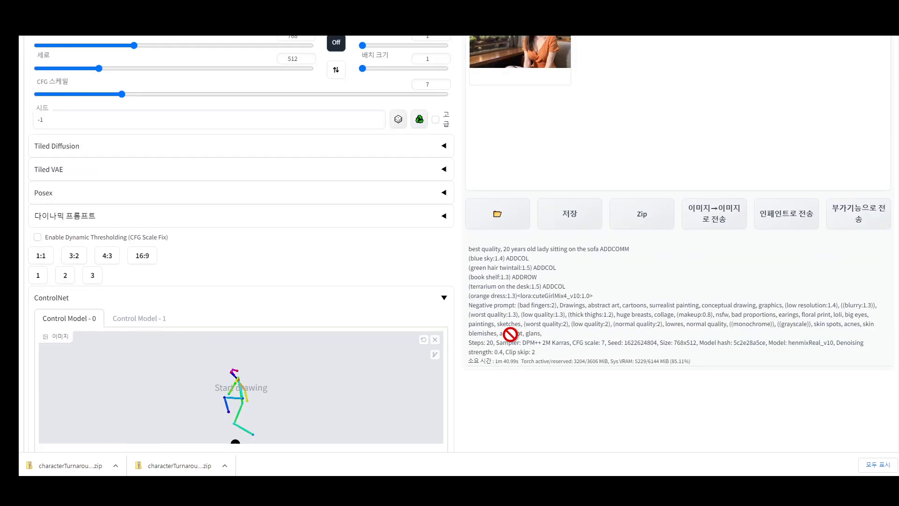
{"action": "scroll", "coordinate": [510, 335], "scroll_direction": "down", "scroll_amount": 4}
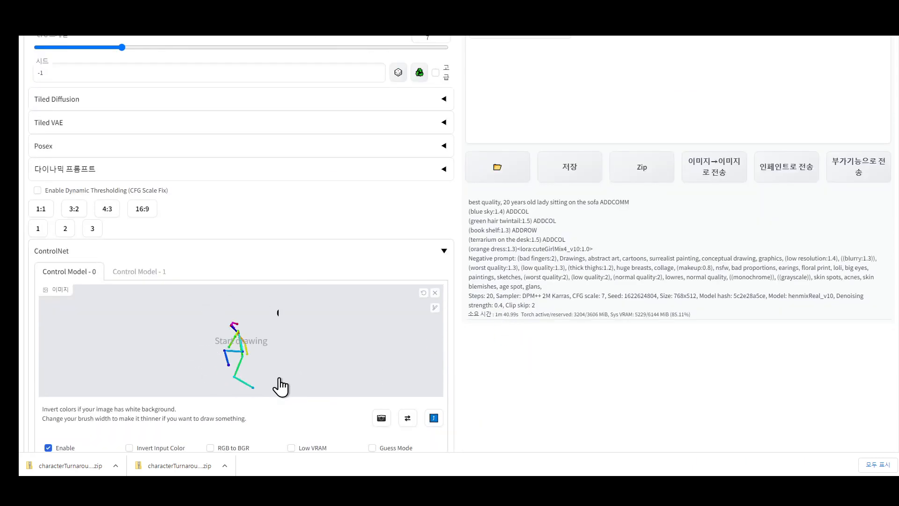
{"action": "scroll", "coordinate": [599, 391], "scroll_direction": "up", "scroll_amount": 4}
{"action": "scroll", "coordinate": [599, 391], "scroll_direction": "down", "scroll_amount": 9}
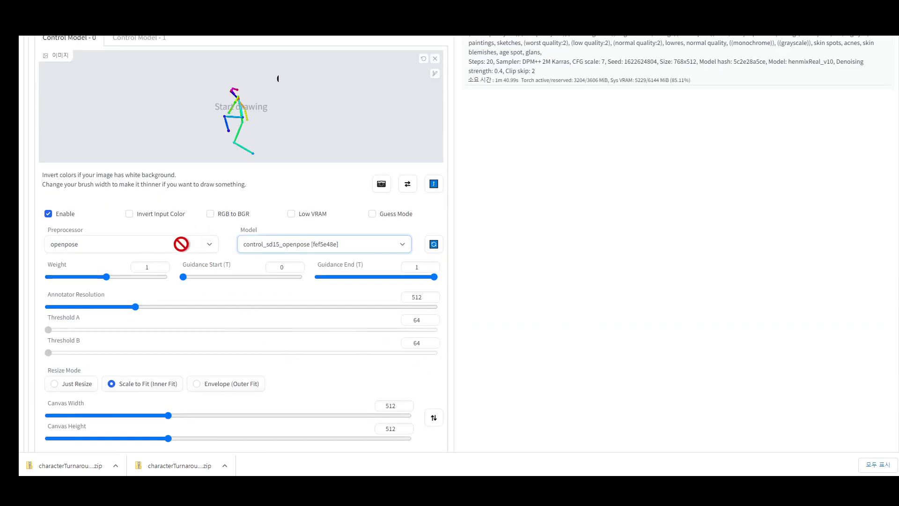
{"action": "scroll", "coordinate": [349, 310], "scroll_direction": "down", "scroll_amount": 2}
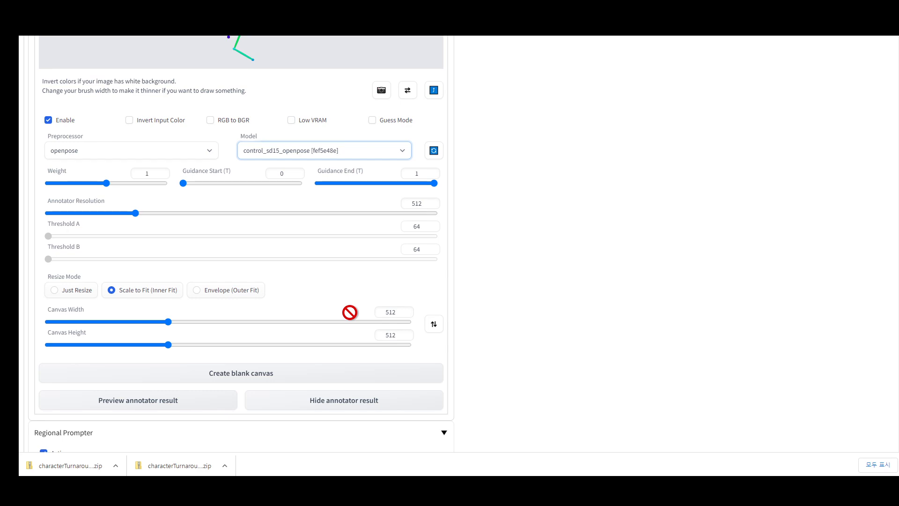
{"action": "scroll", "coordinate": [349, 312], "scroll_direction": "up", "scroll_amount": 2}
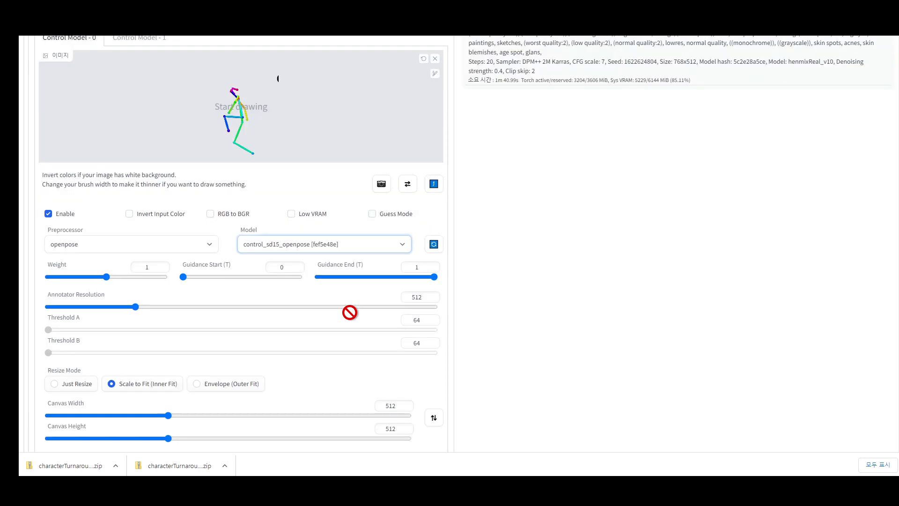
{"action": "scroll", "coordinate": [349, 312], "scroll_direction": "up", "scroll_amount": 3}
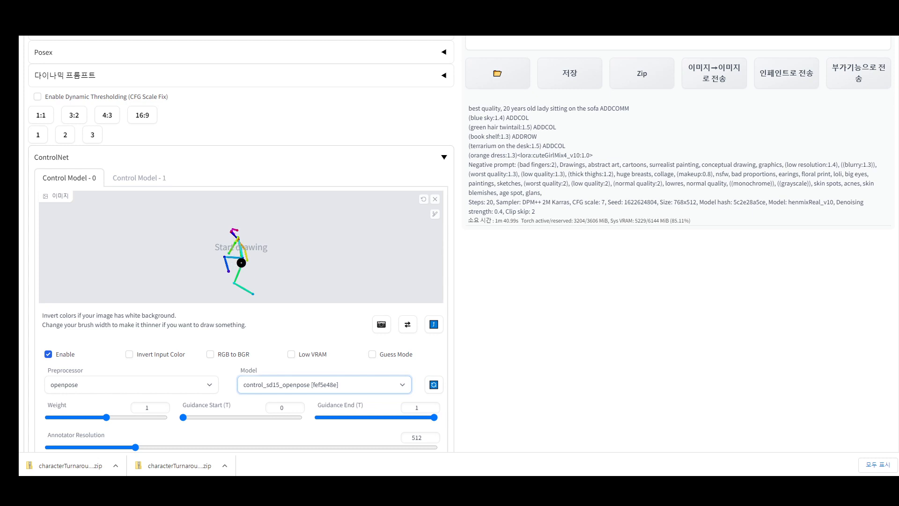
Disable Control Model - 0 and remove its pose image
{"action": "left_click", "coordinate": [49, 354]}
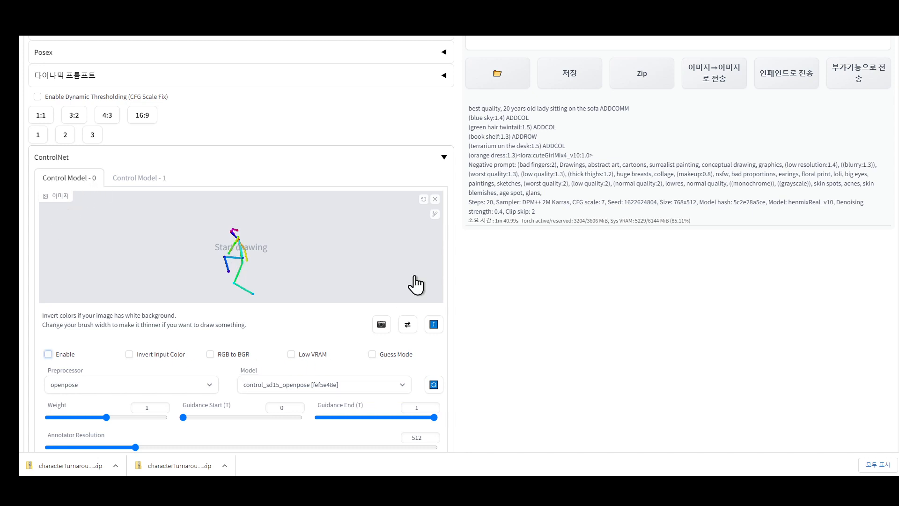
{"action": "left_click", "coordinate": [435, 204]}
{"action": "scroll", "coordinate": [61, 171], "scroll_direction": "down", "scroll_amount": 1}
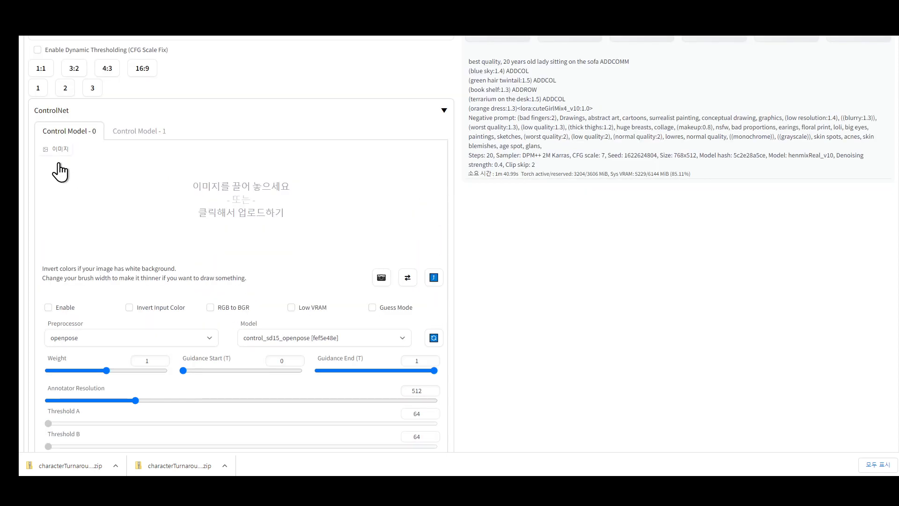
{"action": "scroll", "coordinate": [345, 320], "scroll_direction": "down", "scroll_amount": 4}
{"action": "scroll", "coordinate": [345, 320], "scroll_direction": "down", "scroll_amount": 3}
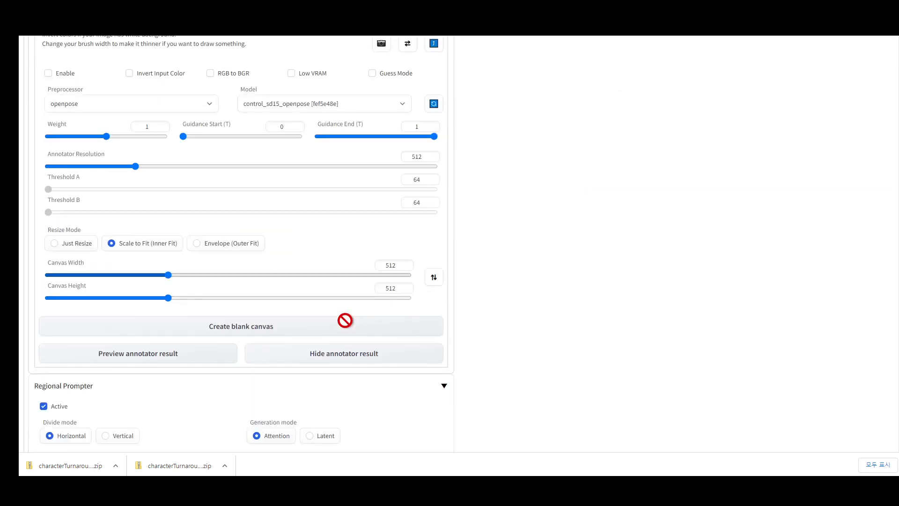
{"action": "scroll", "coordinate": [417, 371], "scroll_direction": "up", "scroll_amount": 5}
{"action": "scroll", "coordinate": [418, 371], "scroll_direction": "up", "scroll_amount": 14}
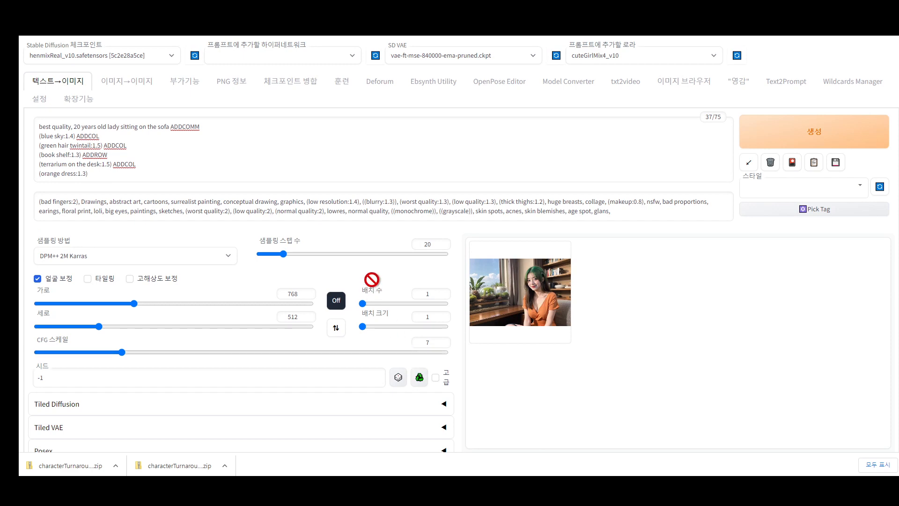
Switch to the Regional Prompter README and study the section on visualizing regions and making a template with divide ratio 1;1;4,1,1,1
{"action": "key", "text": "ctrl+Tab"}
{"action": "scroll", "coordinate": [339, 323], "scroll_direction": "down", "scroll_amount": 12}
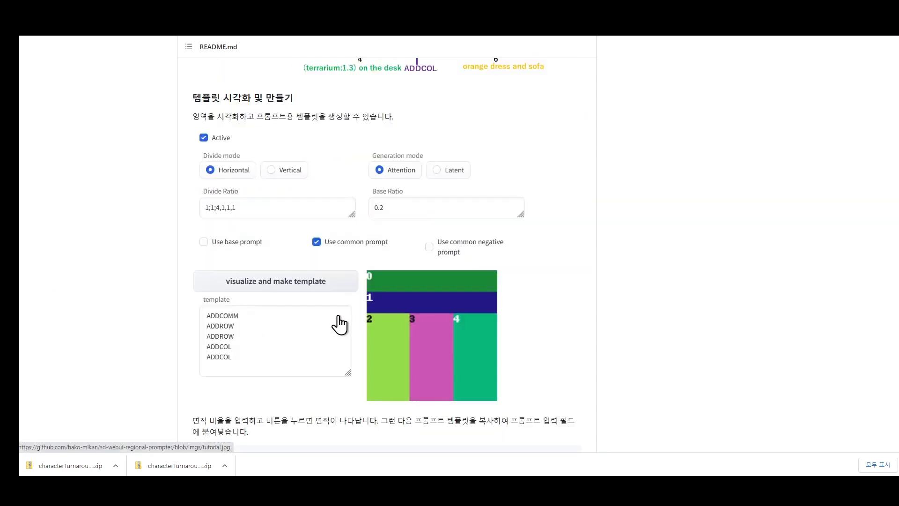
{"action": "scroll", "coordinate": [338, 315], "scroll_direction": "up", "scroll_amount": 4}
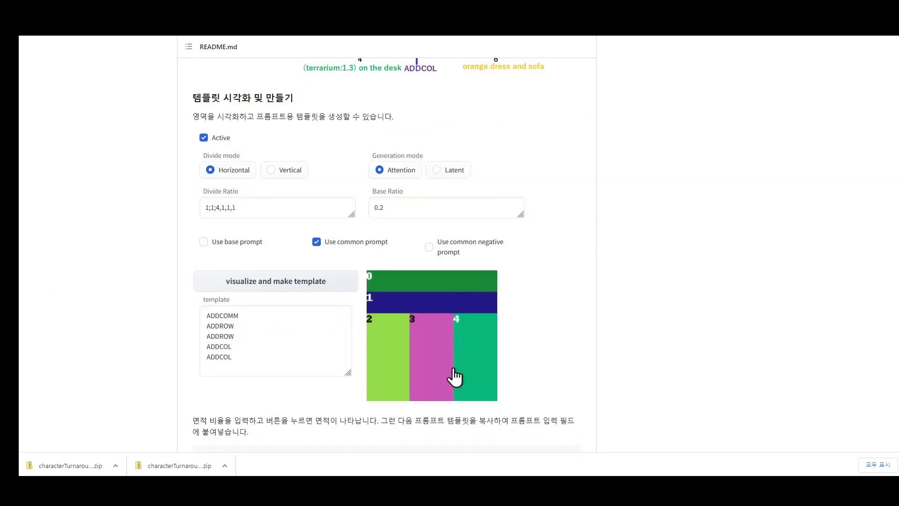
{"action": "scroll", "coordinate": [362, 357], "scroll_direction": "up", "scroll_amount": 2}
{"action": "scroll", "coordinate": [456, 351], "scroll_direction": "down", "scroll_amount": 5}
{"action": "scroll", "coordinate": [456, 350], "scroll_direction": "down", "scroll_amount": 5}
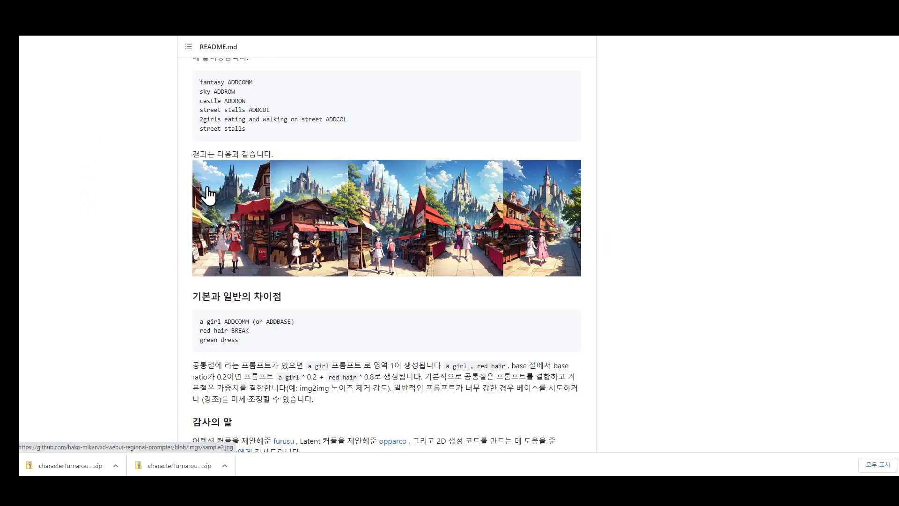
{"action": "scroll", "coordinate": [287, 239], "scroll_direction": "up", "scroll_amount": 8}
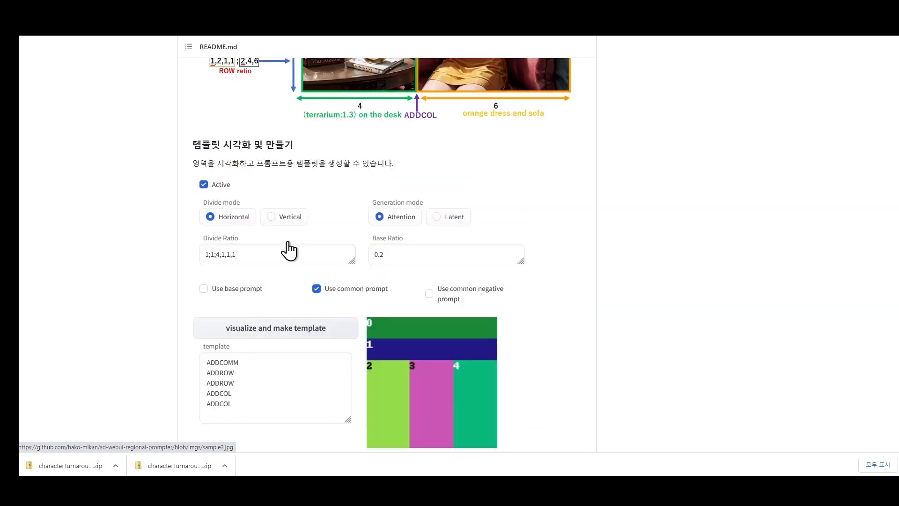
{"action": "scroll", "coordinate": [291, 248], "scroll_direction": "up", "scroll_amount": 4}
{"action": "scroll", "coordinate": [290, 248], "scroll_direction": "down", "scroll_amount": 9}
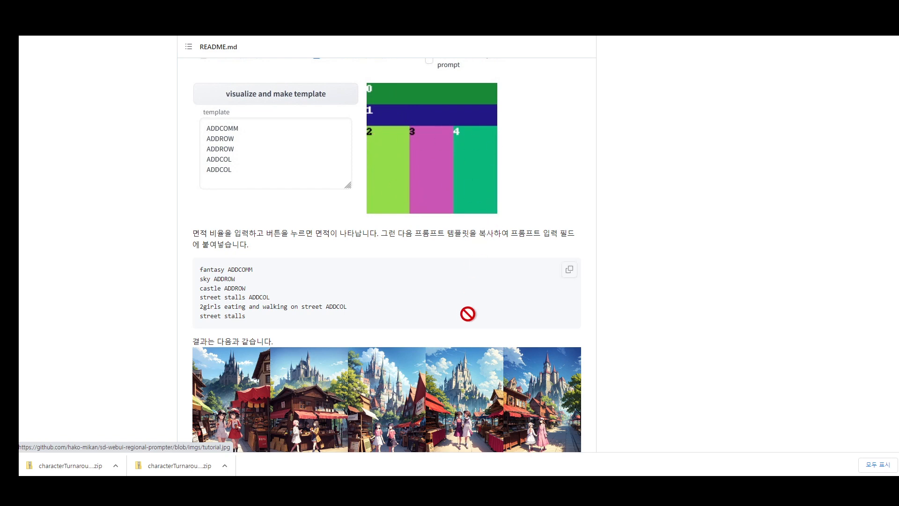
Examine the README's fantasy castle and street stalls prompt and compare its lines with the sample result images
{"action": "scroll", "coordinate": [468, 313], "scroll_direction": "down", "scroll_amount": 2}
{"action": "left_click_drag", "start_coordinate": [483, 291], "coordinate": [451, 247]}
{"action": "left_click_drag", "start_coordinate": [451, 320], "coordinate": [490, 233]}
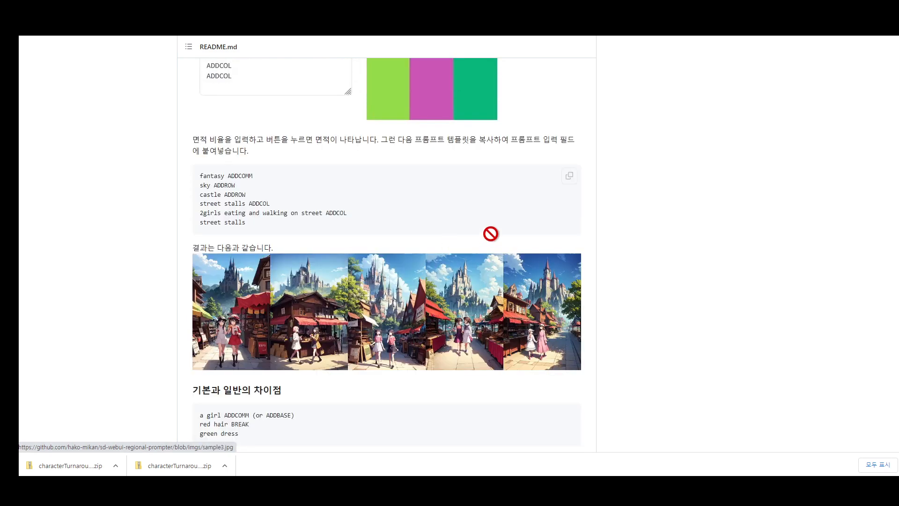
{"action": "scroll", "coordinate": [490, 359], "scroll_direction": "down", "scroll_amount": 4}
{"action": "scroll", "coordinate": [489, 351], "scroll_direction": "up", "scroll_amount": 9}
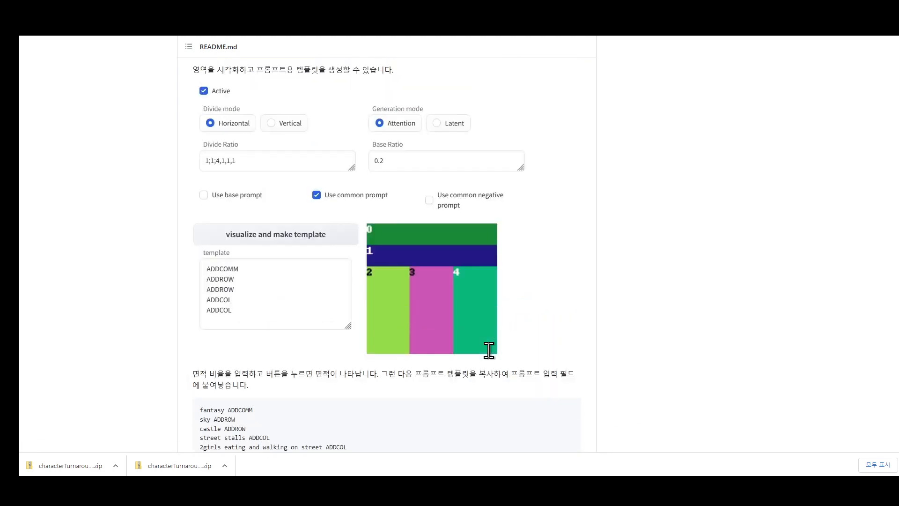
{"action": "scroll", "coordinate": [488, 351], "scroll_direction": "down", "scroll_amount": 2}
{"action": "scroll", "coordinate": [322, 303], "scroll_direction": "down", "scroll_amount": 1}
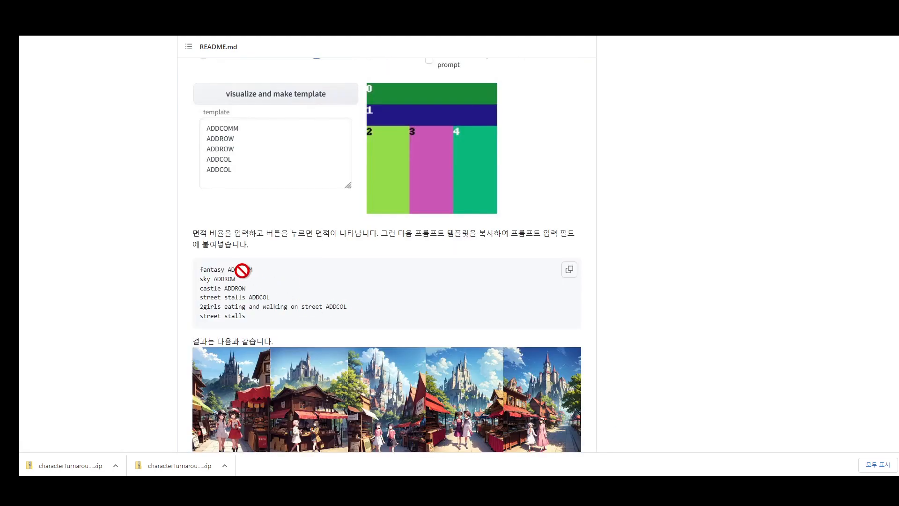
{"action": "left_click_drag", "start_coordinate": [232, 269], "coordinate": [223, 459]}
{"action": "left_click_drag", "start_coordinate": [222, 403], "coordinate": [456, 284]}
{"action": "scroll", "coordinate": [456, 284], "scroll_direction": "down", "scroll_amount": 3}
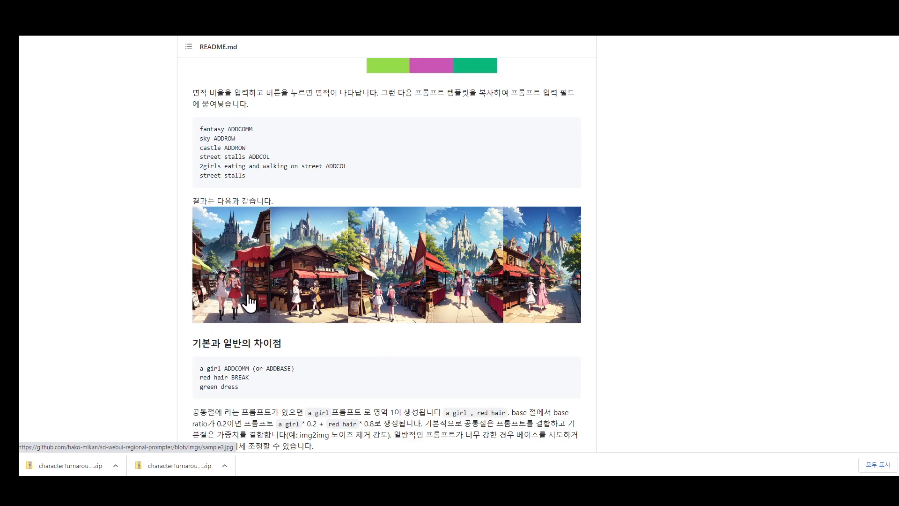
Relate the README's numbered region layout and template to the lines of the fantasy street example prompt
{"action": "scroll", "coordinate": [463, 164], "scroll_direction": "up", "scroll_amount": 3}
{"action": "left_click_drag", "start_coordinate": [476, 133], "coordinate": [463, 345]}
{"action": "scroll", "coordinate": [463, 345], "scroll_direction": "down", "scroll_amount": 3}
{"action": "scroll", "coordinate": [381, 321], "scroll_direction": "up", "scroll_amount": 3}
{"action": "scroll", "coordinate": [382, 412], "scroll_direction": "up", "scroll_amount": 2}
{"action": "left_click_drag", "start_coordinate": [309, 270], "coordinate": [307, 407]}
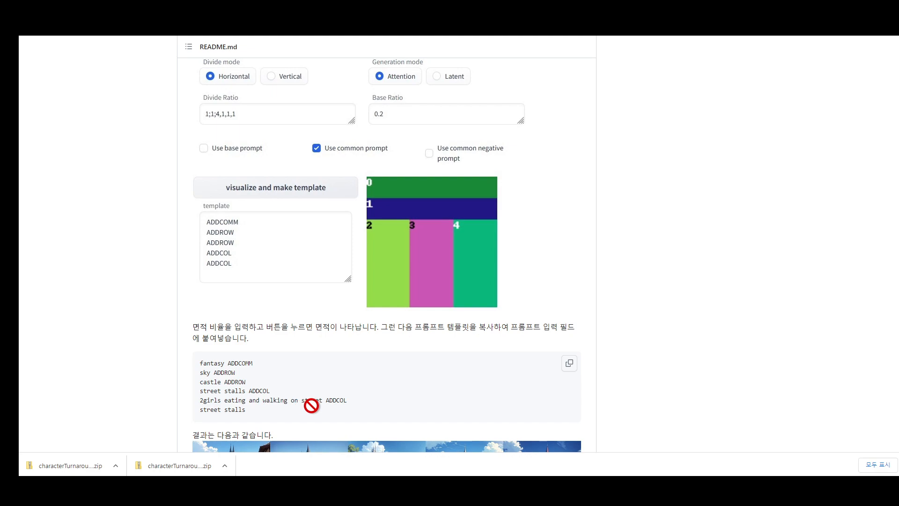
{"action": "scroll", "coordinate": [311, 406], "scroll_direction": "up", "scroll_amount": 20}
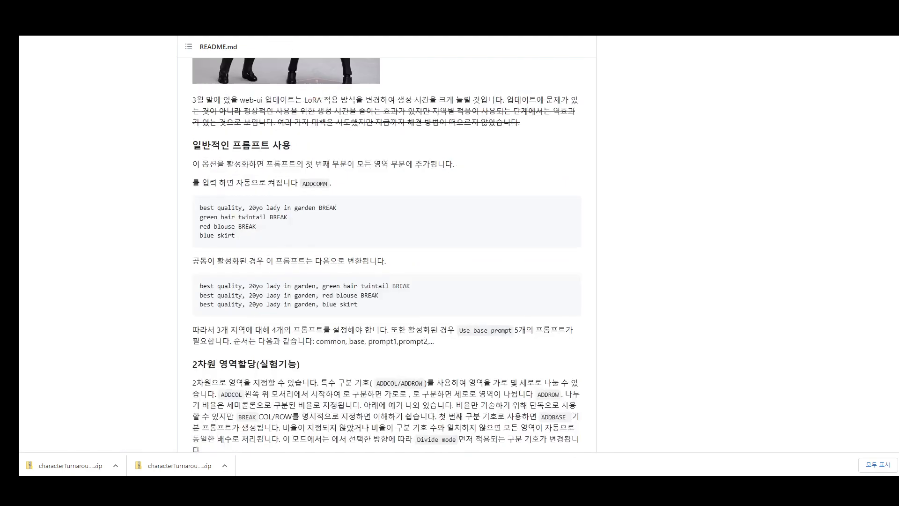
Switch back to the Stable Diffusion web UI, select the saved style 성마을의 시장거리 and clear the current positive and negative prompts
{"action": "key", "text": "ctrl+Tab"}
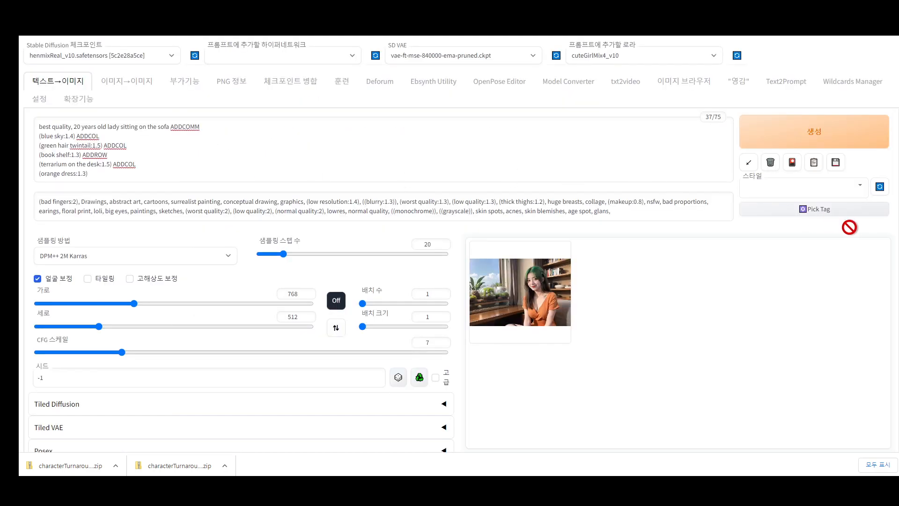
{"action": "left_click", "coordinate": [862, 186]}
{"action": "scroll", "coordinate": [824, 324], "scroll_direction": "down", "scroll_amount": 1}
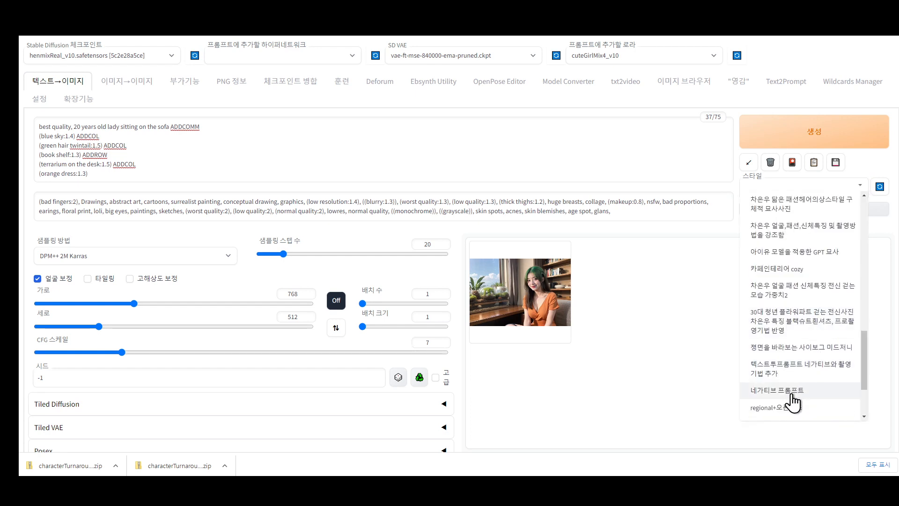
{"action": "scroll", "coordinate": [796, 396], "scroll_direction": "down", "scroll_amount": 2}
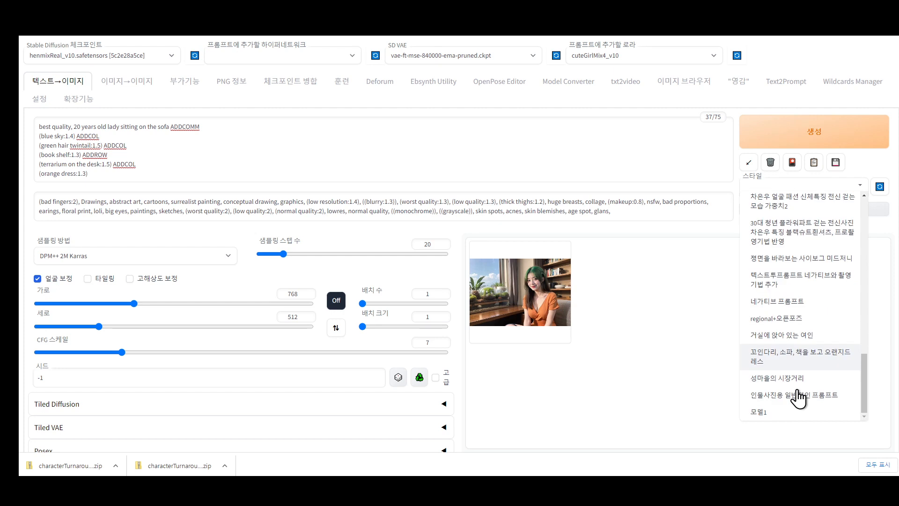
{"action": "left_click", "coordinate": [794, 379]}
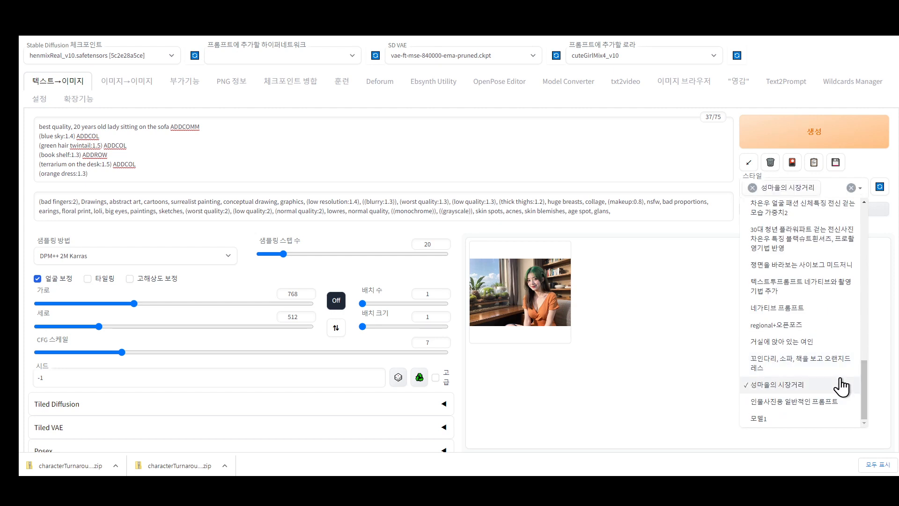
{"action": "left_click", "coordinate": [770, 162]}
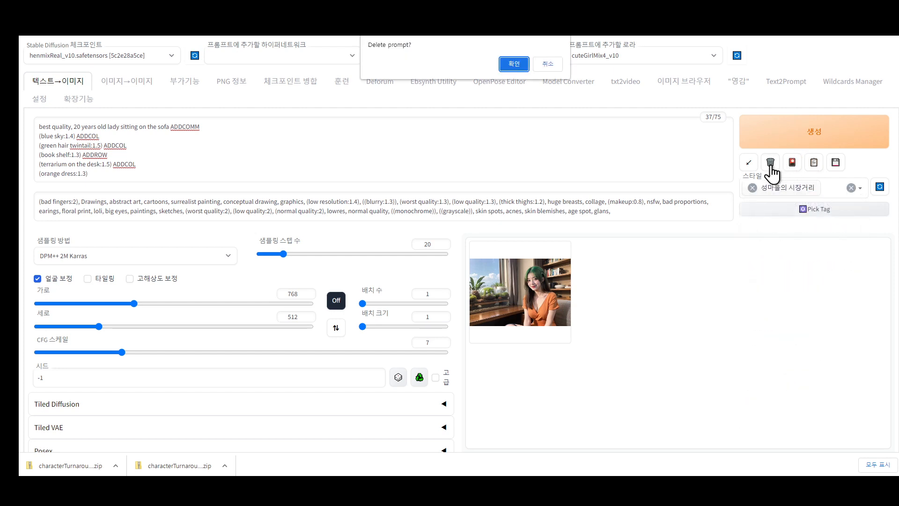
{"action": "left_click", "coordinate": [512, 63]}
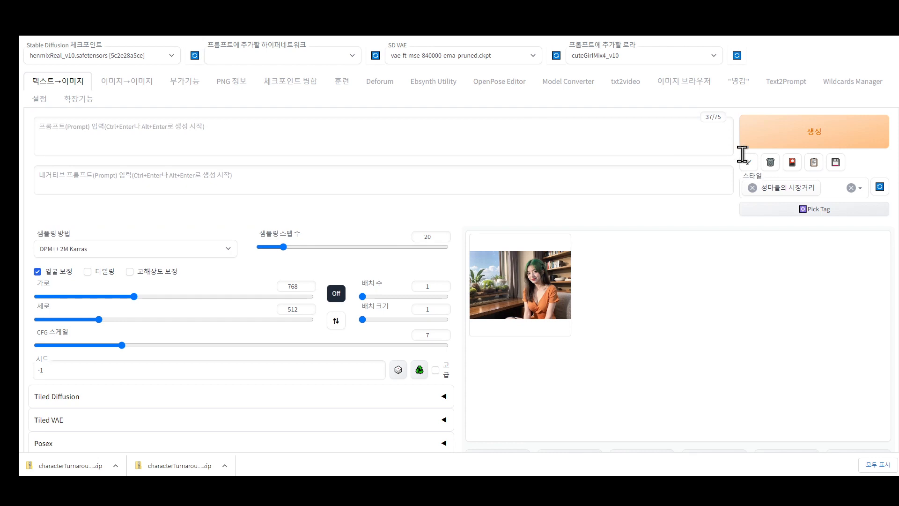
Apply the selected saved style to the prompts, and choose the anytrollV4_v45 checkpoint with the studioGhibliStyle_offset LoRA
{"action": "left_click", "coordinate": [815, 167]}
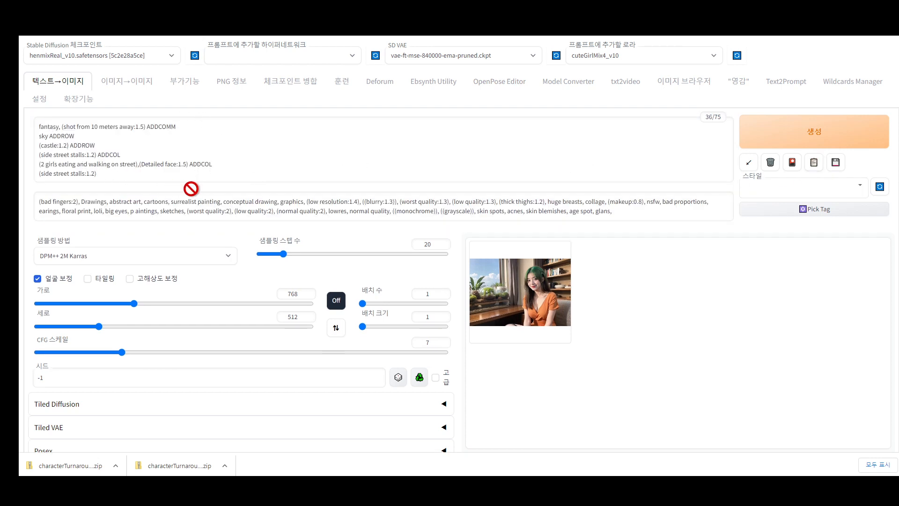
{"action": "left_click", "coordinate": [169, 56]}
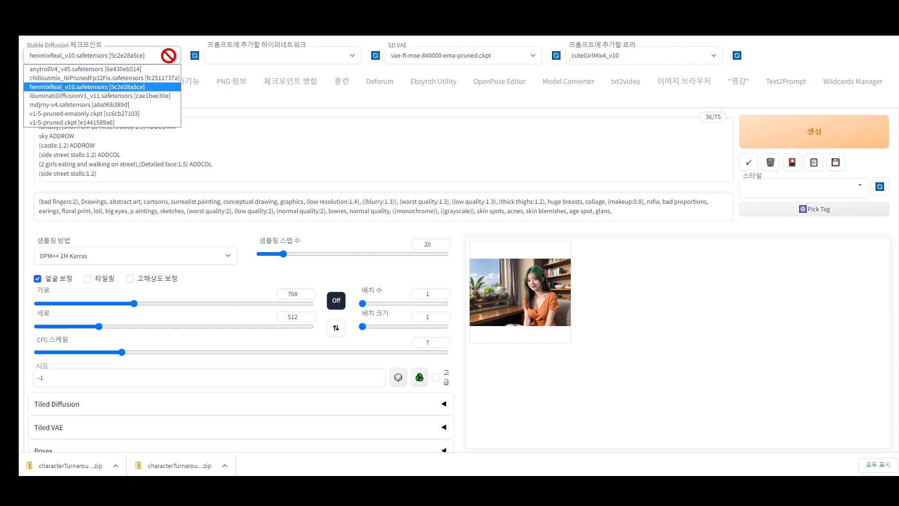
{"action": "left_click", "coordinate": [150, 69]}
{"action": "left_click", "coordinate": [646, 56]}
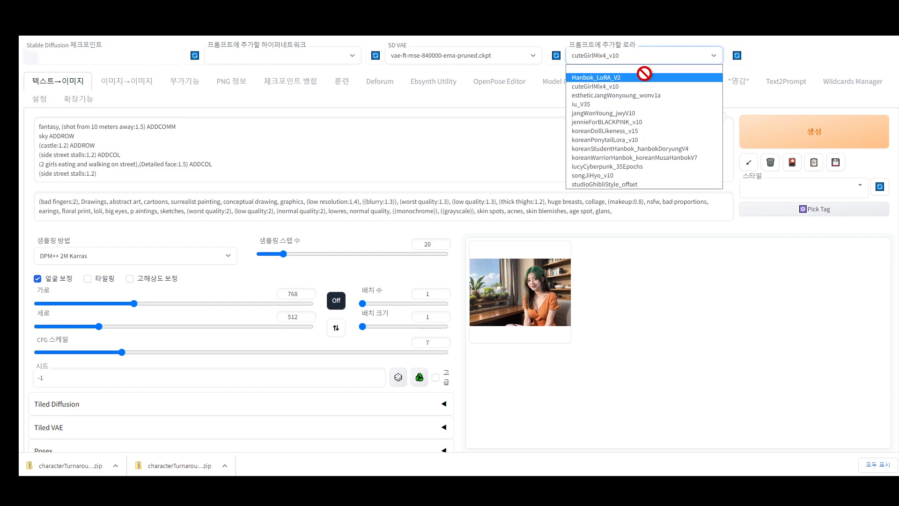
{"action": "left_click", "coordinate": [633, 184]}
Set the image size to 512 pixels wide and 768 pixels high
{"action": "scroll", "coordinate": [632, 257], "scroll_direction": "down", "scroll_amount": 4}
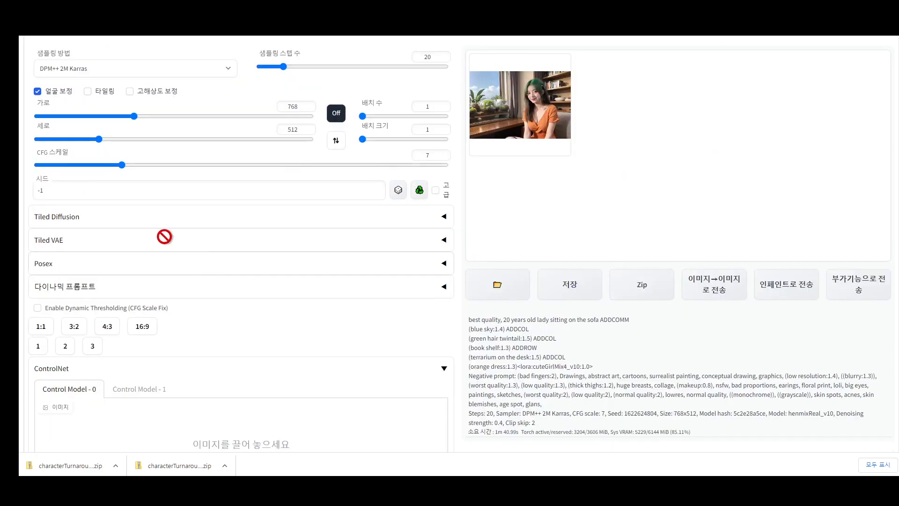
{"action": "scroll", "coordinate": [123, 191], "scroll_direction": "up", "scroll_amount": 2}
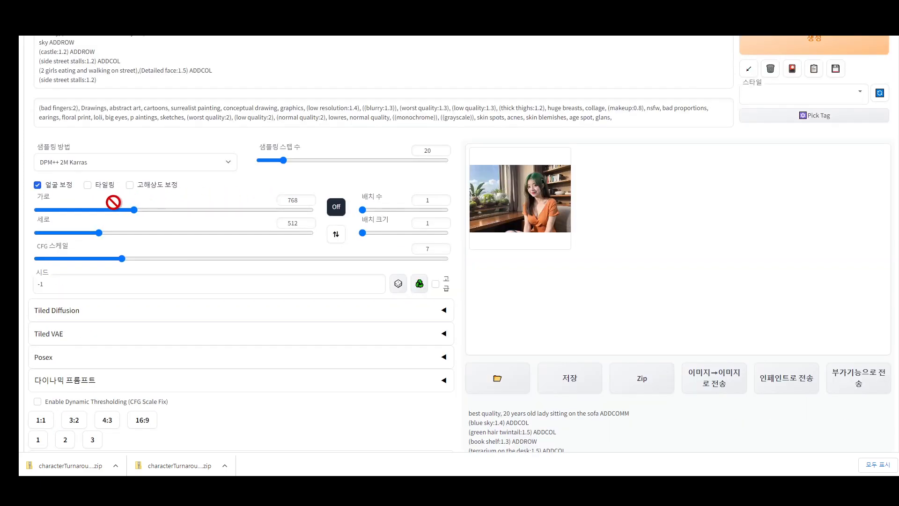
{"action": "double_click", "coordinate": [302, 201]}
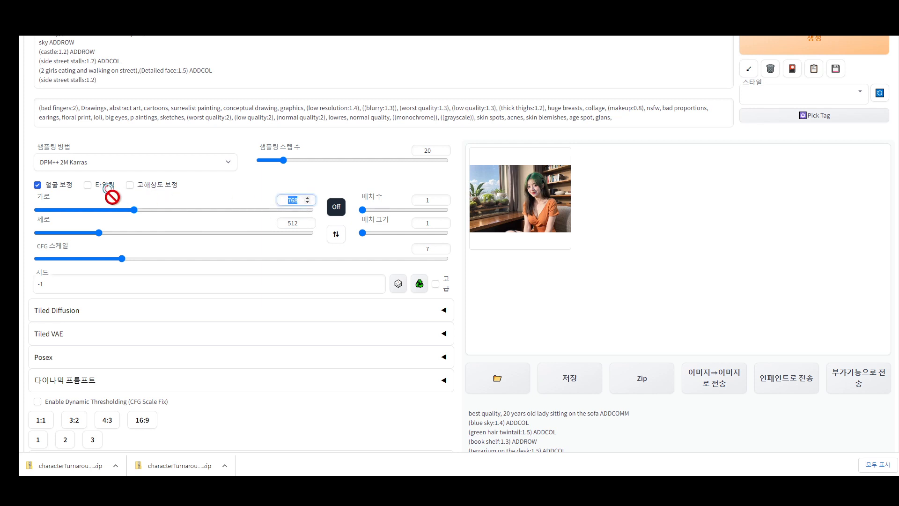
{"action": "type", "text": "512"}
{"action": "key", "text": "Tab"}
{"action": "key", "text": "Tab"}
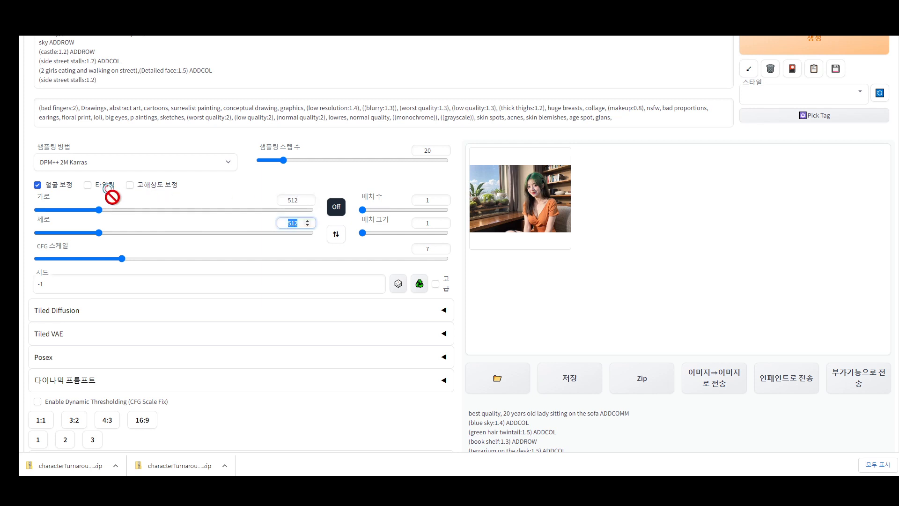
{"action": "type", "text": "768"}
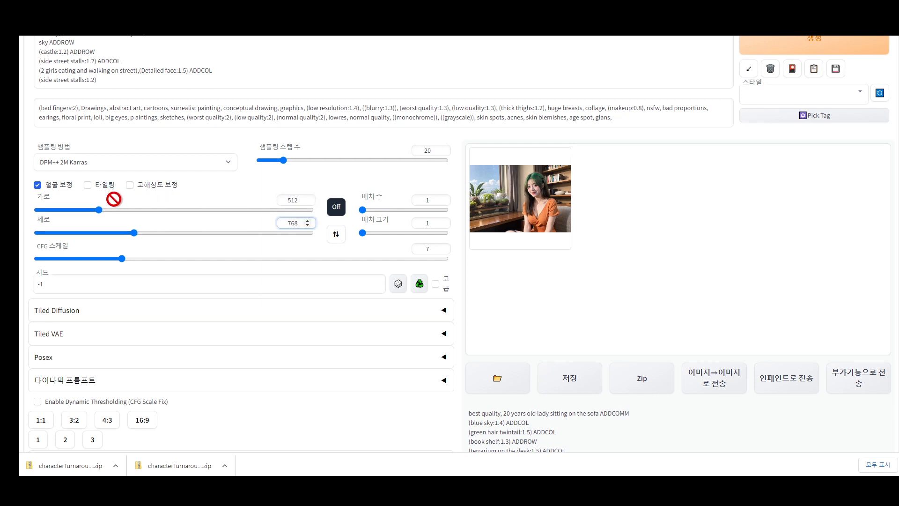
Collapse the ControlNet section, set Regional Prompter's divide ratio to 1;1;4,1,1,1 and generate its region preview and template
{"action": "scroll", "coordinate": [279, 283], "scroll_direction": "down", "scroll_amount": 10}
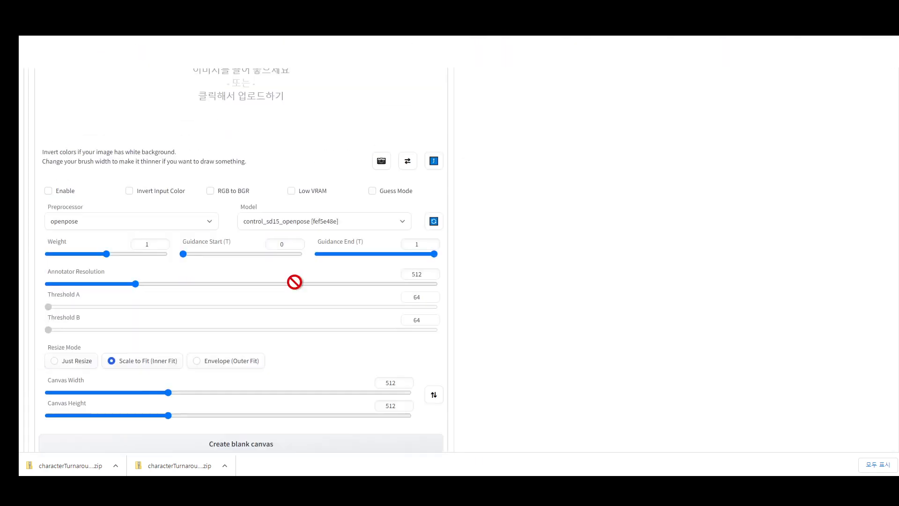
{"action": "scroll", "coordinate": [418, 203], "scroll_direction": "up", "scroll_amount": 4}
{"action": "left_click", "coordinate": [445, 181]}
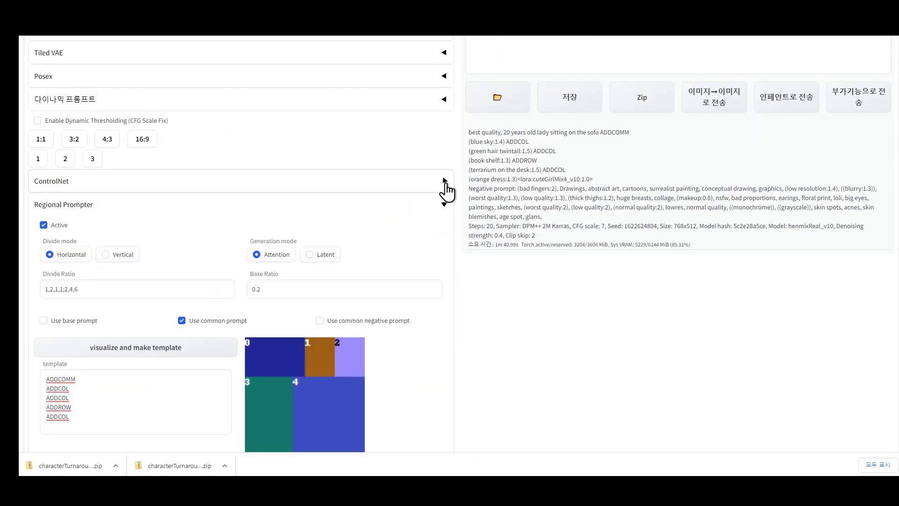
{"action": "scroll", "coordinate": [447, 189], "scroll_direction": "down", "scroll_amount": 3}
{"action": "left_click", "coordinate": [82, 272]}
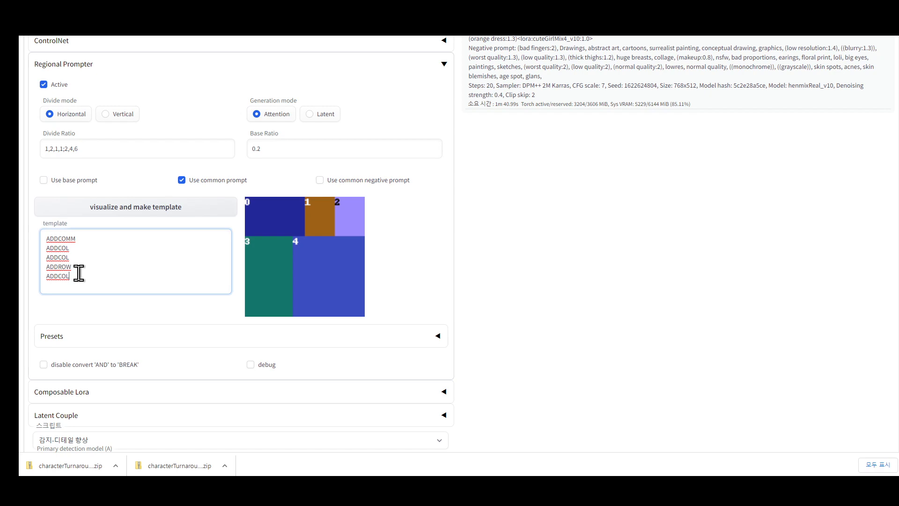
{"action": "scroll", "coordinate": [79, 273], "scroll_direction": "up", "scroll_amount": 3}
{"action": "left_click_drag", "start_coordinate": [92, 287], "coordinate": [28, 287]}
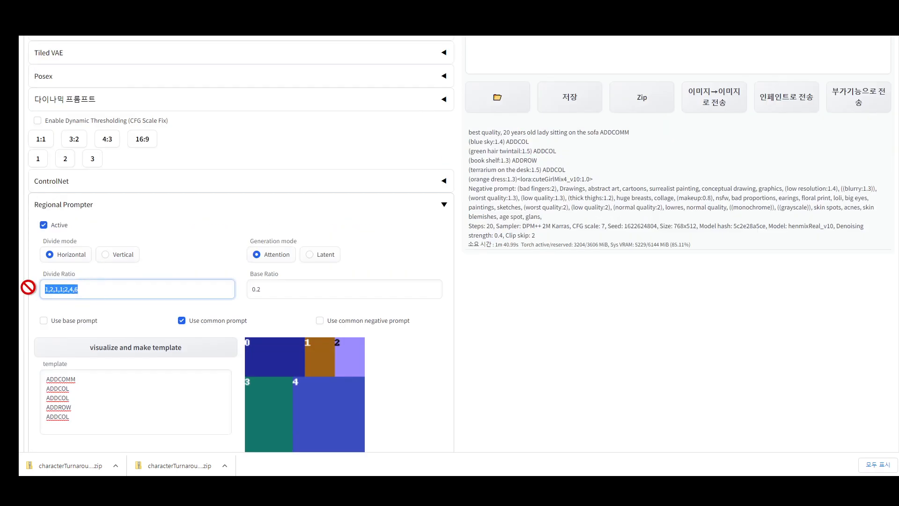
{"action": "type", "text": "1;1;4,1,1,1"}
{"action": "left_click", "coordinate": [143, 351]}
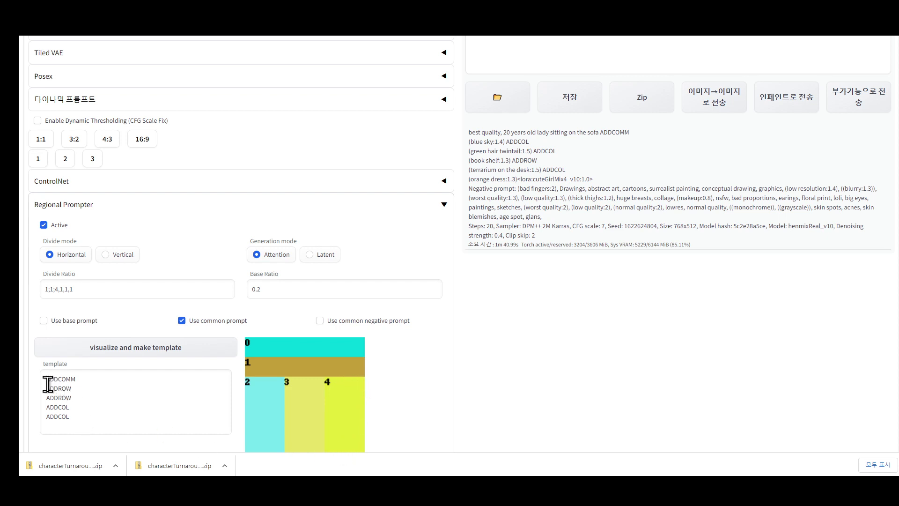
Compare the generated template's keywords with the ADDCOMM, ADDROW and ADDCOL line endings in the positive prompt
{"action": "left_click_drag", "start_coordinate": [44, 378], "coordinate": [93, 415]}
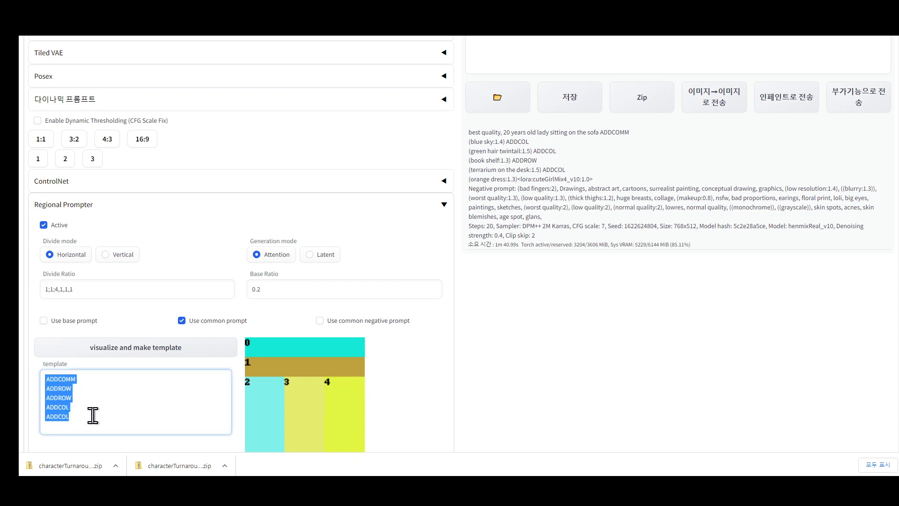
{"action": "right_click", "coordinate": [61, 393]}
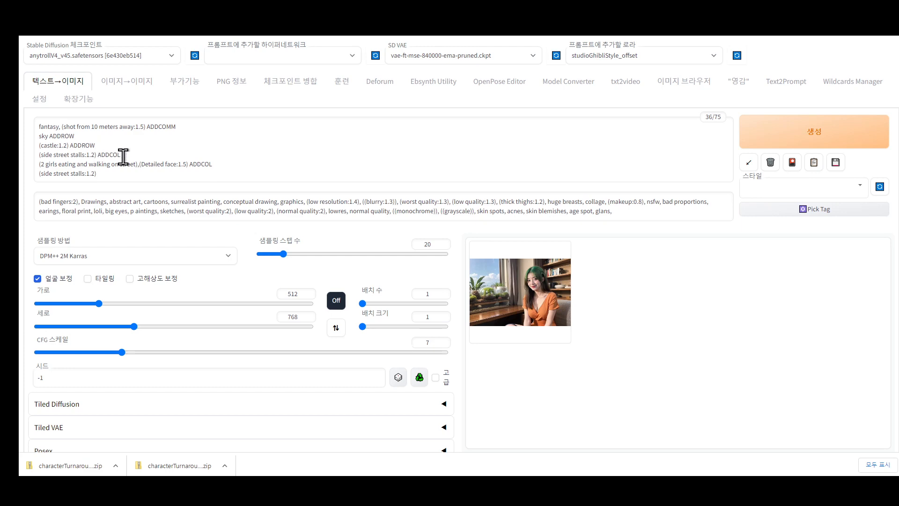
{"action": "scroll", "coordinate": [124, 154], "scroll_direction": "down", "scroll_amount": 11}
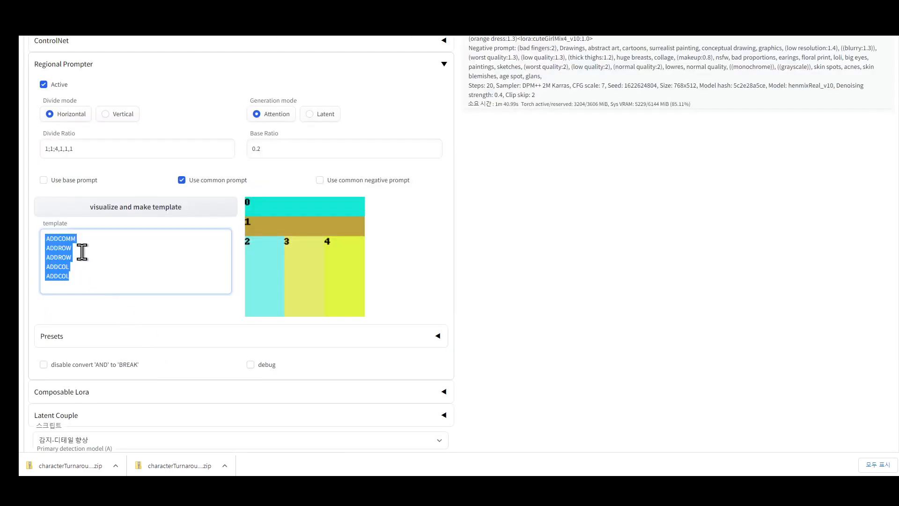
{"action": "left_click", "coordinate": [71, 280]}
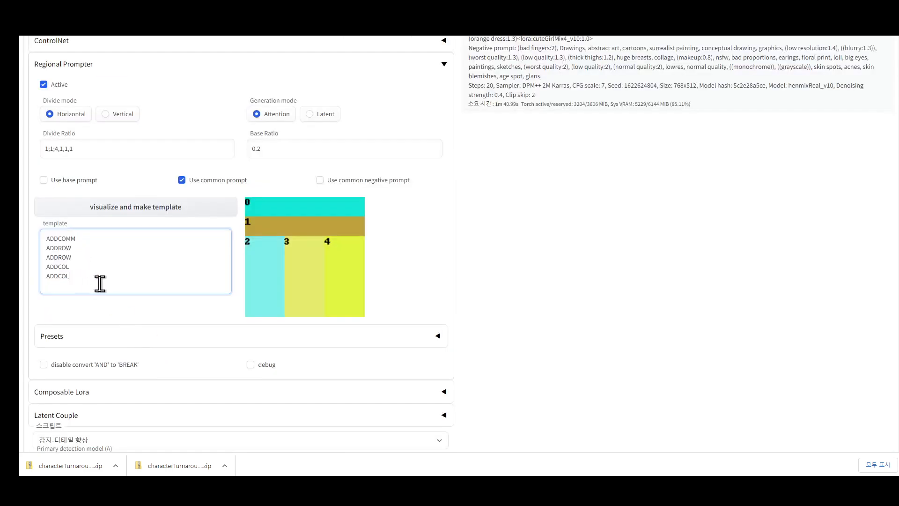
Generate the castle street image, inspect it at enlarged size and close the enlarged view
{"action": "scroll", "coordinate": [100, 283], "scroll_direction": "up", "scroll_amount": 10}
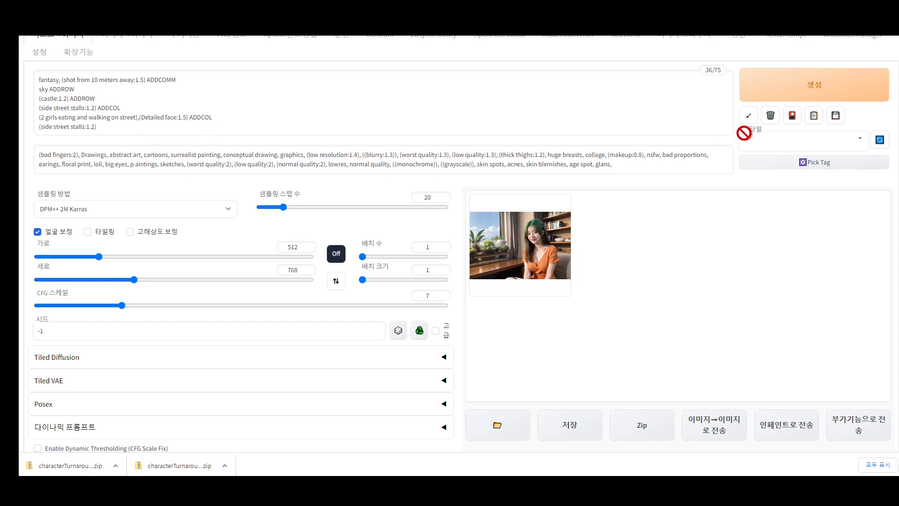
{"action": "left_click", "coordinate": [817, 84]}
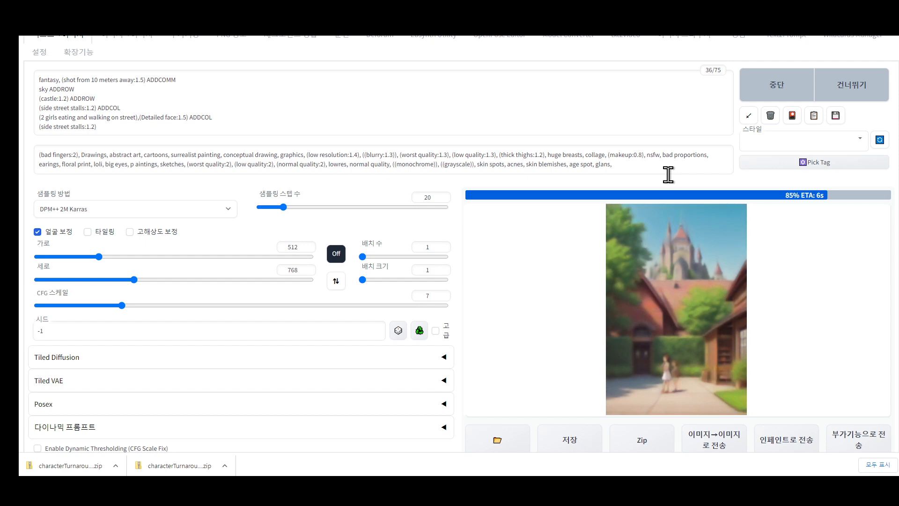
{"action": "left_click", "coordinate": [519, 275]}
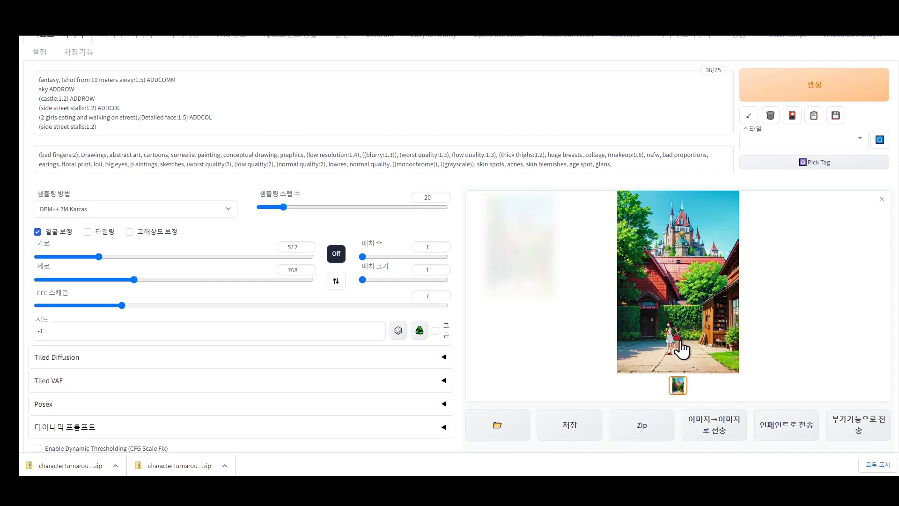
{"action": "left_click", "coordinate": [678, 349]}
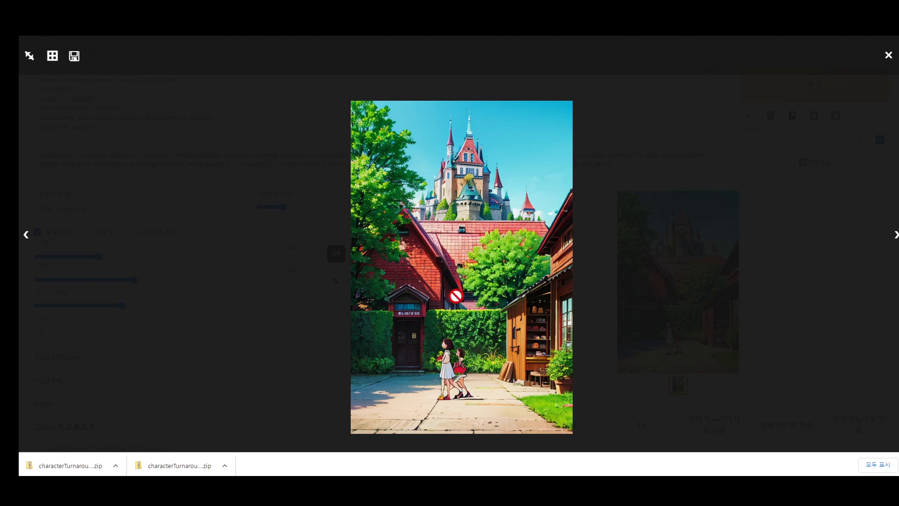
{"action": "left_click", "coordinate": [888, 55]}
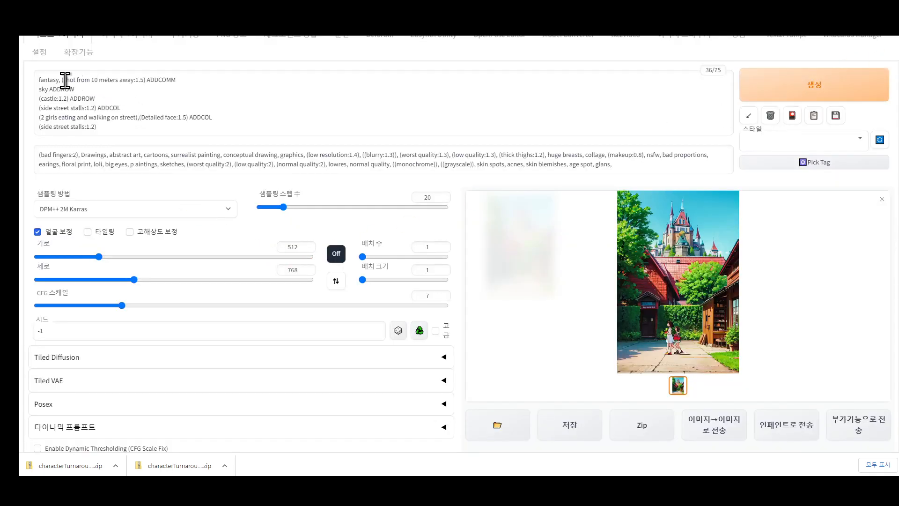
Remove "(shot from 10 meters away:1.5)" from the prompt's first line, leaving "fantasy ADDCOMM", and generate another image
{"action": "left_click_drag", "start_coordinate": [64, 81], "coordinate": [144, 80]}
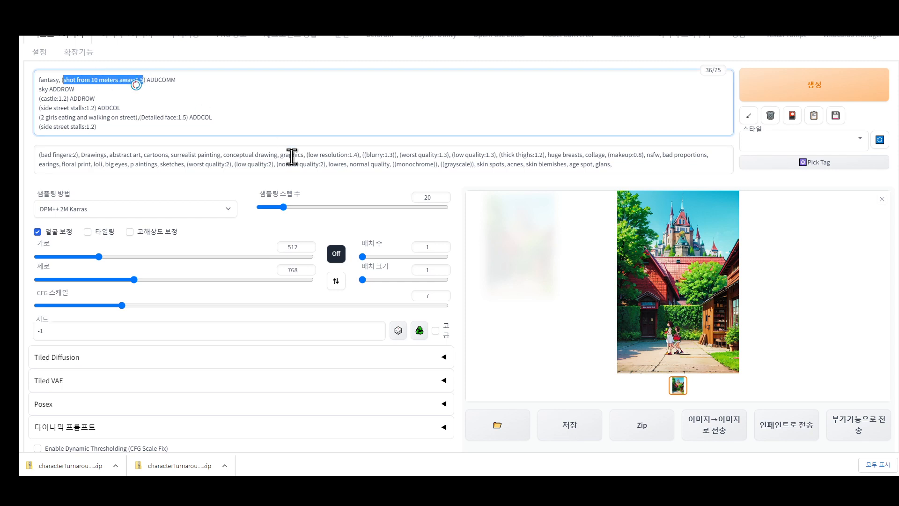
{"action": "key", "text": "BackSpace"}
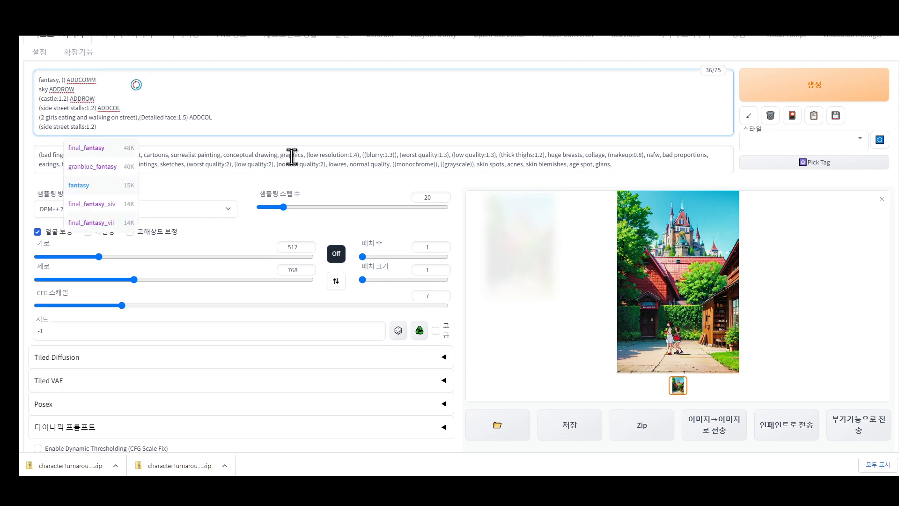
{"action": "key", "text": "Right"}
{"action": "key", "text": "BackSpace"}
{"action": "key", "text": "BackSpace"}
{"action": "key", "text": "BackSpace"}
{"action": "key", "text": "BackSpace"}
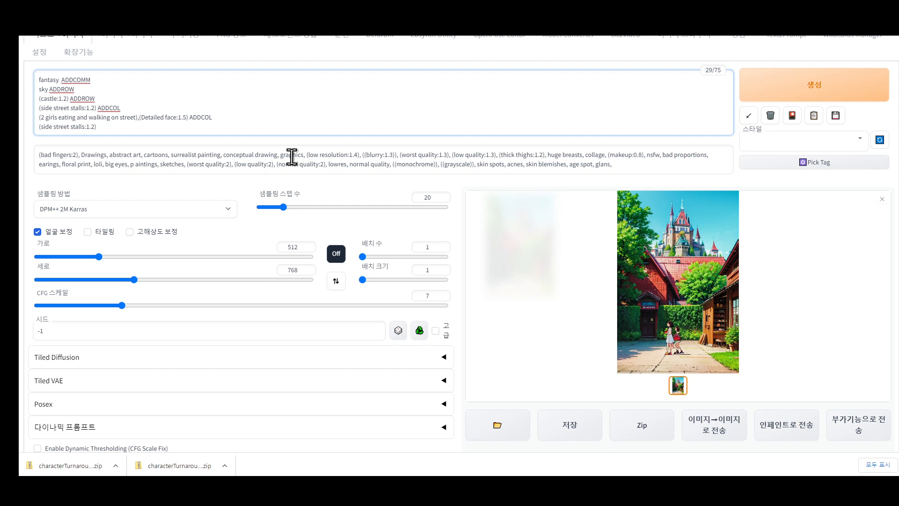
{"action": "left_click", "coordinate": [833, 97]}
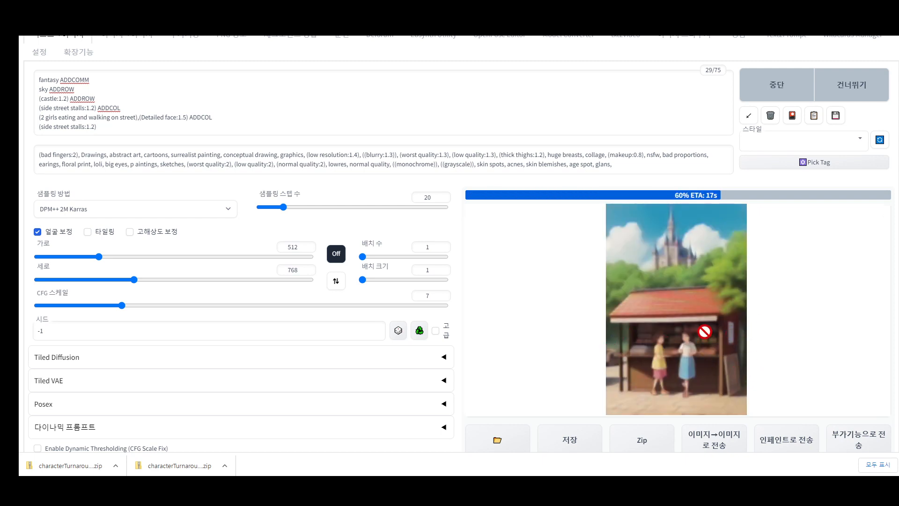
Raise the weight of both "side street stalls" prompt lines to 1.5 and generate another image
{"action": "left_click", "coordinate": [145, 124]}
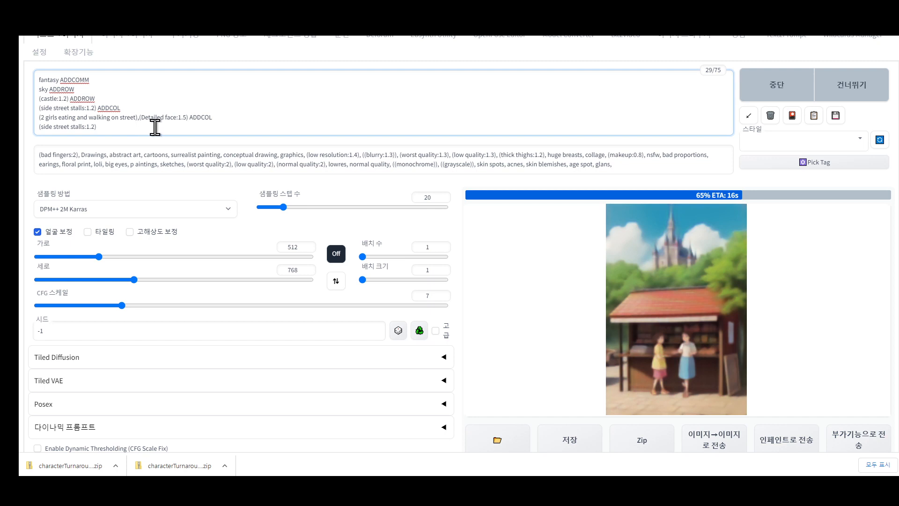
{"action": "key", "text": "BackSpace"}
{"action": "type", "text": "5"}
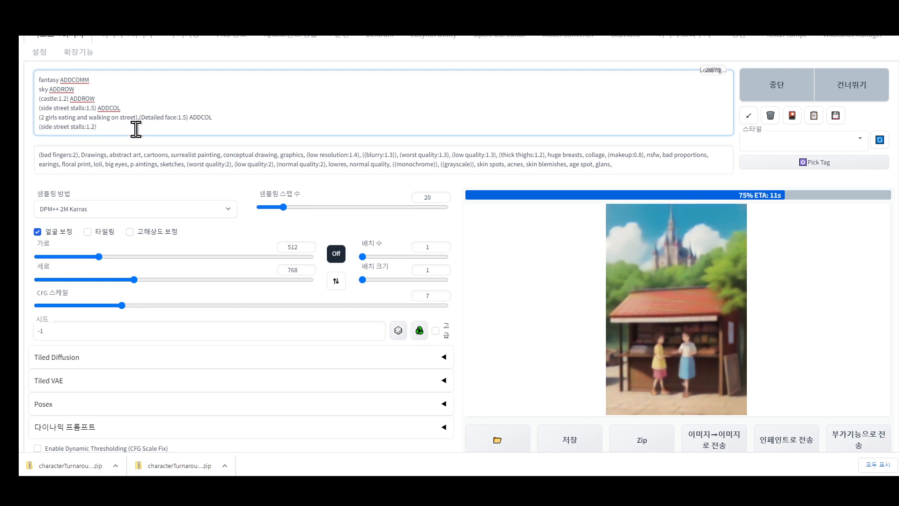
{"action": "key", "text": "Right"}
{"action": "key", "text": "Right"}
{"action": "key", "text": "BackSpace"}
{"action": "type", "text": "5"}
{"action": "left_click", "coordinate": [311, 111]}
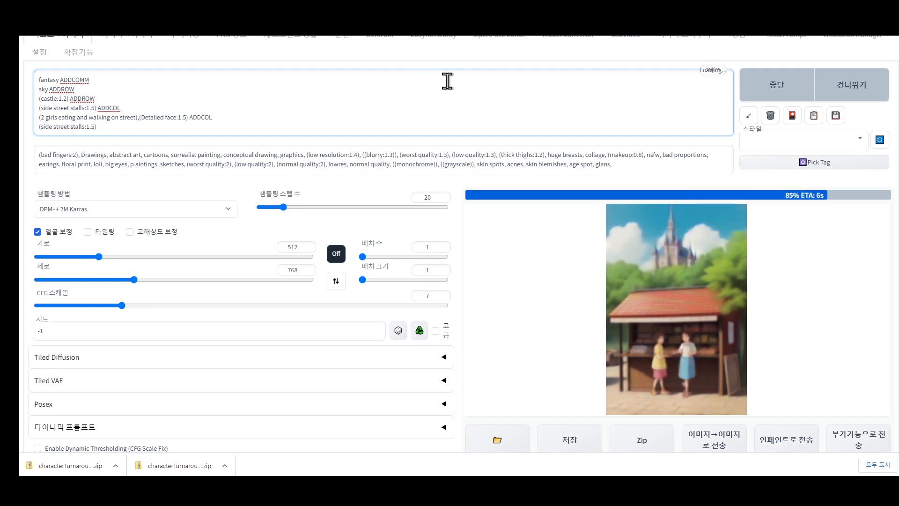
{"action": "left_click", "coordinate": [817, 88]}
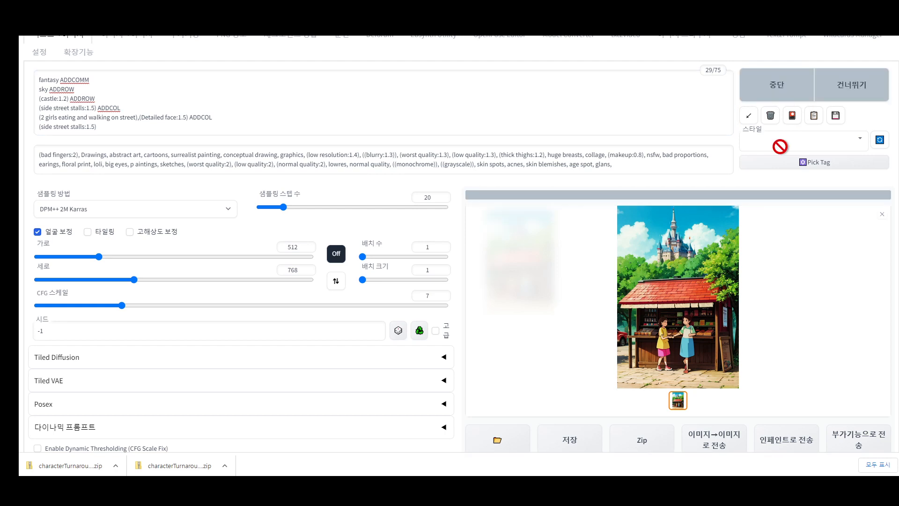
Simplify the girls' prompt line to "2 girls eating and walking on street ADDCOL", removing the Detailed face term and parentheses
{"action": "left_click", "coordinate": [135, 120]}
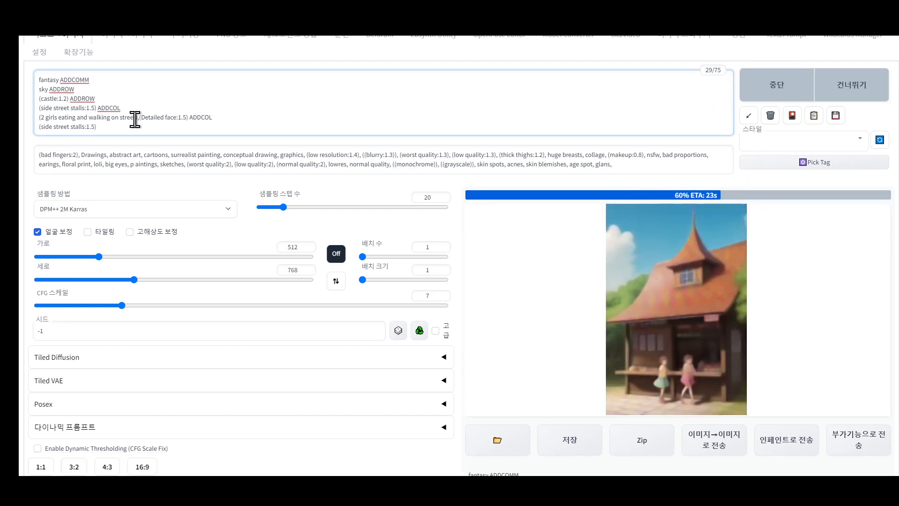
{"action": "left_click_drag", "start_coordinate": [136, 119], "coordinate": [189, 118]}
{"action": "key", "text": "BackSpace"}
{"action": "key", "text": "Left"}
{"action": "key", "text": "Left"}
{"action": "key", "text": "Left"}
{"action": "key", "text": "Left"}
{"action": "key", "text": "Left"}
{"action": "key", "text": "Left"}
{"action": "key", "text": "Left"}
{"action": "key", "text": "Left"}
{"action": "key", "text": "Left"}
{"action": "key", "text": "Left"}
{"action": "key", "text": "Left"}
{"action": "key", "text": "Left"}
{"action": "key", "text": "Left"}
{"action": "key", "text": "Left"}
{"action": "key", "text": "Left"}
{"action": "key", "text": "Left"}
{"action": "key", "text": "Left"}
{"action": "key", "text": "Left"}
{"action": "key", "text": "Left"}
{"action": "key", "text": "Left"}
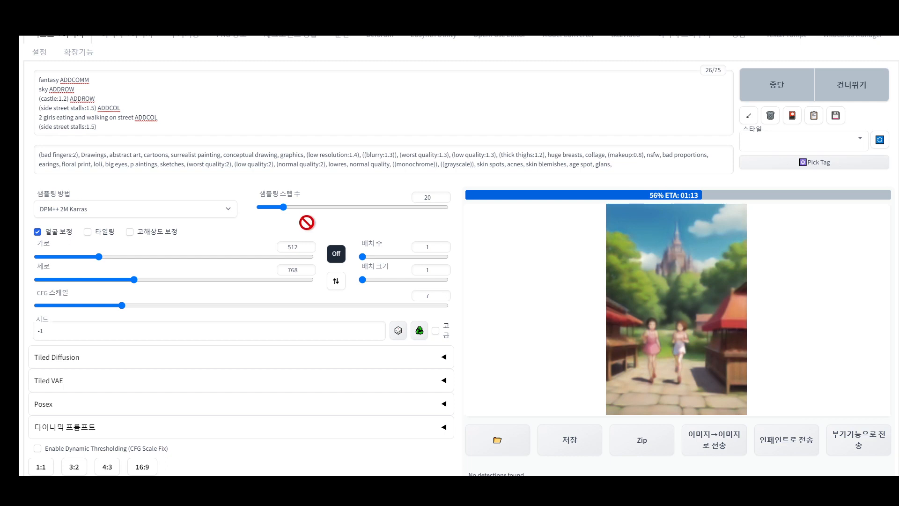
Switch the checkpoint to henmixReal_v10 and the prompt LoRA to cuteGirlMix4_v10
{"action": "scroll", "coordinate": [307, 223], "scroll_direction": "up", "scroll_amount": 1}
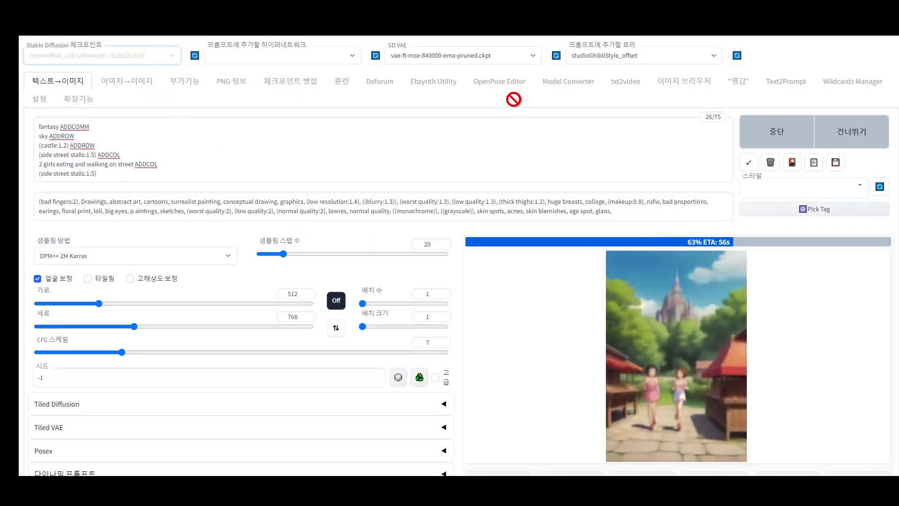
{"action": "left_click", "coordinate": [643, 55]}
{"action": "left_click", "coordinate": [635, 86]}
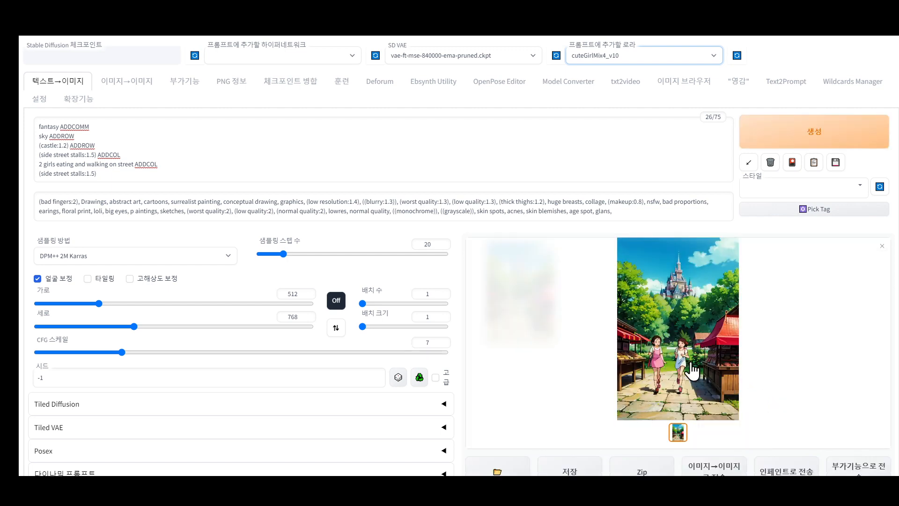
View the newly generated castle street image with the two girls enlarged, and close the enlarged view
{"action": "left_click", "coordinate": [674, 356]}
{"action": "left_click", "coordinate": [461, 423]}
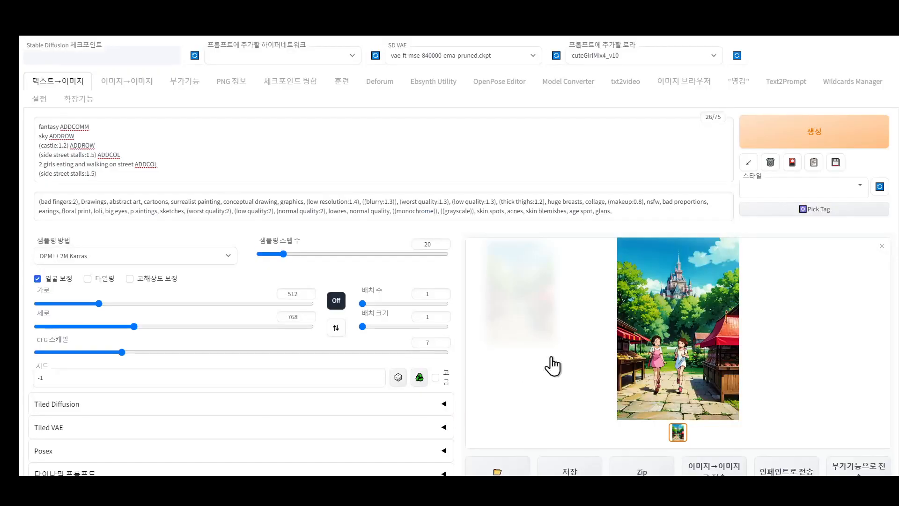
Generate a new image from the unchanged regional prompt using the henmixReal_v10 checkpoint
{"action": "left_click", "coordinate": [699, 362]}
{"action": "left_click", "coordinate": [576, 328]}
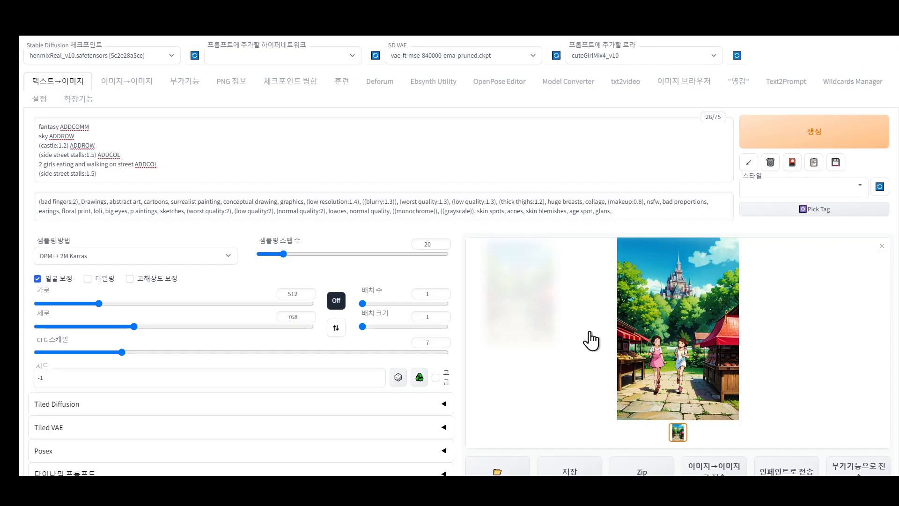
{"action": "left_click", "coordinate": [818, 141]}
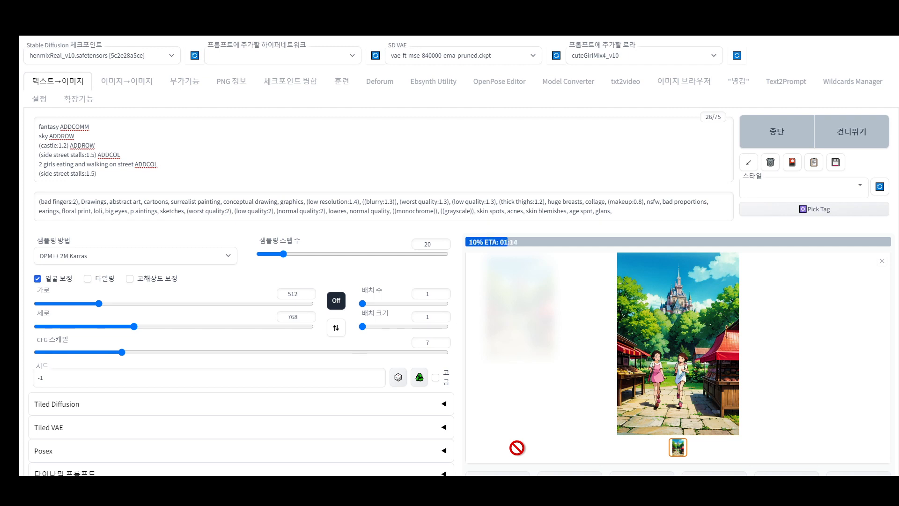
Extend the common prompt line to "fantasy, 1800's ADDCOMM"
{"action": "left_click", "coordinate": [120, 146]}
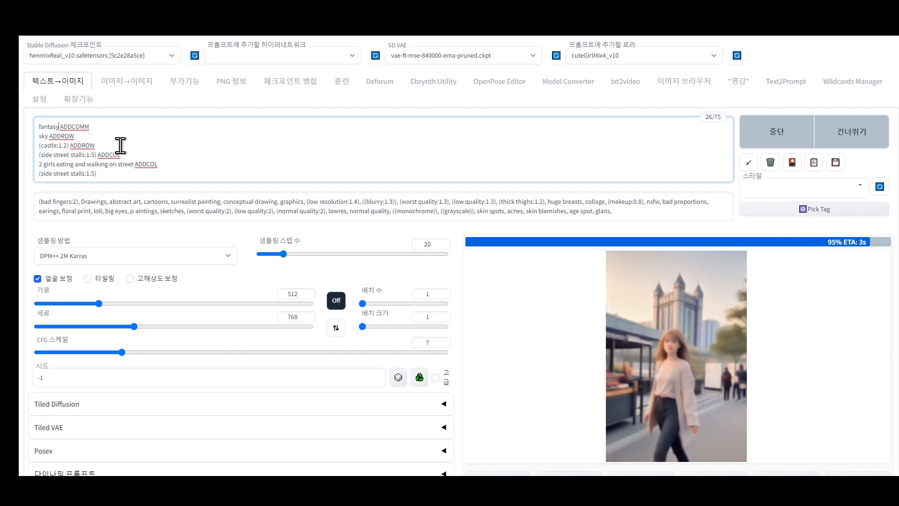
{"action": "type", "text": ","}
{"action": "type", "text": " 1800"}
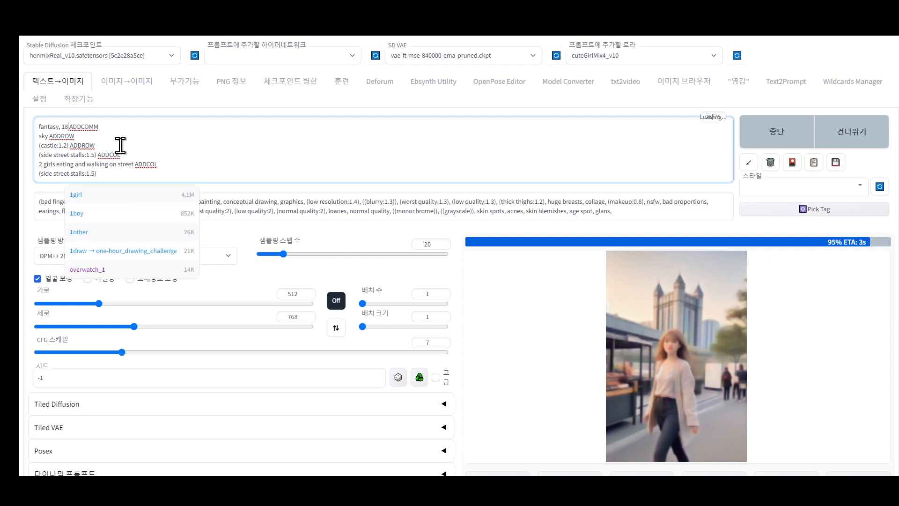
{"action": "key", "text": "Escape"}
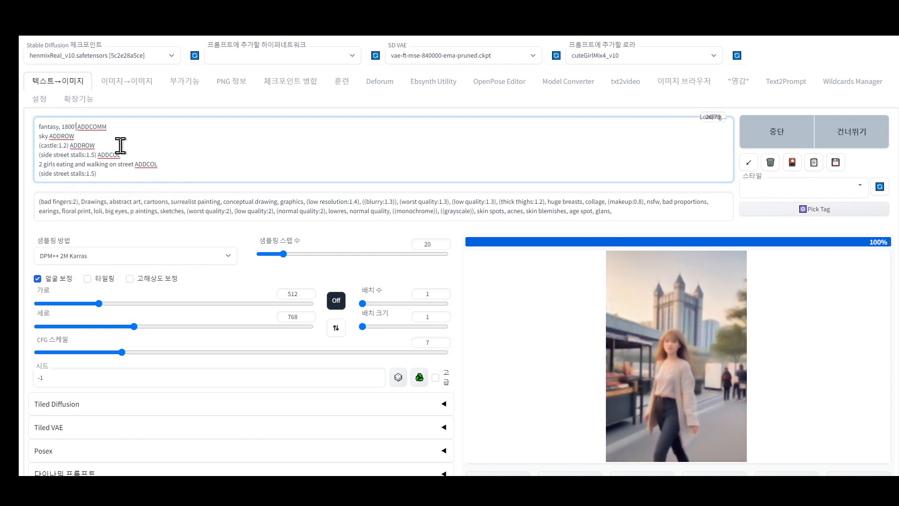
{"action": "type", "text": "'s"}
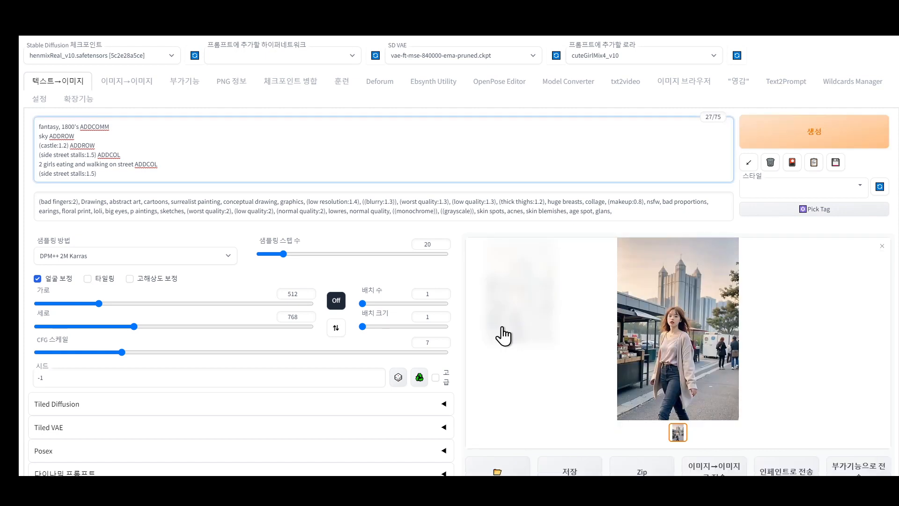
View the finished image enlarged, close it, and generate another one with the 1800's prompt
{"action": "left_click", "coordinate": [576, 315]}
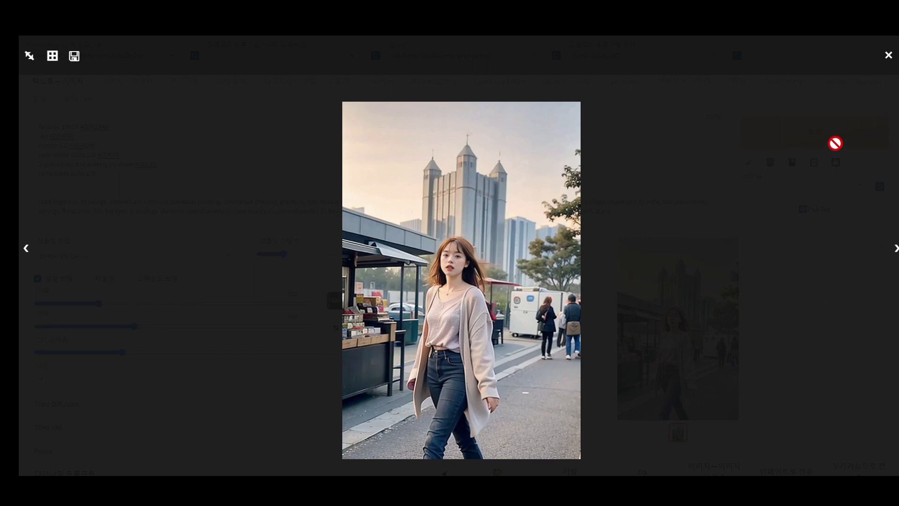
{"action": "left_click", "coordinate": [889, 56]}
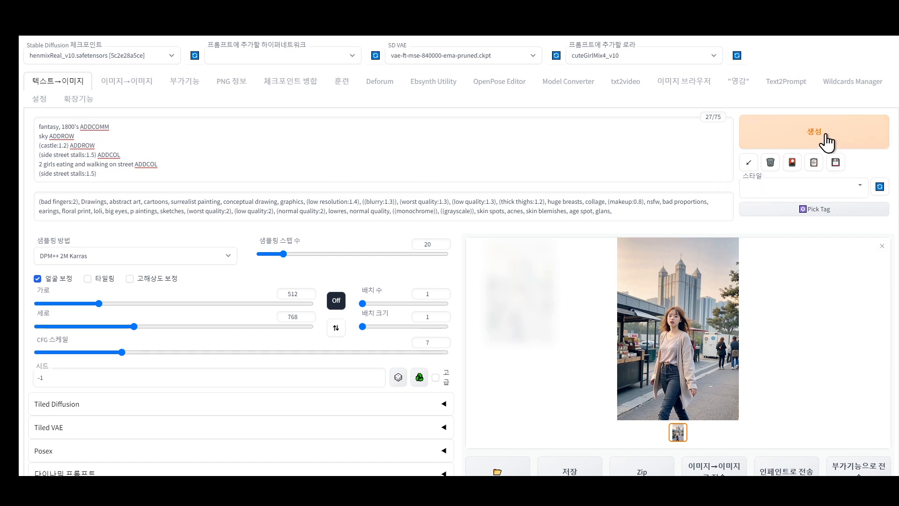
{"action": "left_click", "coordinate": [796, 140]}
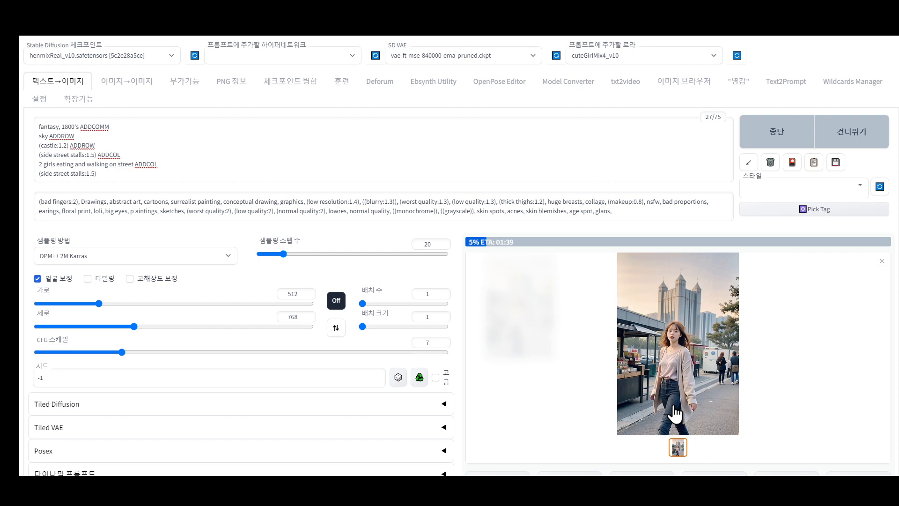
{"action": "scroll", "coordinate": [805, 415], "scroll_direction": "down", "scroll_amount": 3}
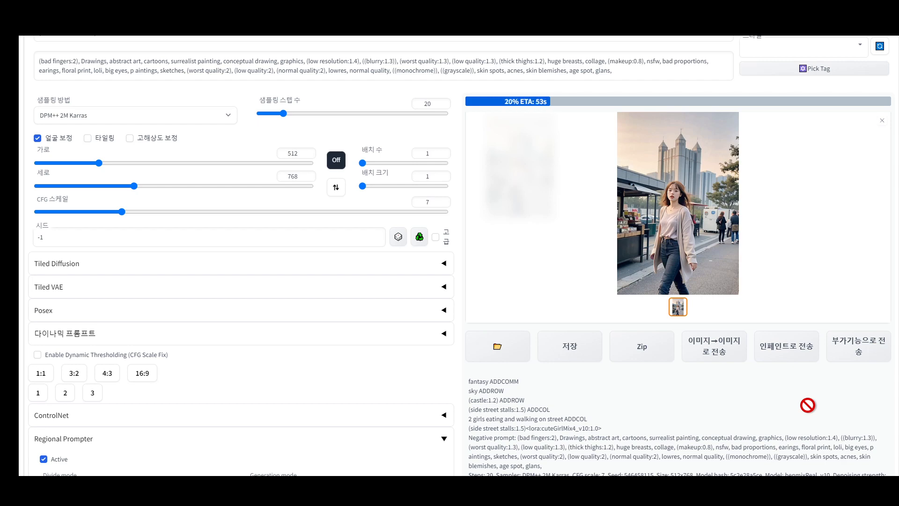
{"action": "scroll", "coordinate": [802, 413], "scroll_direction": "up", "scroll_amount": 3}
{"action": "scroll", "coordinate": [799, 407], "scroll_direction": "down", "scroll_amount": 3}
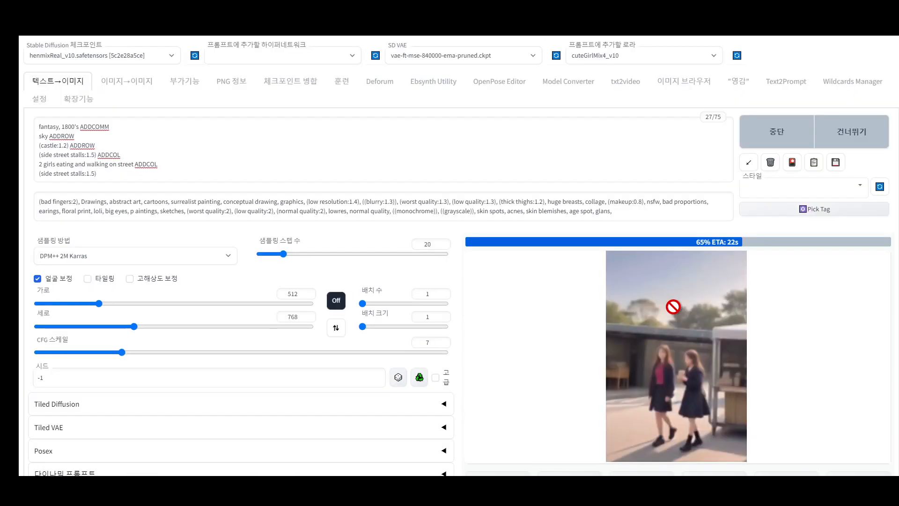
{"action": "scroll", "coordinate": [674, 307], "scroll_direction": "up", "scroll_amount": 3}
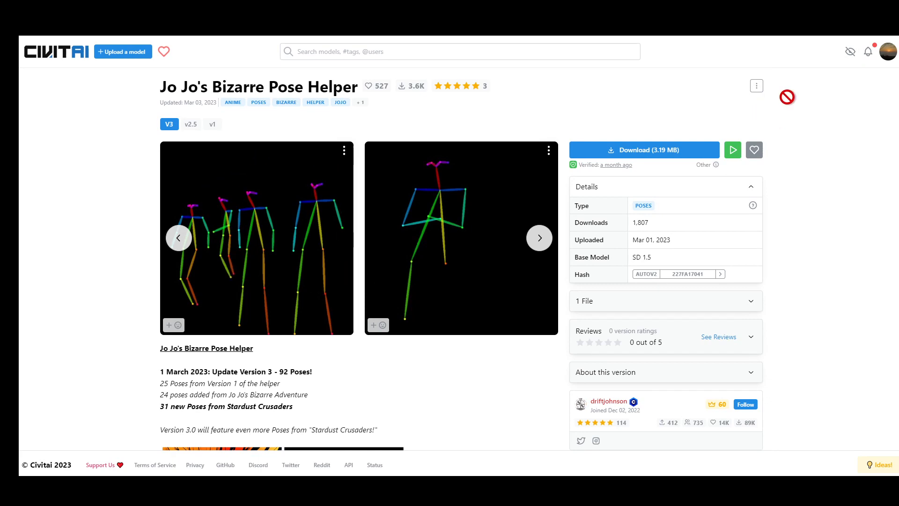
Switch to Civitai and examine the pose previews, description and discussion of Jo Jo's Bizarre Pose Helper
{"action": "scroll", "coordinate": [321, 310], "scroll_direction": "down", "scroll_amount": 2}
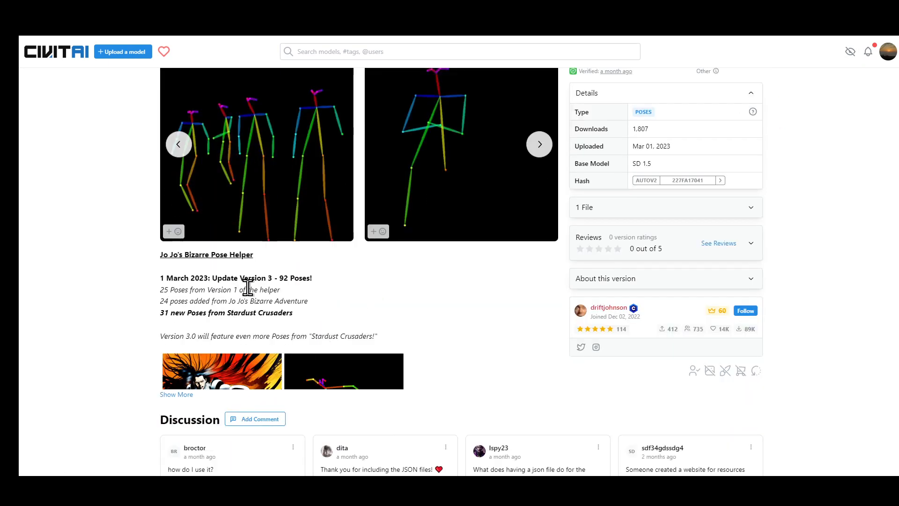
{"action": "scroll", "coordinate": [391, 299], "scroll_direction": "down", "scroll_amount": 2}
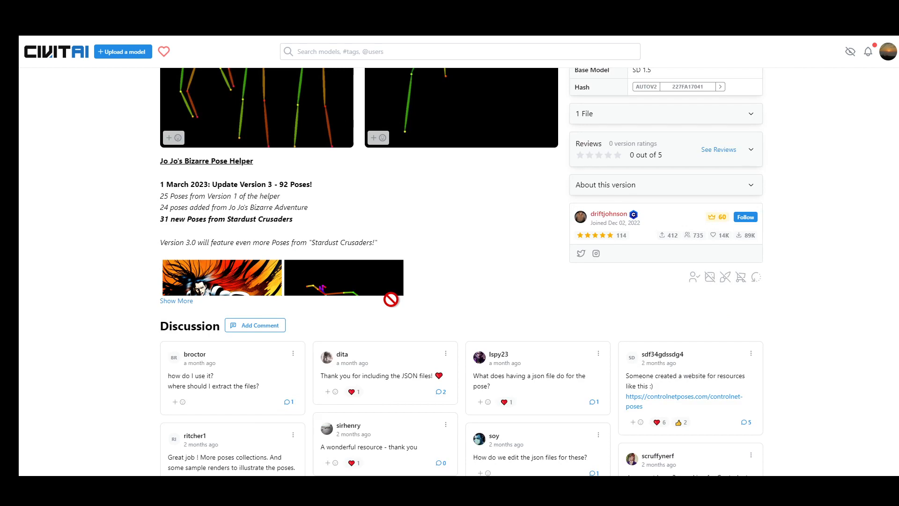
{"action": "scroll", "coordinate": [472, 283], "scroll_direction": "up", "scroll_amount": 3}
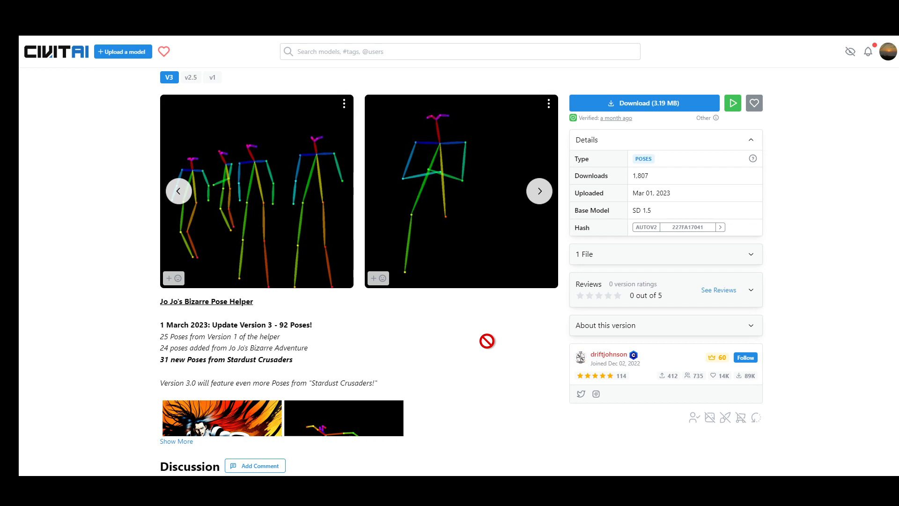
{"action": "scroll", "coordinate": [492, 338], "scroll_direction": "down", "scroll_amount": 4}
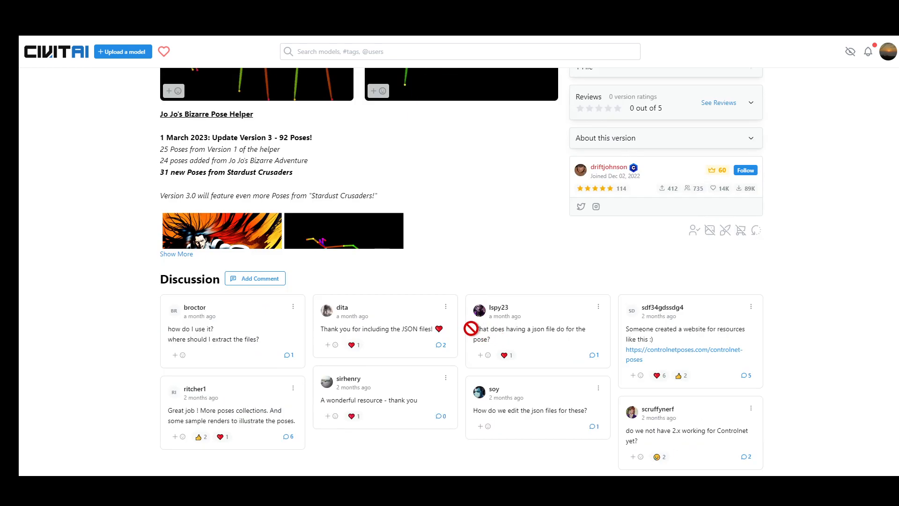
{"action": "scroll", "coordinate": [472, 328], "scroll_direction": "up", "scroll_amount": 3}
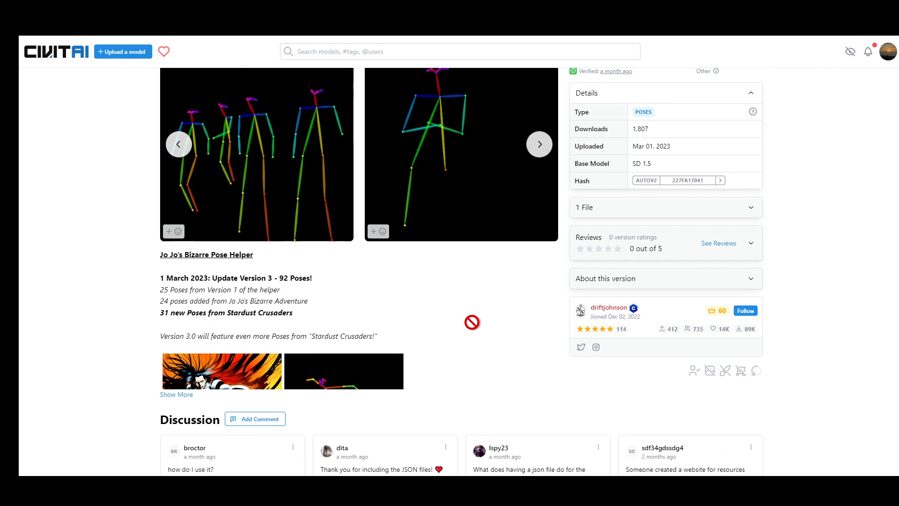
{"action": "scroll", "coordinate": [472, 322], "scroll_direction": "up", "scroll_amount": 2}
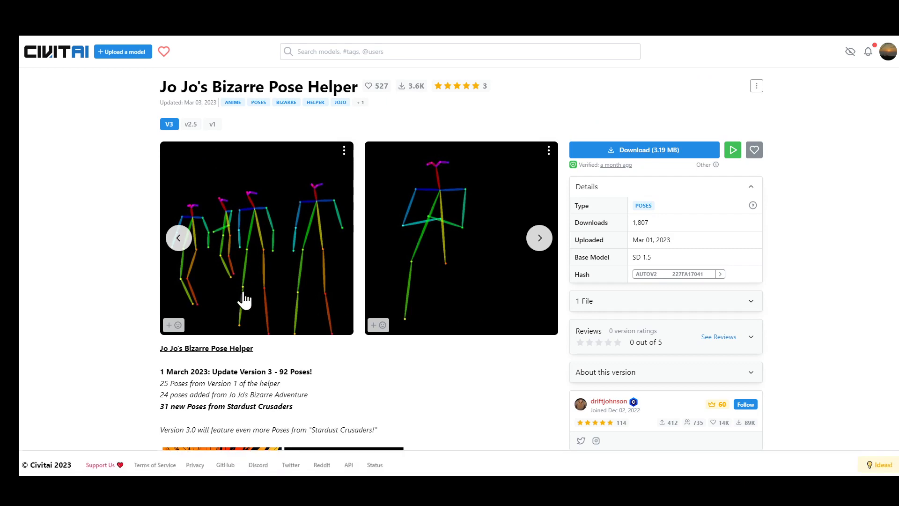
{"action": "scroll", "coordinate": [498, 396], "scroll_direction": "down", "scroll_amount": 5}
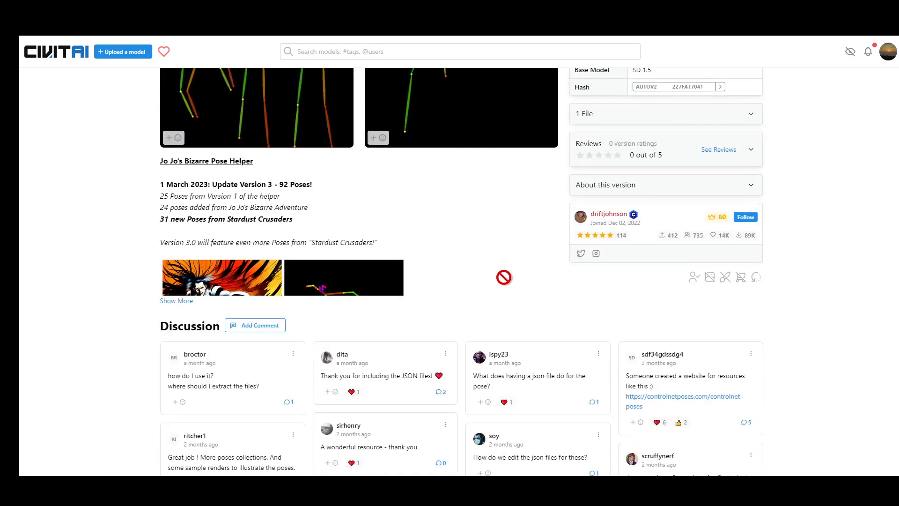
{"action": "scroll", "coordinate": [520, 288], "scroll_direction": "up", "scroll_amount": 5}
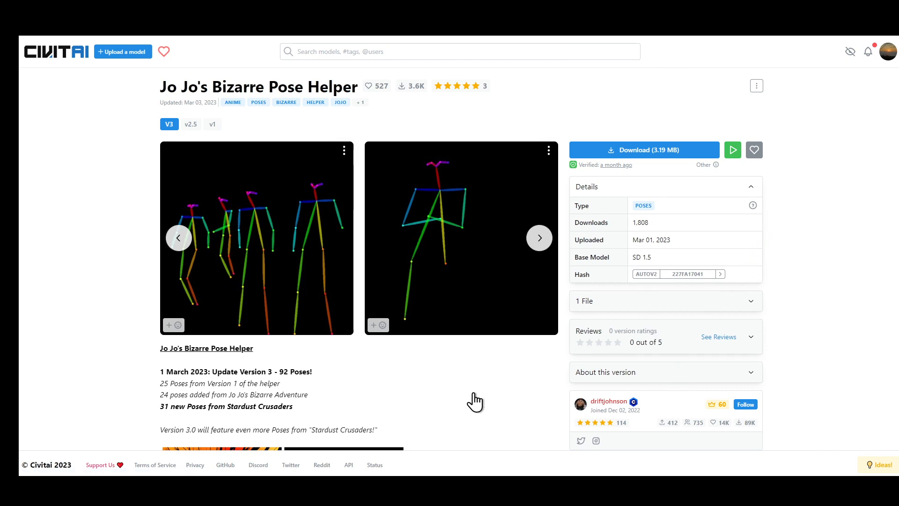
{"action": "scroll", "coordinate": [473, 392], "scroll_direction": "down", "scroll_amount": 2}
{"action": "scroll", "coordinate": [474, 393], "scroll_direction": "up", "scroll_amount": 2}
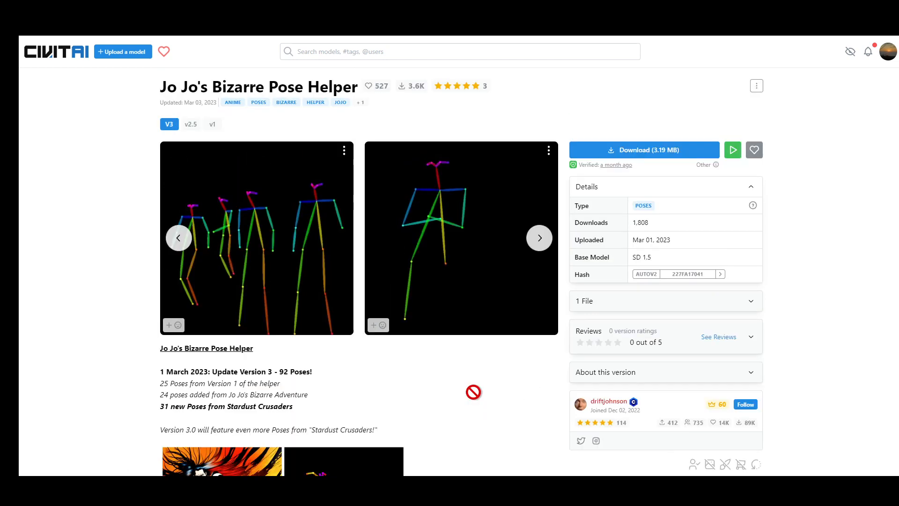
Return to the Civitai model overview and filter it by Wildcards instead of Poses
{"action": "left_click", "coordinate": [49, 58]}
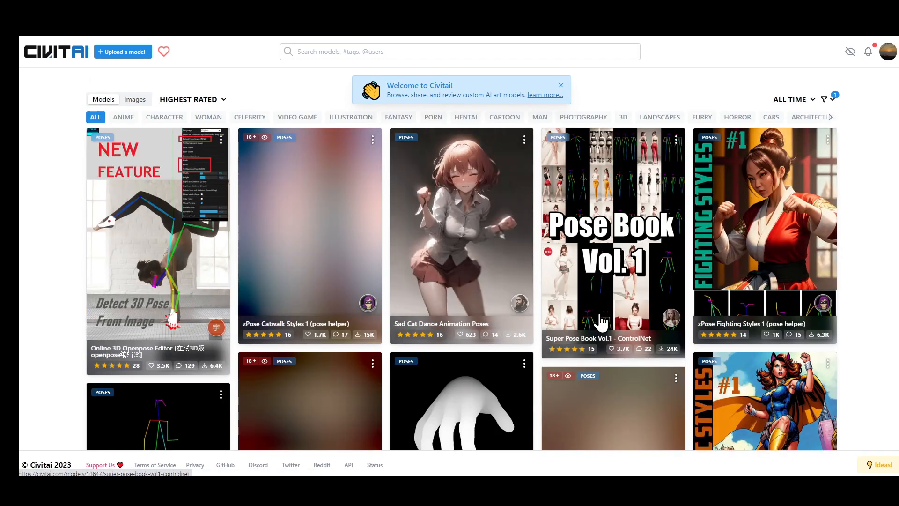
{"action": "left_click", "coordinate": [825, 99]}
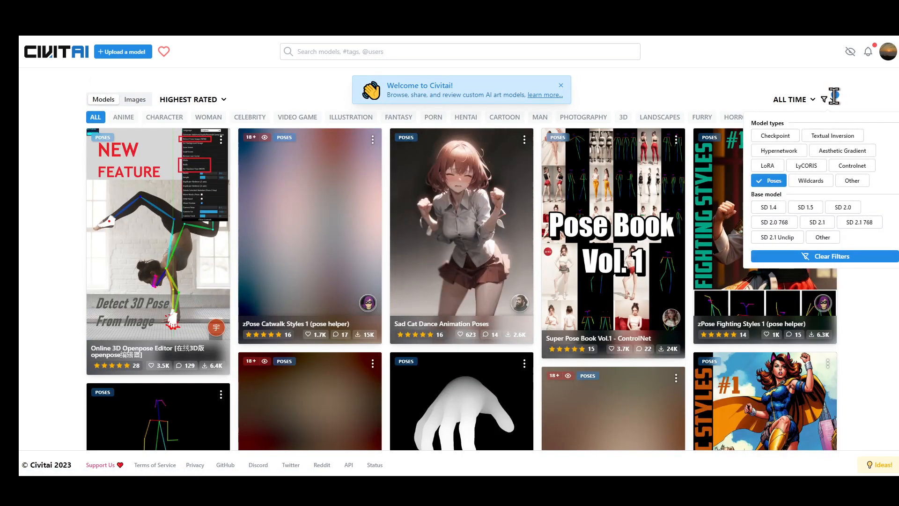
{"action": "left_click", "coordinate": [771, 181]}
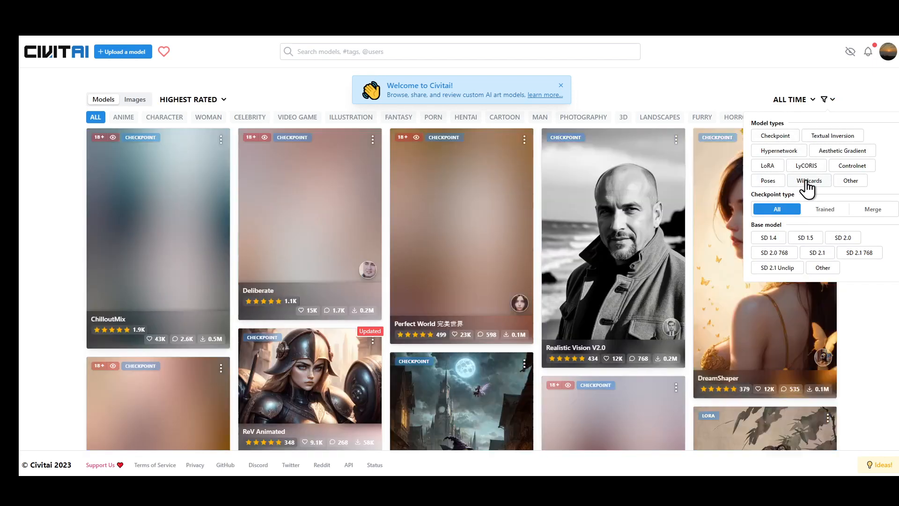
{"action": "left_click", "coordinate": [804, 181]}
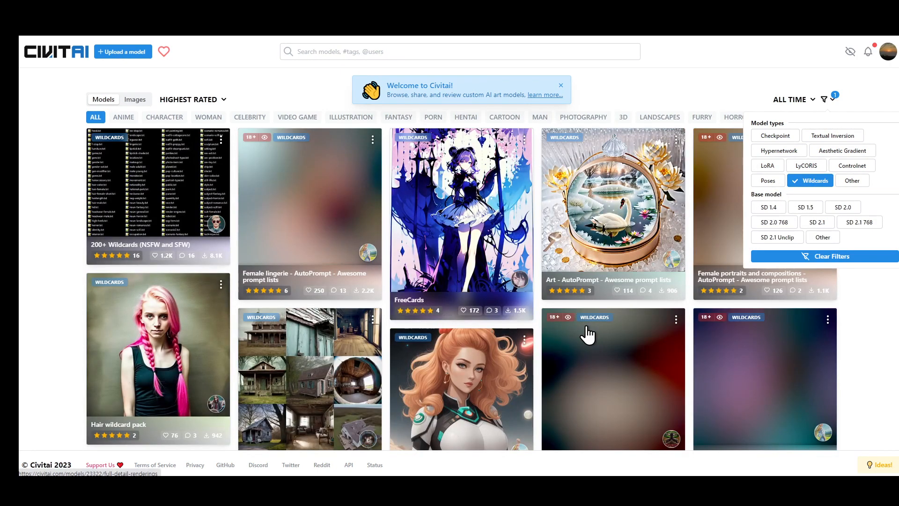
{"action": "scroll", "coordinate": [588, 334], "scroll_direction": "down", "scroll_amount": 1}
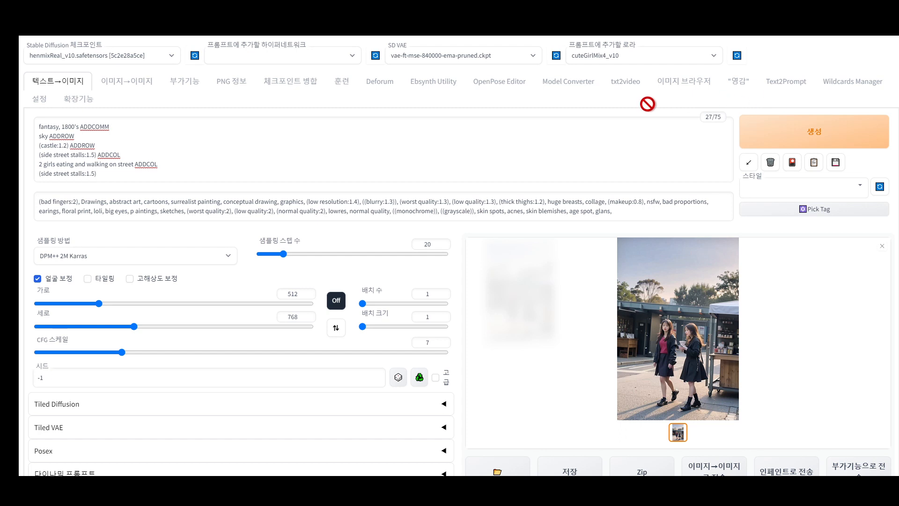
Switch to the Stable Diffusion web UI and check which collections the Wildcards Manager offers, without selecting one
{"action": "left_click", "coordinate": [870, 95]}
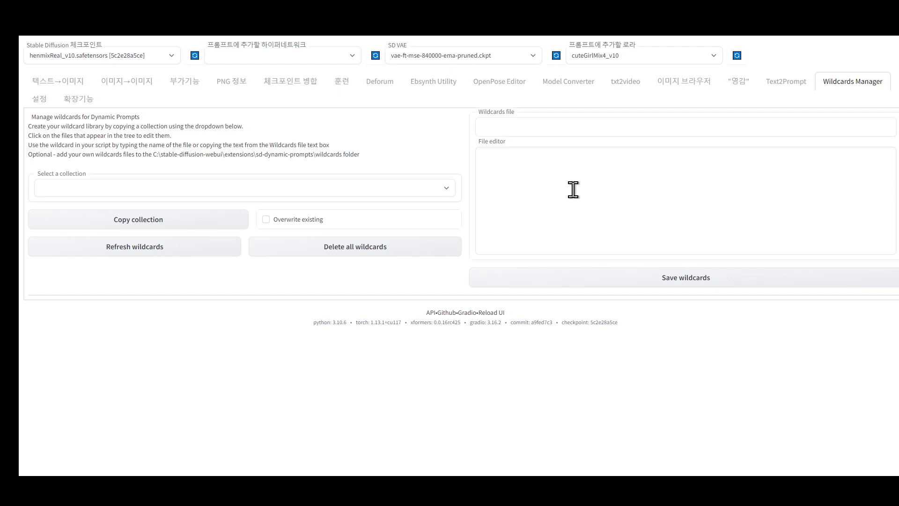
{"action": "left_click", "coordinate": [446, 188]}
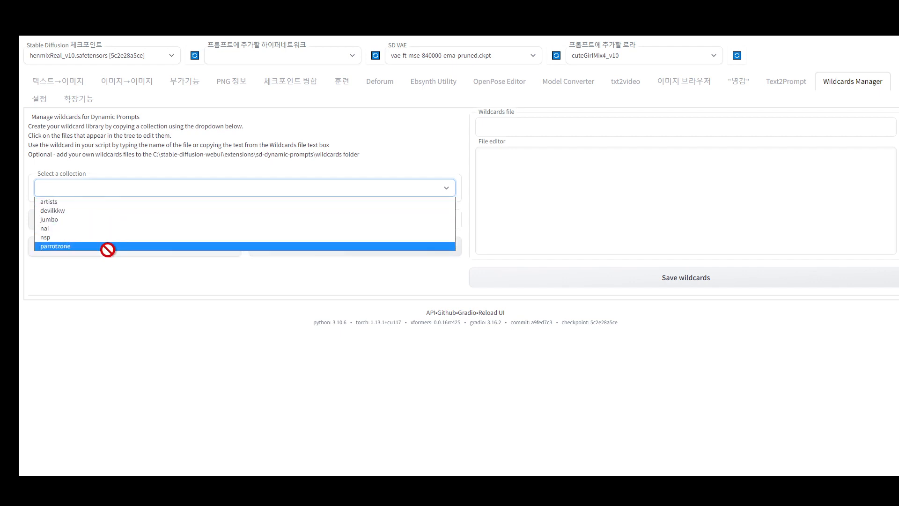
{"action": "left_click", "coordinate": [438, 136]}
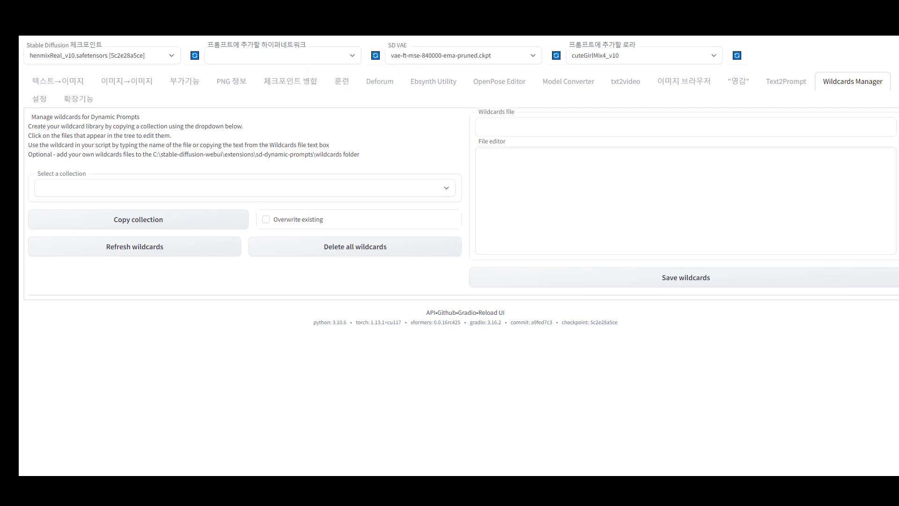
Return to text-to-image generation and review the generation details and the Regional Prompter's divide settings and region template
{"action": "left_click", "coordinate": [63, 85]}
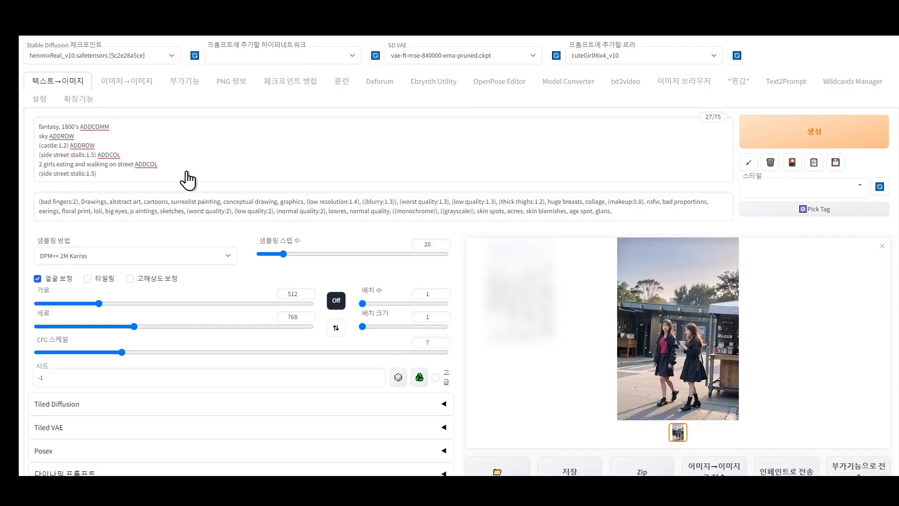
{"action": "scroll", "coordinate": [555, 320], "scroll_direction": "down", "scroll_amount": 2}
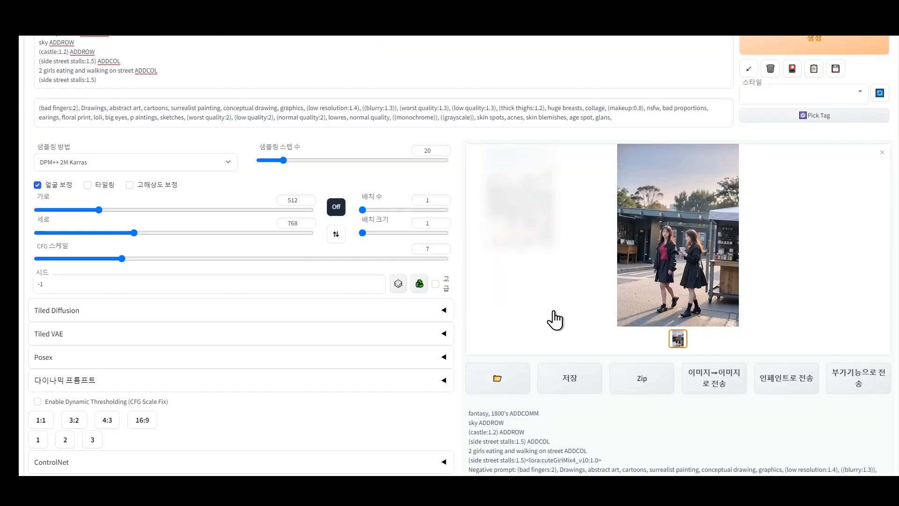
{"action": "scroll", "coordinate": [555, 320], "scroll_direction": "down", "scroll_amount": 13}
{"action": "scroll", "coordinate": [553, 312], "scroll_direction": "up", "scroll_amount": 5}
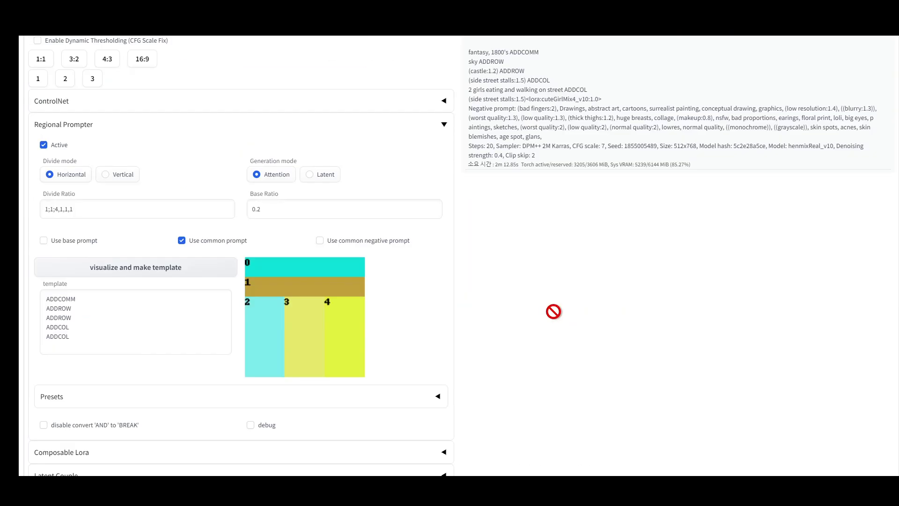
{"action": "scroll", "coordinate": [553, 311], "scroll_direction": "up", "scroll_amount": 10}
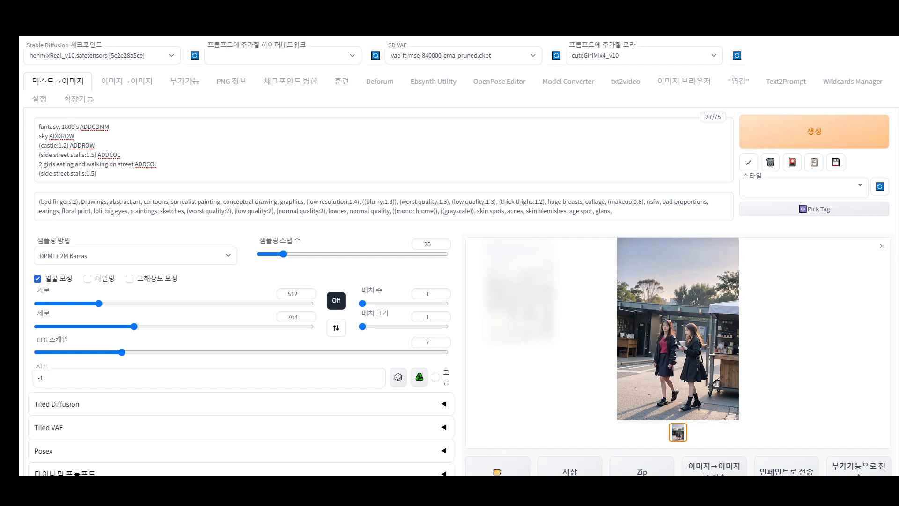
Switch to Discord, close the enlarged street photo, and examine the Midjourney Bot's /describe prompts for it
{"action": "mouse_move", "coordinate": [441, 475]}
{"action": "left_click", "coordinate": [441, 445]}
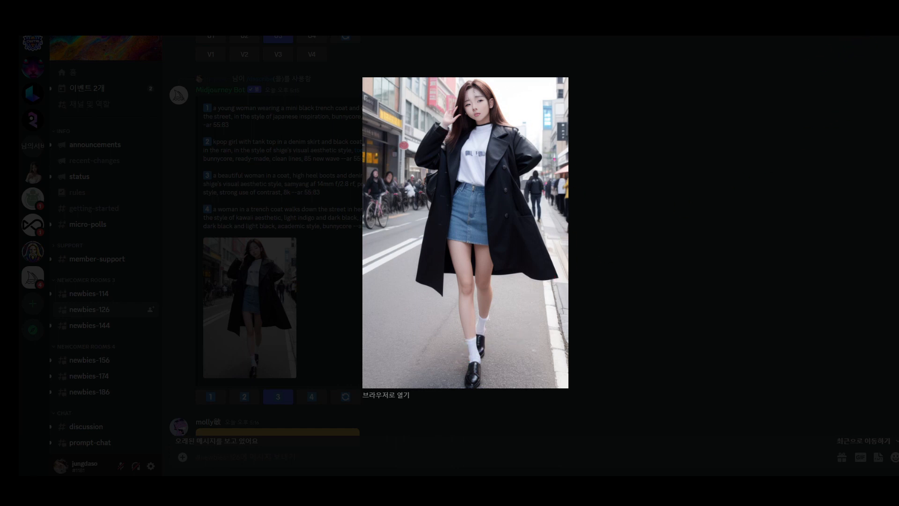
{"action": "left_click", "coordinate": [368, 416]}
{"action": "scroll", "coordinate": [373, 431], "scroll_direction": "down", "scroll_amount": 4}
{"action": "scroll", "coordinate": [373, 432], "scroll_direction": "up", "scroll_amount": 4}
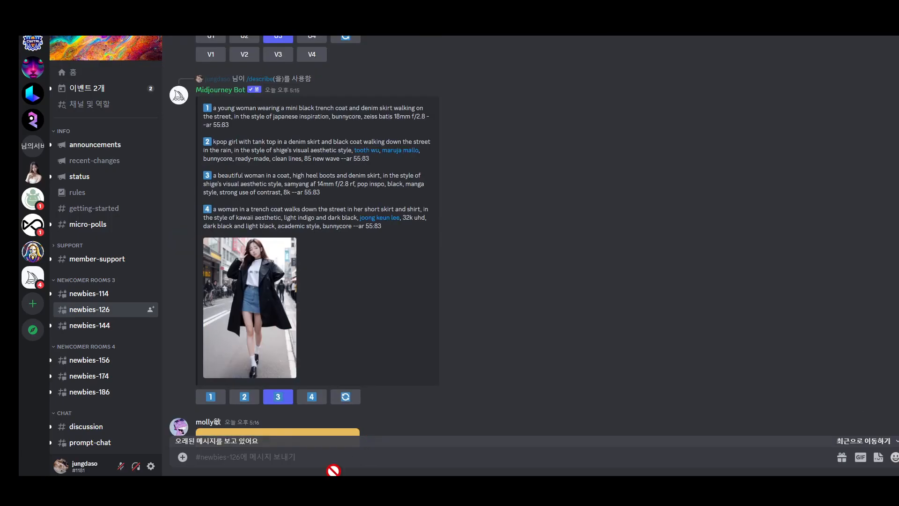
Start a /describe command and preview the image 못난 여인.png in the file picker, without uploading it
{"action": "type", "text": "/de"}
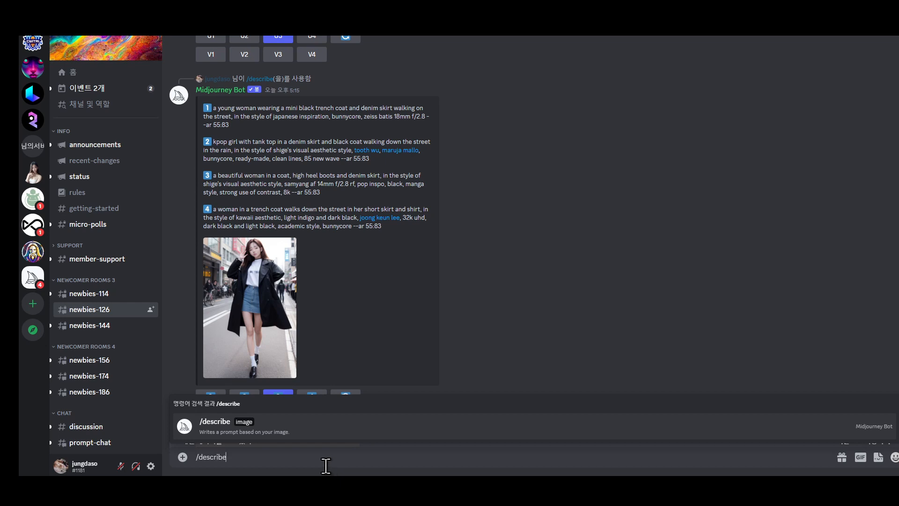
{"action": "type", "text": "scribe"}
{"action": "left_click", "coordinate": [242, 427]}
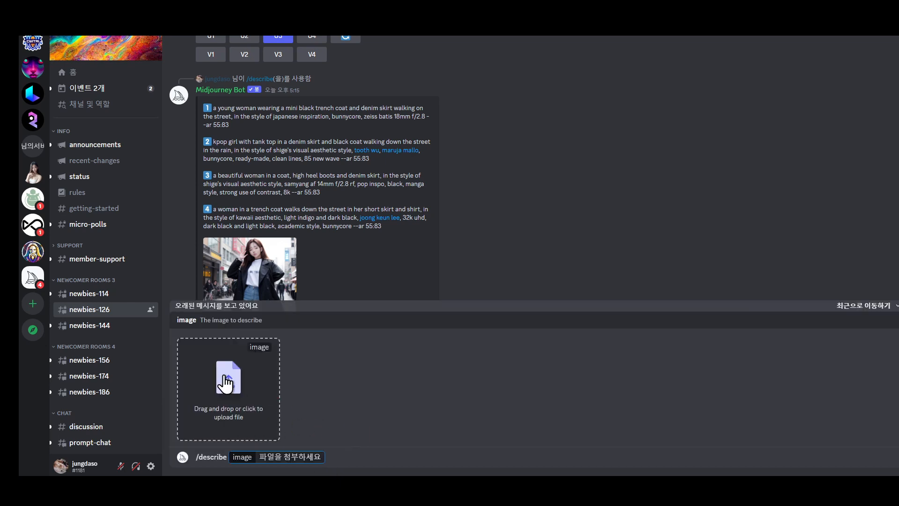
{"action": "left_click_drag", "start_coordinate": [226, 383], "coordinate": [327, 384]}
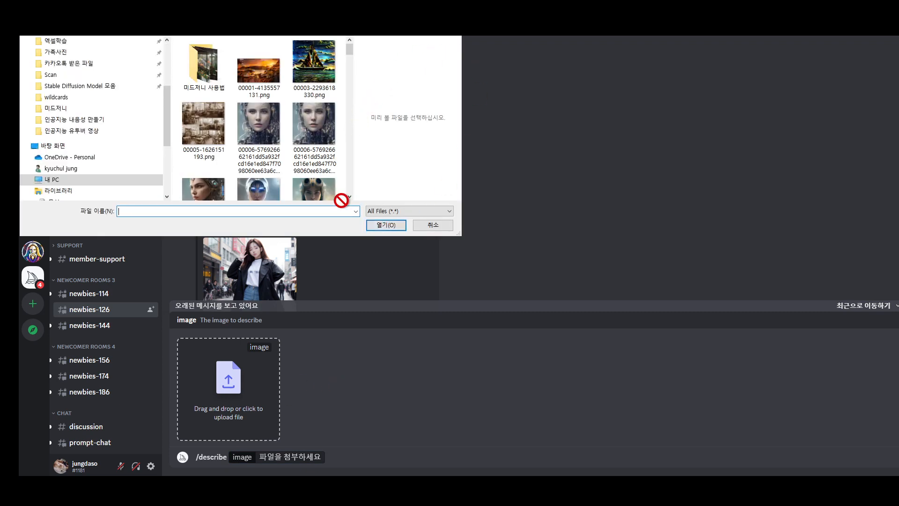
{"action": "left_click_drag", "start_coordinate": [342, 201], "coordinate": [314, 151]}
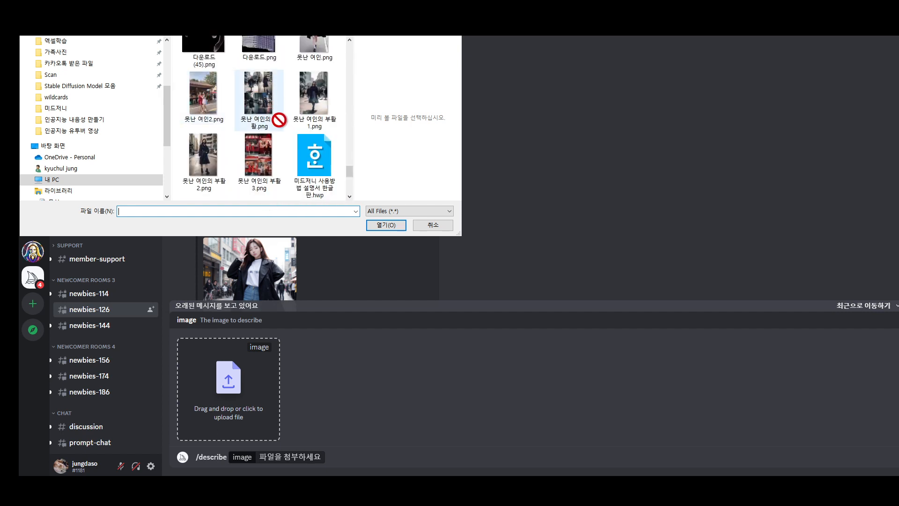
{"action": "scroll", "coordinate": [279, 121], "scroll_direction": "up", "scroll_amount": 1}
{"action": "left_click", "coordinate": [315, 70]}
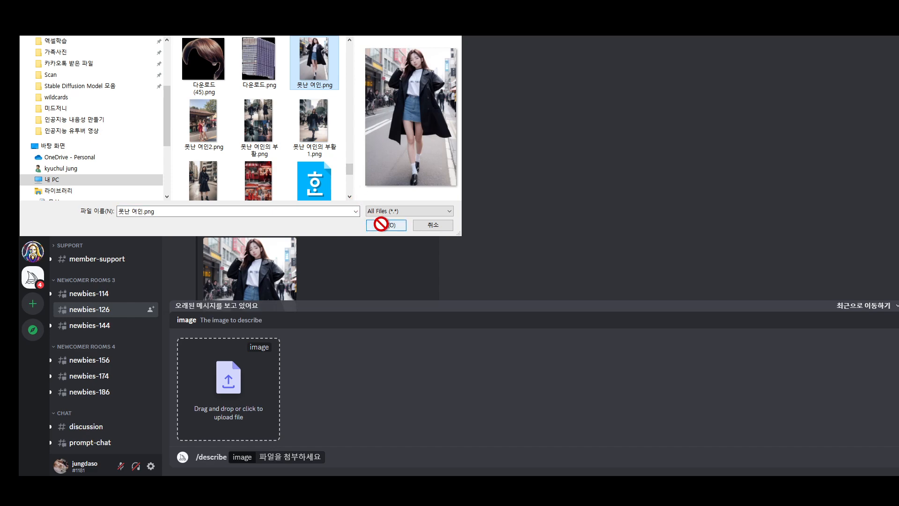
{"action": "left_click", "coordinate": [433, 225]}
Browse the recent mentions and jump to the generated image grid of women in black coats on the street
{"action": "scroll", "coordinate": [427, 223], "scroll_direction": "down", "scroll_amount": 1}
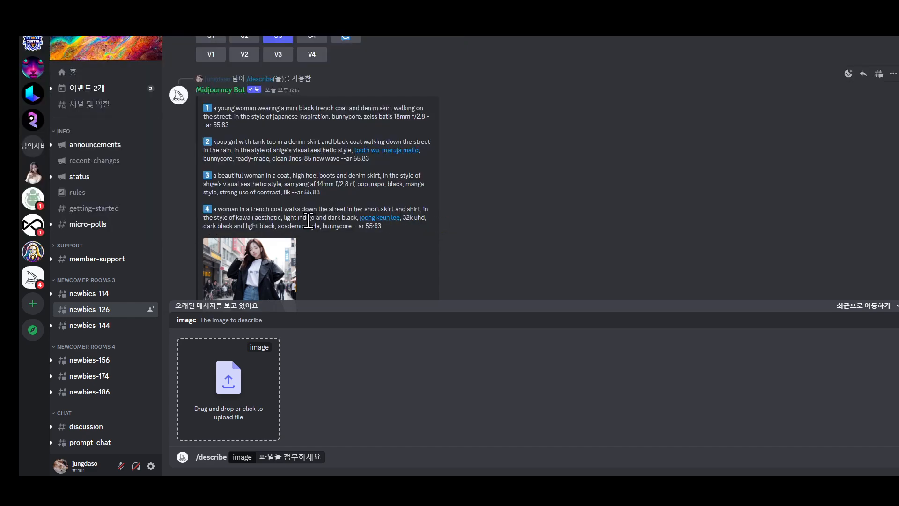
{"action": "scroll", "coordinate": [379, 226], "scroll_direction": "down", "scroll_amount": 1}
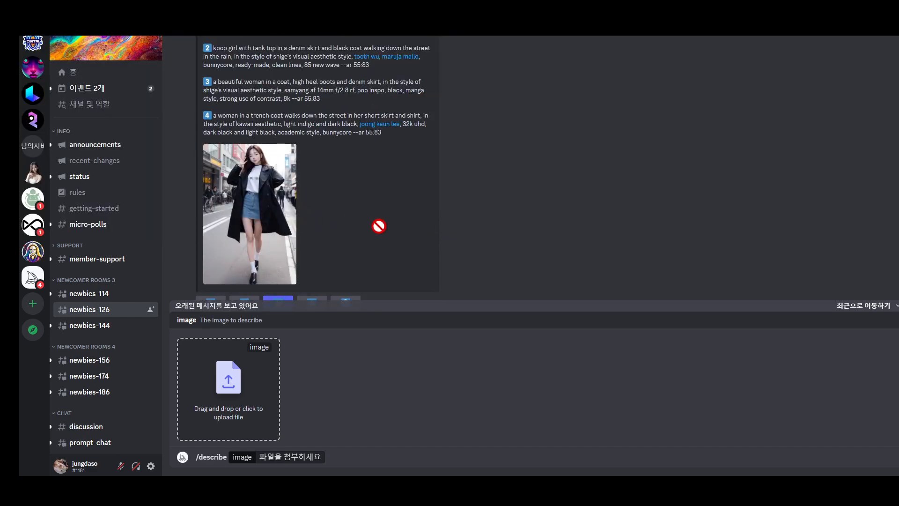
{"action": "scroll", "coordinate": [379, 227], "scroll_direction": "up", "scroll_amount": 1}
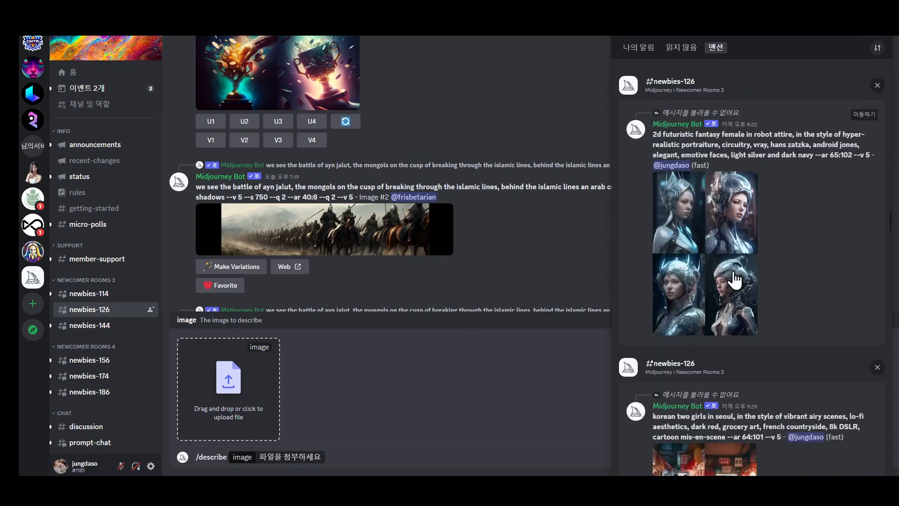
{"action": "scroll", "coordinate": [736, 277], "scroll_direction": "down", "scroll_amount": 10}
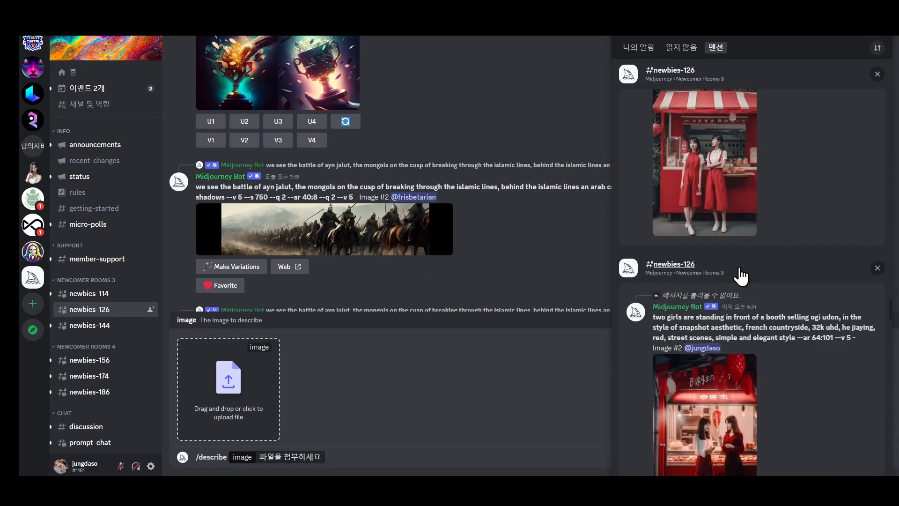
{"action": "scroll", "coordinate": [715, 282], "scroll_direction": "down", "scroll_amount": 6}
{"action": "left_click", "coordinate": [869, 206]}
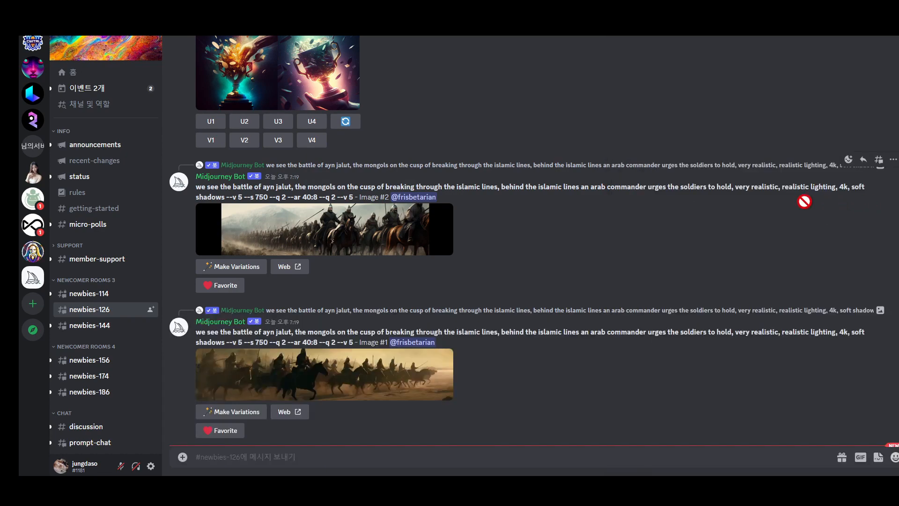
Find the earlier /describe message for the street photo in newbies-126 and examine its four suggested prompts
{"action": "scroll", "coordinate": [375, 245], "scroll_direction": "down", "scroll_amount": 4}
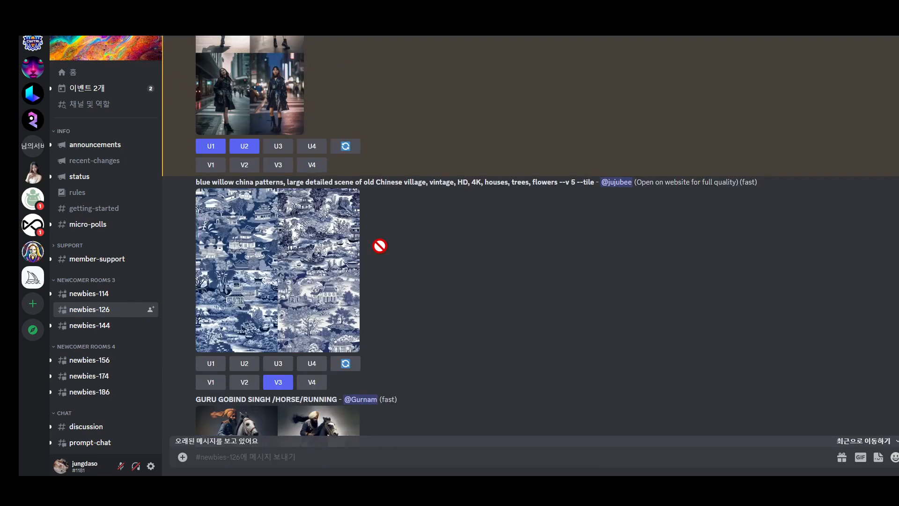
{"action": "scroll", "coordinate": [390, 243], "scroll_direction": "up", "scroll_amount": 15}
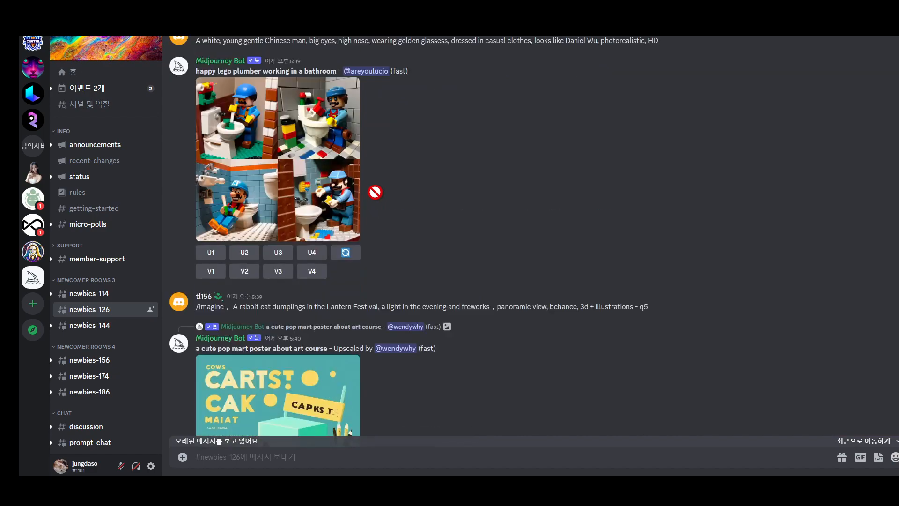
{"action": "scroll", "coordinate": [375, 191], "scroll_direction": "up", "scroll_amount": 15}
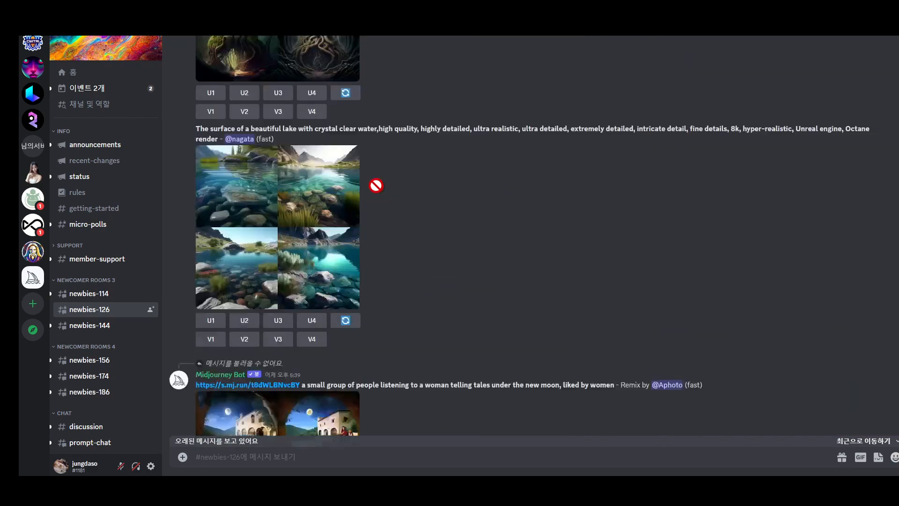
{"action": "scroll", "coordinate": [407, 338], "scroll_direction": "up", "scroll_amount": 5}
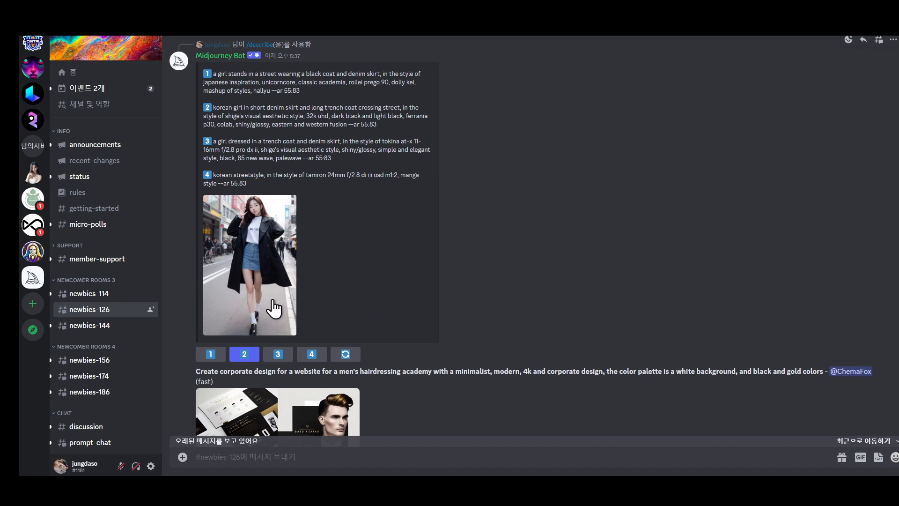
{"action": "scroll", "coordinate": [261, 226], "scroll_direction": "up", "scroll_amount": 2}
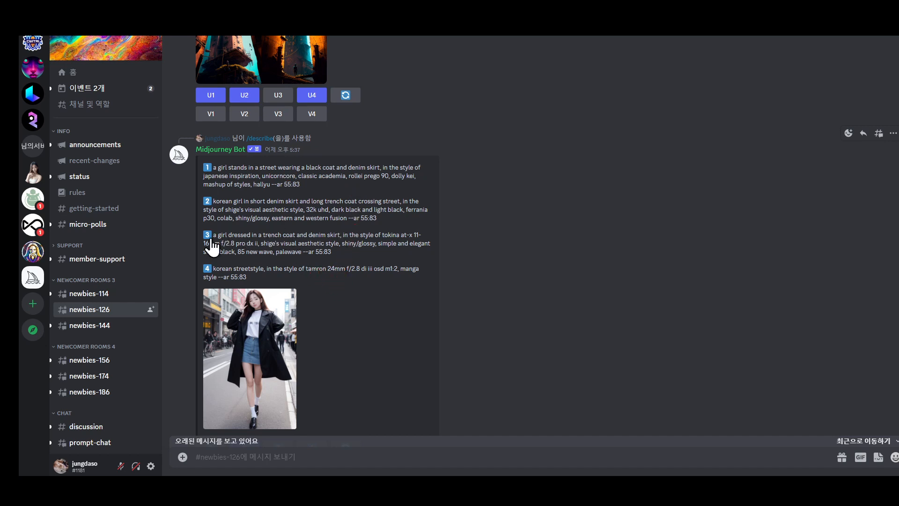
Enlarge the mentioned four-image grid of the woman in a coat and denim skirt, inspect each image at full size, and close the preview
{"action": "left_click", "coordinate": [846, 37]}
{"action": "scroll", "coordinate": [702, 304], "scroll_direction": "down", "scroll_amount": 5}
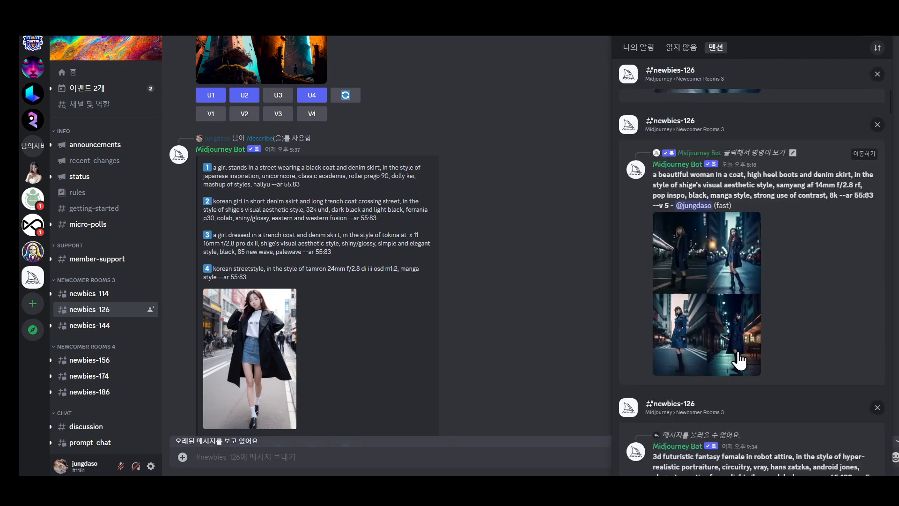
{"action": "left_click", "coordinate": [714, 302]}
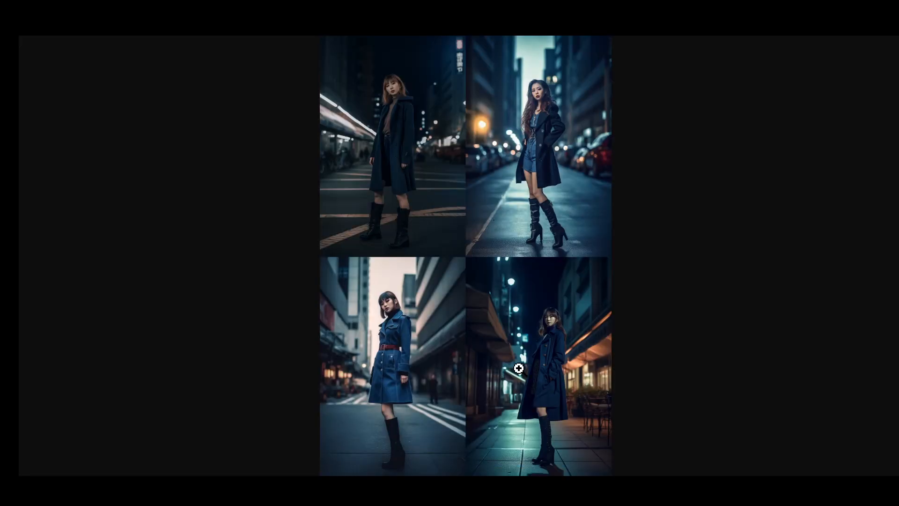
{"action": "left_click", "coordinate": [518, 368]}
{"action": "scroll", "coordinate": [593, 320], "scroll_direction": "up", "scroll_amount": 10}
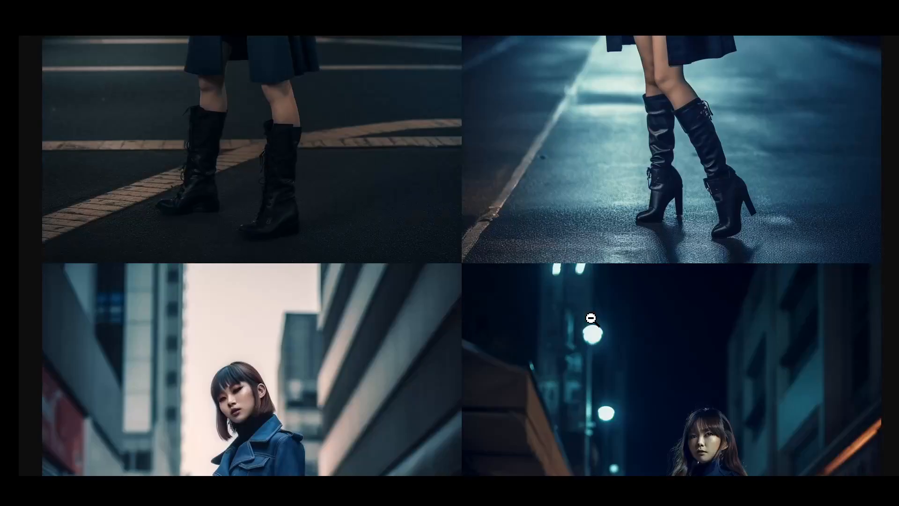
{"action": "scroll", "coordinate": [592, 320], "scroll_direction": "up", "scroll_amount": 4}
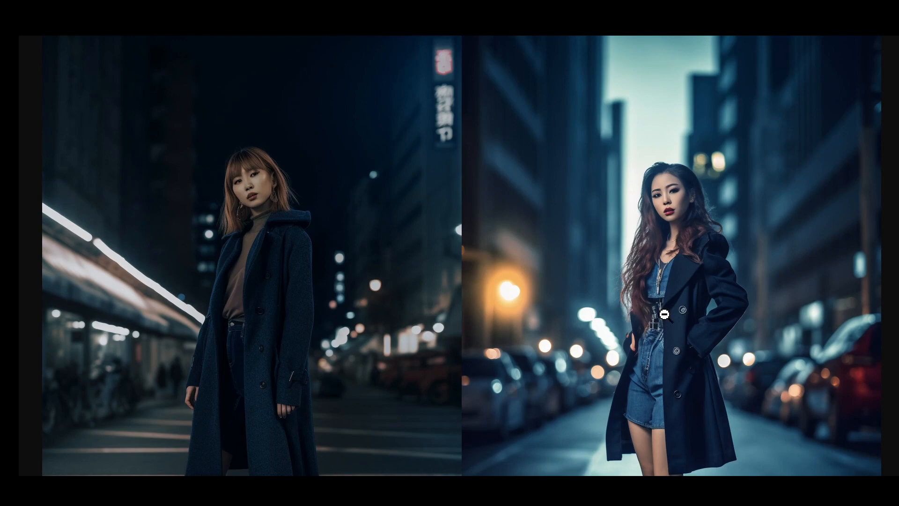
{"action": "scroll", "coordinate": [665, 315], "scroll_direction": "down", "scroll_amount": 12}
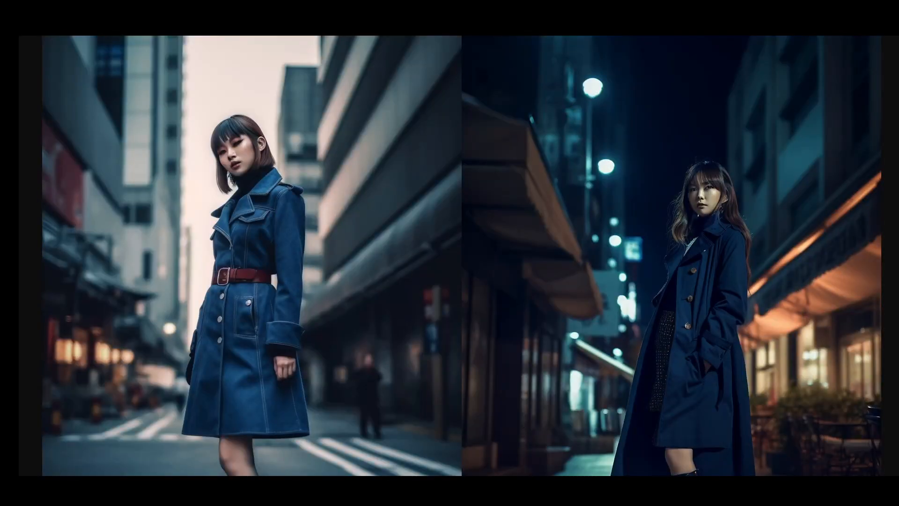
{"action": "key", "text": "alt+Tab"}
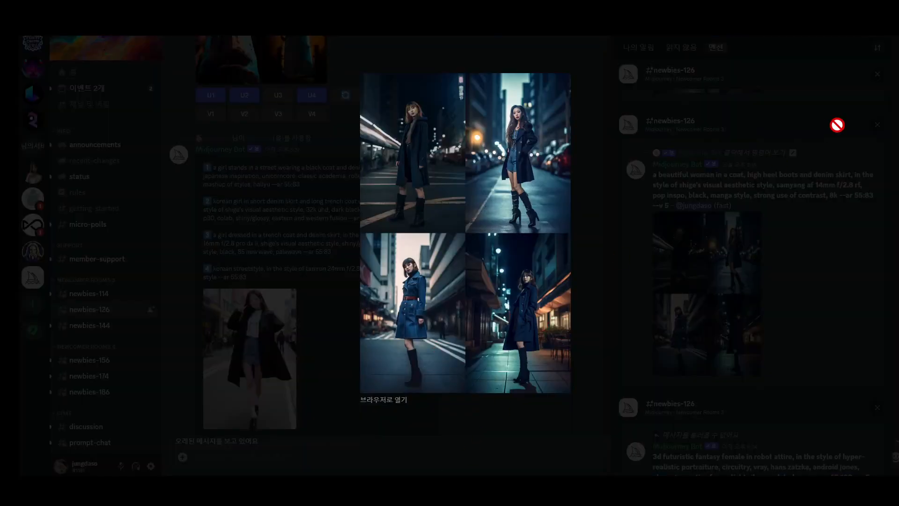
{"action": "left_click", "coordinate": [343, 207]}
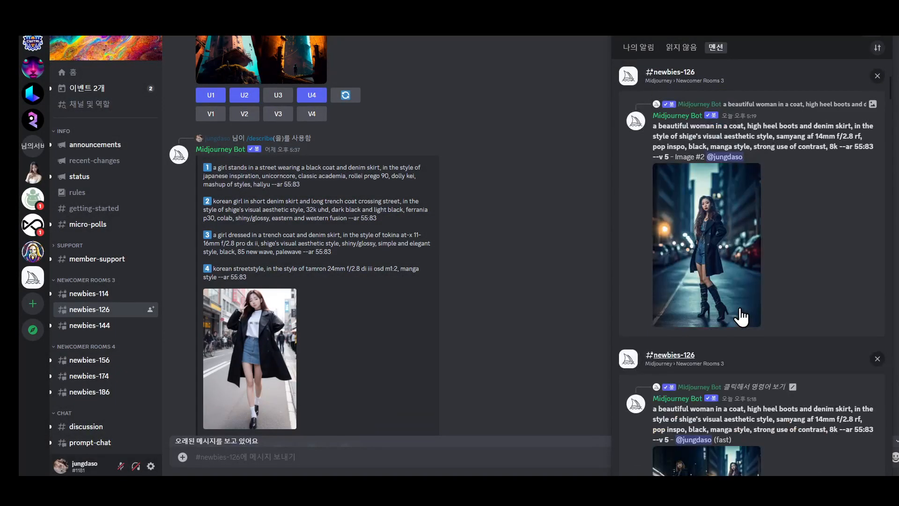
Compare the coat-and-denim-skirt grid with its upscaled images in the mentions, and examine the futuristic robot-attire results
{"action": "scroll", "coordinate": [756, 272], "scroll_direction": "down", "scroll_amount": 7}
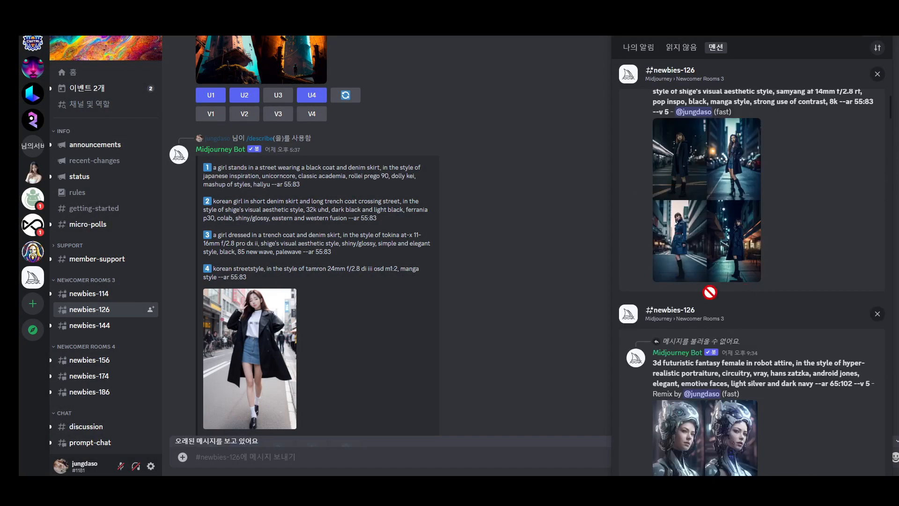
{"action": "scroll", "coordinate": [743, 224], "scroll_direction": "up", "scroll_amount": 6}
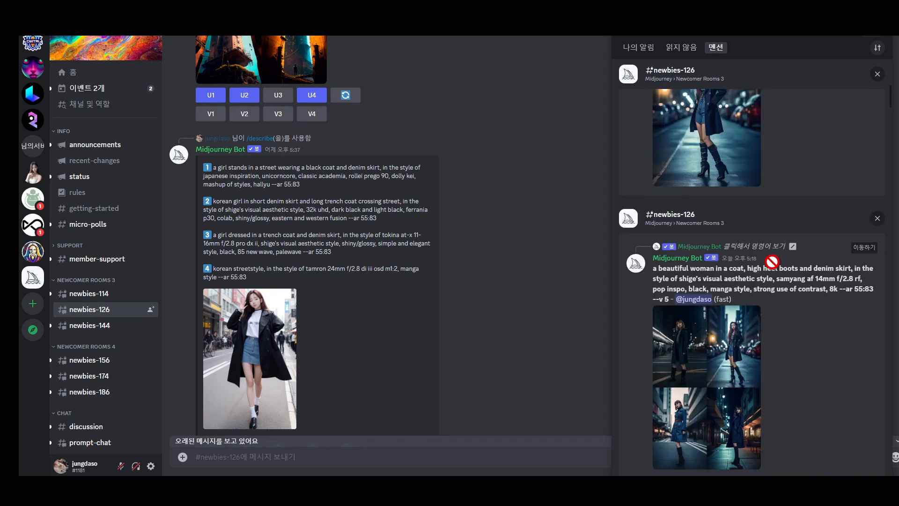
{"action": "scroll", "coordinate": [770, 270], "scroll_direction": "up", "scroll_amount": 6}
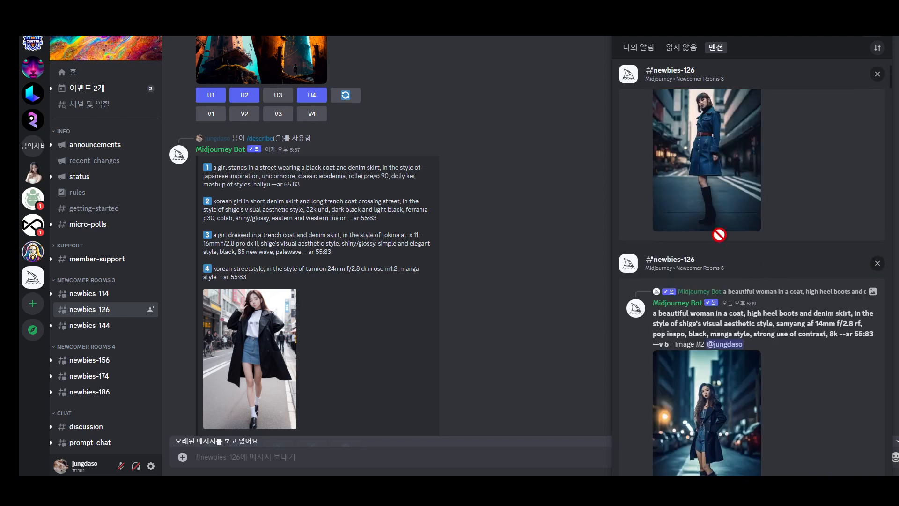
{"action": "scroll", "coordinate": [767, 289], "scroll_direction": "down", "scroll_amount": 3}
{"action": "scroll", "coordinate": [766, 296], "scroll_direction": "up", "scroll_amount": 3}
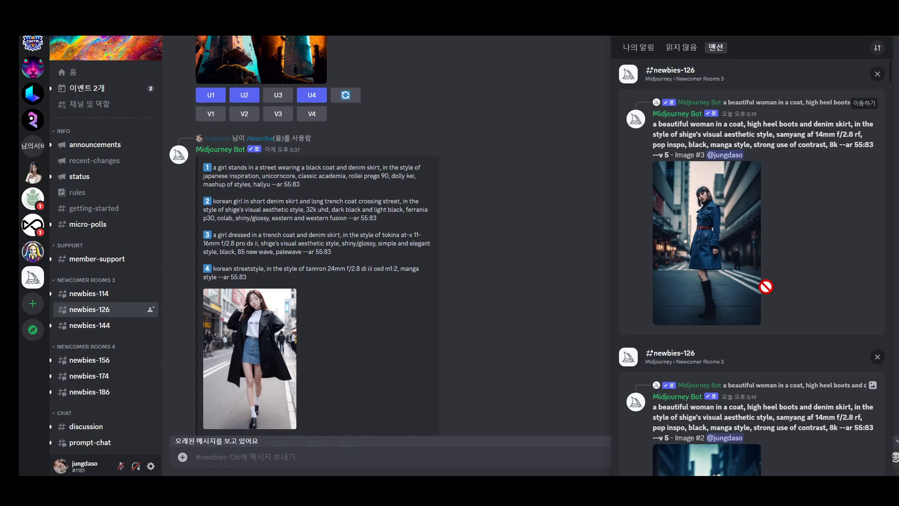
{"action": "scroll", "coordinate": [767, 287], "scroll_direction": "down", "scroll_amount": 10}
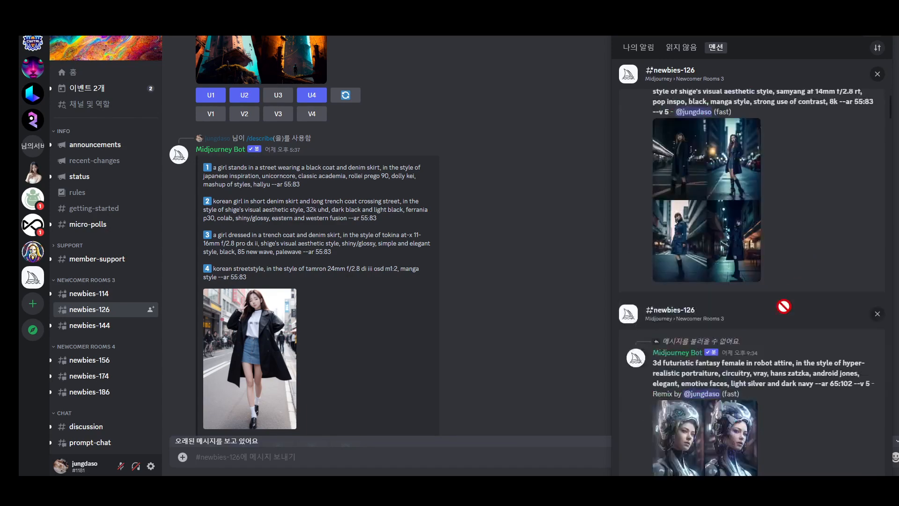
{"action": "scroll", "coordinate": [779, 332], "scroll_direction": "down", "scroll_amount": 15}
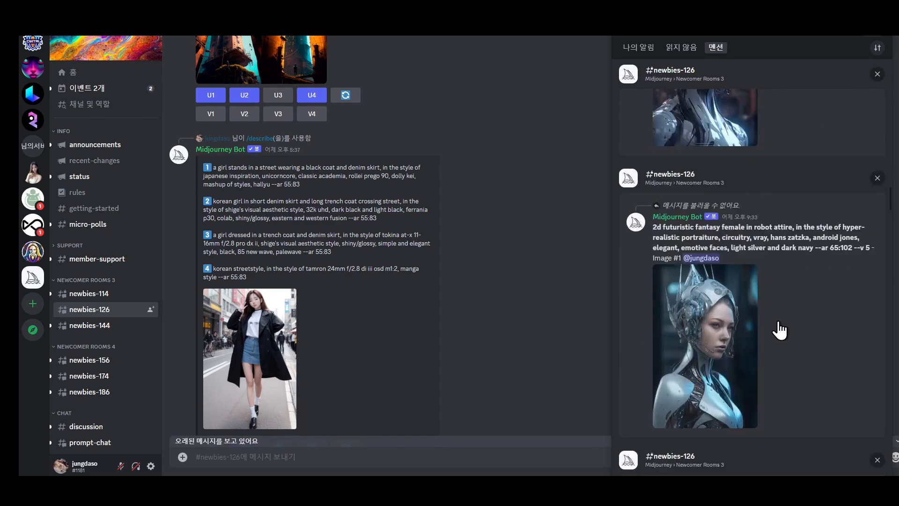
{"action": "scroll", "coordinate": [779, 332], "scroll_direction": "down", "scroll_amount": 5}
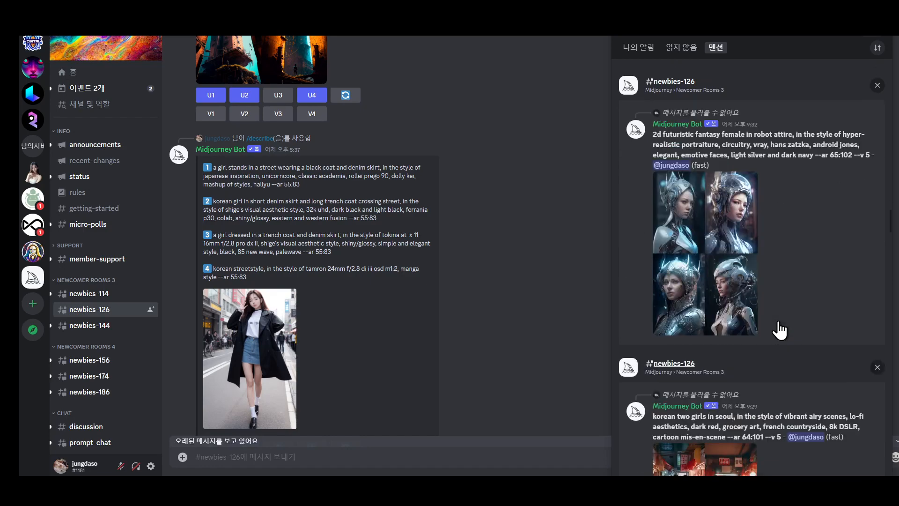
Jump to the "2d futuristic fantasy female in robot attire" grid, find its /describe message, and view the source portrait enlarged
{"action": "left_click", "coordinate": [865, 115]}
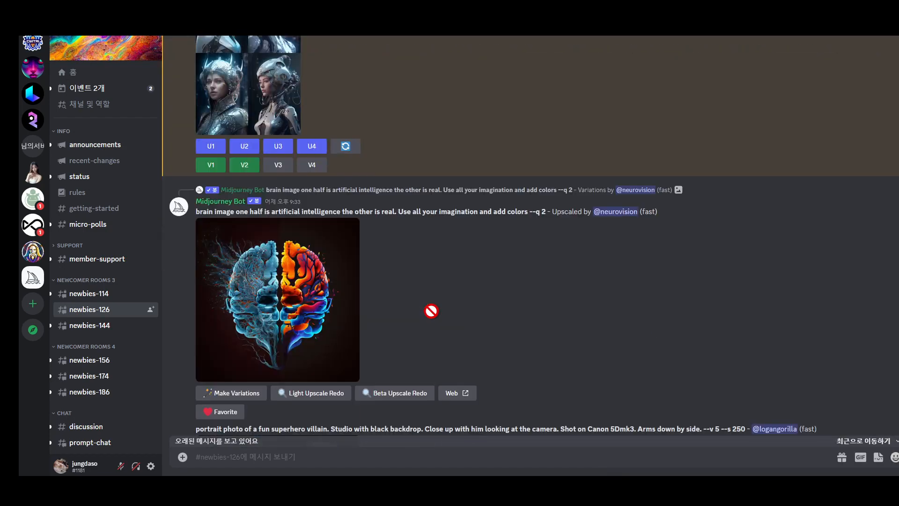
{"action": "scroll", "coordinate": [449, 317], "scroll_direction": "up", "scroll_amount": 10}
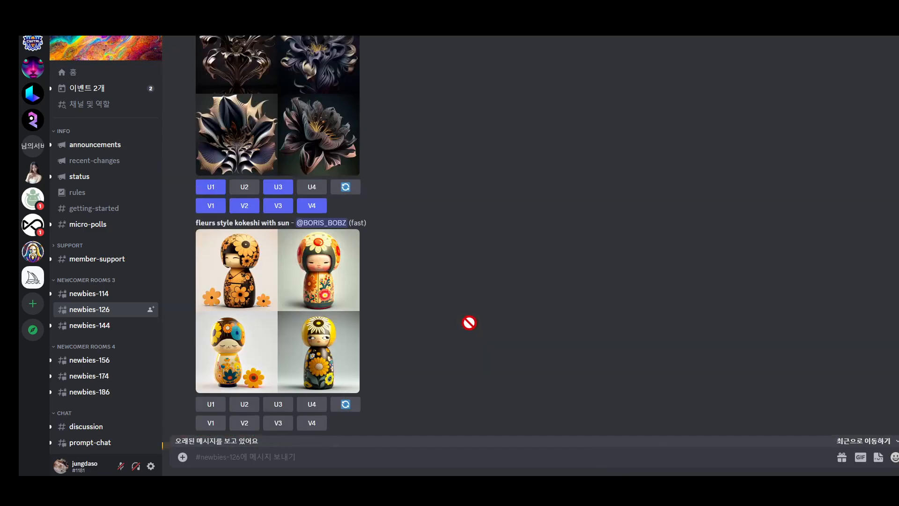
{"action": "scroll", "coordinate": [470, 323], "scroll_direction": "up", "scroll_amount": 10}
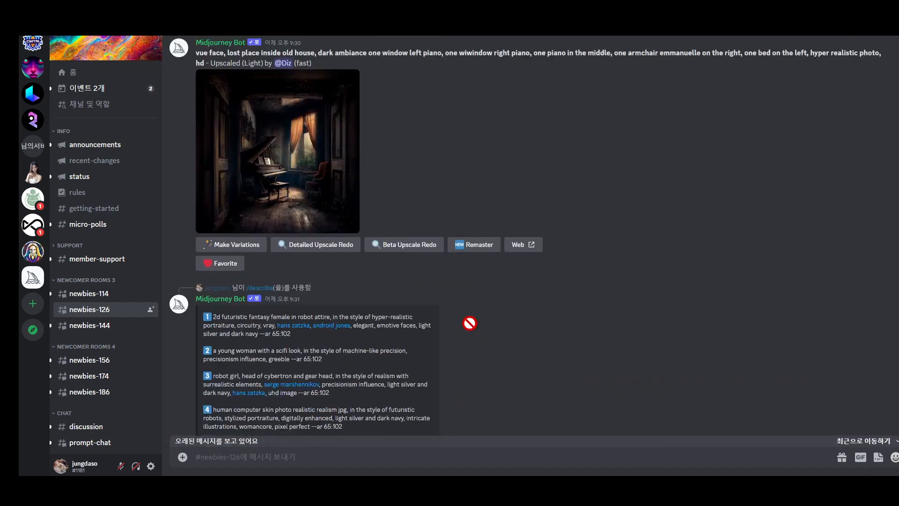
{"action": "left_click", "coordinate": [251, 275]}
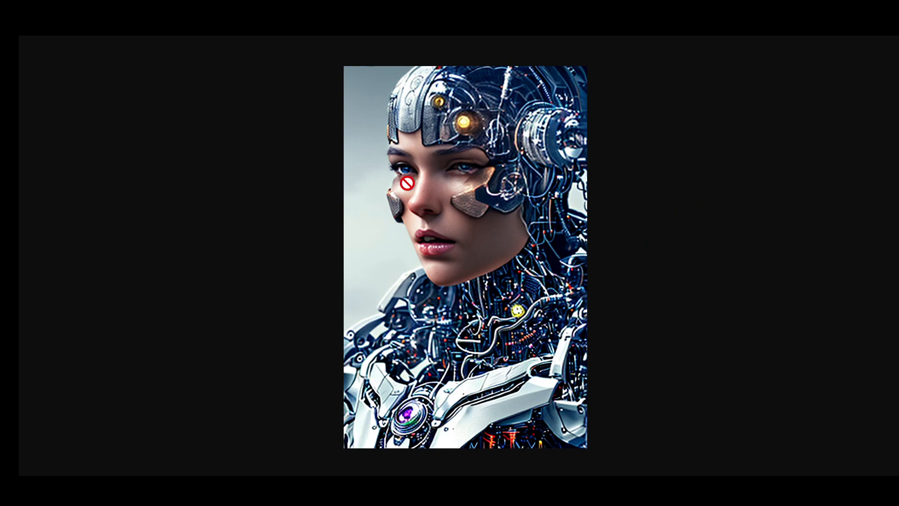
{"action": "left_click", "coordinate": [464, 442]}
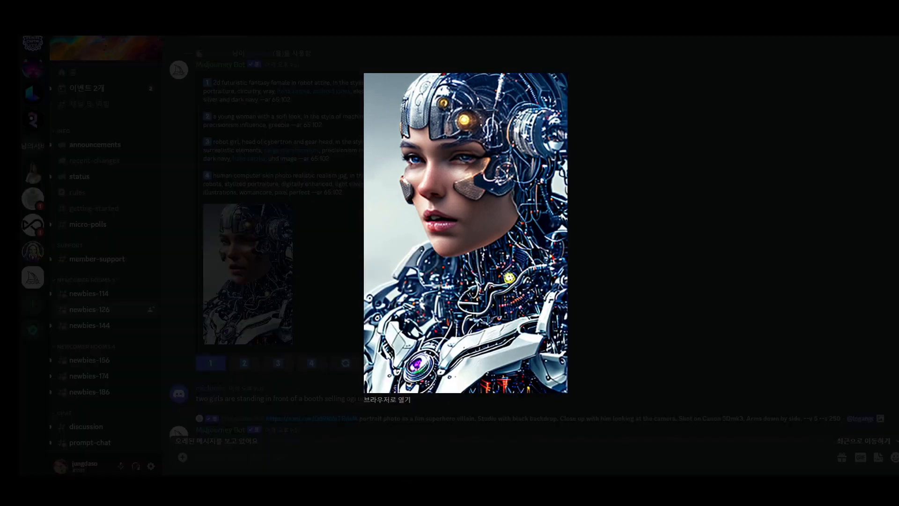
{"action": "left_click", "coordinate": [346, 229]}
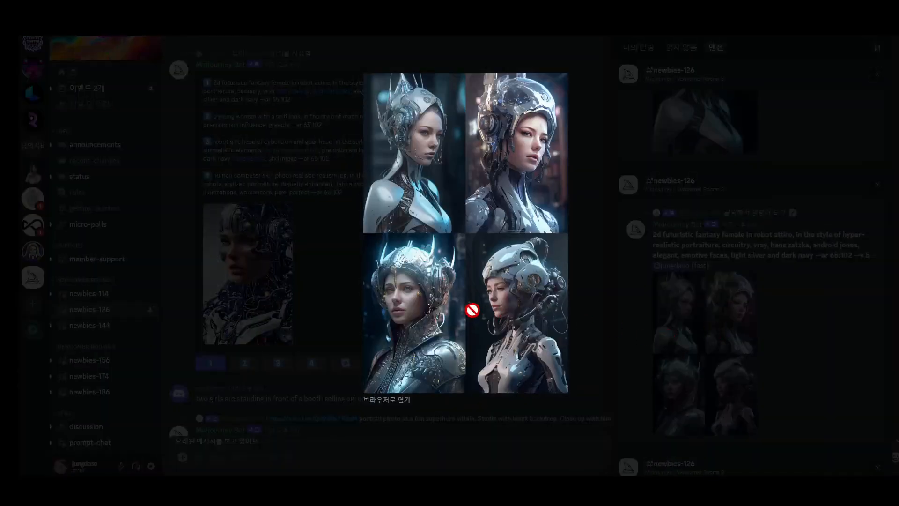
Open the four-image robot-attire grid full size in the browser and inspect the upper portraits up close
{"action": "left_click", "coordinate": [471, 311]}
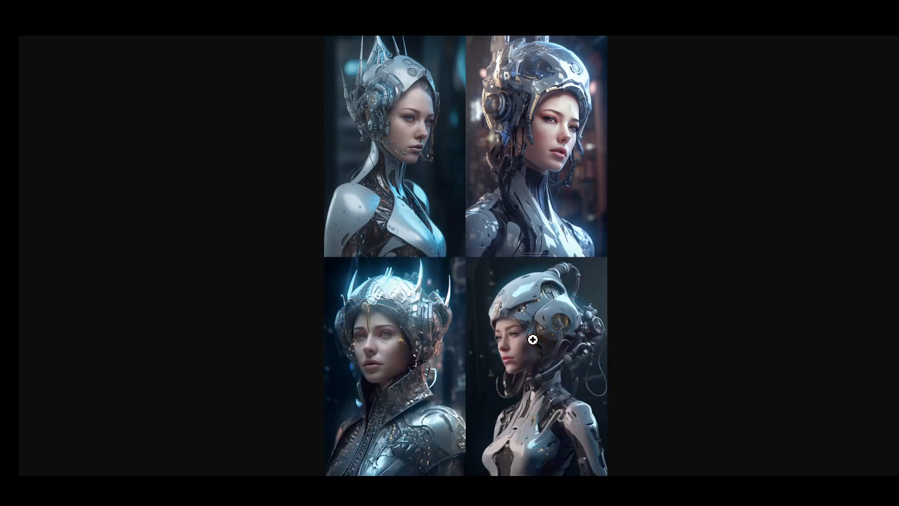
{"action": "left_click", "coordinate": [534, 337]}
{"action": "key", "text": "Right"}
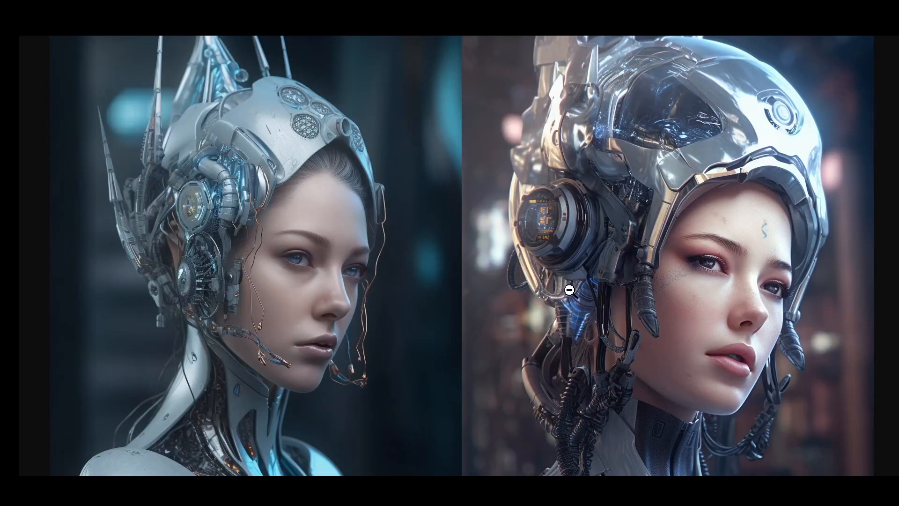
{"action": "scroll", "coordinate": [569, 328], "scroll_direction": "down", "scroll_amount": 10}
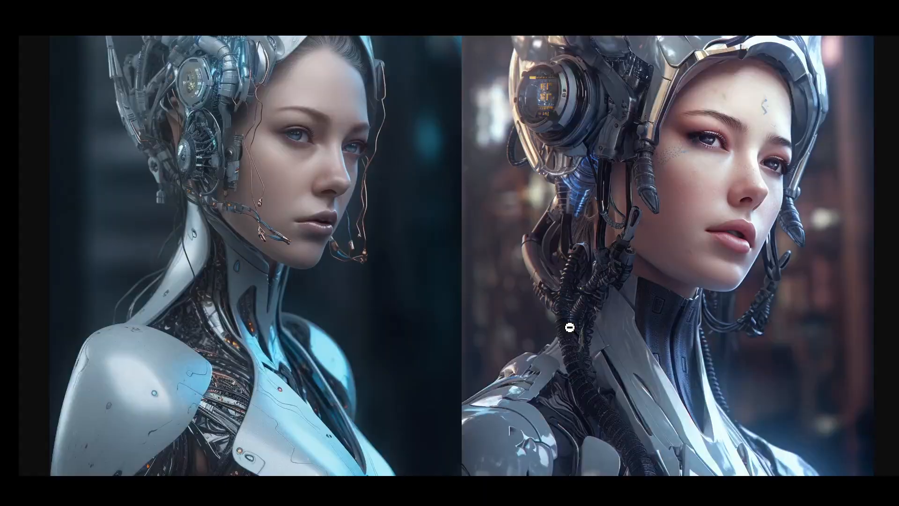
{"action": "scroll", "coordinate": [574, 321], "scroll_direction": "up", "scroll_amount": 10}
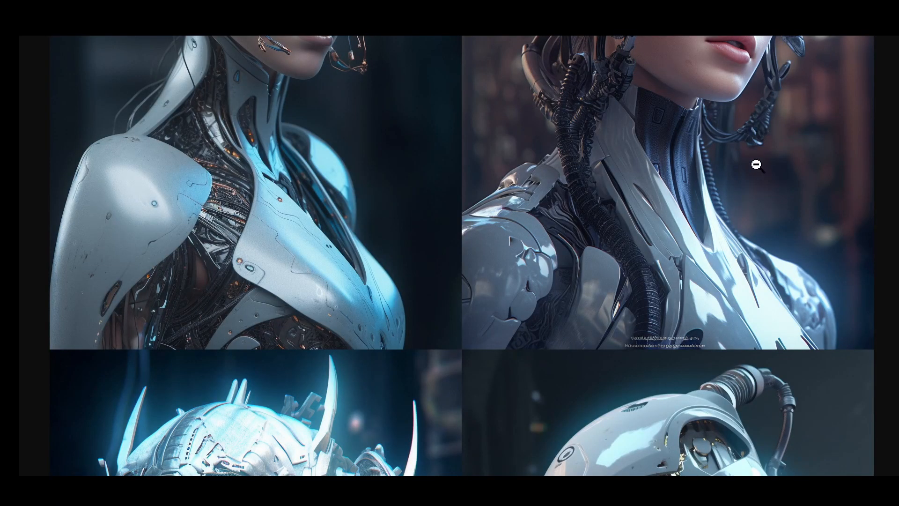
{"action": "scroll", "coordinate": [766, 216], "scroll_direction": "up", "scroll_amount": 5}
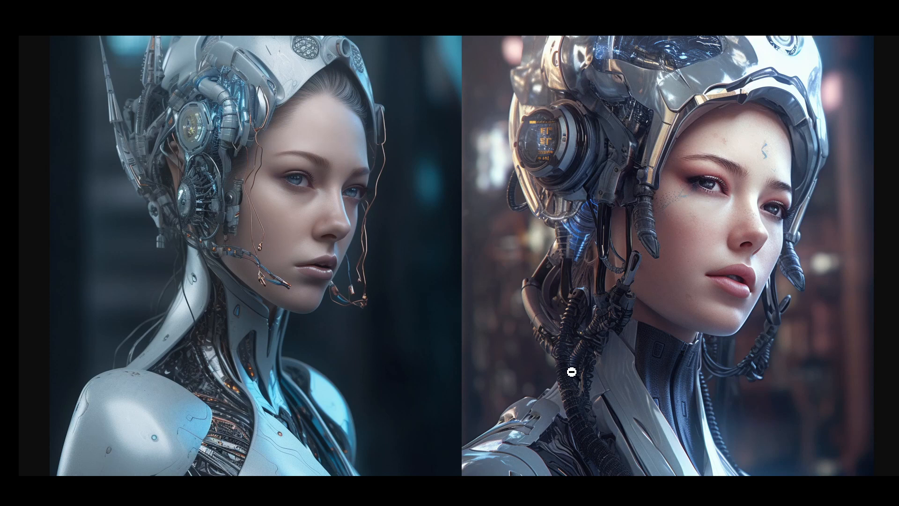
Return to the Midjourney channel in Discord and copy the "2d futuristic fantasy female in robot attire" prompt without its --ar and --v parameters
{"action": "mouse_move", "coordinate": [437, 485]}
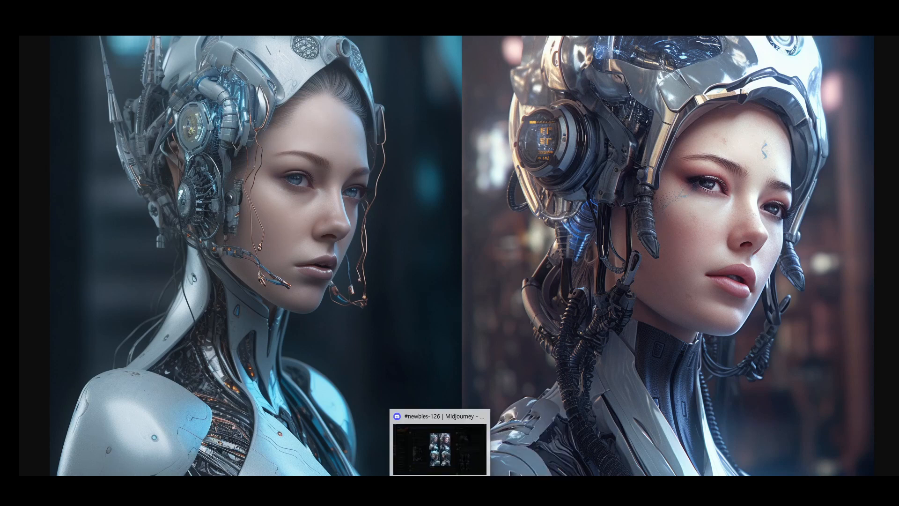
{"action": "left_click", "coordinate": [477, 444]}
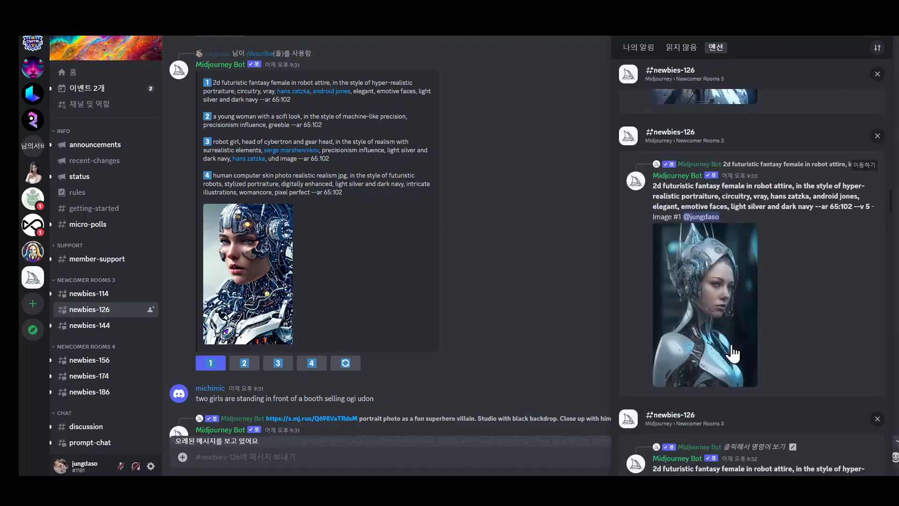
{"action": "scroll", "coordinate": [733, 353], "scroll_direction": "down", "scroll_amount": 4}
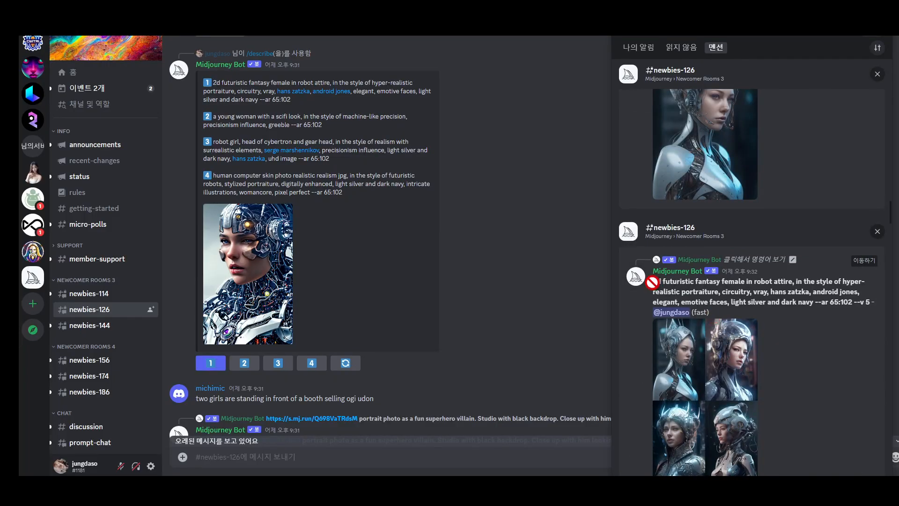
{"action": "left_click_drag", "start_coordinate": [653, 283], "coordinate": [814, 302]}
{"action": "key", "text": "ctrl+c"}
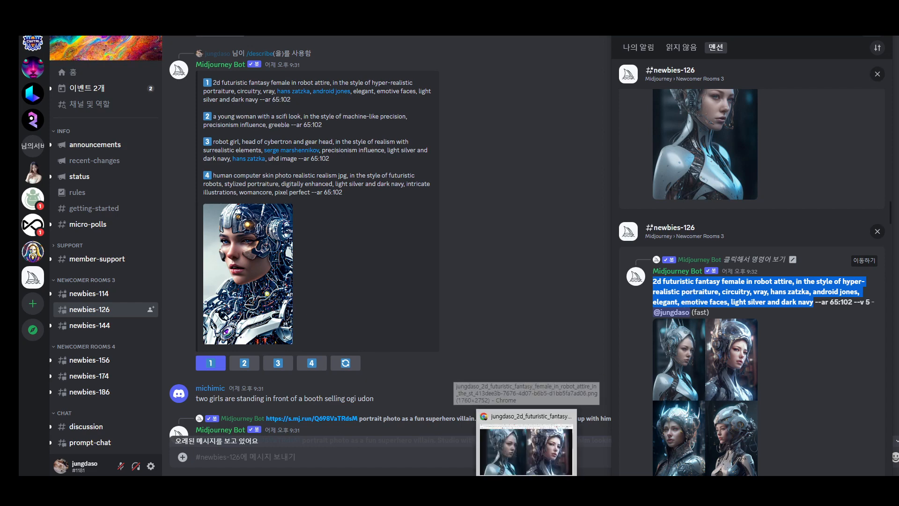
Switch to Playground, fill the prompt with the copied robot-attire text followed by "8k," and generate images with the Perfume filter
{"action": "left_click", "coordinate": [526, 483]}
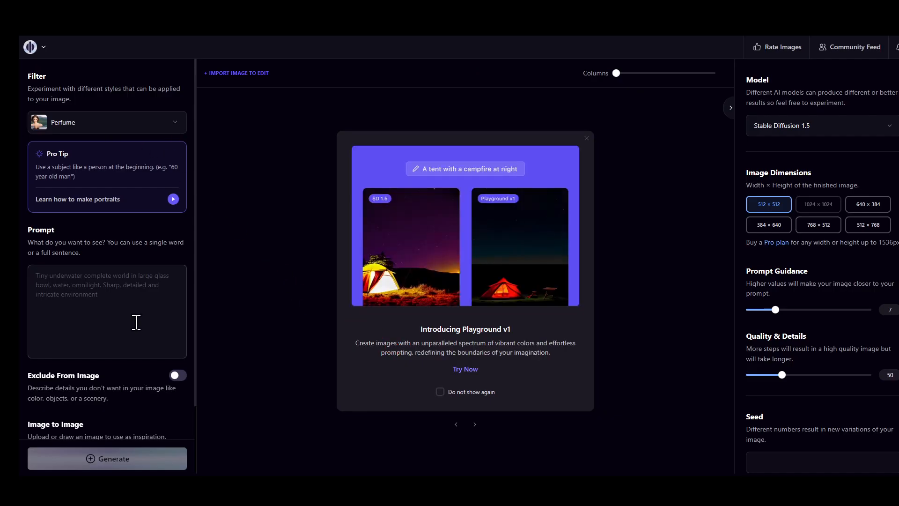
{"action": "right_click", "coordinate": [101, 286]}
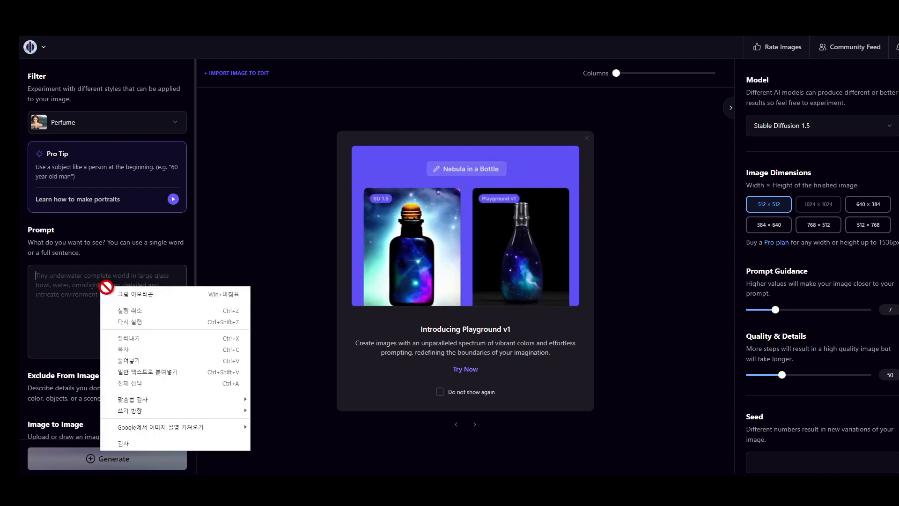
{"action": "left_click", "coordinate": [140, 305]}
{"action": "right_click", "coordinate": [721, 298]}
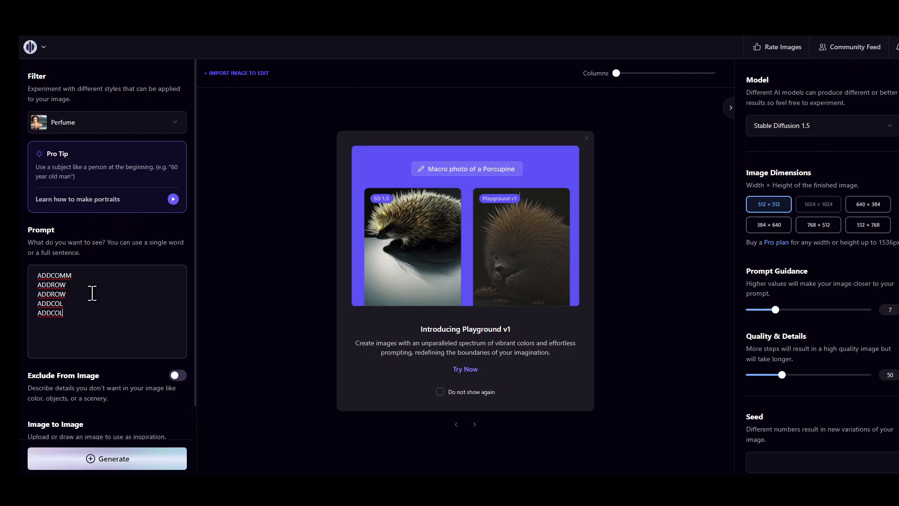
{"action": "left_click_drag", "start_coordinate": [93, 311], "coordinate": [28, 275]}
{"action": "right_click", "coordinate": [62, 290]}
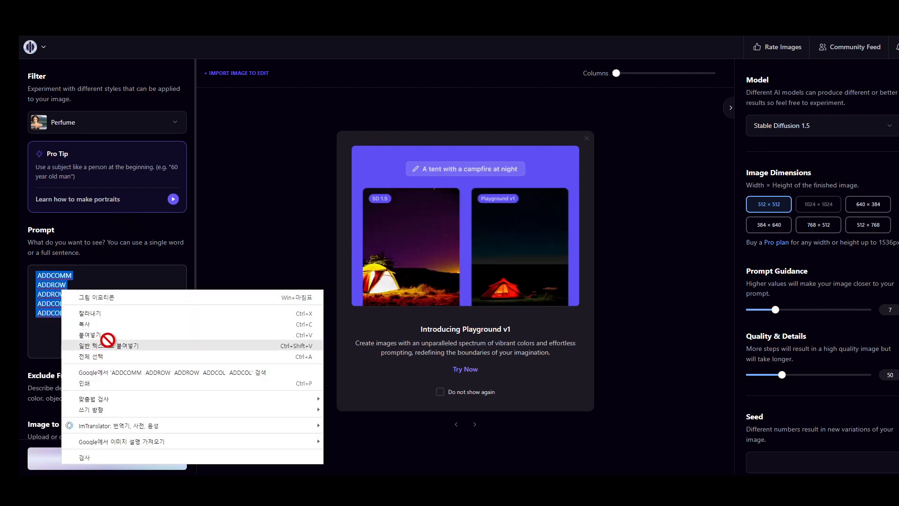
{"action": "left_click", "coordinate": [107, 342]}
{"action": "left_click", "coordinate": [107, 459]}
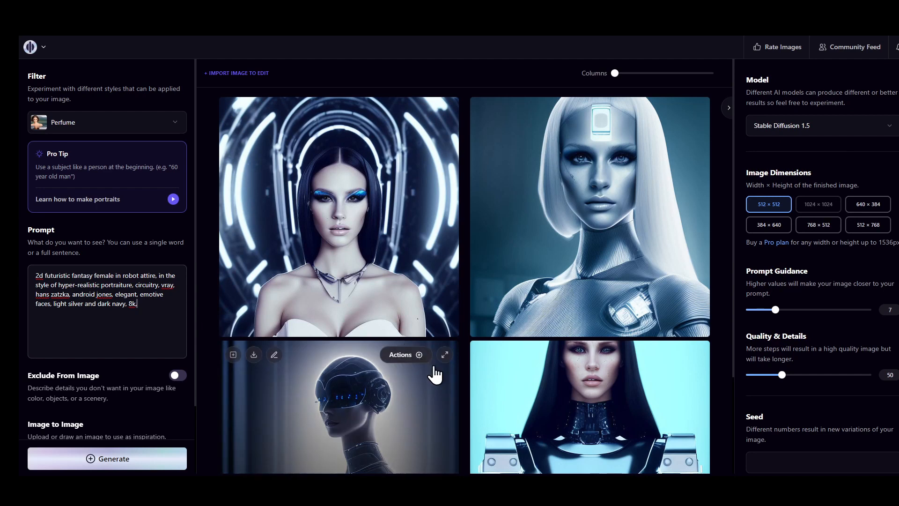
Turn on Exclude From Image and copy the entire negative prompt from the Stable Diffusion web UI
{"action": "left_click", "coordinate": [177, 376]}
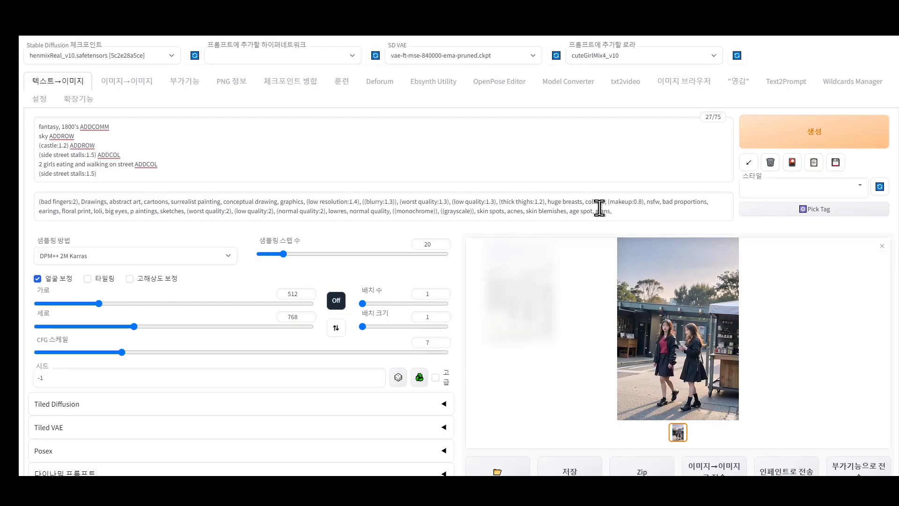
{"action": "left_click_drag", "start_coordinate": [624, 209], "coordinate": [42, 201]}
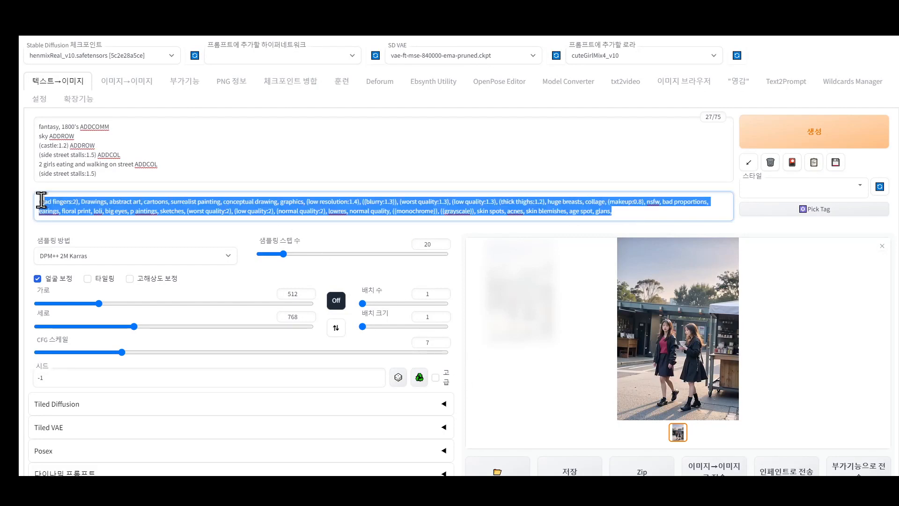
{"action": "right_click", "coordinate": [157, 207]}
{"action": "left_click", "coordinate": [211, 240]}
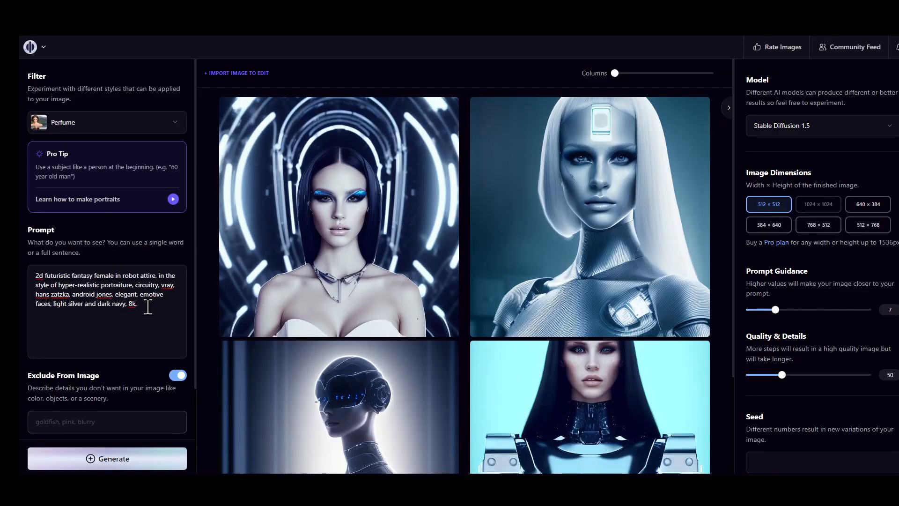
Paste the copied negative prompt into Playground's Exclude From Image field and generate new images
{"action": "scroll", "coordinate": [110, 386], "scroll_direction": "down", "scroll_amount": 2}
{"action": "right_click", "coordinate": [56, 327]}
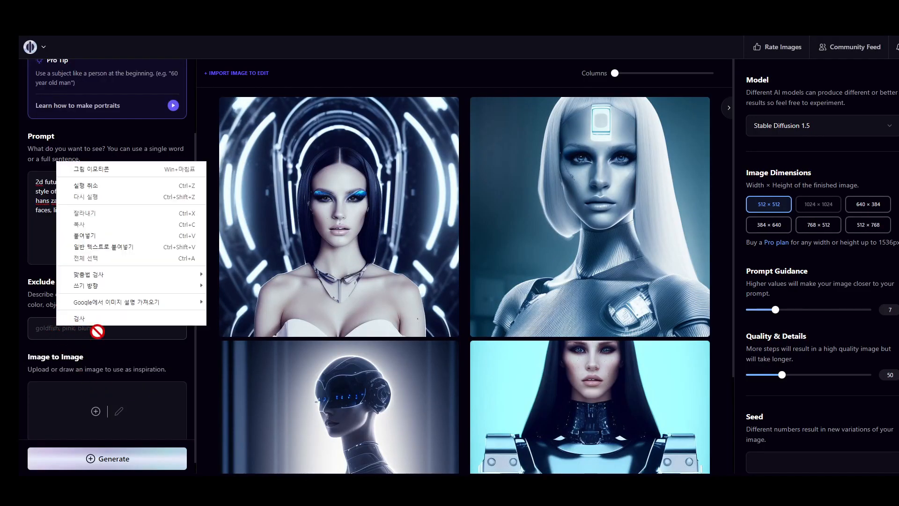
{"action": "left_click", "coordinate": [111, 230]}
{"action": "scroll", "coordinate": [131, 396], "scroll_direction": "down", "scroll_amount": 2}
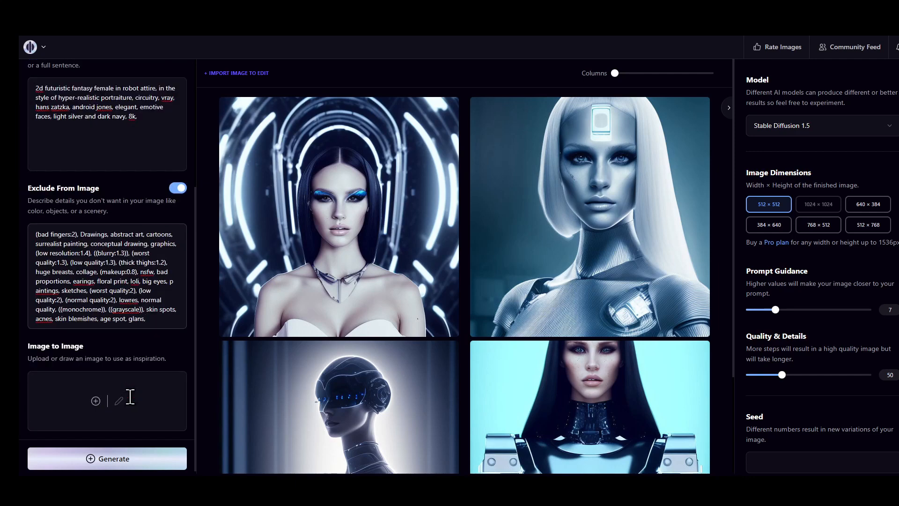
{"action": "left_click", "coordinate": [94, 458]}
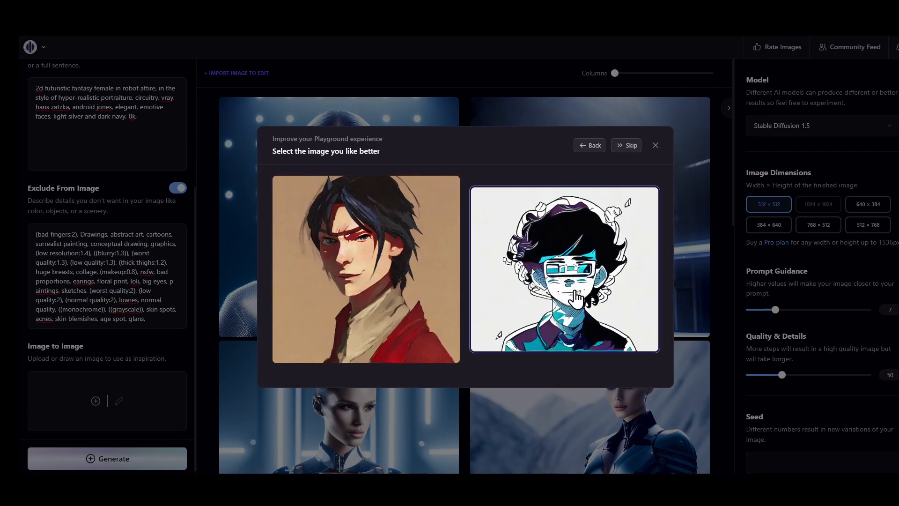
Go through the image-preference survey, skipping the pair of dark-haired character illustrations and choosing the preferred image in each following pair
{"action": "left_click", "coordinate": [628, 146]}
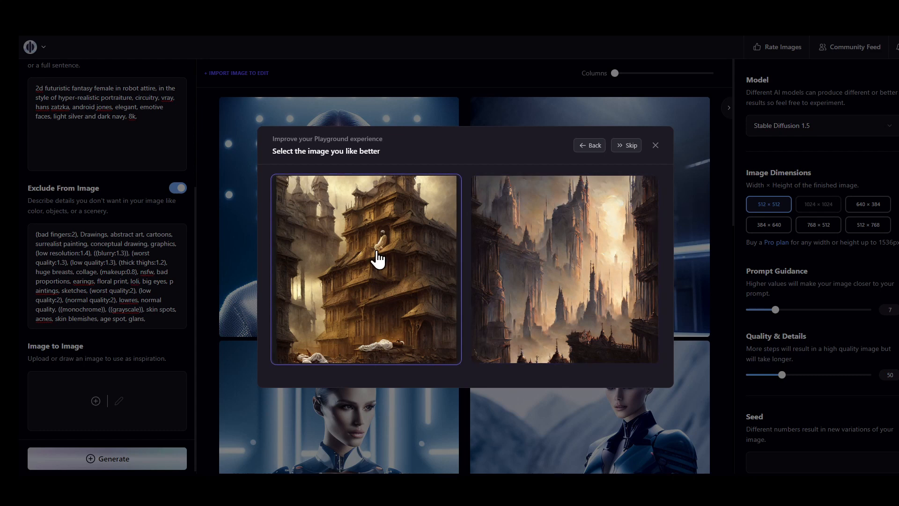
{"action": "left_click", "coordinate": [378, 249]}
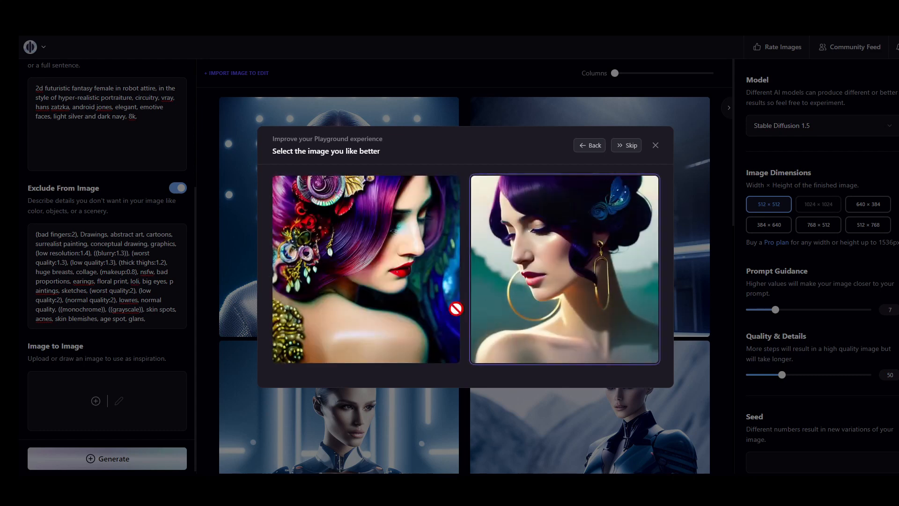
{"action": "left_click", "coordinate": [515, 188]}
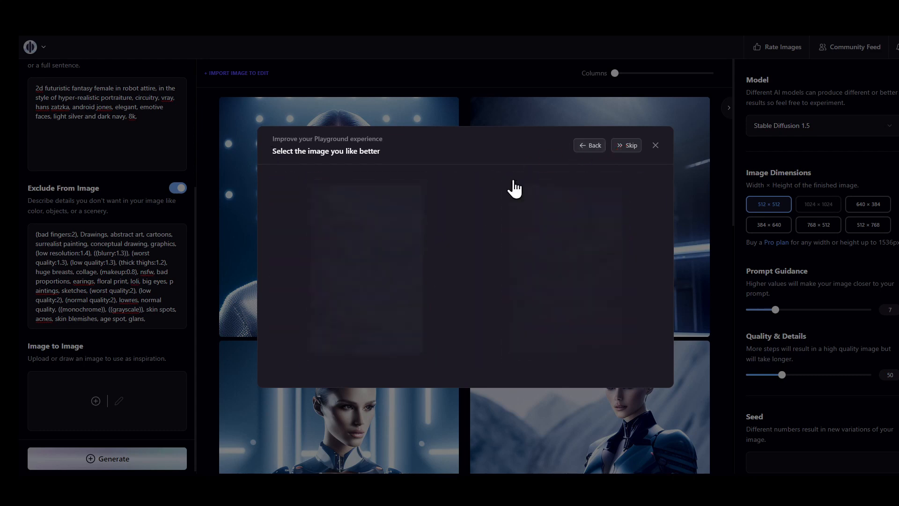
{"action": "left_click", "coordinate": [562, 285]}
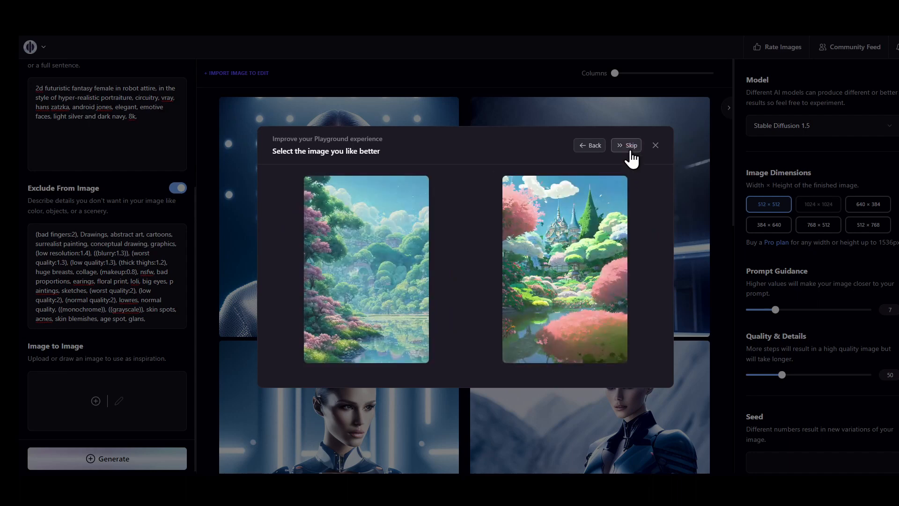
{"action": "left_click", "coordinate": [567, 262]}
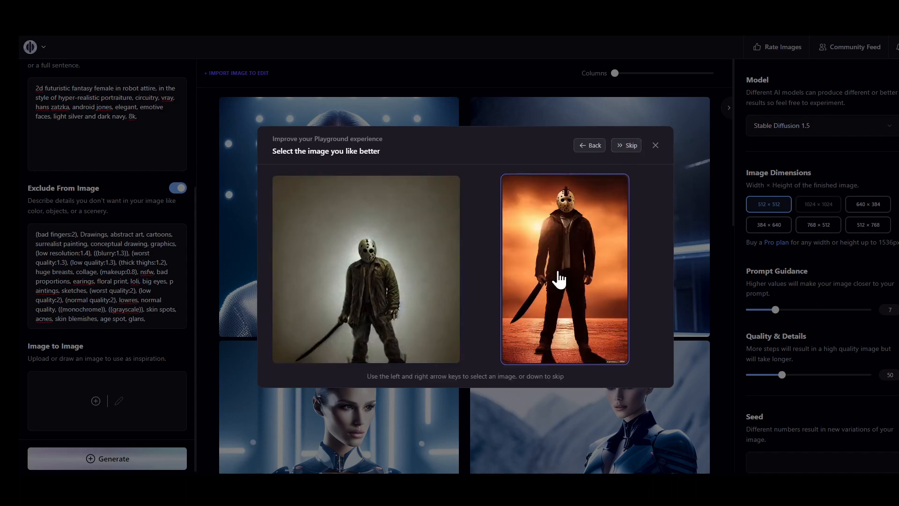
{"action": "left_click", "coordinate": [560, 280]}
{"action": "left_click", "coordinate": [570, 277]}
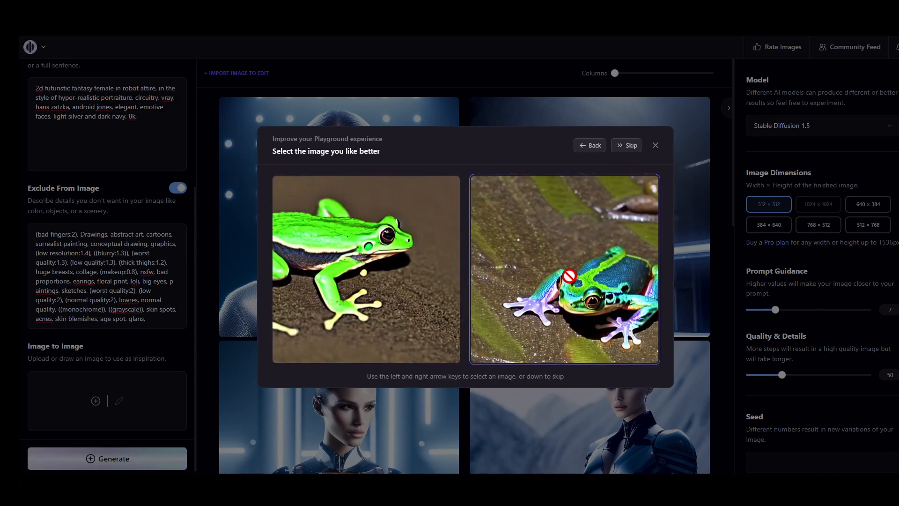
{"action": "left_click", "coordinate": [569, 276]}
{"action": "left_click", "coordinate": [559, 280]}
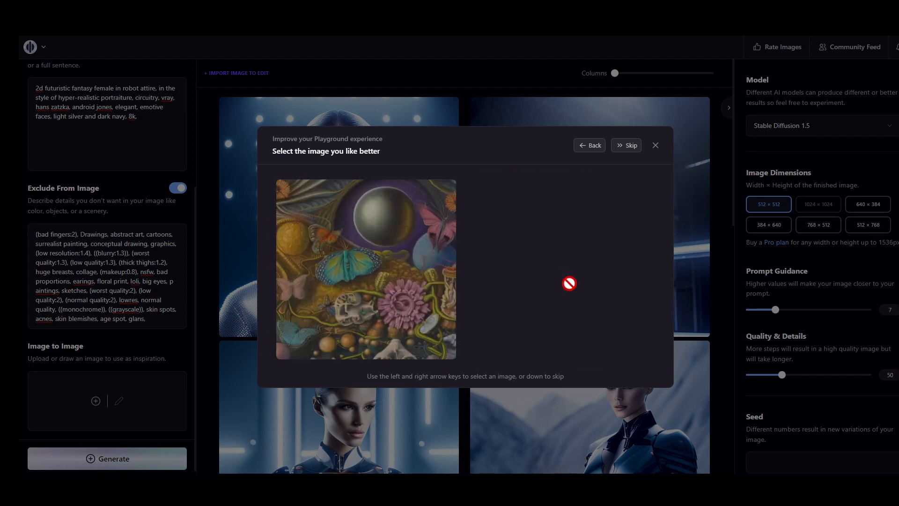
{"action": "left_click", "coordinate": [570, 283]}
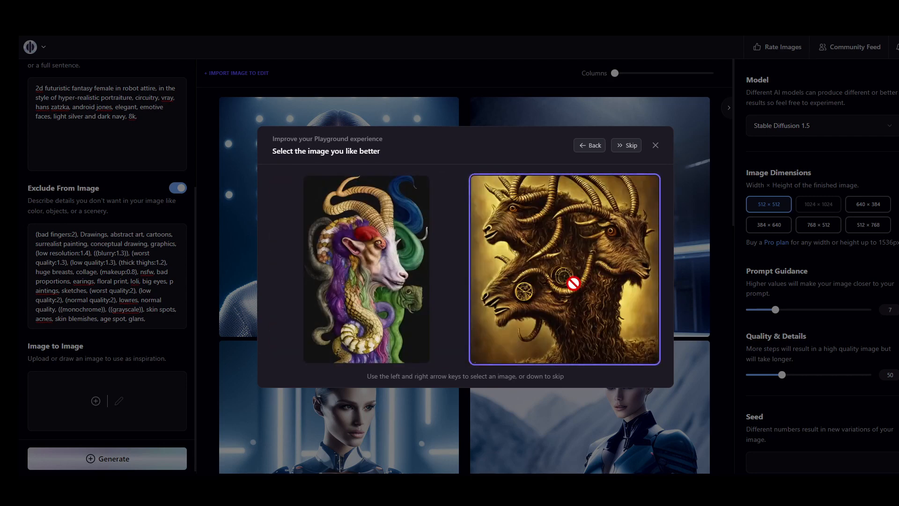
{"action": "left_click", "coordinate": [573, 283]}
{"action": "left_click", "coordinate": [570, 285]}
{"action": "left_click", "coordinate": [570, 284]}
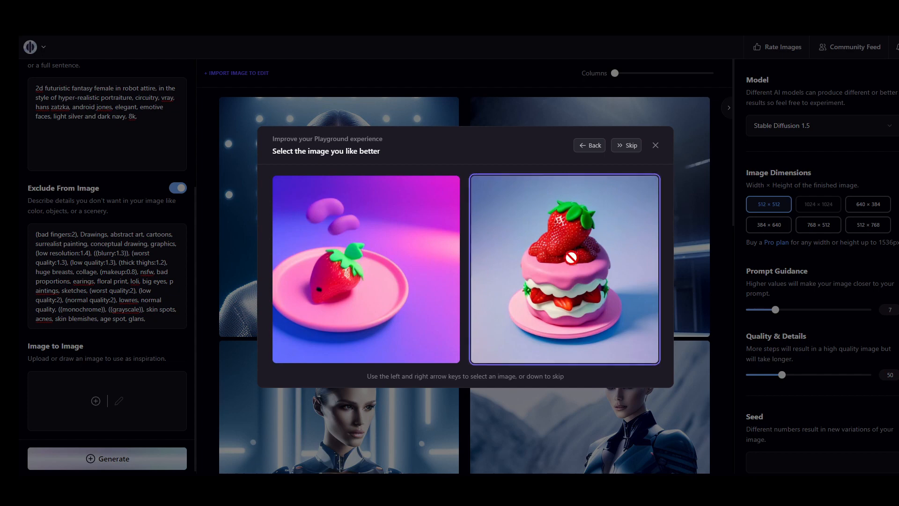
{"action": "left_click", "coordinate": [571, 258]}
{"action": "left_click", "coordinate": [581, 237]}
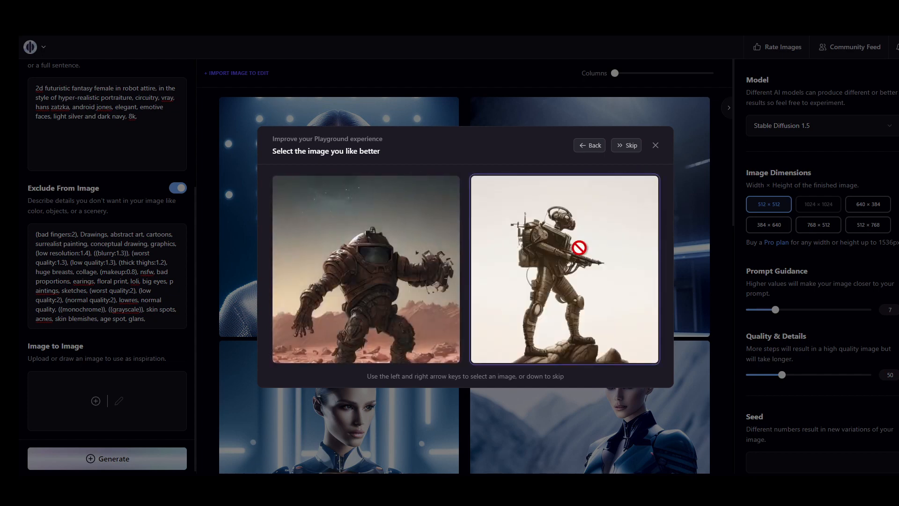
{"action": "left_click", "coordinate": [569, 270]}
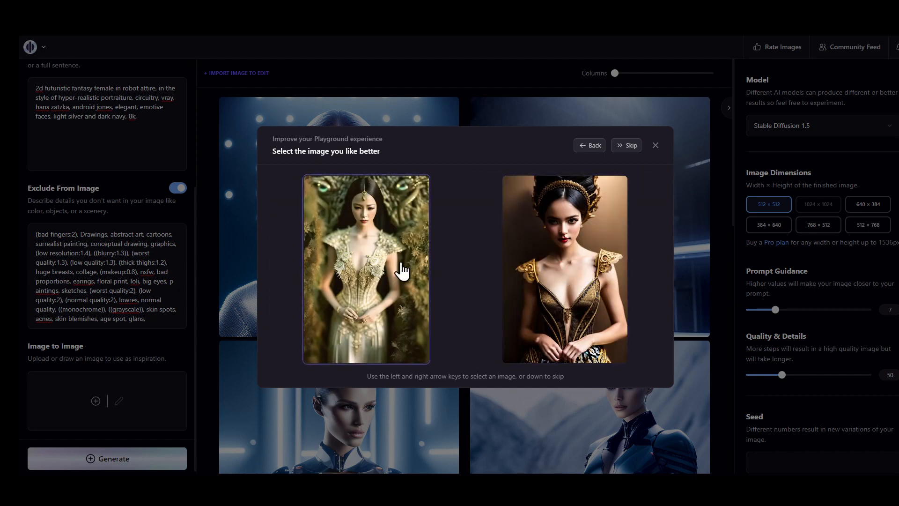
{"action": "left_click", "coordinate": [401, 270]}
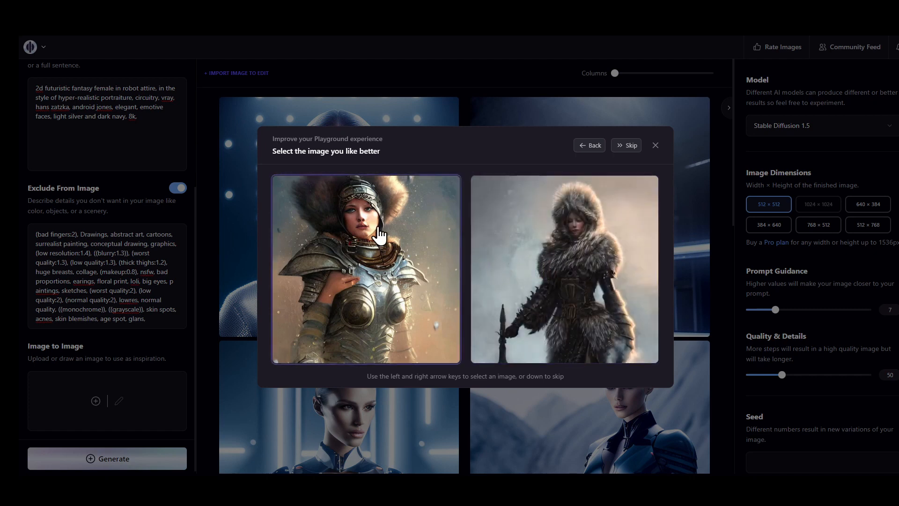
{"action": "left_click", "coordinate": [575, 291]}
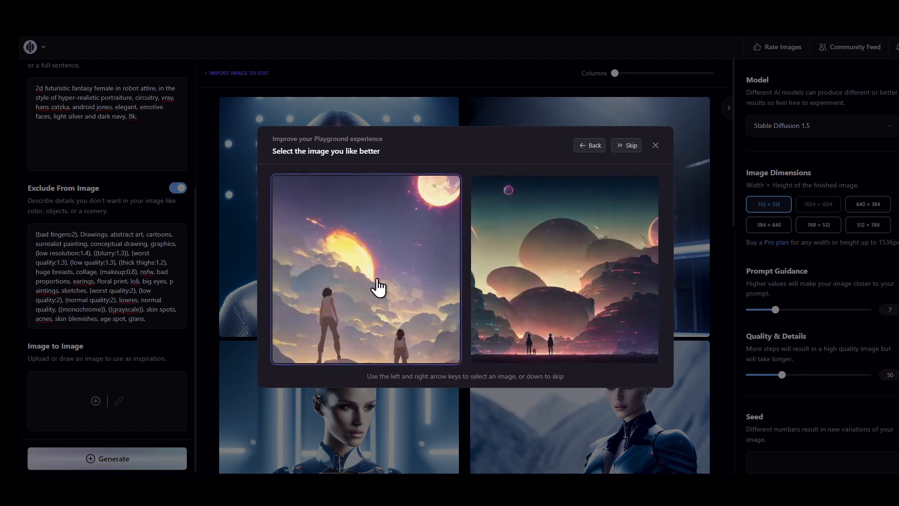
{"action": "left_click", "coordinate": [378, 286]}
{"action": "left_click", "coordinate": [562, 295]}
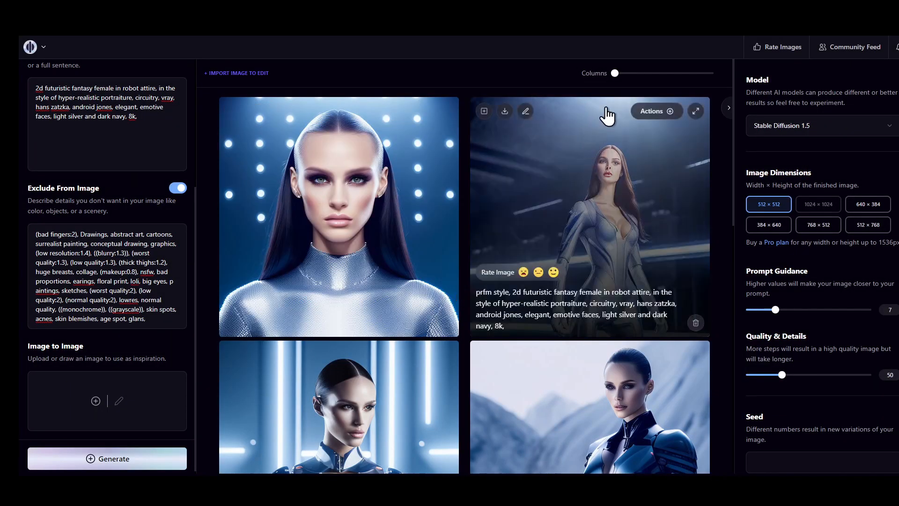
{"action": "scroll", "coordinate": [153, 401], "scroll_direction": "down", "scroll_amount": 1}
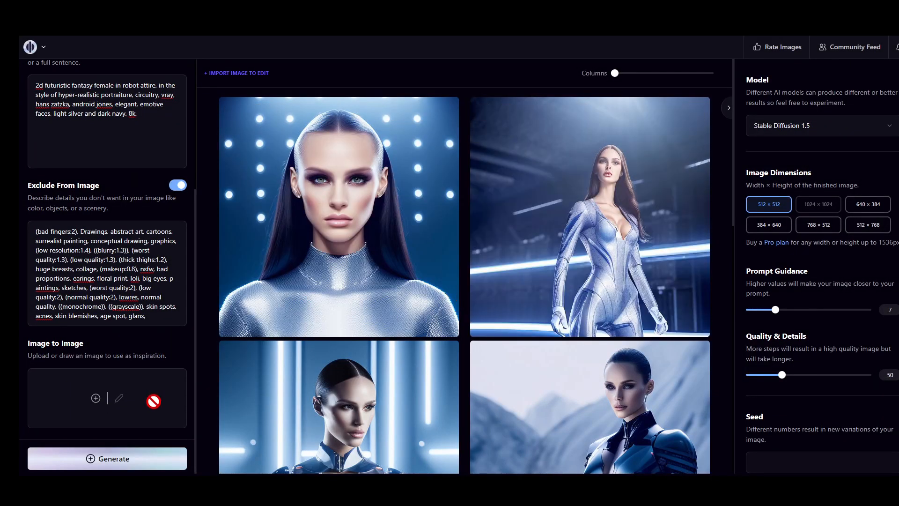
Generate another set of images from the robot-attire prompt and look through the new results
{"action": "left_click", "coordinate": [126, 463]}
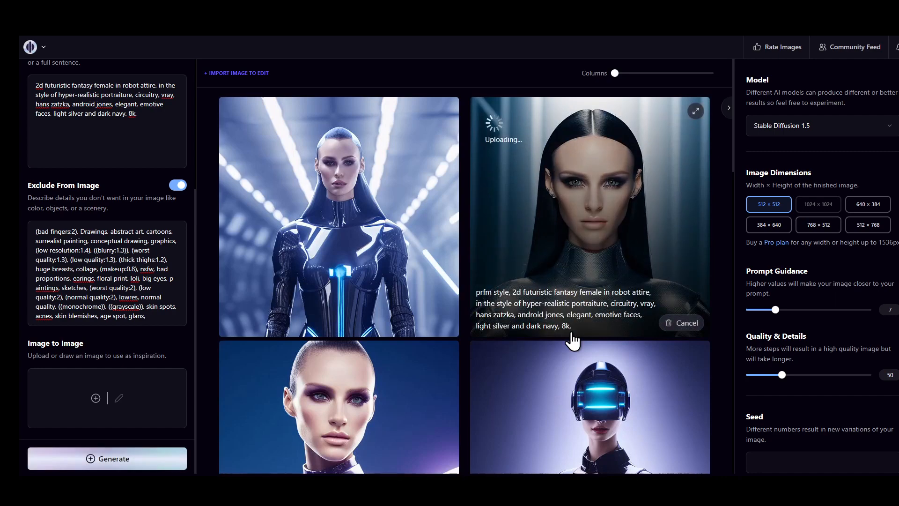
{"action": "scroll", "coordinate": [568, 334], "scroll_direction": "down", "scroll_amount": 5}
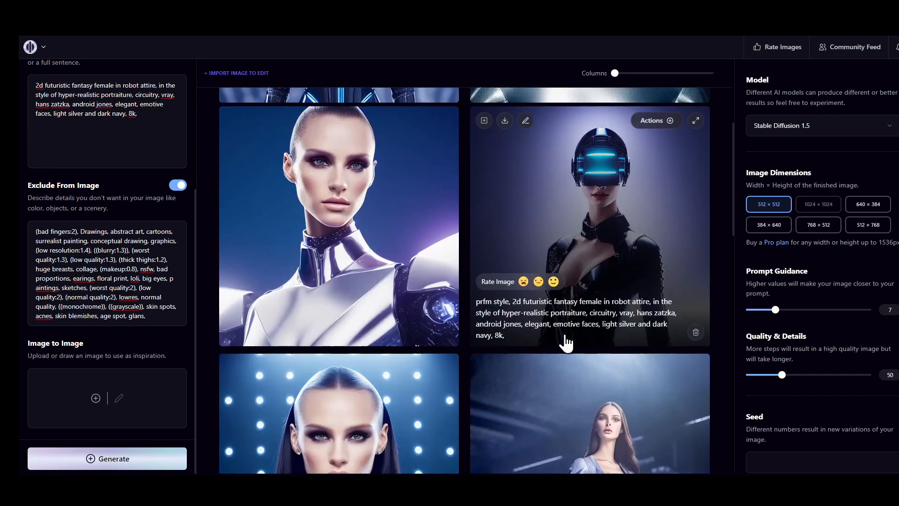
{"action": "scroll", "coordinate": [568, 346], "scroll_direction": "down", "scroll_amount": 3}
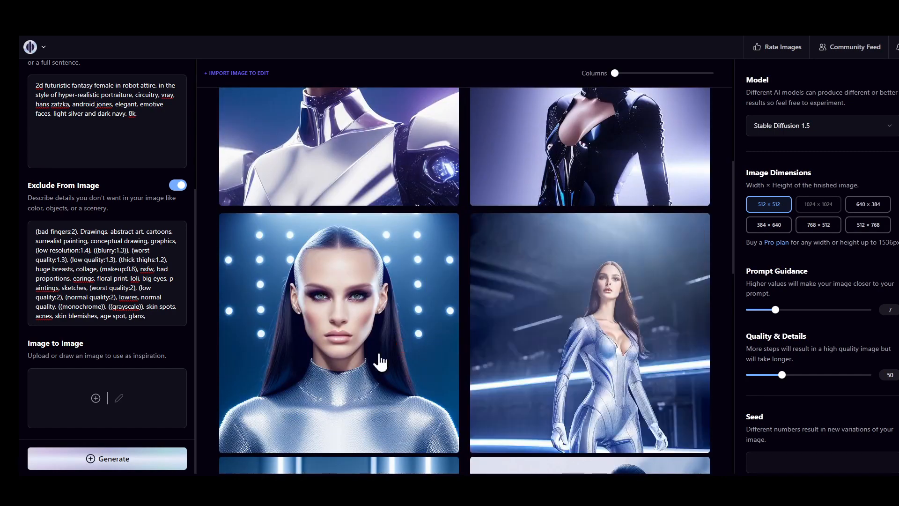
{"action": "scroll", "coordinate": [381, 315], "scroll_direction": "up", "scroll_amount": 5}
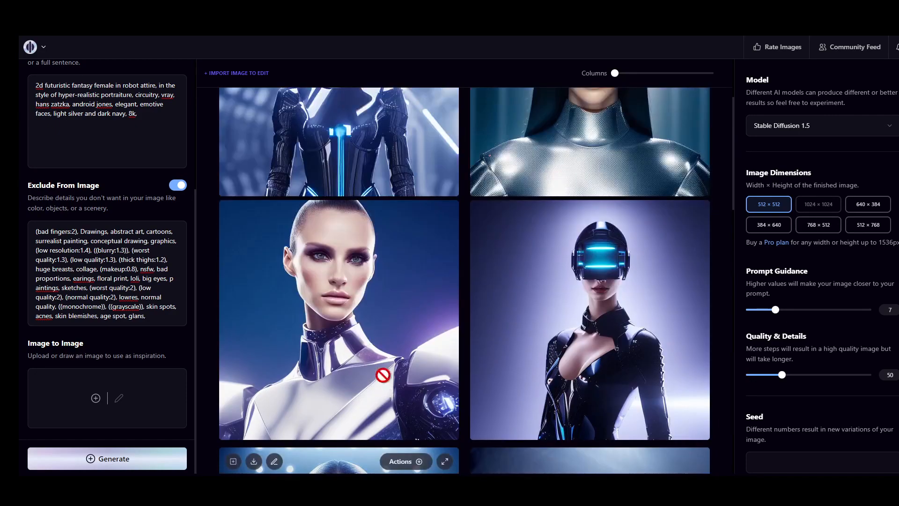
{"action": "scroll", "coordinate": [566, 331], "scroll_direction": "up", "scroll_amount": 3}
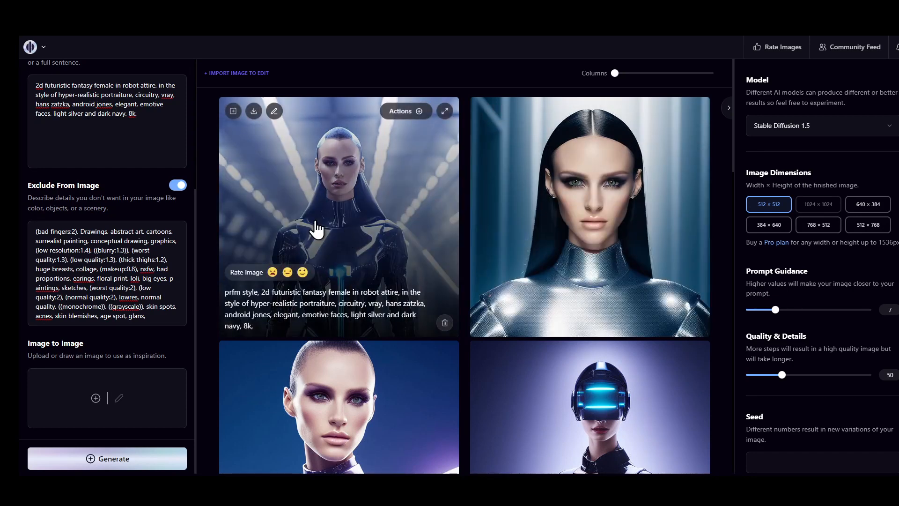
Switch to the Stable Diffusion web UI and copy the entire positive prompt describing the castle, street stalls and two girls
{"action": "left_click_drag", "start_coordinate": [334, 221], "coordinate": [228, 38]}
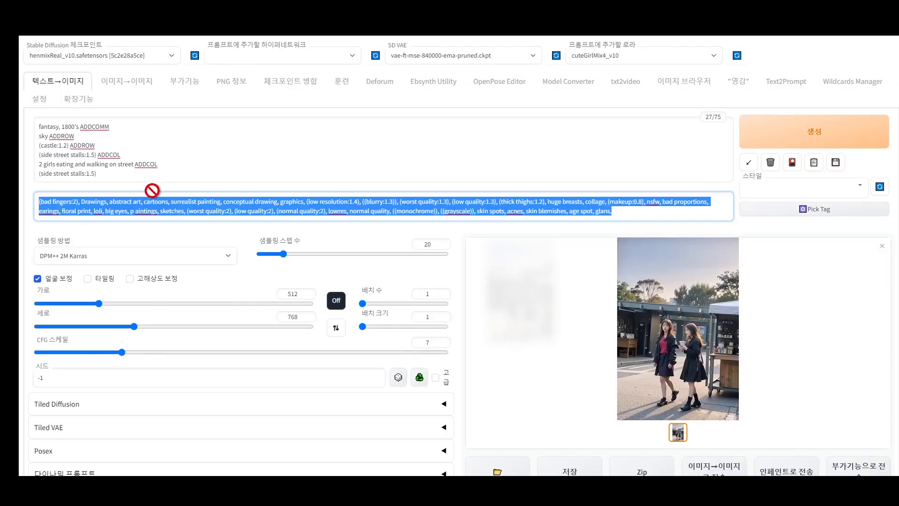
{"action": "left_click_drag", "start_coordinate": [150, 176], "coordinate": [26, 116]}
{"action": "right_click", "coordinate": [60, 158]}
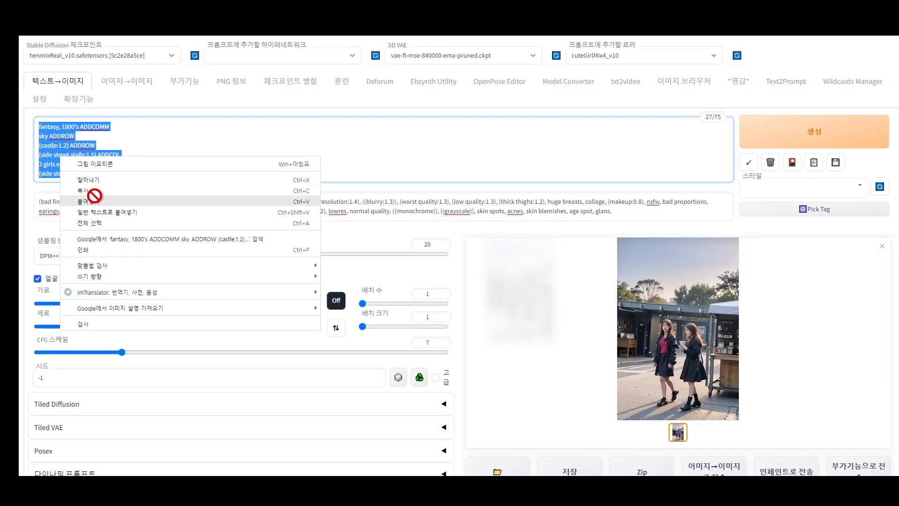
{"action": "left_click", "coordinate": [96, 191]}
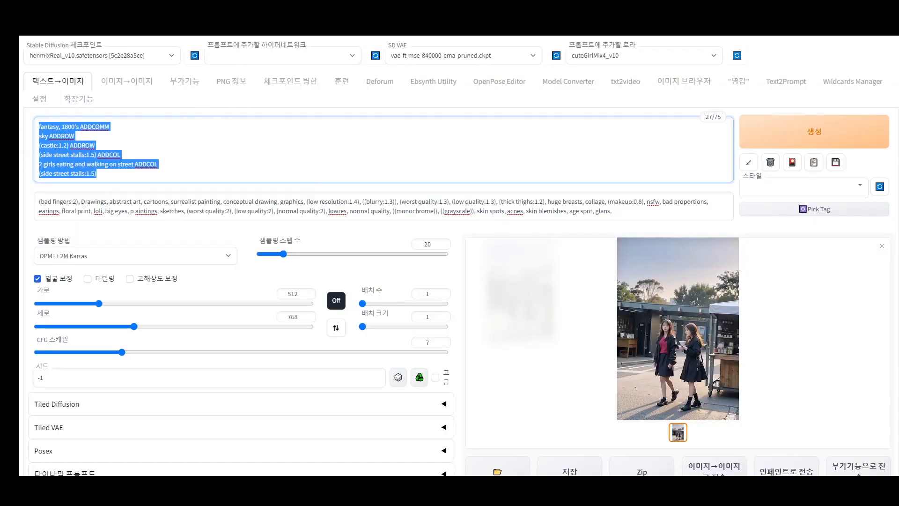
Return to Playground, replace the whole prompt with the copied street-stall prompt, generate images and examine them
{"action": "key", "text": "ctrl+Tab"}
{"action": "left_click_drag", "start_coordinate": [149, 112], "coordinate": [24, 76]}
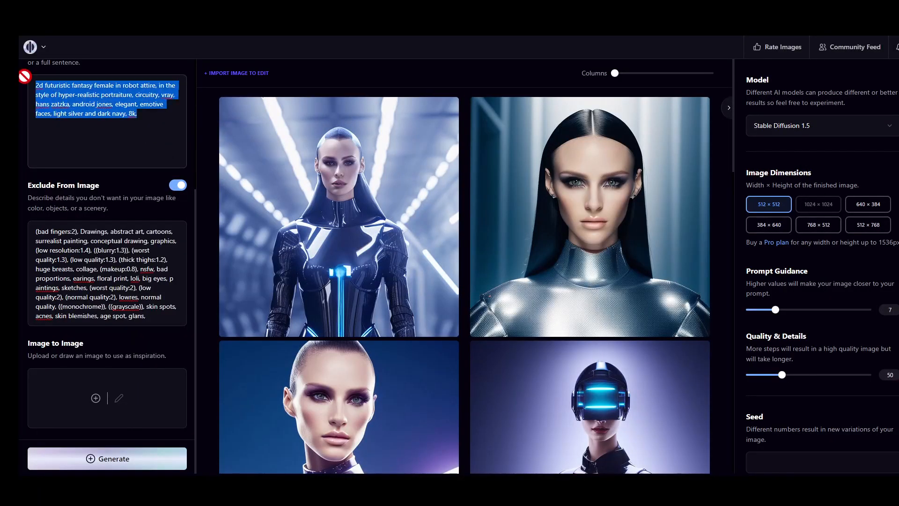
{"action": "right_click", "coordinate": [92, 110]}
{"action": "left_click", "coordinate": [154, 154]}
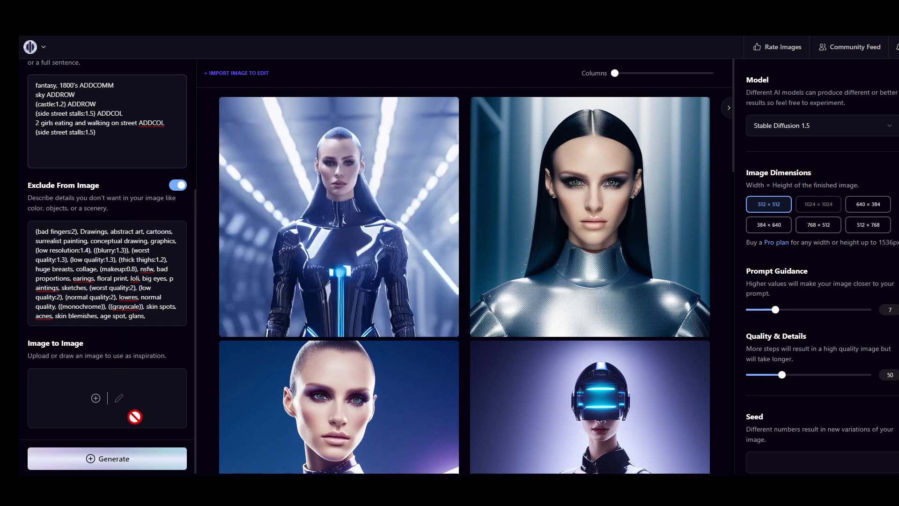
{"action": "left_click", "coordinate": [120, 459]}
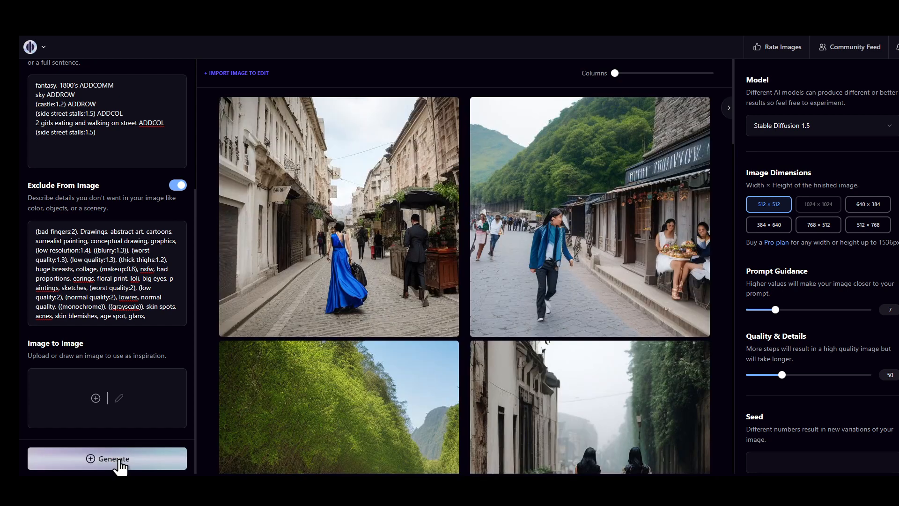
{"action": "mouse_move", "coordinate": [322, 266]}
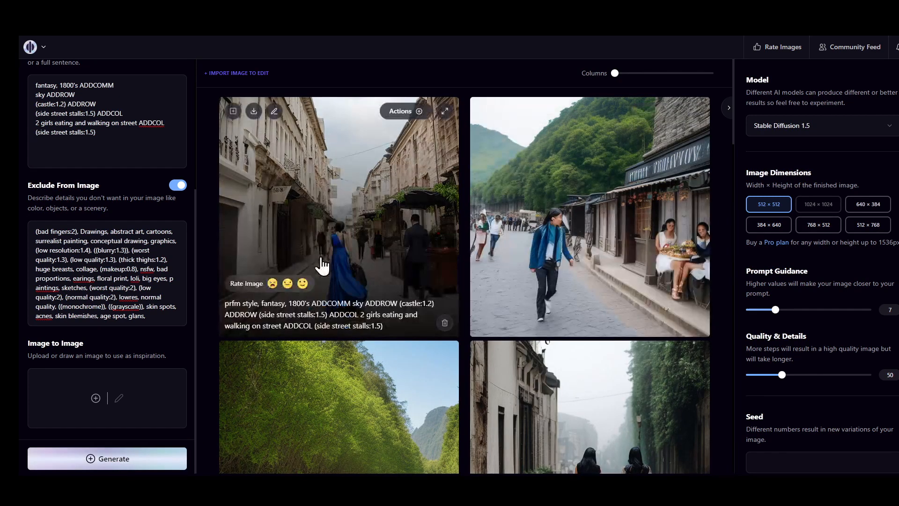
{"action": "mouse_move", "coordinate": [370, 421]}
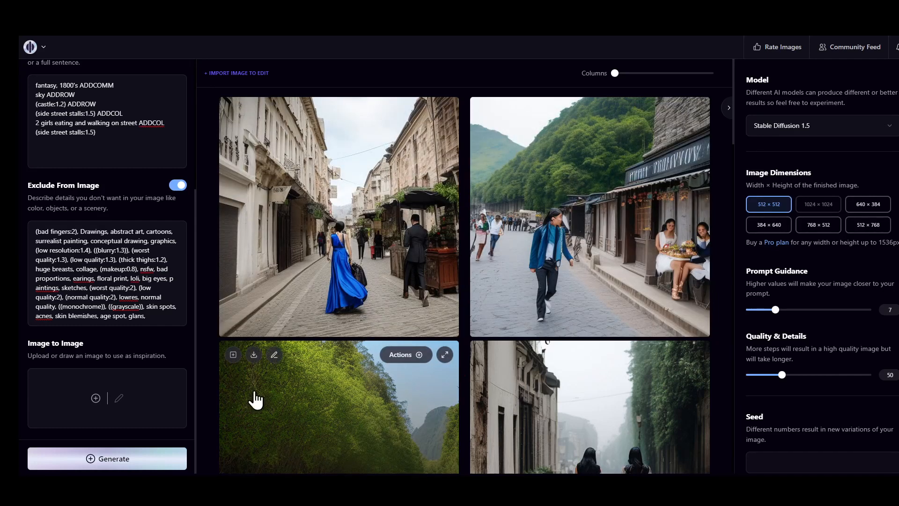
Change the filter from Perfume to Saturated Space and generate images with the street-stall prompt
{"action": "scroll", "coordinate": [138, 234], "scroll_direction": "up", "scroll_amount": 4}
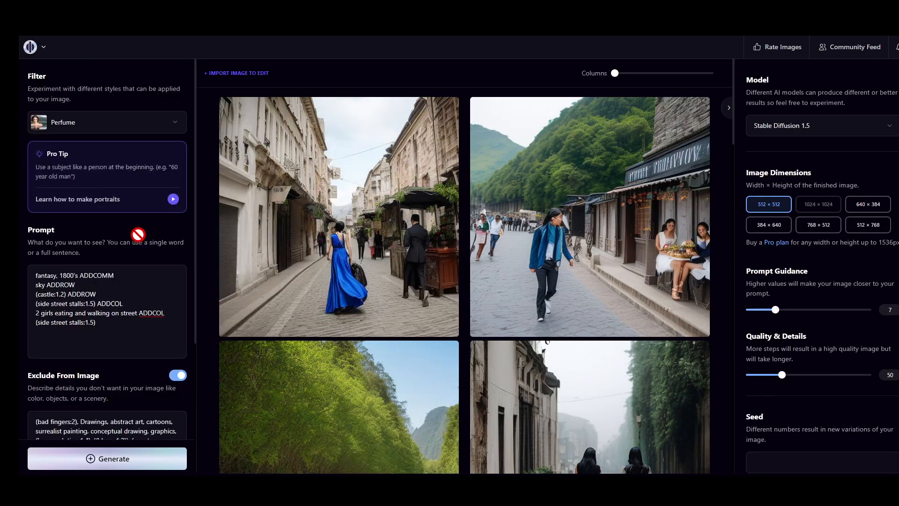
{"action": "left_click", "coordinate": [141, 125]}
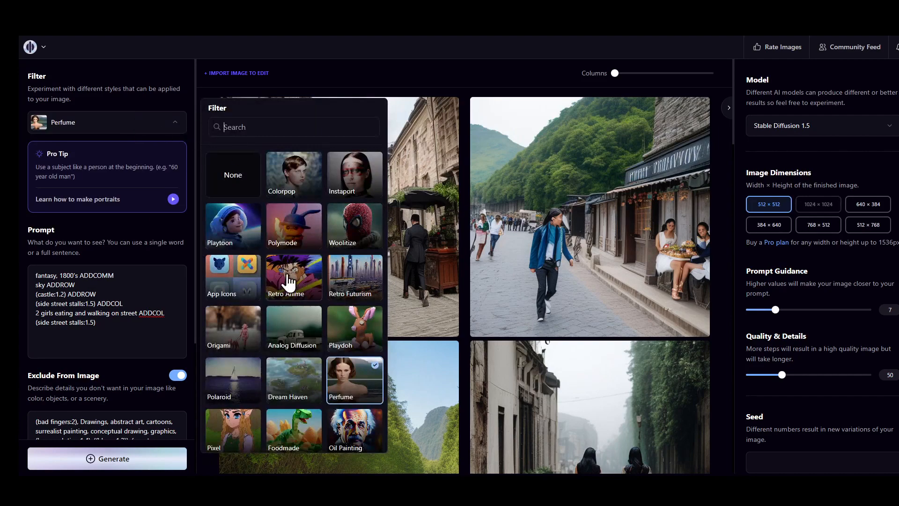
{"action": "scroll", "coordinate": [297, 345], "scroll_direction": "down", "scroll_amount": 5}
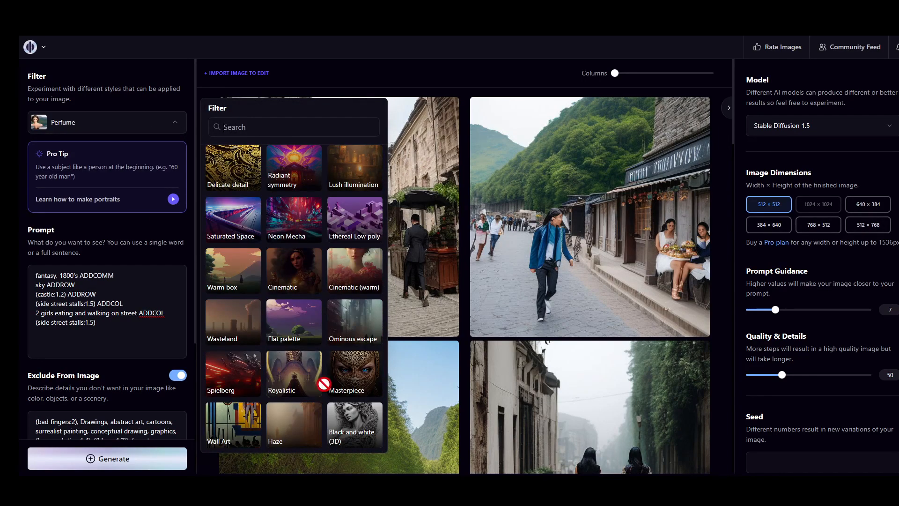
{"action": "left_click", "coordinate": [232, 217]}
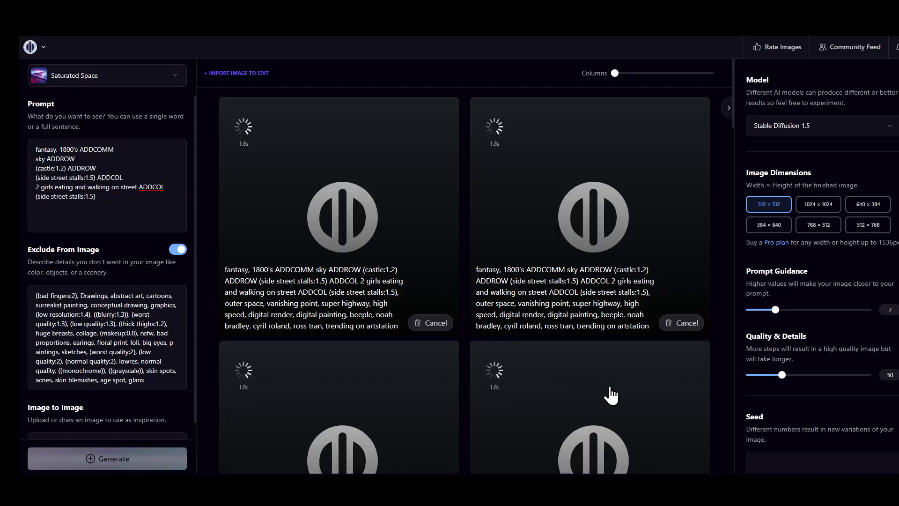
Set the filter to Instaport, generate images with the same prompt and look through the results
{"action": "scroll", "coordinate": [102, 248], "scroll_direction": "up", "scroll_amount": 1}
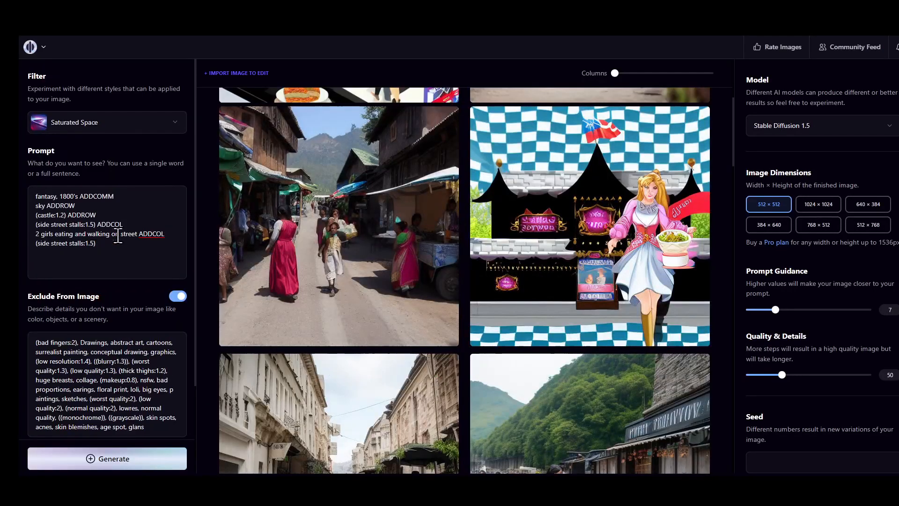
{"action": "left_click", "coordinate": [129, 132]}
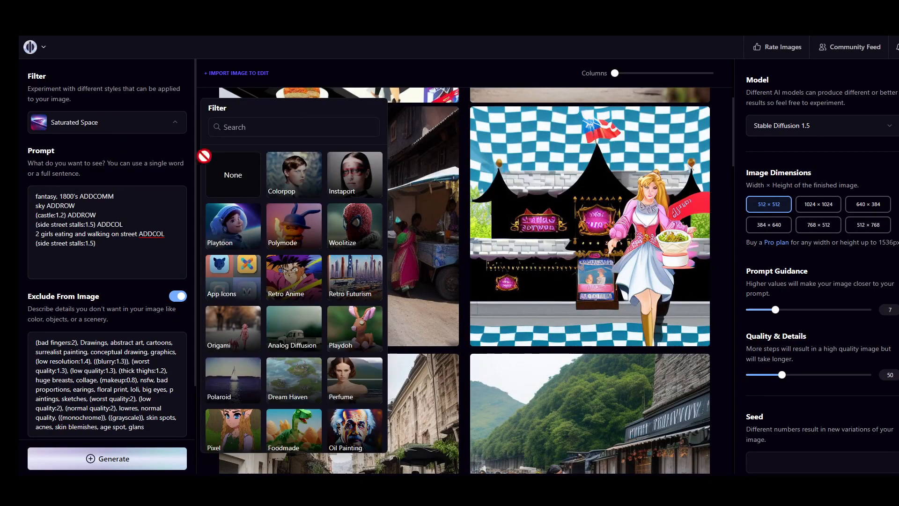
{"action": "left_click", "coordinate": [365, 180]}
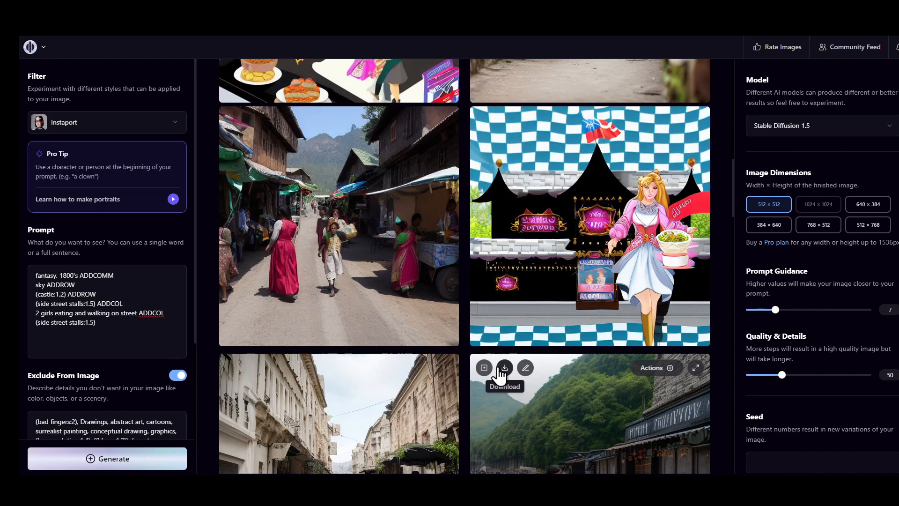
{"action": "scroll", "coordinate": [508, 332], "scroll_direction": "up", "scroll_amount": 10}
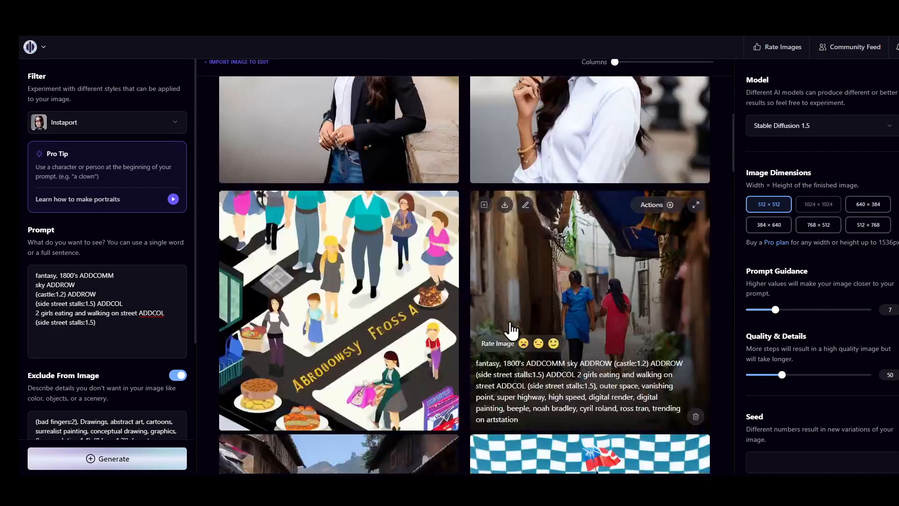
{"action": "scroll", "coordinate": [511, 324], "scroll_direction": "down", "scroll_amount": 1}
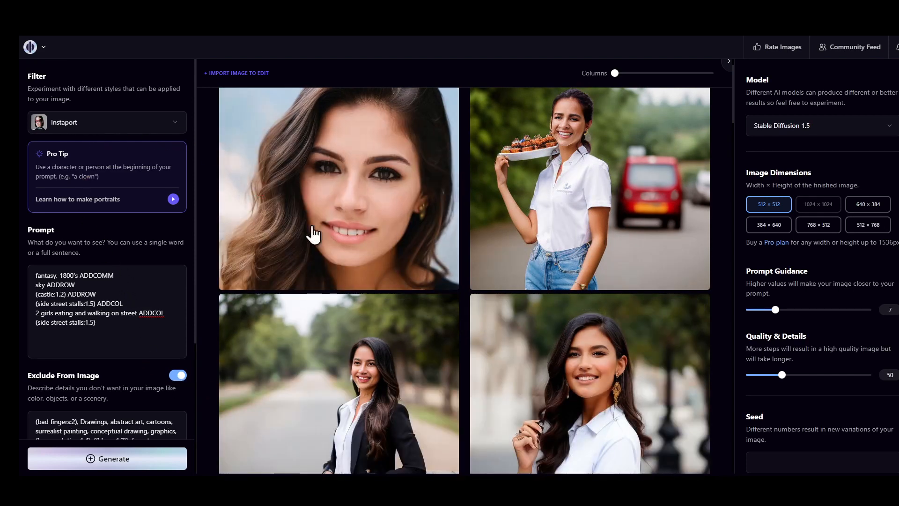
{"action": "scroll", "coordinate": [481, 353], "scroll_direction": "up", "scroll_amount": 1}
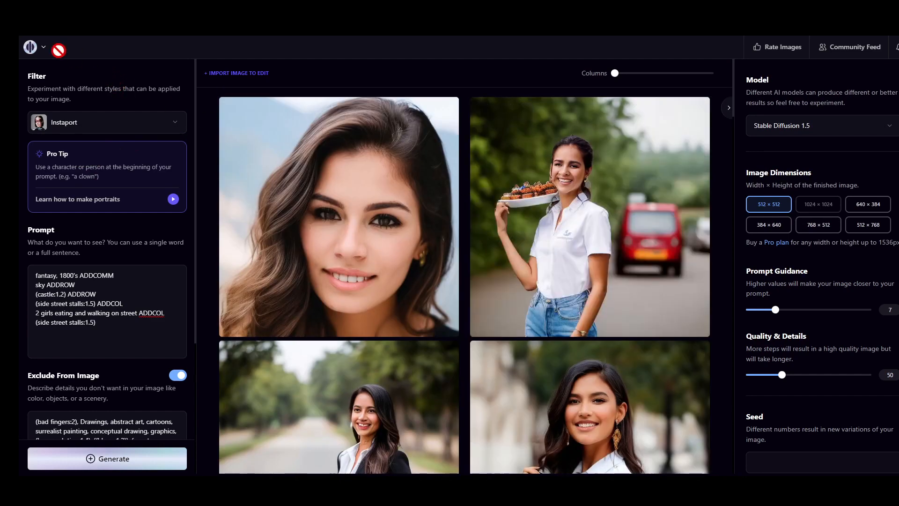
Open Playground's pricing page and go to the Free plan's Create option
{"action": "left_click", "coordinate": [30, 46]}
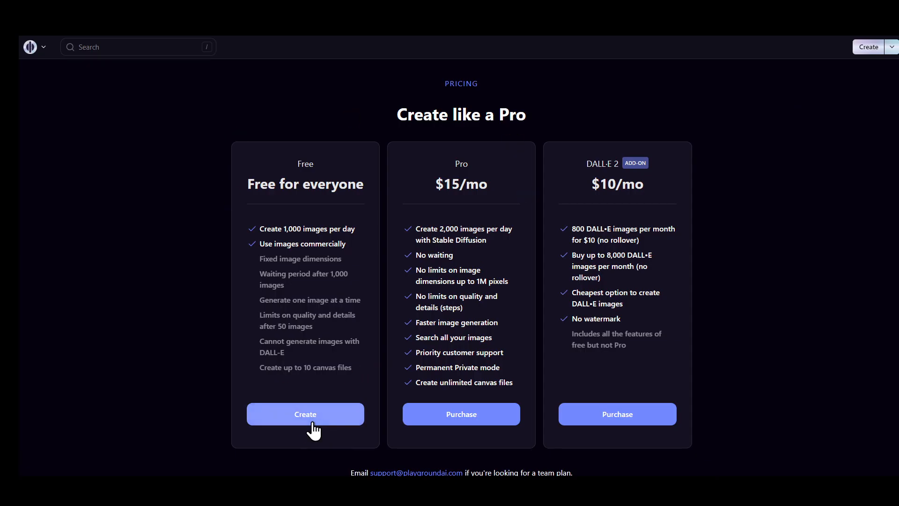
{"action": "left_click", "coordinate": [305, 422]}
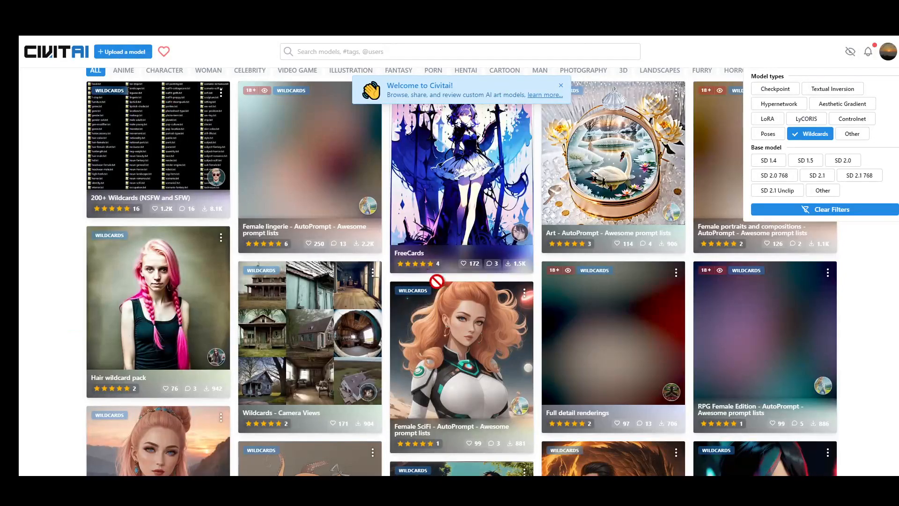
On Civitai, restrict the Wildcards models to the SD 1.5 base model and browse the listing
{"action": "scroll", "coordinate": [556, 372], "scroll_direction": "up", "scroll_amount": 1}
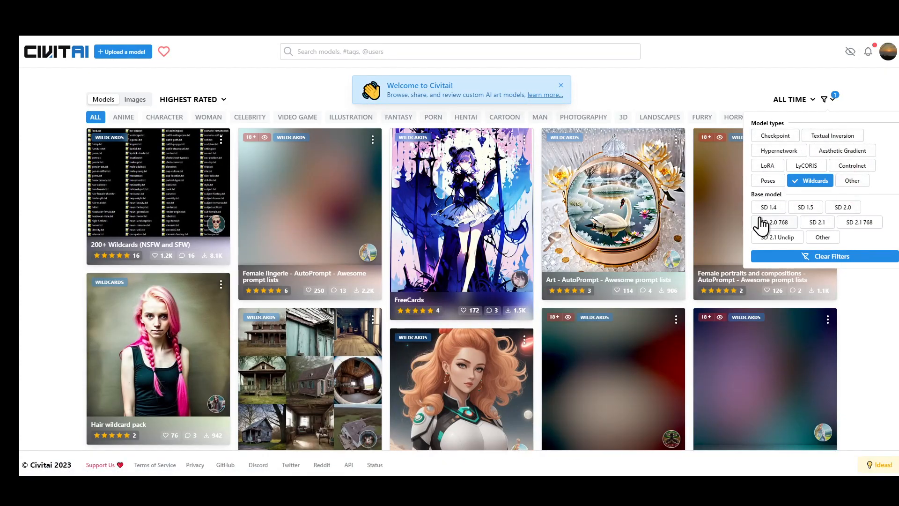
{"action": "left_click", "coordinate": [808, 209]}
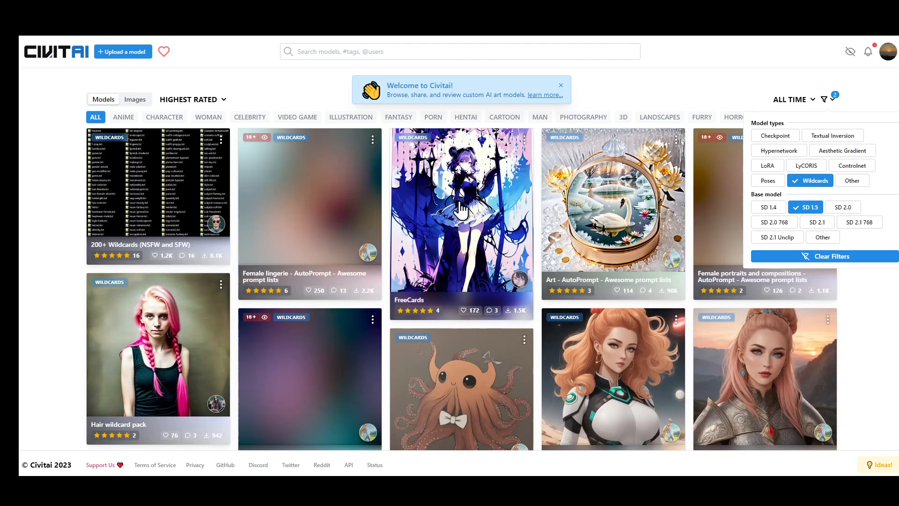
{"action": "scroll", "coordinate": [581, 327], "scroll_direction": "down", "scroll_amount": 5}
{"action": "scroll", "coordinate": [336, 383], "scroll_direction": "down", "scroll_amount": 5}
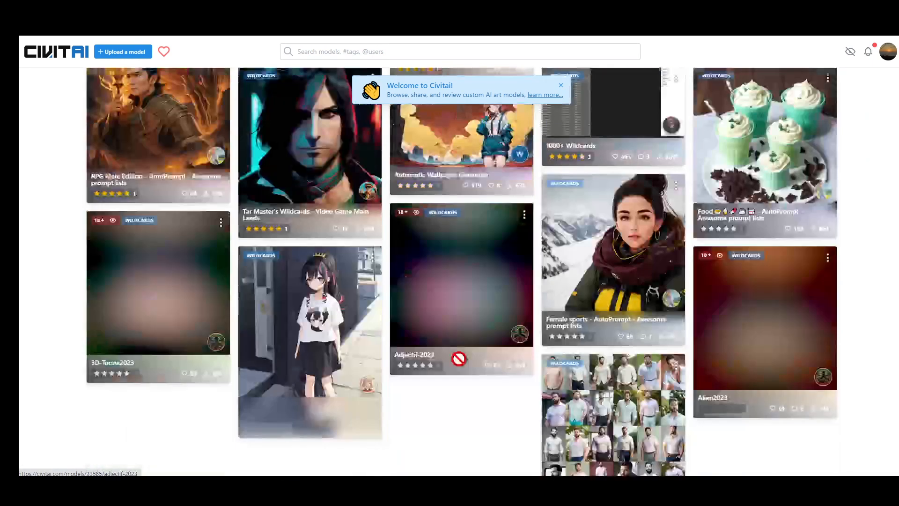
{"action": "scroll", "coordinate": [648, 258], "scroll_direction": "up", "scroll_amount": 10}
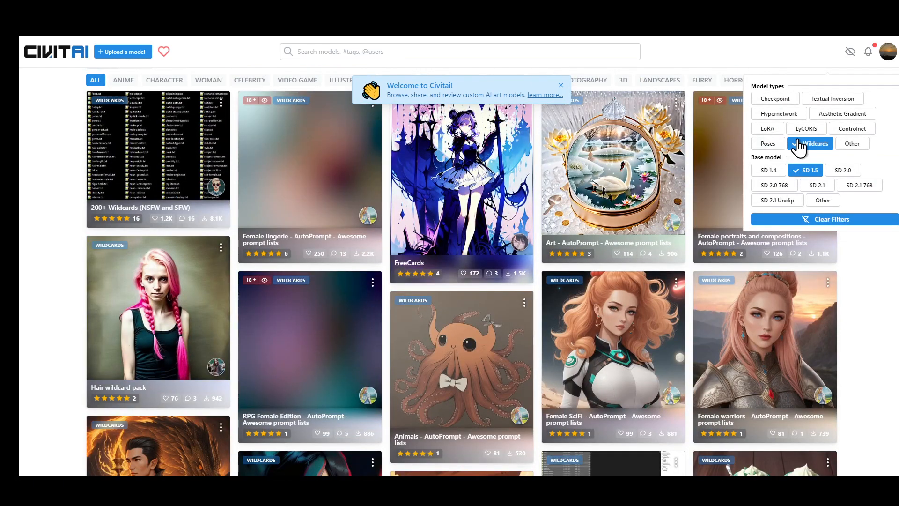
Replace the Wildcards model type filter with Poses, keeping the SD 1.5 base model
{"action": "left_click", "coordinate": [797, 143]}
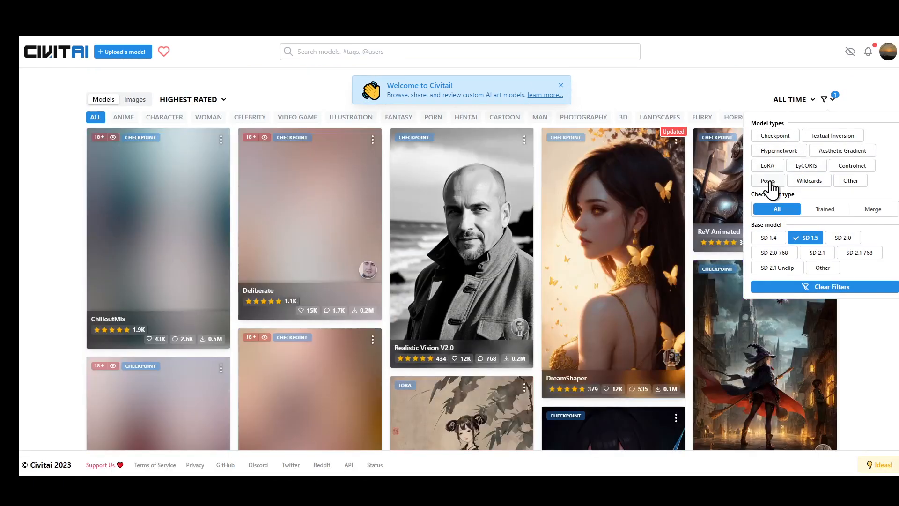
{"action": "left_click", "coordinate": [768, 181]}
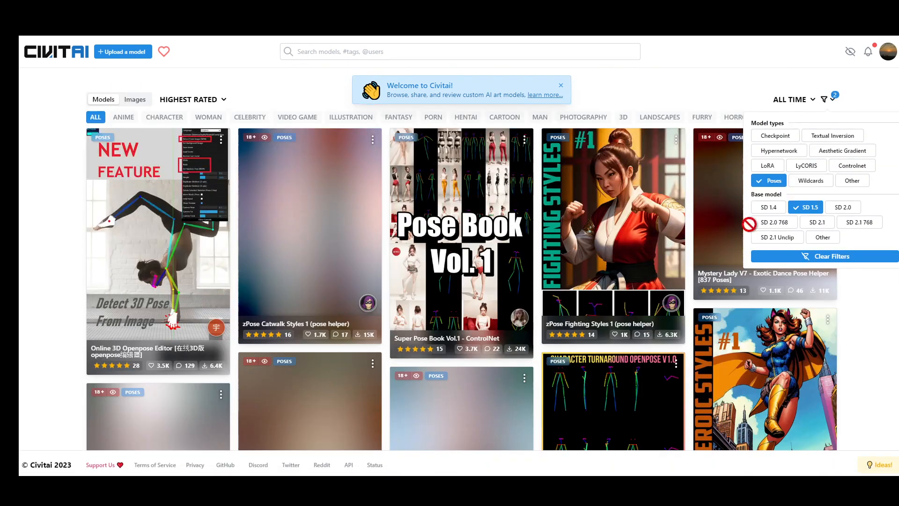
Replace the Poses model type filter with Checkpoint and browse the SD 1.5 checkpoint models
{"action": "left_click", "coordinate": [770, 181]}
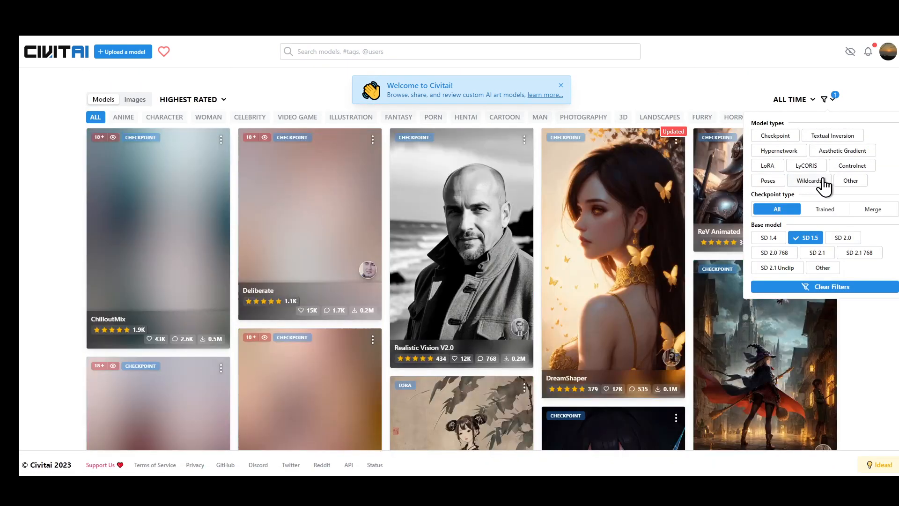
{"action": "left_click", "coordinate": [778, 142]}
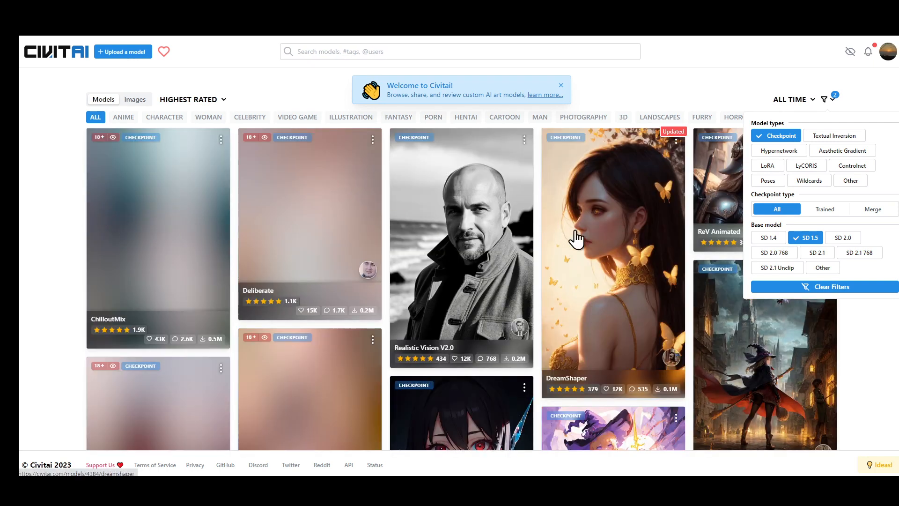
{"action": "scroll", "coordinate": [609, 295], "scroll_direction": "down", "scroll_amount": 10}
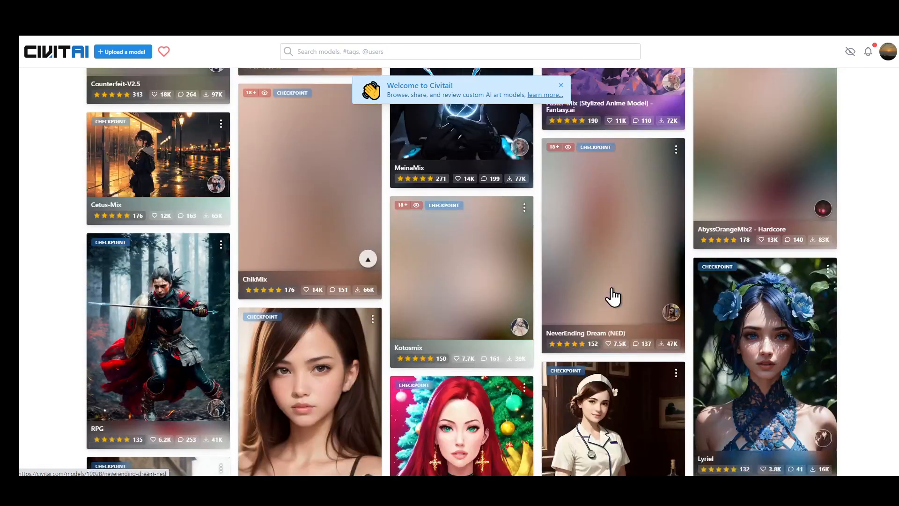
{"action": "scroll", "coordinate": [613, 296], "scroll_direction": "down", "scroll_amount": 5}
{"action": "scroll", "coordinate": [614, 296], "scroll_direction": "down", "scroll_amount": 4}
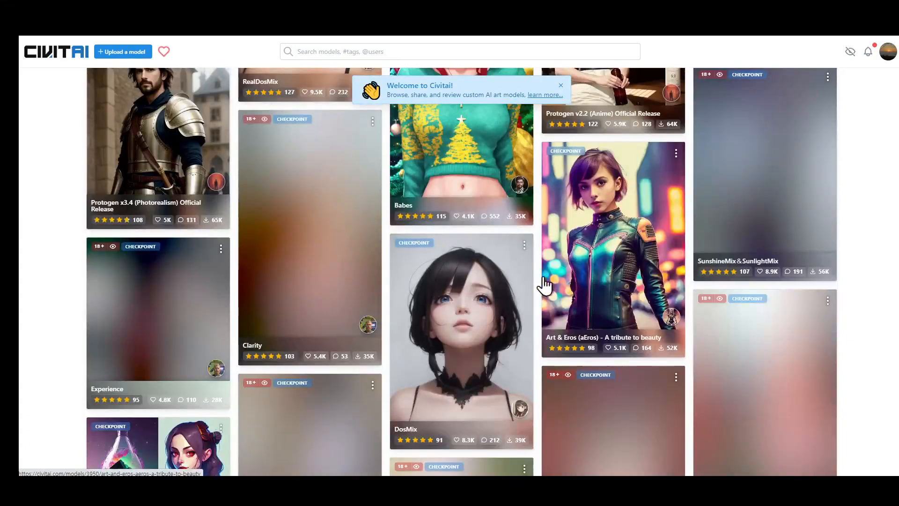
Browse the SD 1.5 checkpoint listing and open the RealDosMix model page
{"action": "scroll", "coordinate": [610, 294], "scroll_direction": "down", "scroll_amount": 5}
{"action": "scroll", "coordinate": [604, 277], "scroll_direction": "down", "scroll_amount": 5}
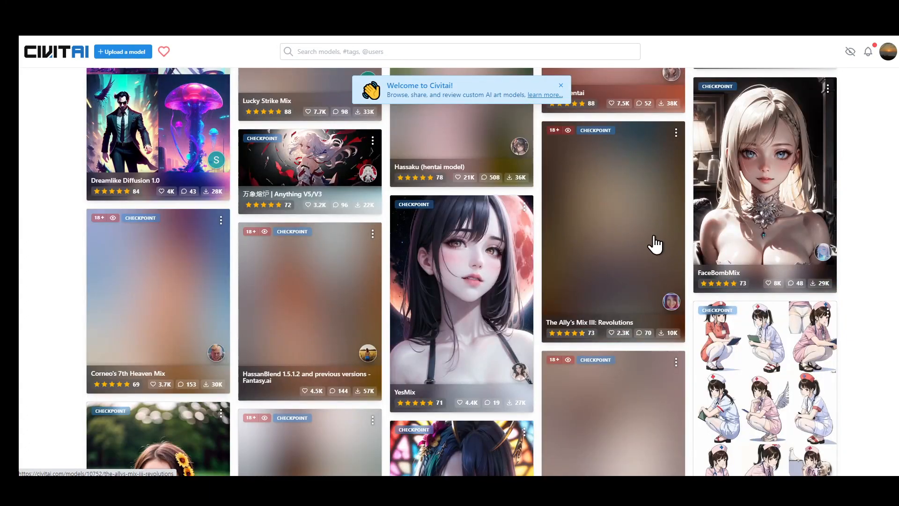
{"action": "scroll", "coordinate": [655, 243], "scroll_direction": "up", "scroll_amount": 14}
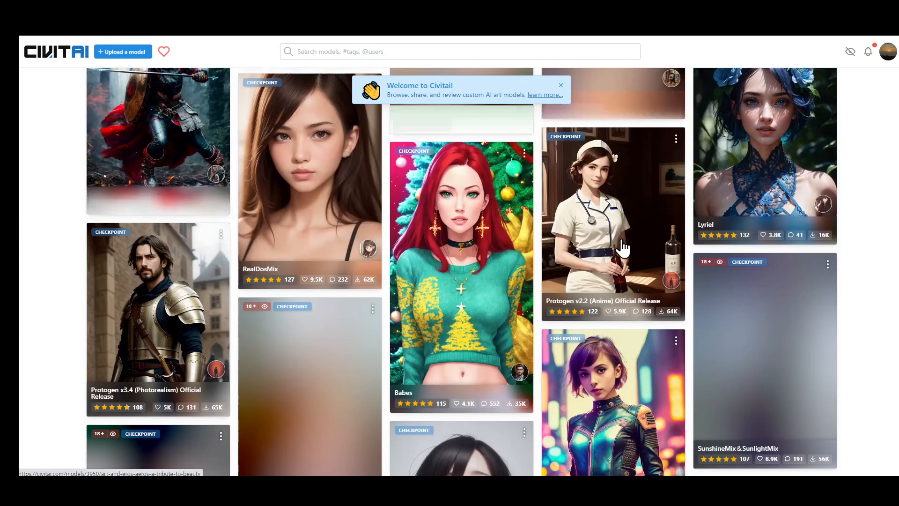
{"action": "left_click", "coordinate": [291, 172]}
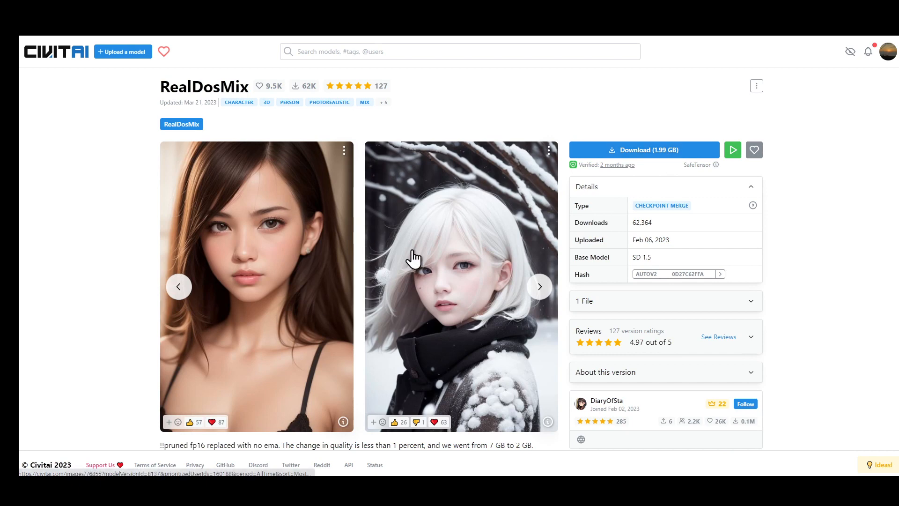
Translate the RealDosMix page into Korean, expand its full description and read the recommended VAE, upscale and sampler settings
{"action": "scroll", "coordinate": [413, 258], "scroll_direction": "down", "scroll_amount": 4}
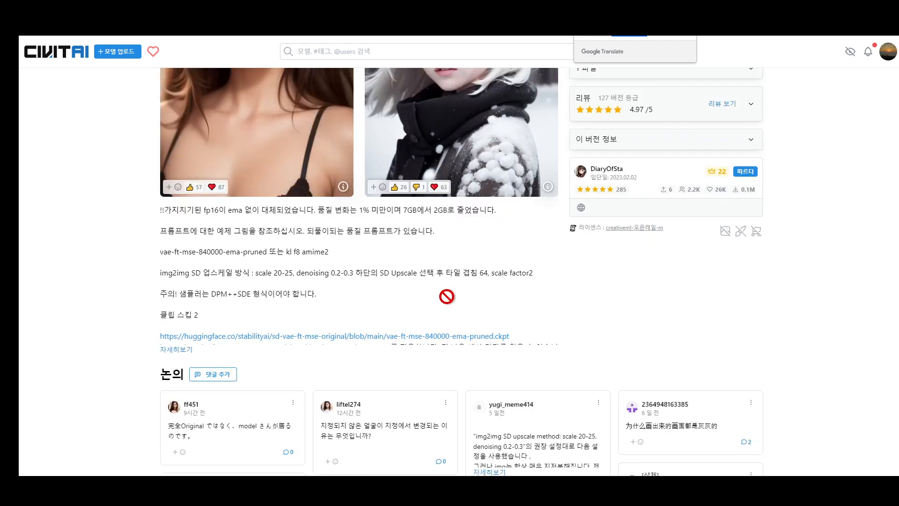
{"action": "scroll", "coordinate": [446, 294], "scroll_direction": "down", "scroll_amount": 2}
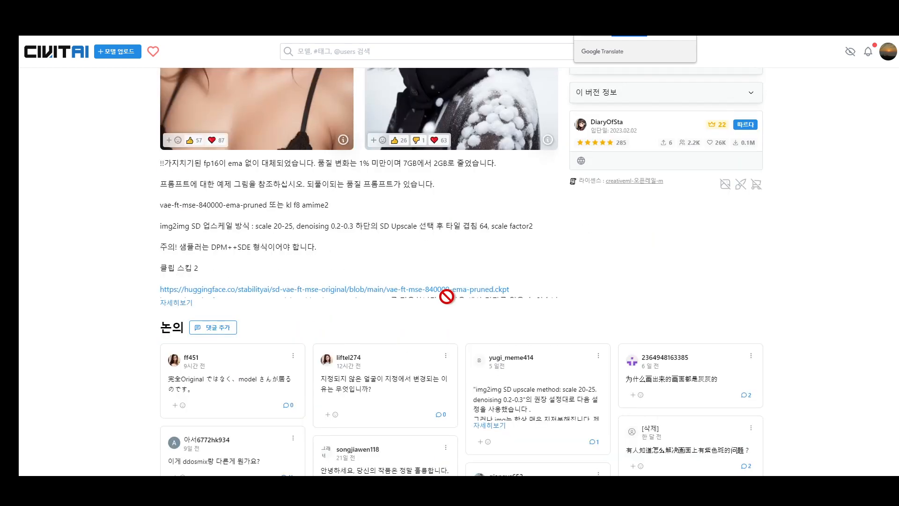
{"action": "scroll", "coordinate": [446, 296], "scroll_direction": "down", "scroll_amount": 1}
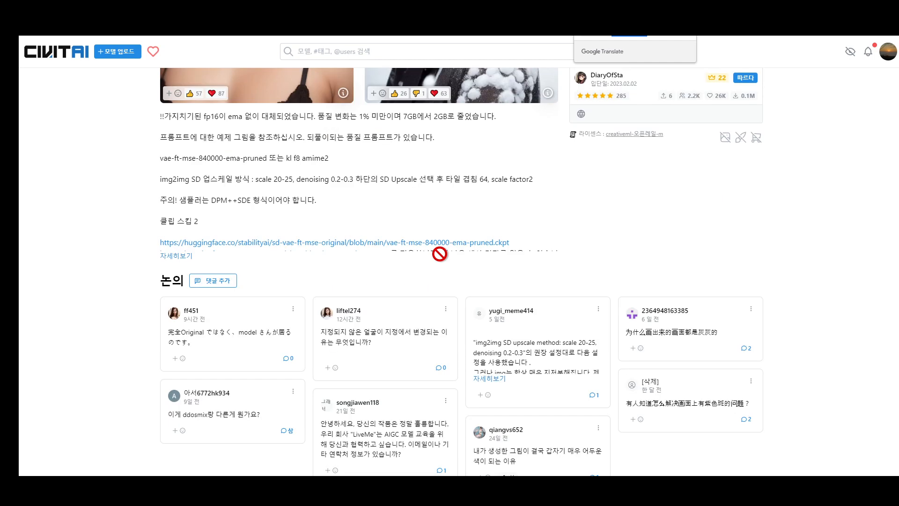
{"action": "left_click", "coordinate": [177, 257]}
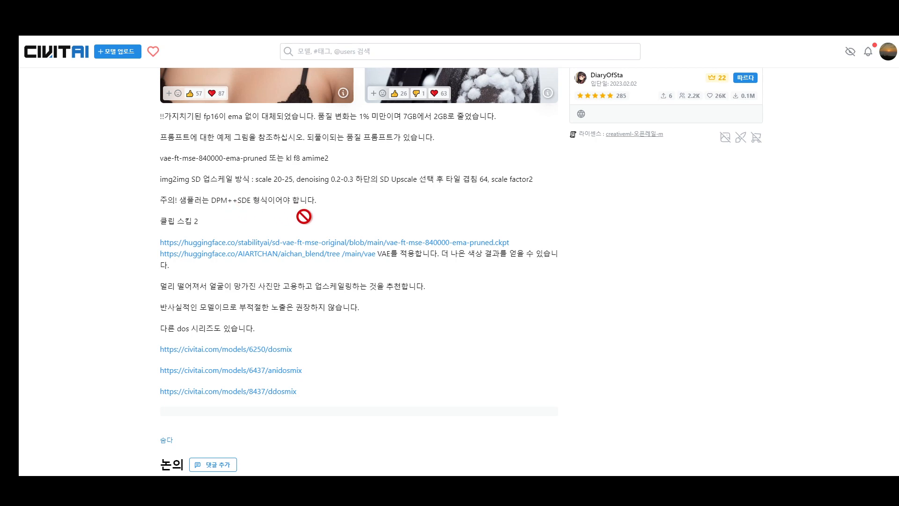
{"action": "scroll", "coordinate": [332, 219], "scroll_direction": "up", "scroll_amount": 4}
{"action": "scroll", "coordinate": [341, 227], "scroll_direction": "down", "scroll_amount": 3}
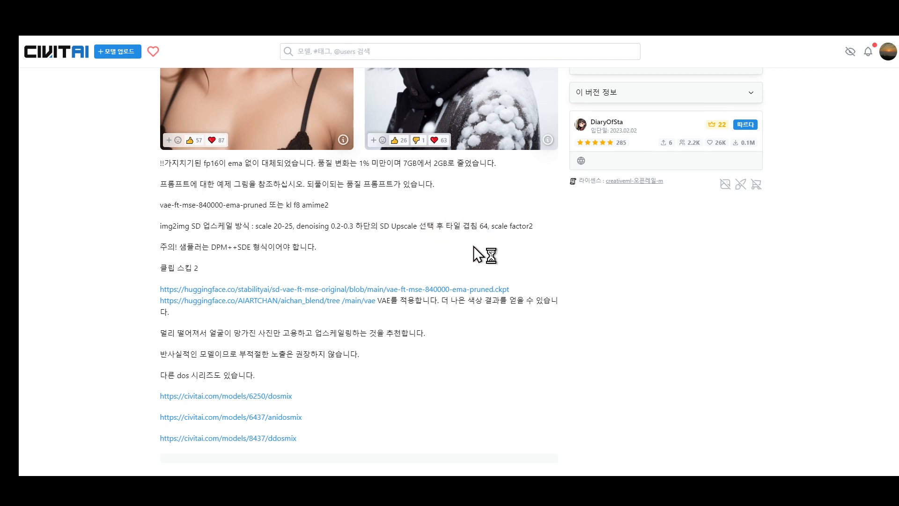
{"action": "scroll", "coordinate": [475, 273], "scroll_direction": "up", "scroll_amount": 3}
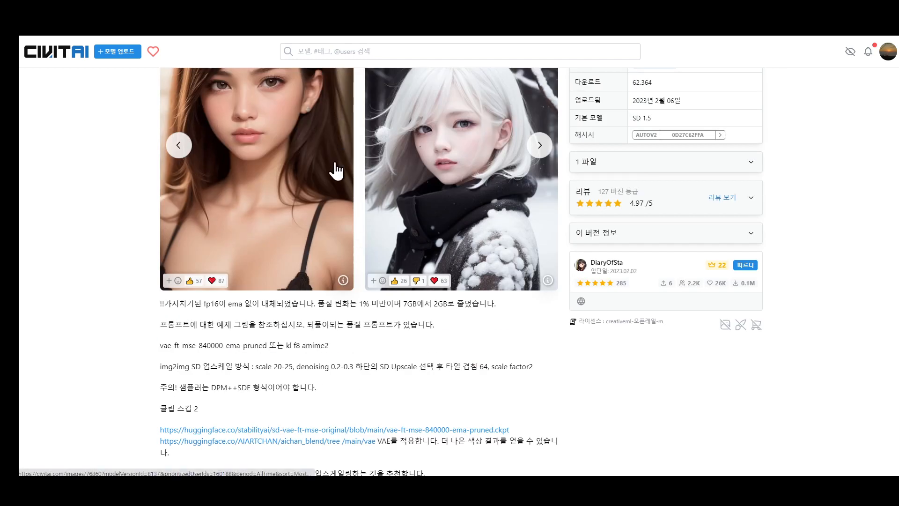
{"action": "scroll", "coordinate": [491, 357], "scroll_direction": "down", "scroll_amount": 2}
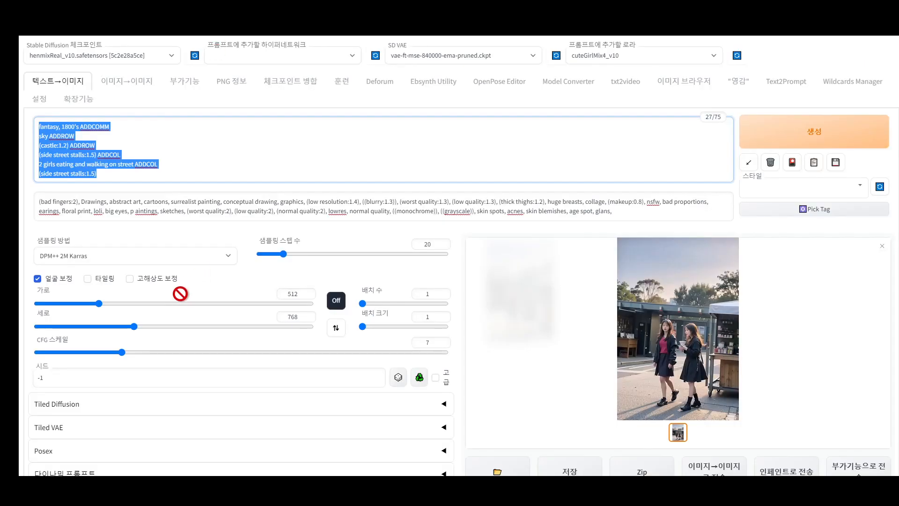
In the Stable Diffusion web UI, expand the Tiled VAE settings and check the sampling method setting
{"action": "scroll", "coordinate": [178, 299], "scroll_direction": "down", "scroll_amount": 10}
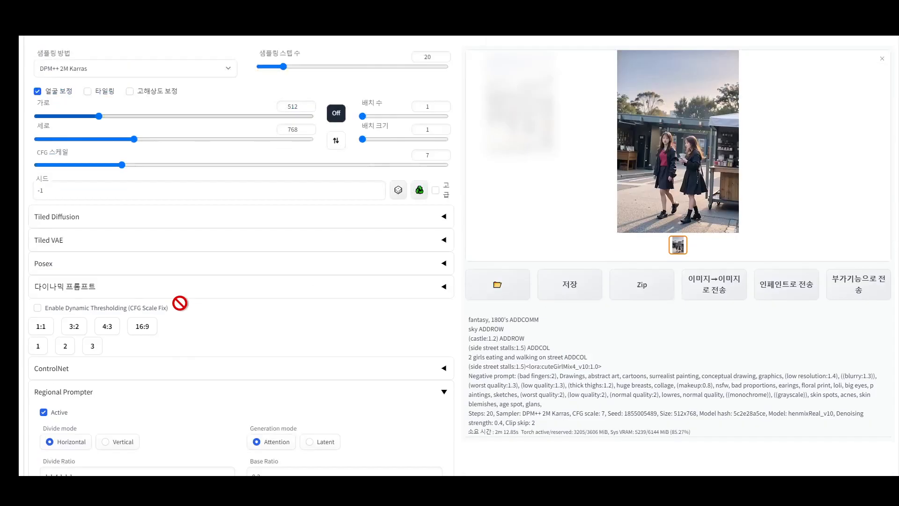
{"action": "scroll", "coordinate": [181, 303], "scroll_direction": "up", "scroll_amount": 4}
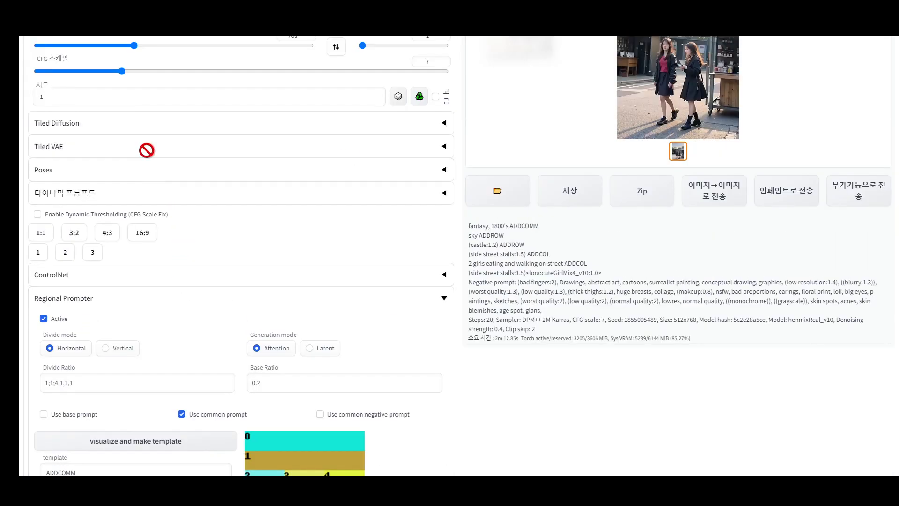
{"action": "left_click", "coordinate": [436, 149]}
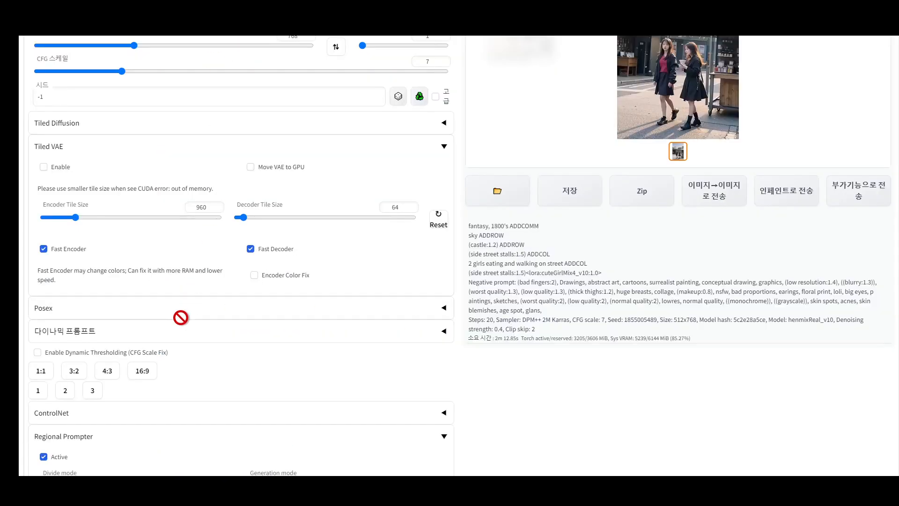
{"action": "scroll", "coordinate": [178, 314], "scroll_direction": "up", "scroll_amount": 5}
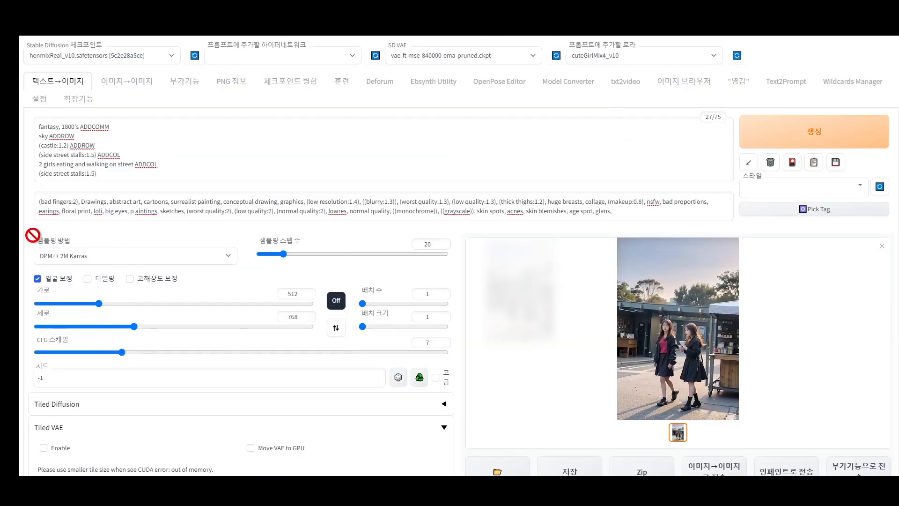
{"action": "left_click", "coordinate": [137, 259]}
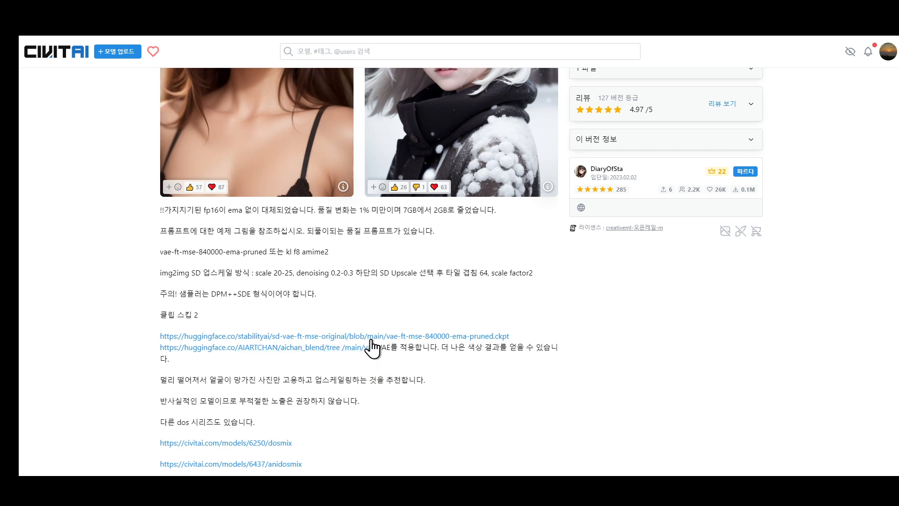
Compare the VAE files linked in the RealDosMix description with the SD VAE choices in the Stable Diffusion web UI
{"action": "left_click", "coordinate": [351, 349]}
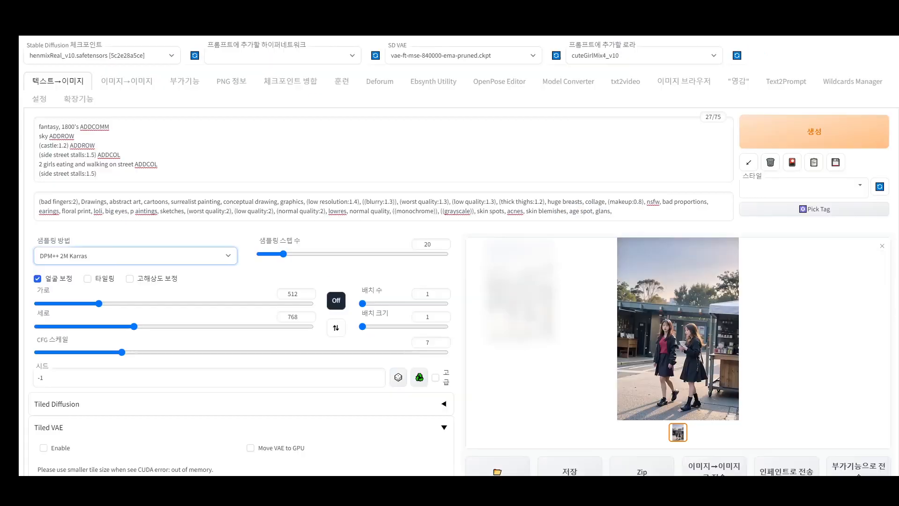
{"action": "left_click", "coordinate": [532, 54]}
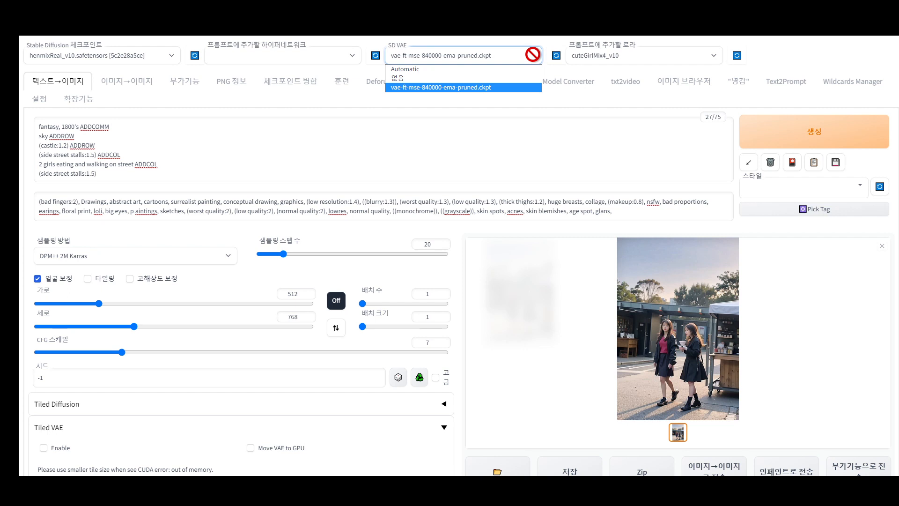
{"action": "left_click", "coordinate": [533, 54]}
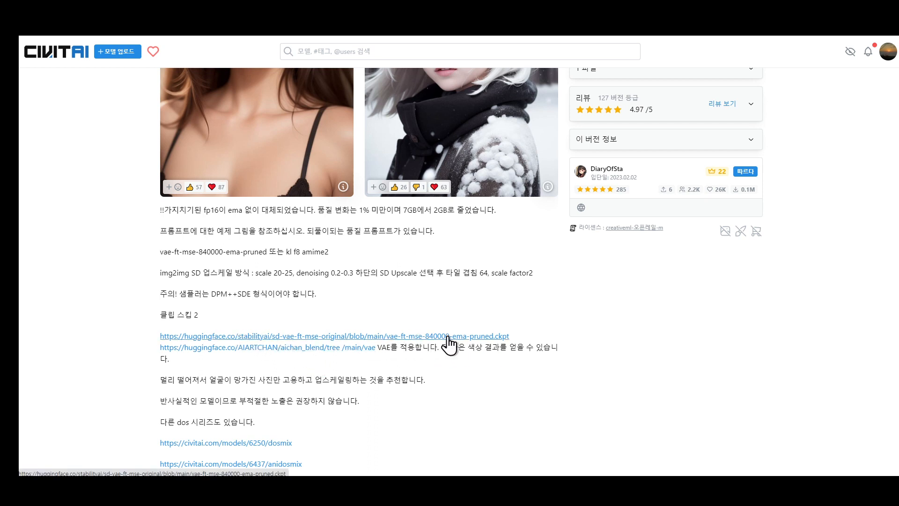
Open the DosMix model linked in the RealDosMix description on Civitai and expand its full description
{"action": "scroll", "coordinate": [461, 365], "scroll_direction": "down", "scroll_amount": 3}
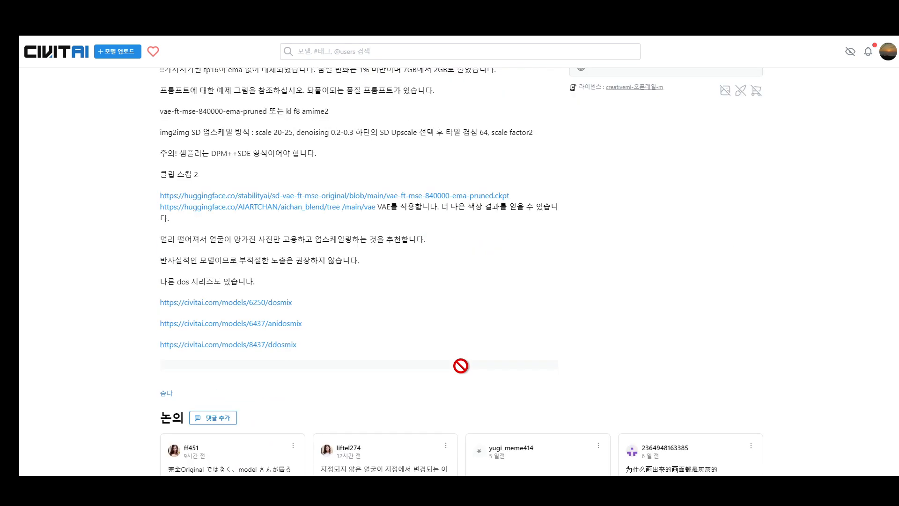
{"action": "left_click", "coordinate": [253, 302]}
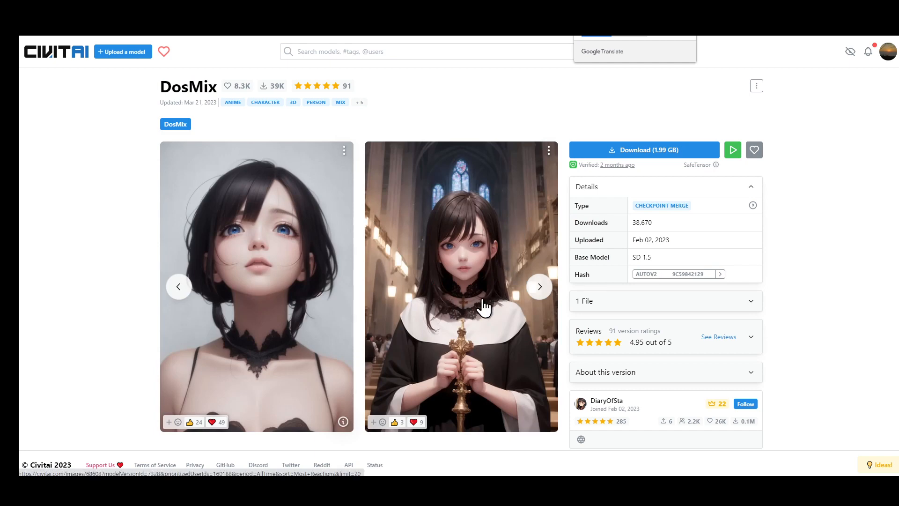
{"action": "scroll", "coordinate": [483, 302], "scroll_direction": "down", "scroll_amount": 4}
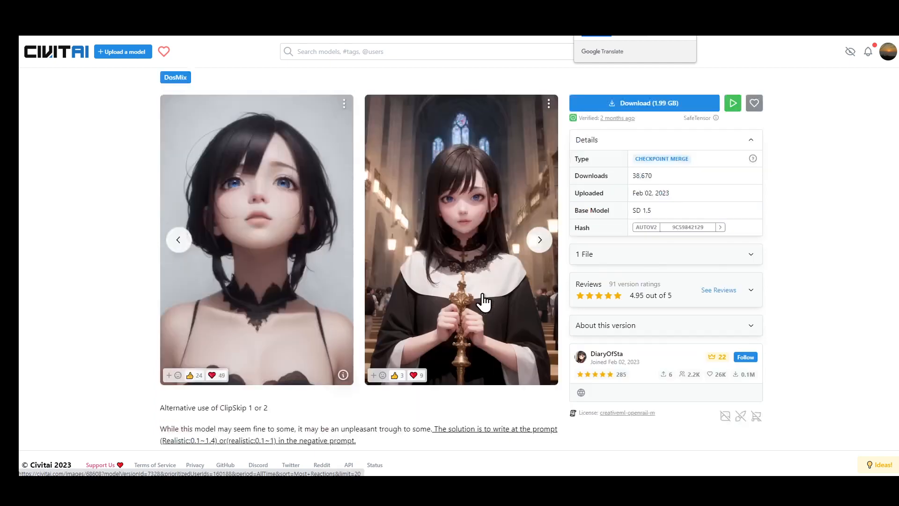
{"action": "scroll", "coordinate": [428, 327], "scroll_direction": "up", "scroll_amount": 4}
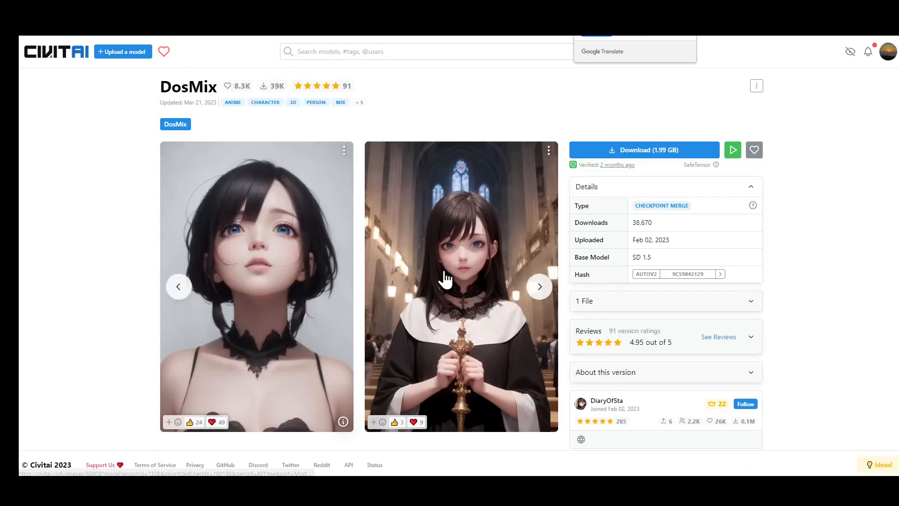
{"action": "scroll", "coordinate": [445, 279], "scroll_direction": "down", "scroll_amount": 4}
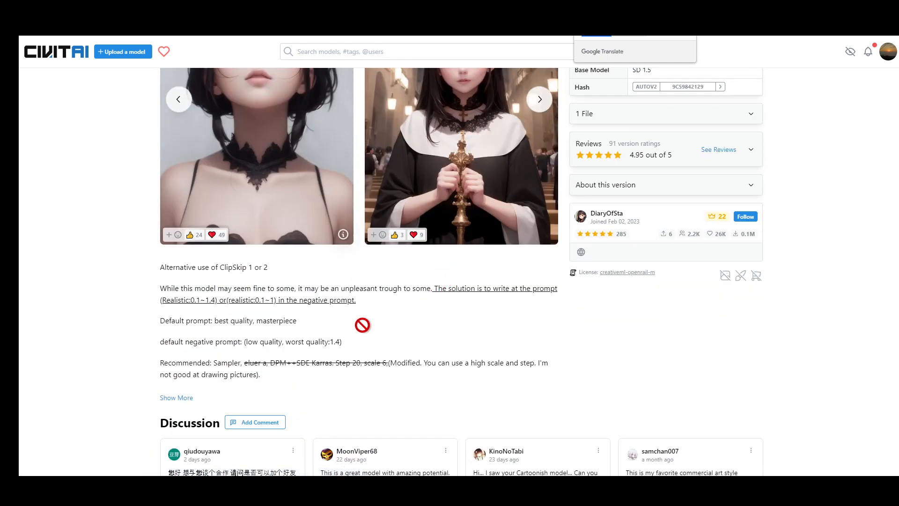
{"action": "left_click", "coordinate": [177, 399]}
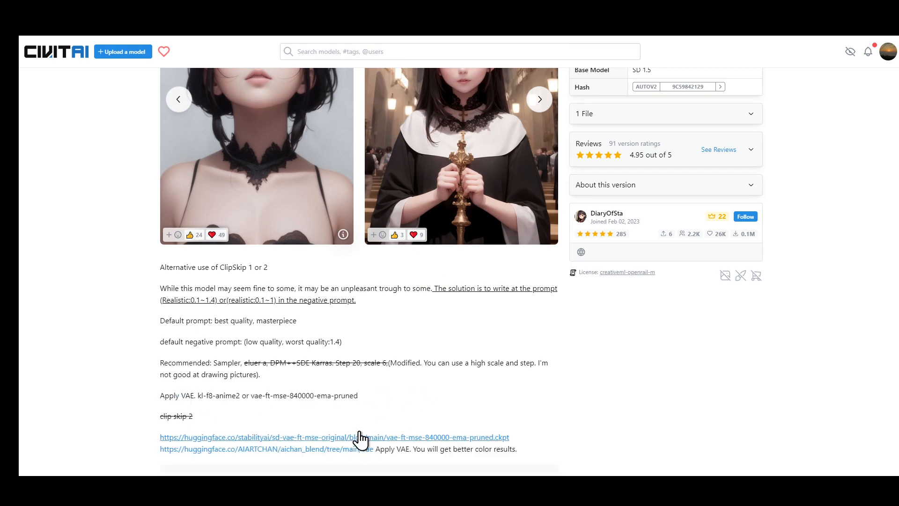
Translate the DosMix page into Korean and read its recommended prompts, sampler, VAE and upscaling notes
{"action": "scroll", "coordinate": [380, 416], "scroll_direction": "down", "scroll_amount": 2}
{"action": "scroll", "coordinate": [405, 395], "scroll_direction": "up", "scroll_amount": 5}
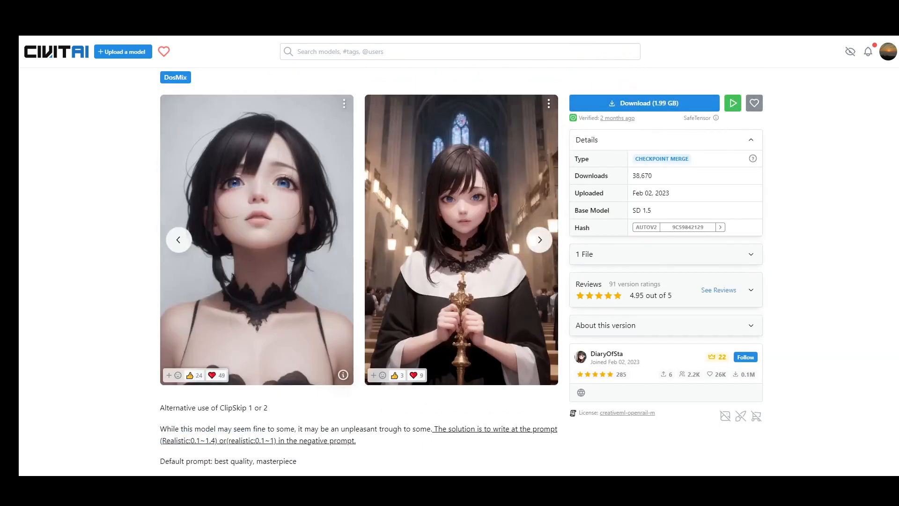
{"action": "scroll", "coordinate": [431, 399], "scroll_direction": "down", "scroll_amount": 2}
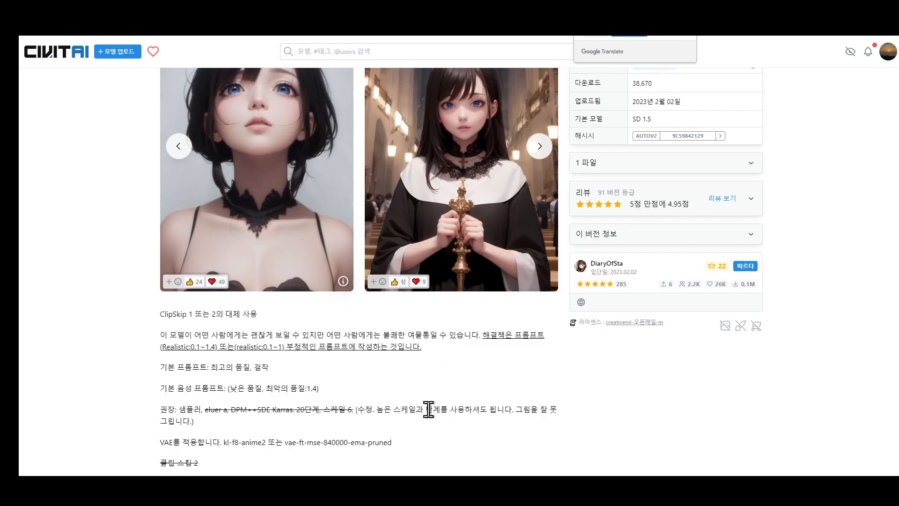
{"action": "scroll", "coordinate": [429, 409], "scroll_direction": "down", "scroll_amount": 3}
{"action": "scroll", "coordinate": [364, 411], "scroll_direction": "down", "scroll_amount": 2}
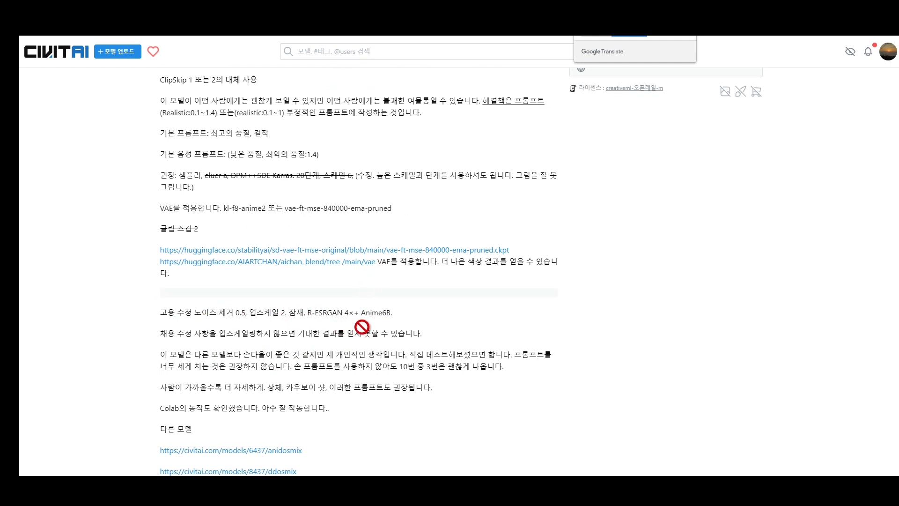
{"action": "scroll", "coordinate": [361, 371], "scroll_direction": "down", "scroll_amount": 2}
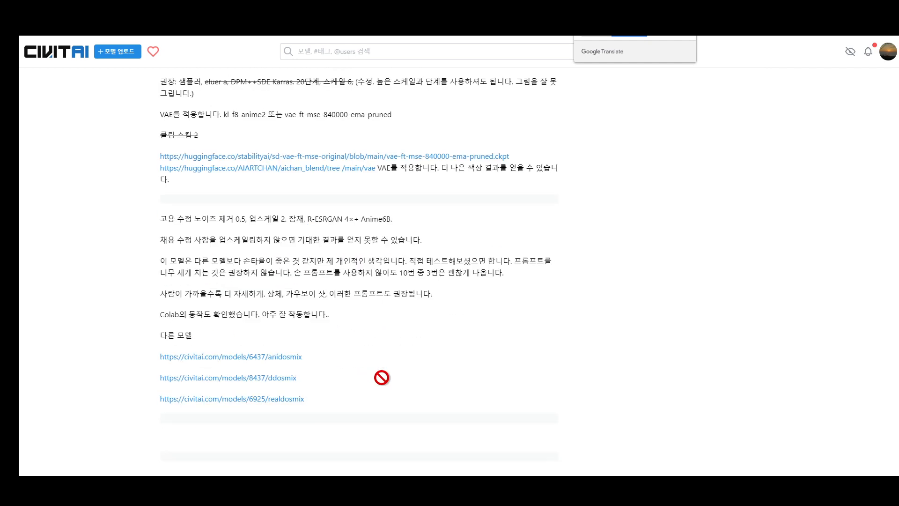
{"action": "scroll", "coordinate": [379, 388], "scroll_direction": "up", "scroll_amount": 4}
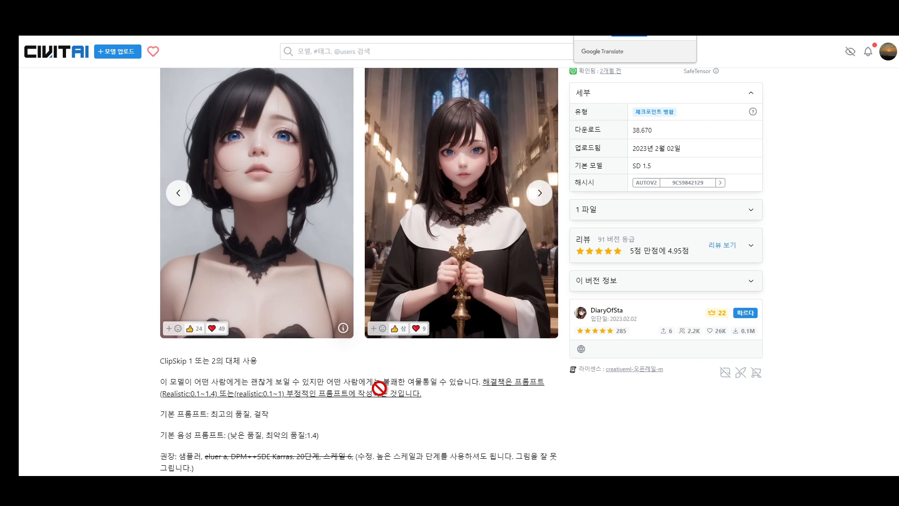
{"action": "scroll", "coordinate": [379, 388], "scroll_direction": "up", "scroll_amount": 2}
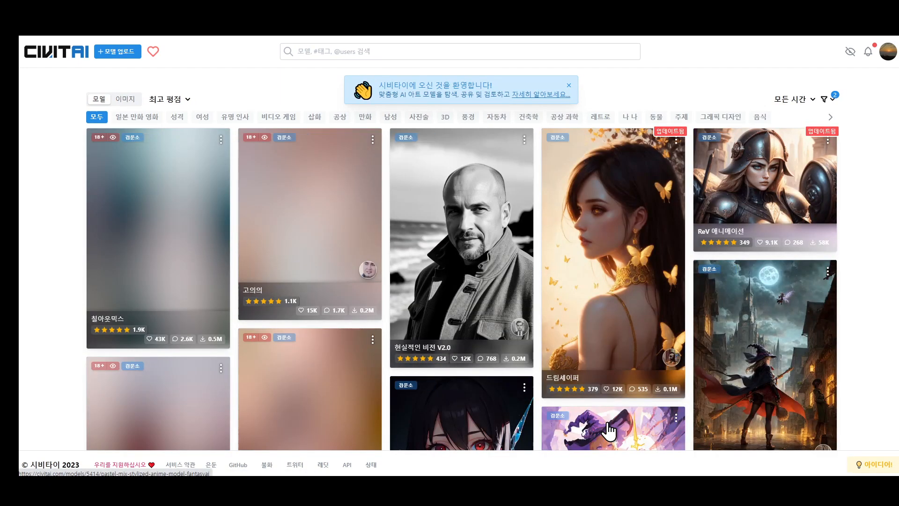
Browse the SD 1.5 checkpoint listing again and add Controlnet to the model type filter
{"action": "scroll", "coordinate": [609, 431], "scroll_direction": "down", "scroll_amount": 8}
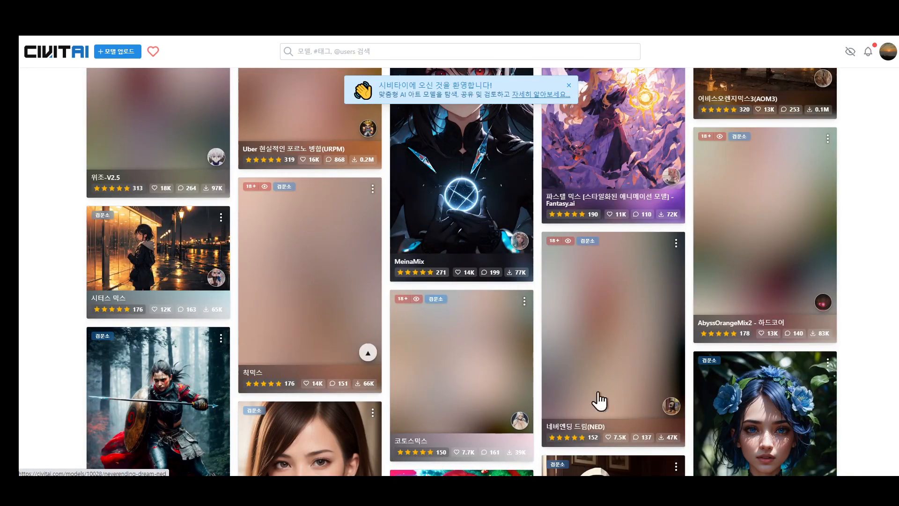
{"action": "scroll", "coordinate": [598, 401], "scroll_direction": "up", "scroll_amount": 4}
{"action": "scroll", "coordinate": [749, 421], "scroll_direction": "down", "scroll_amount": 4}
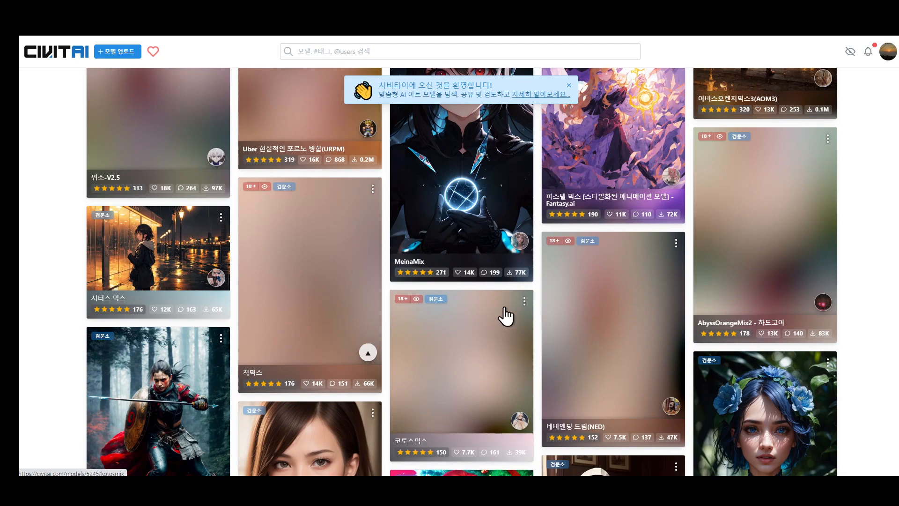
{"action": "scroll", "coordinate": [568, 370], "scroll_direction": "up", "scroll_amount": 10}
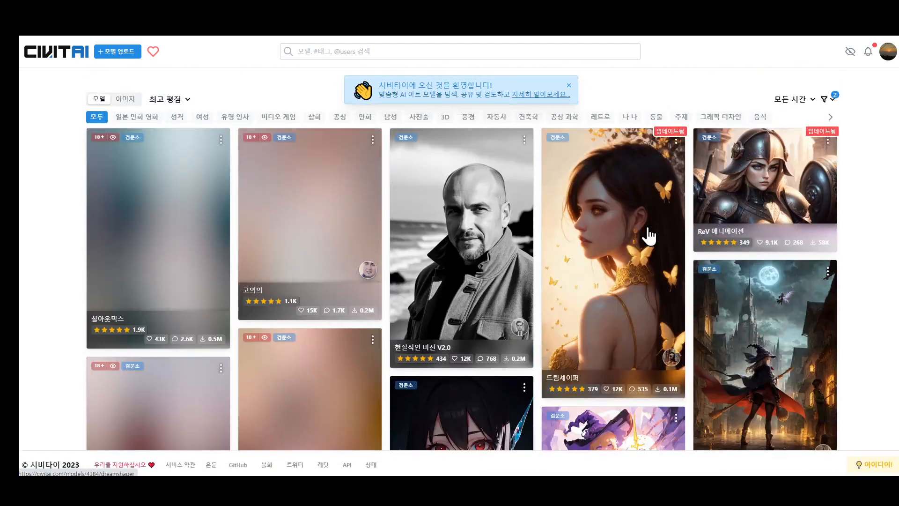
{"action": "left_click", "coordinate": [827, 99]}
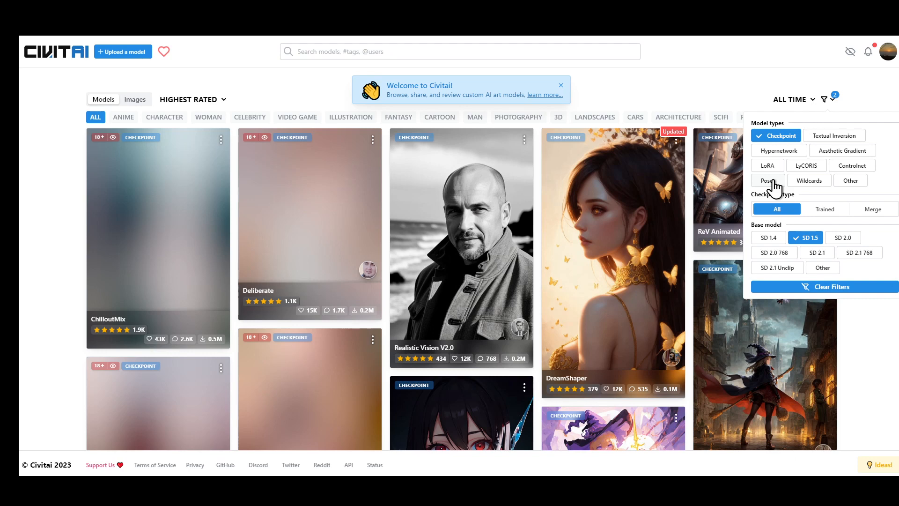
{"action": "left_click", "coordinate": [853, 166]}
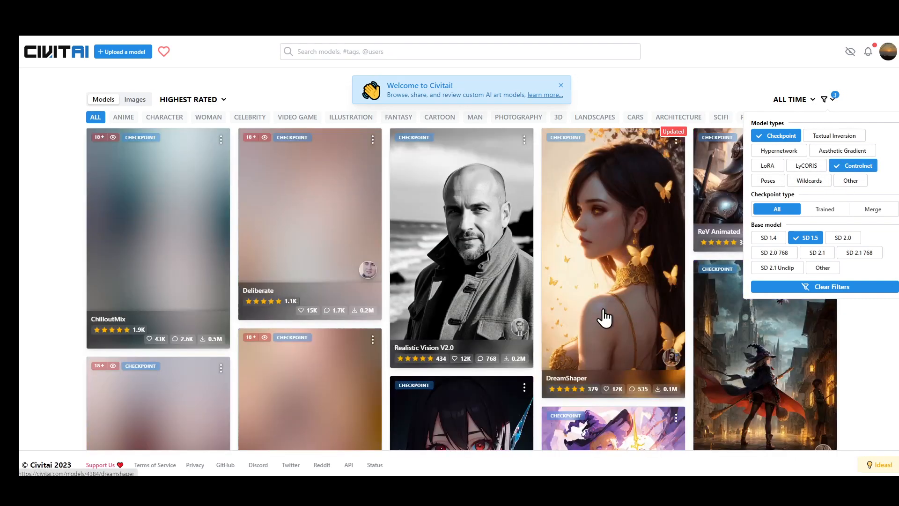
Browse the filtered model listing, search Civitai for "animated" and open the ReV Animated model page
{"action": "scroll", "coordinate": [605, 319], "scroll_direction": "down", "scroll_amount": 5}
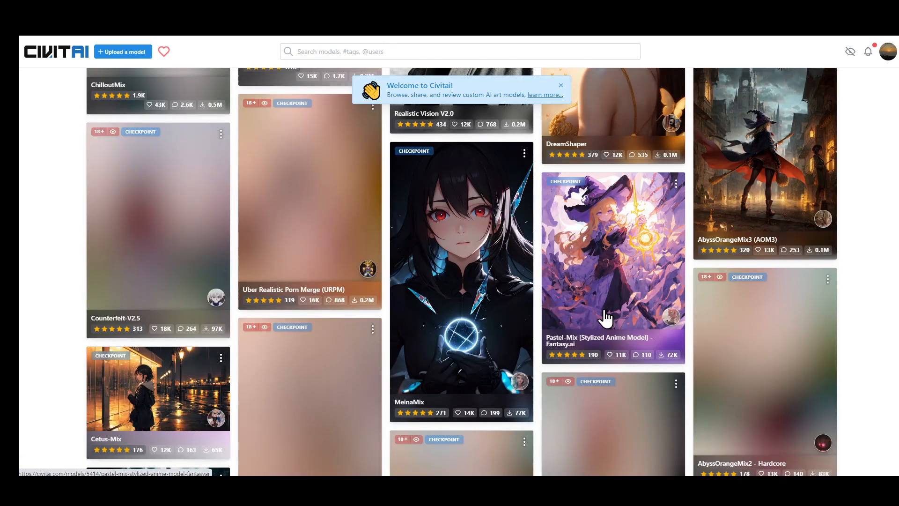
{"action": "scroll", "coordinate": [605, 318], "scroll_direction": "up", "scroll_amount": 5}
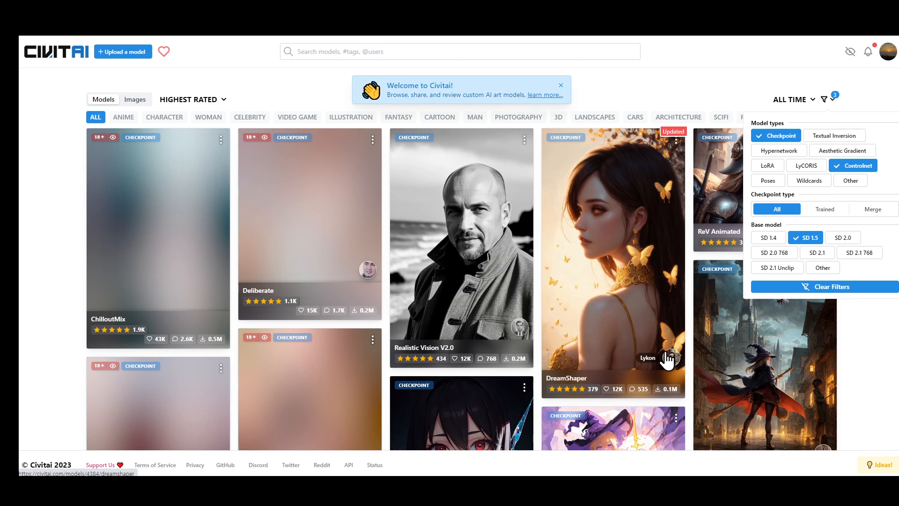
{"action": "left_click", "coordinate": [384, 52]}
{"action": "type", "text": "animated"}
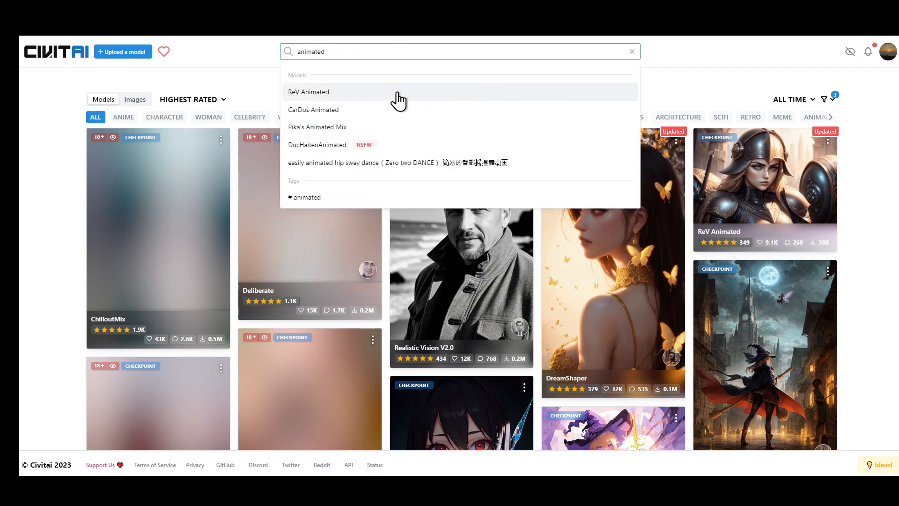
{"action": "left_click", "coordinate": [392, 90]}
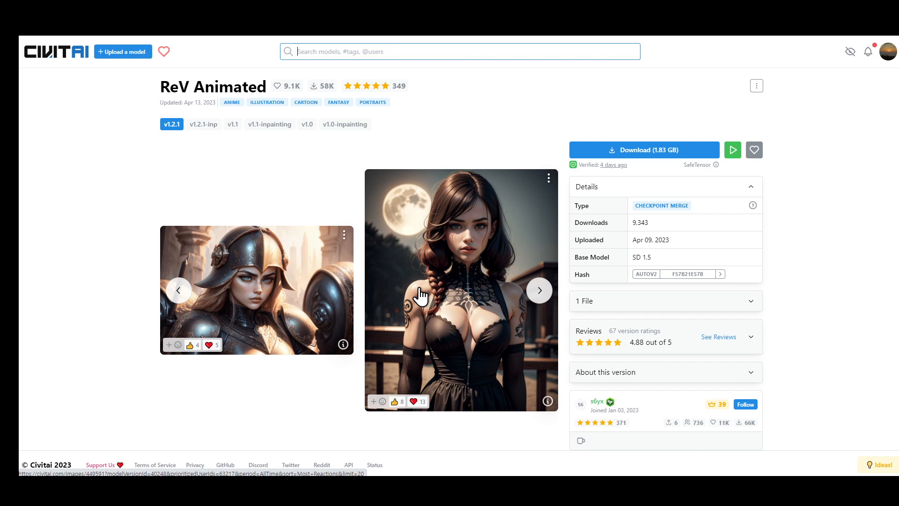
Switch to the Stable Diffusion web UI, reload the first page of text-to-image outputs in the image browser and open the anime girl with green twintails
{"action": "key", "text": "ctrl+Tab"}
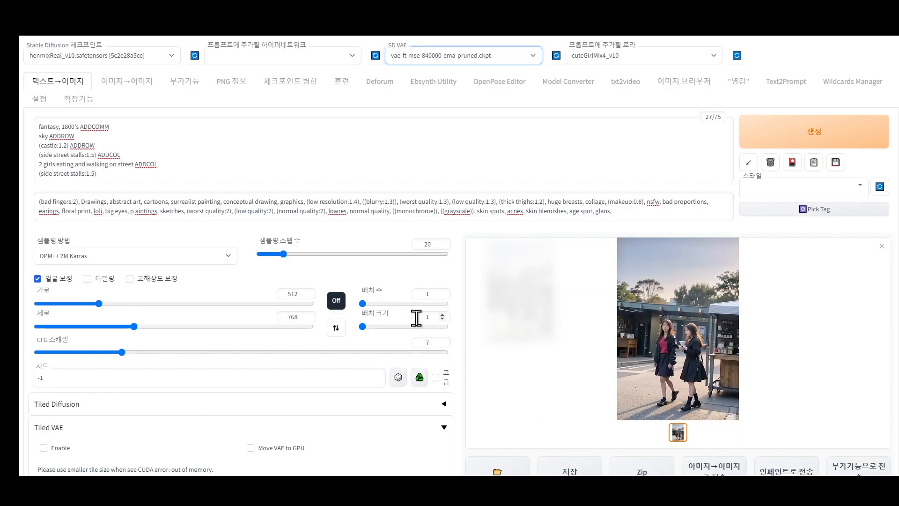
{"action": "left_click", "coordinate": [684, 81]}
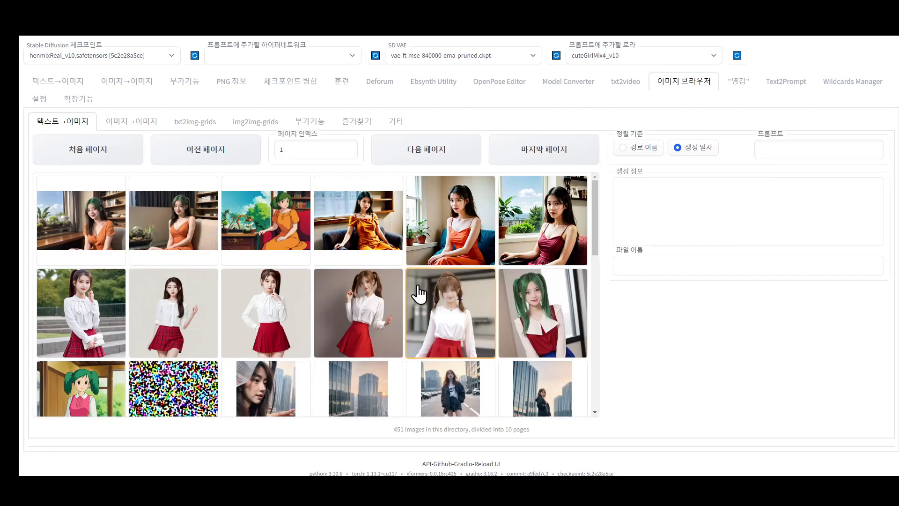
{"action": "left_click", "coordinate": [114, 154]}
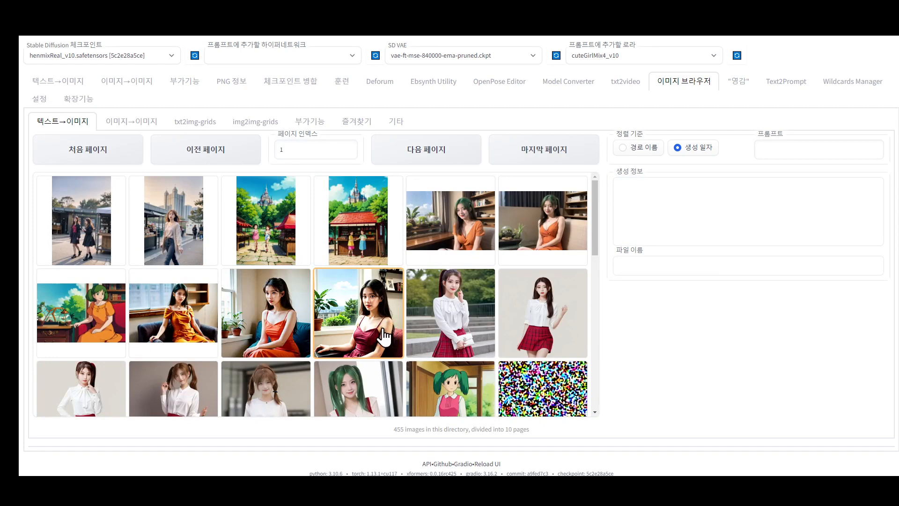
{"action": "scroll", "coordinate": [403, 339], "scroll_direction": "down", "scroll_amount": 2}
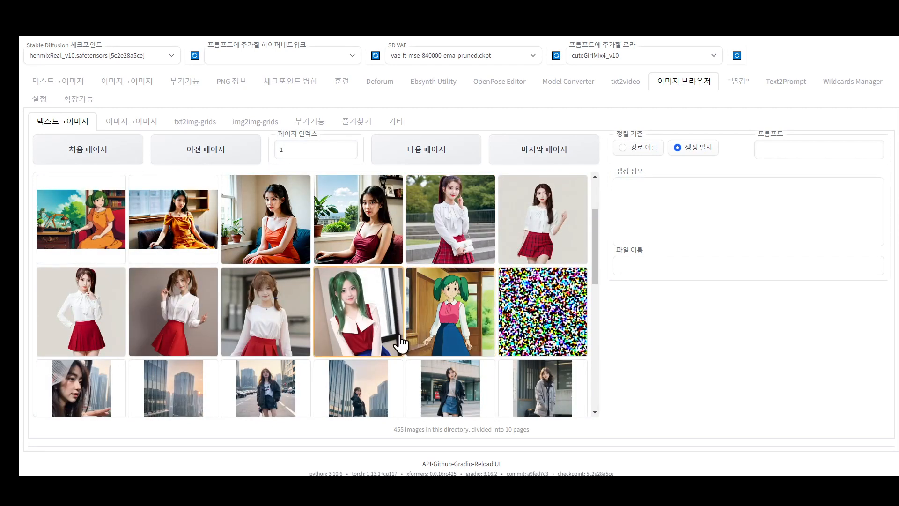
{"action": "scroll", "coordinate": [394, 323], "scroll_direction": "up", "scroll_amount": 2}
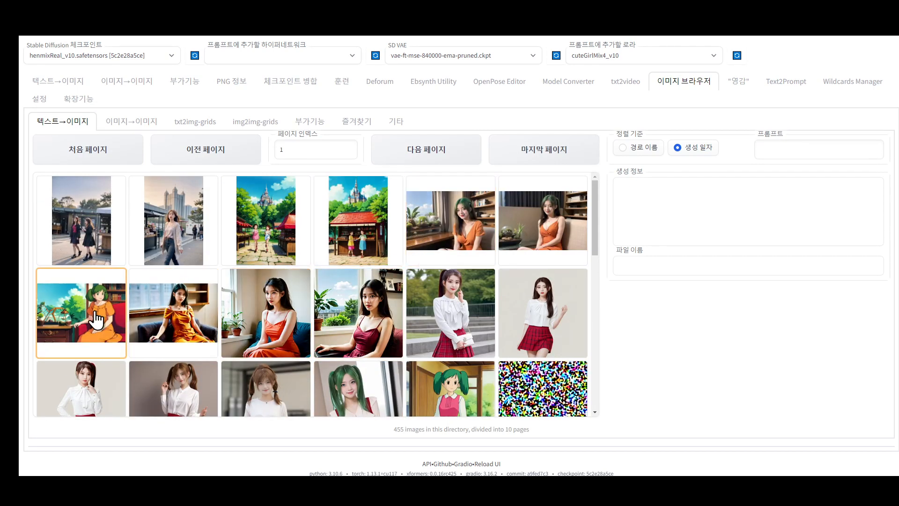
{"action": "scroll", "coordinate": [356, 314], "scroll_direction": "down", "scroll_amount": 1}
{"action": "left_click", "coordinate": [447, 367]}
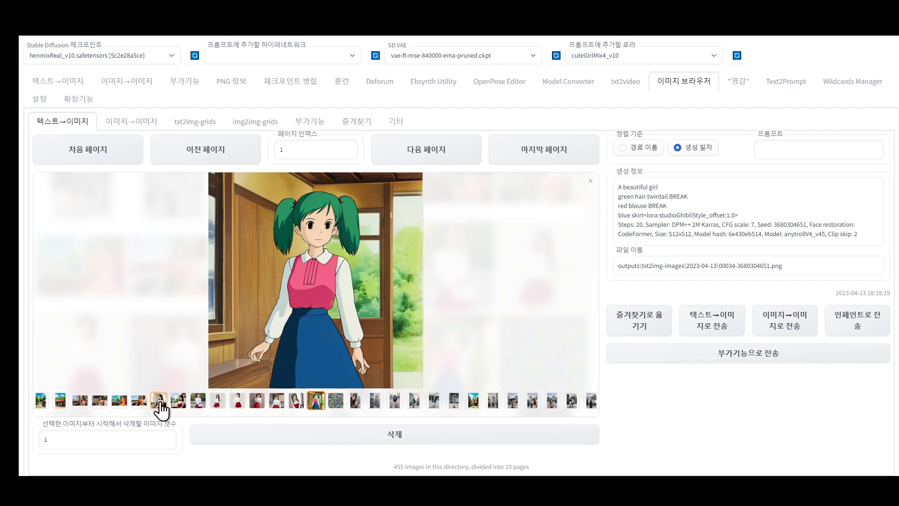
Compare the lady-on-the-sofa outputs made with different LoRAs and the fantasy castle stall image, including their generation info
{"action": "left_click", "coordinate": [176, 402]}
{"action": "left_click", "coordinate": [167, 404]}
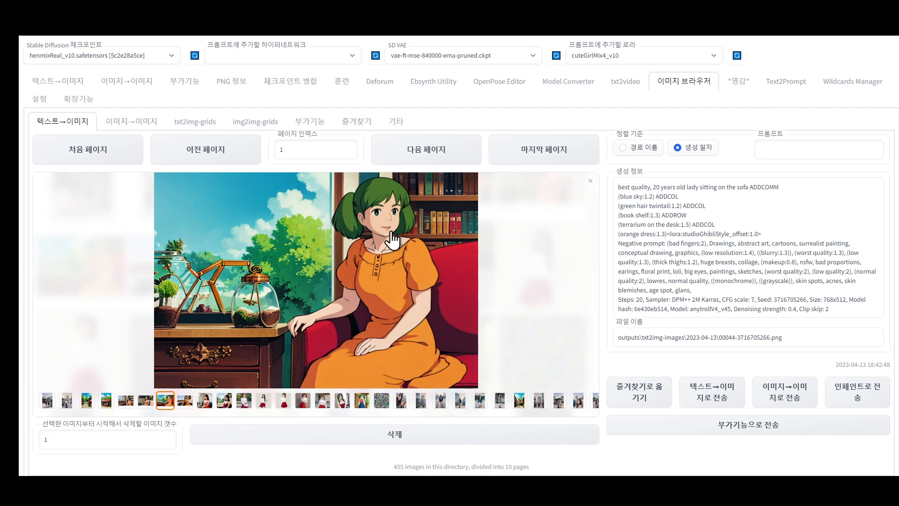
{"action": "left_click_drag", "start_coordinate": [152, 394], "coordinate": [146, 399]}
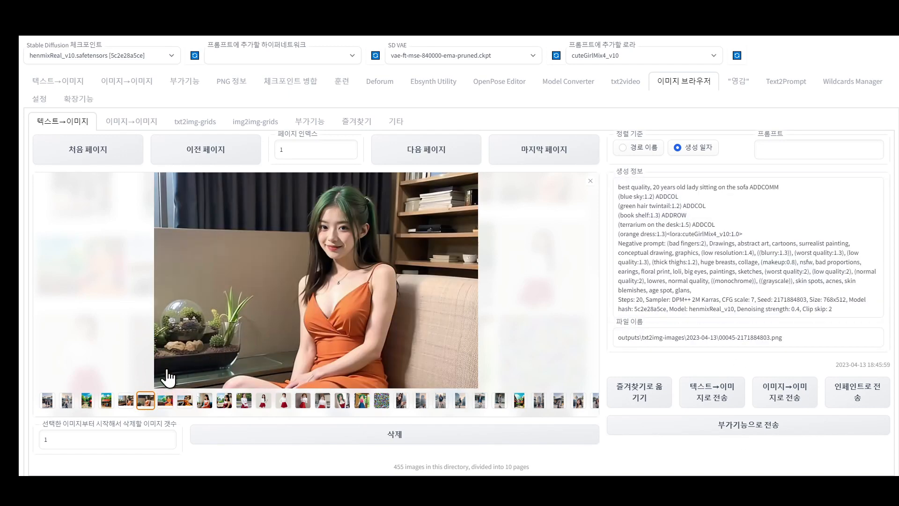
{"action": "left_click", "coordinate": [207, 401]}
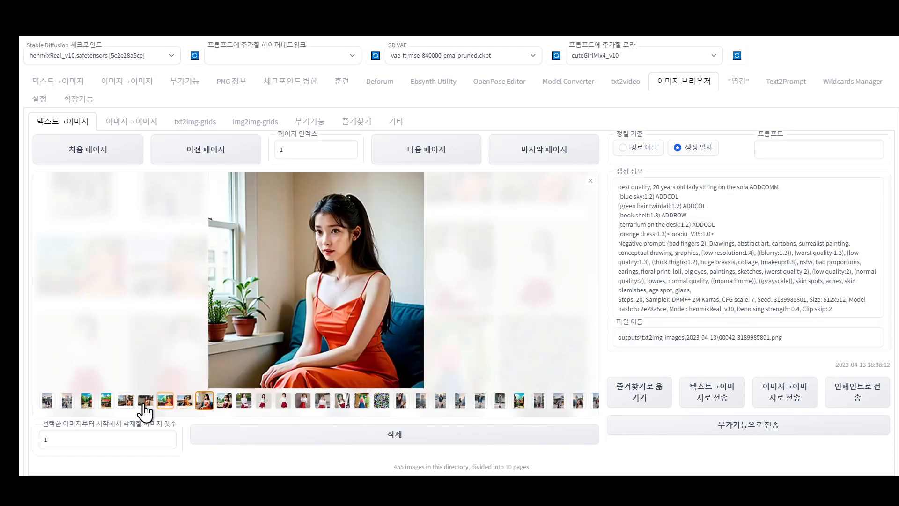
{"action": "left_click", "coordinate": [127, 400]}
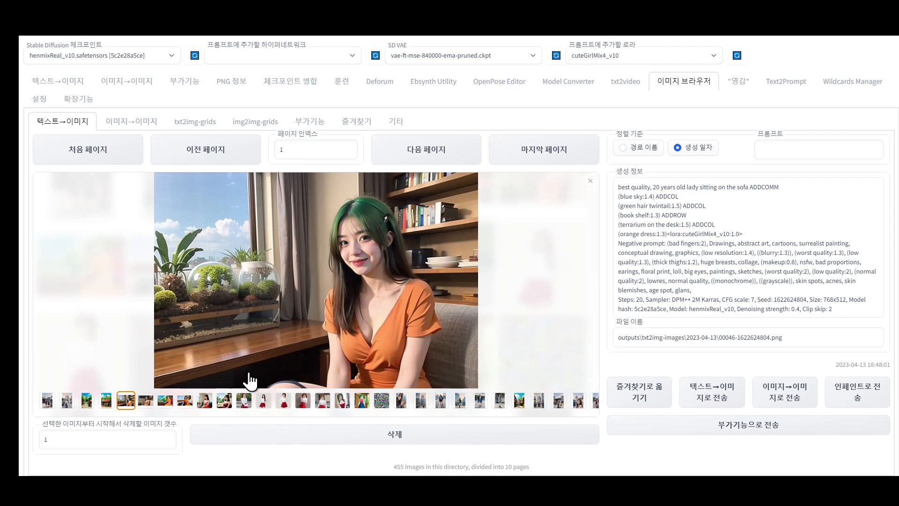
{"action": "left_click", "coordinate": [106, 400]}
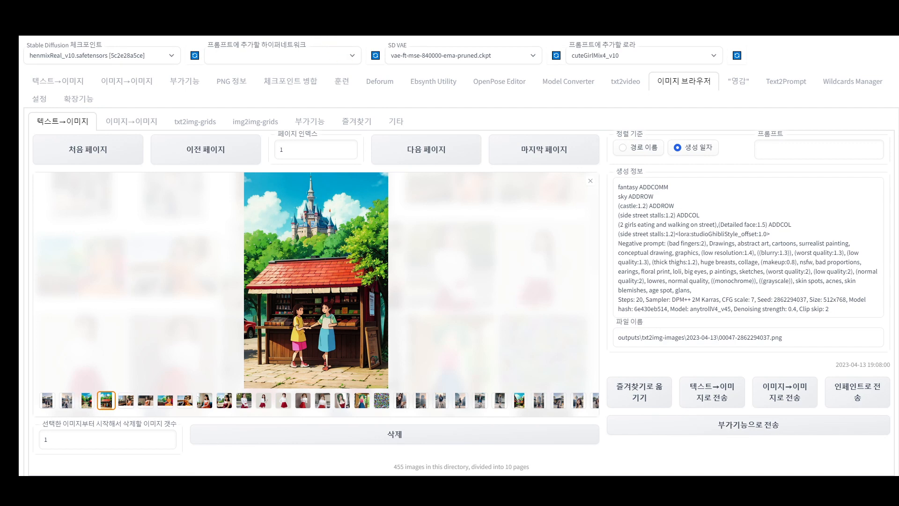
Return to the text-to-image settings and review the street image's generation info, the Regional Prompter template and the face detection script options
{"action": "left_click", "coordinate": [68, 81]}
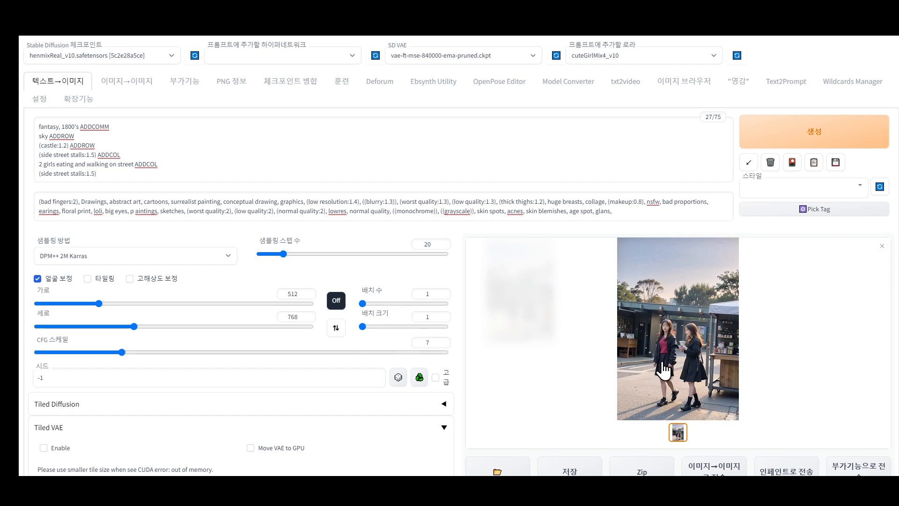
{"action": "scroll", "coordinate": [670, 372], "scroll_direction": "down", "scroll_amount": 3}
{"action": "scroll", "coordinate": [562, 354], "scroll_direction": "down", "scroll_amount": 4}
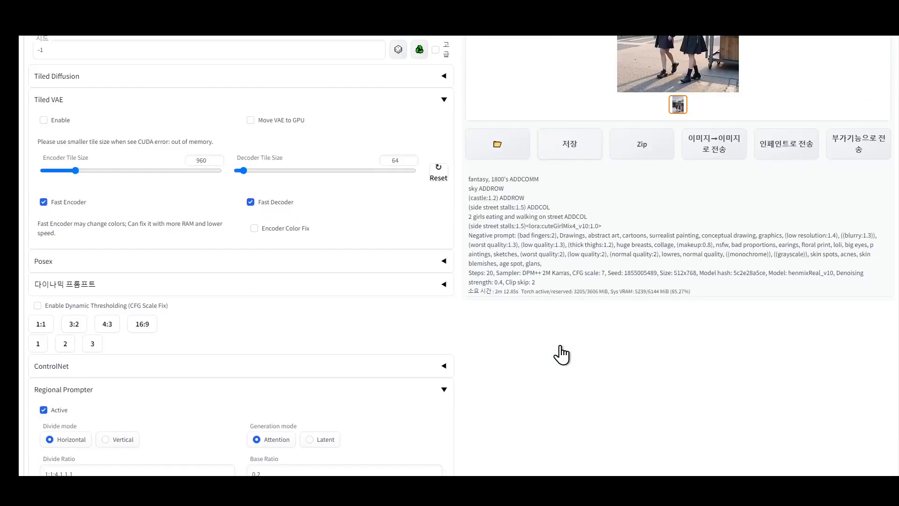
{"action": "scroll", "coordinate": [562, 354], "scroll_direction": "down", "scroll_amount": 10}
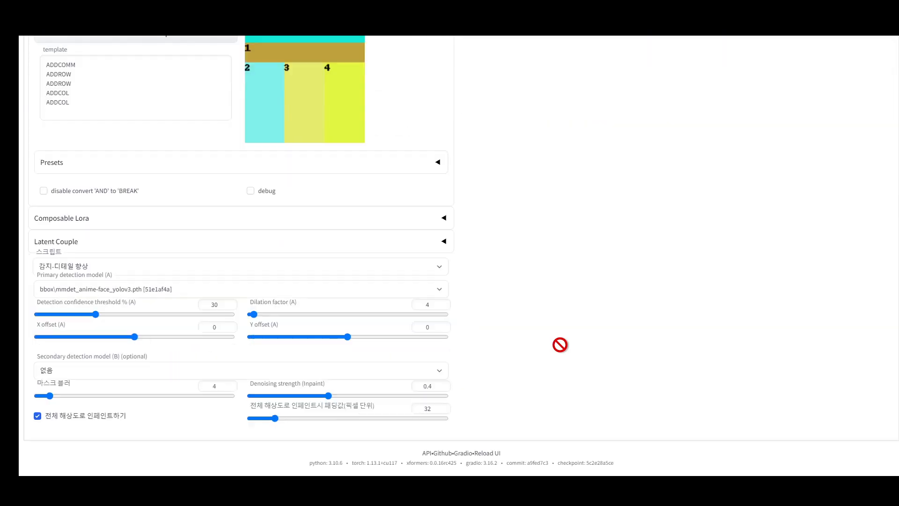